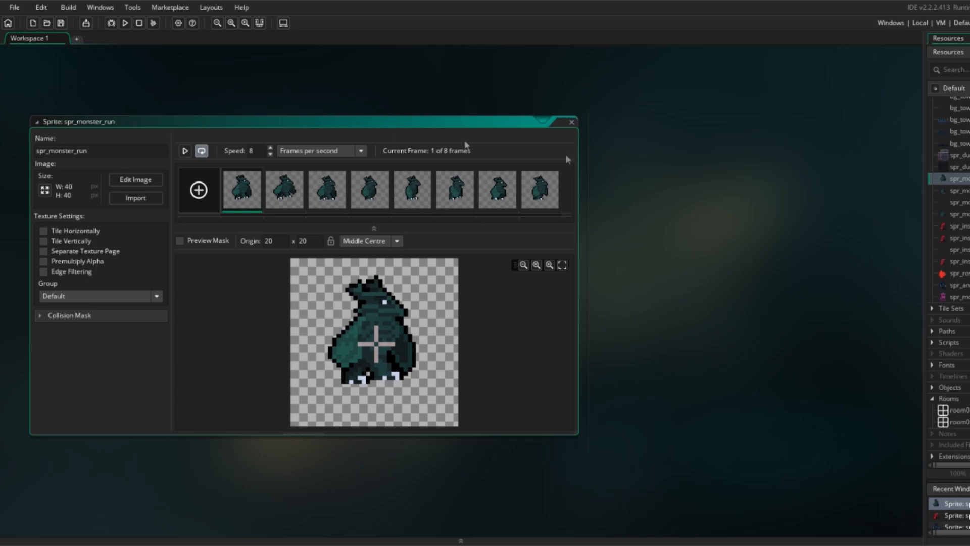
Step: Open the spr_monster_run frames in the image editor and play the run animation to examine it
double_click(238, 199)
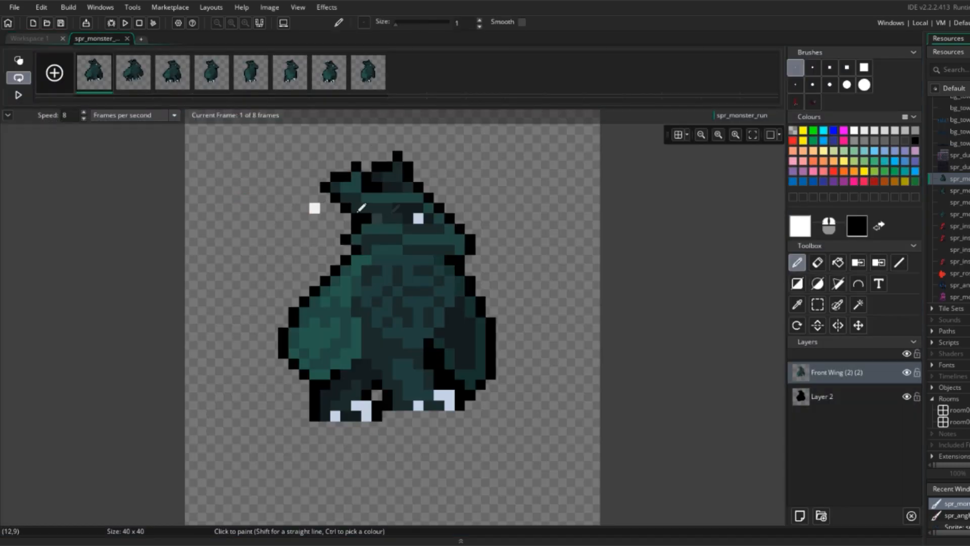
left_click(18, 95)
scroll(459, 223, "down", 3)
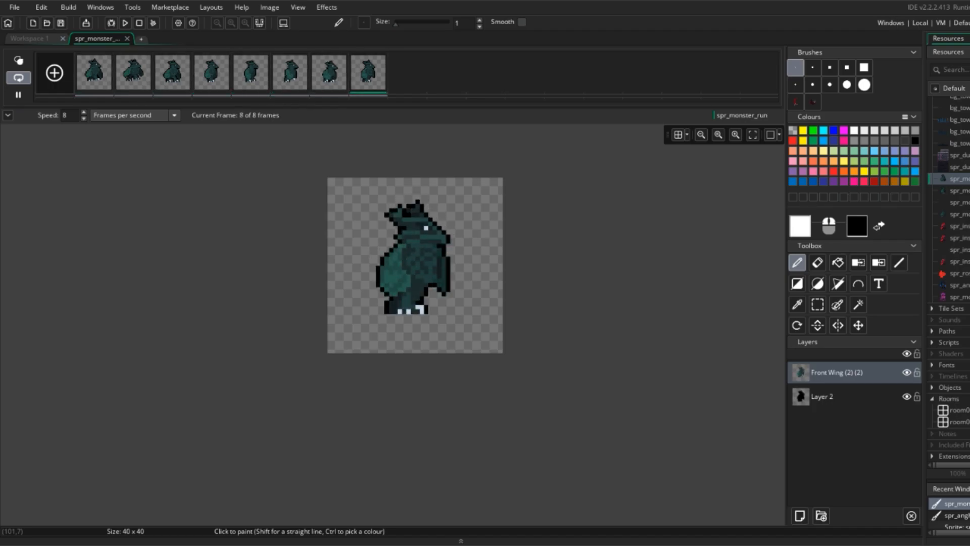
Step: Open the spr_insect_run frames in the image editor and play the run animation to study its motion
double_click(959, 226)
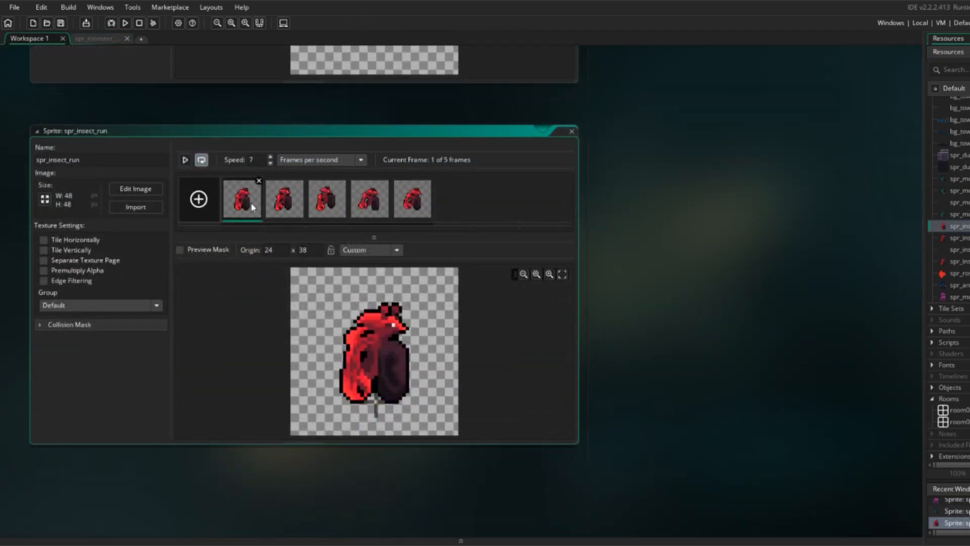
double_click(253, 207)
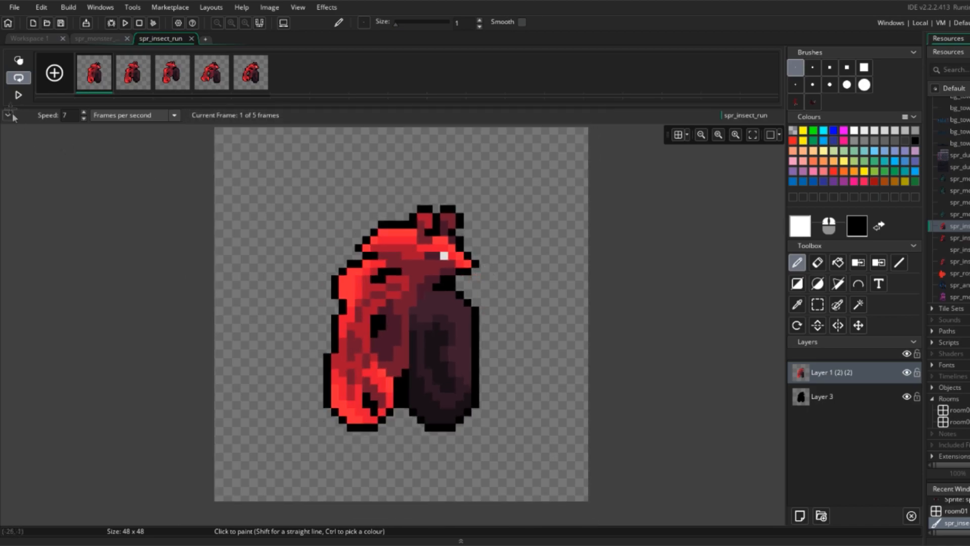
left_click(18, 94)
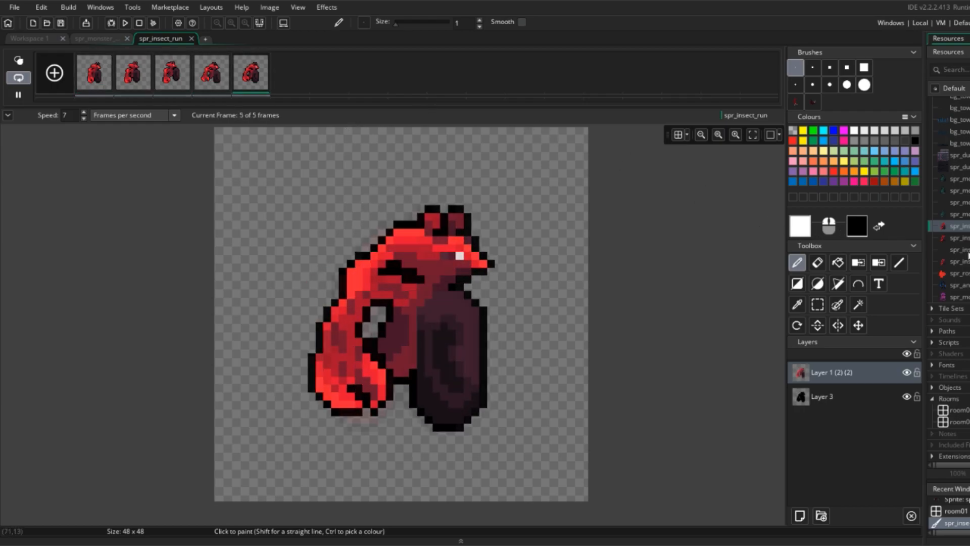
Step: Open the spr_anghouler_run sprite and preview its run animation, stopping playback after viewing
double_click(962, 286)
left_click(186, 160)
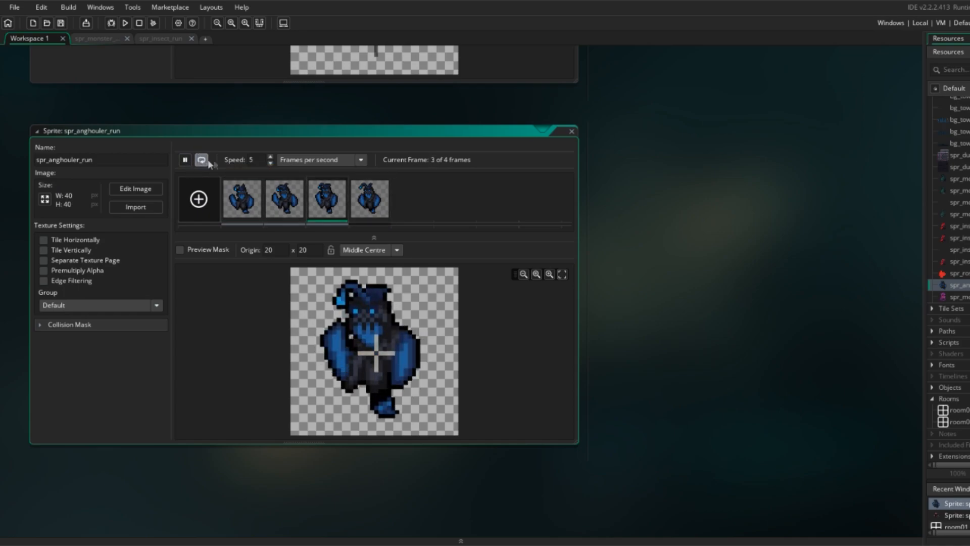
left_click(185, 159)
Step: Open the spr_enemy sprite and the last sprite in the resource list to examine their frames
scroll(945, 173, "up", 6)
double_click(954, 231)
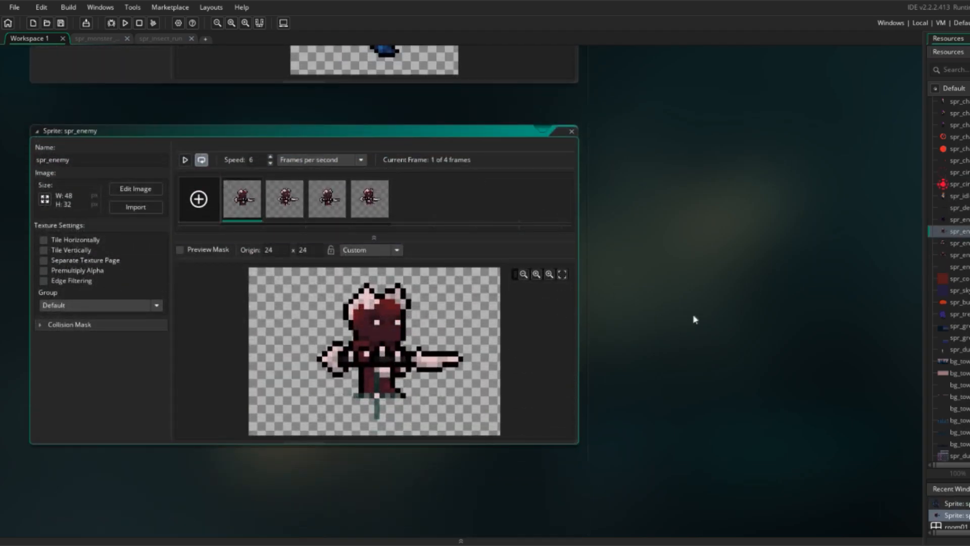
scroll(954, 323, "down", 8)
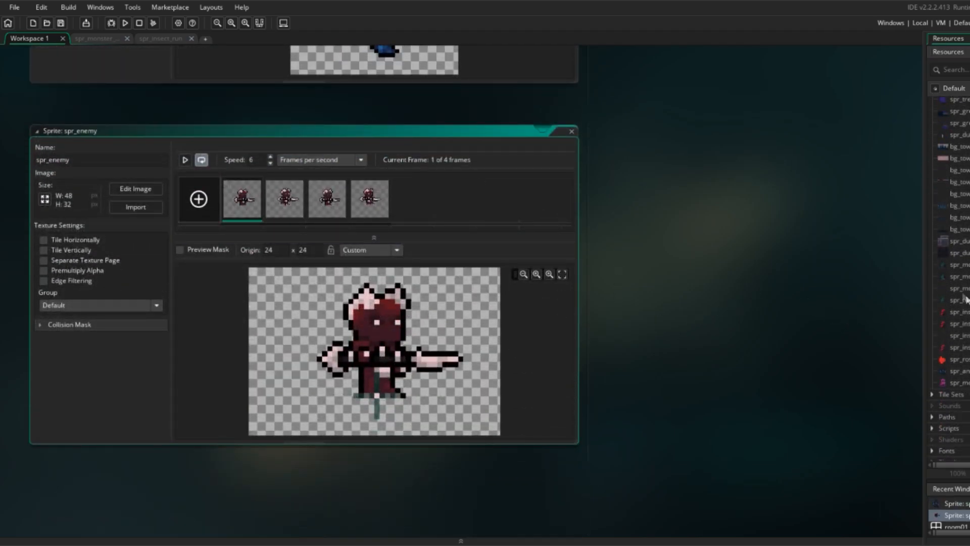
double_click(963, 340)
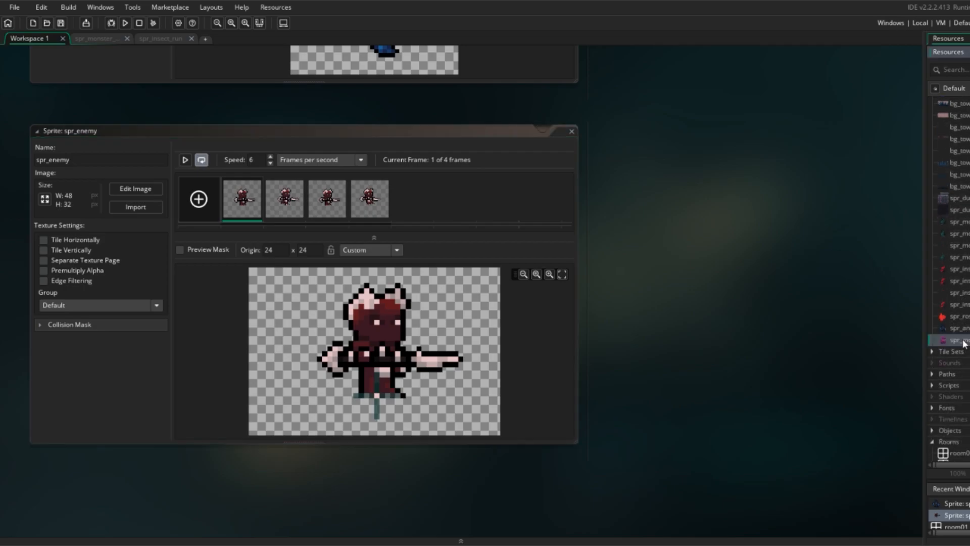
Step: Open the spr_insect_run sprite and close the open monster and insect image editors
double_click(958, 269)
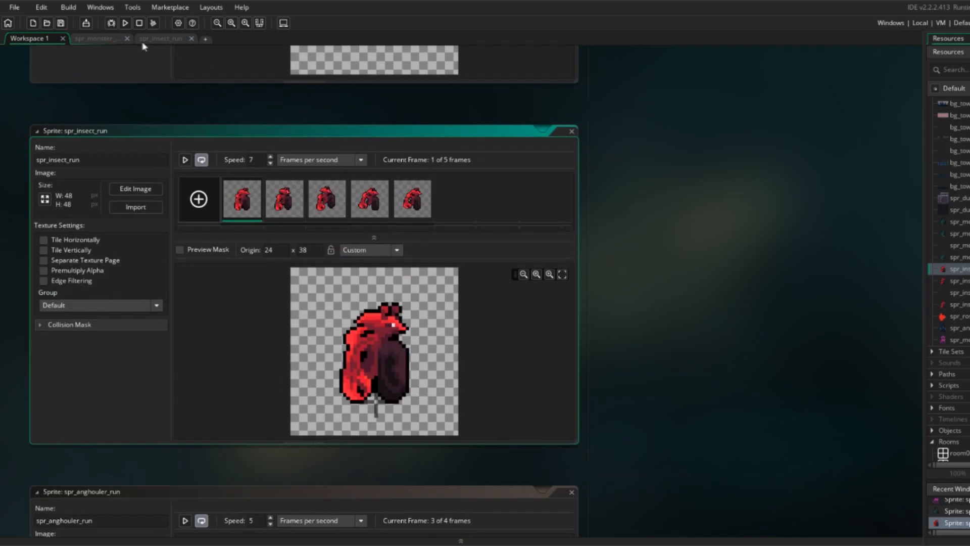
left_click(127, 38)
left_click(126, 38)
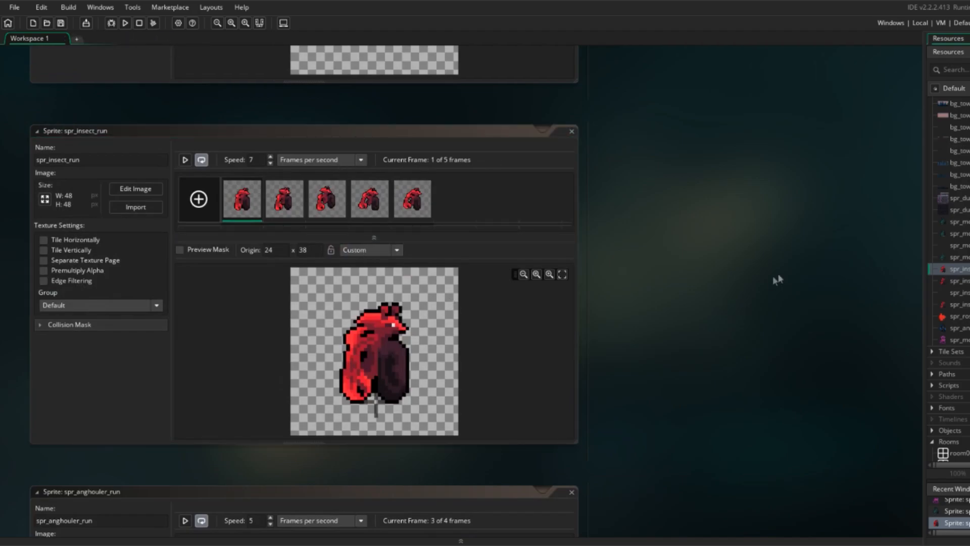
Step: Create a new sprite at the end of the sprite list and name it spr_youtube
right_click(964, 328)
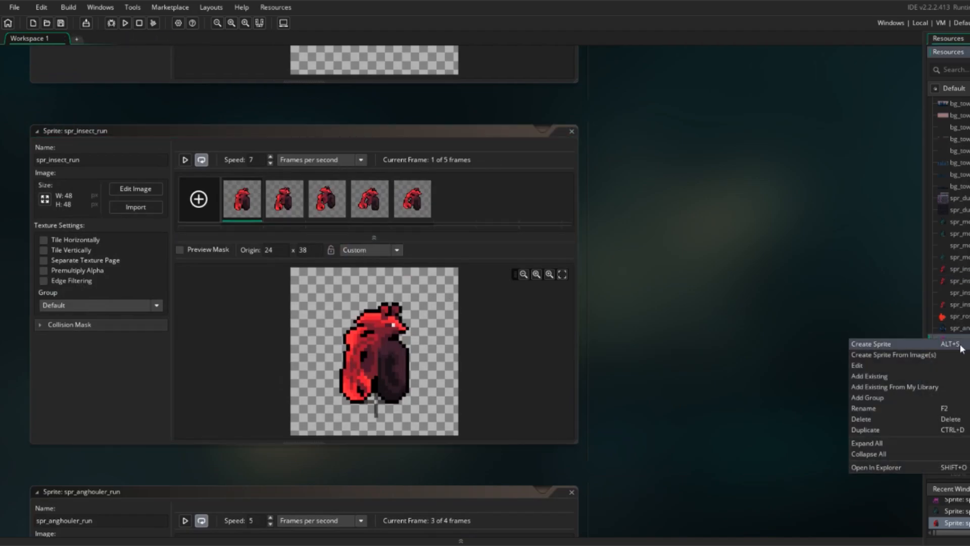
left_click(962, 341)
type("spr_")
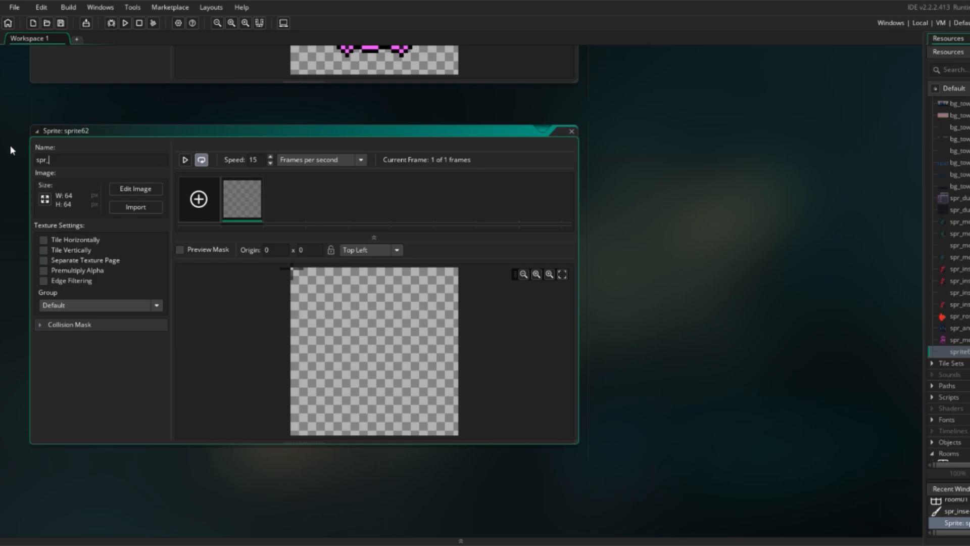
type("youtube")
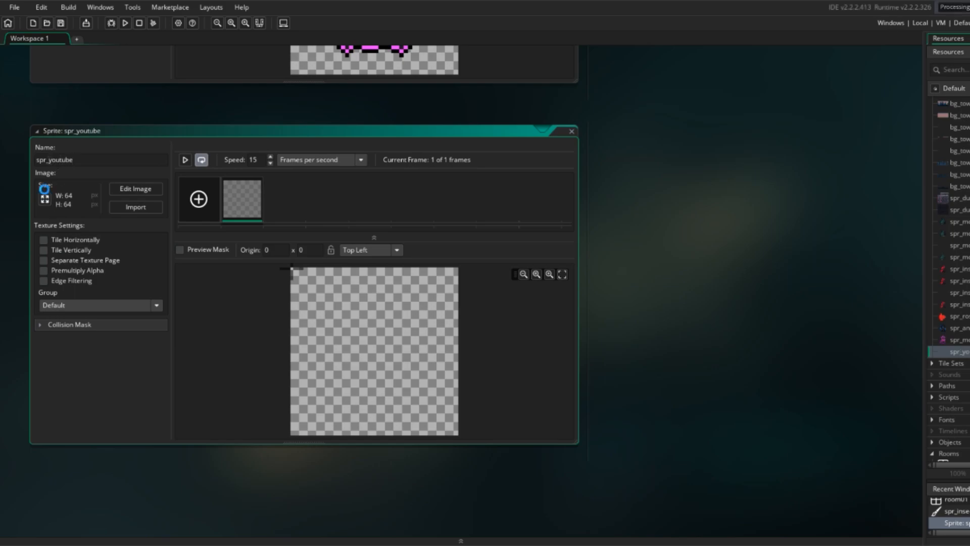
Step: Scale the spr_youtube image to 32 by 32 pixels with the aspect ratio maintained
left_click(45, 198)
type("32")
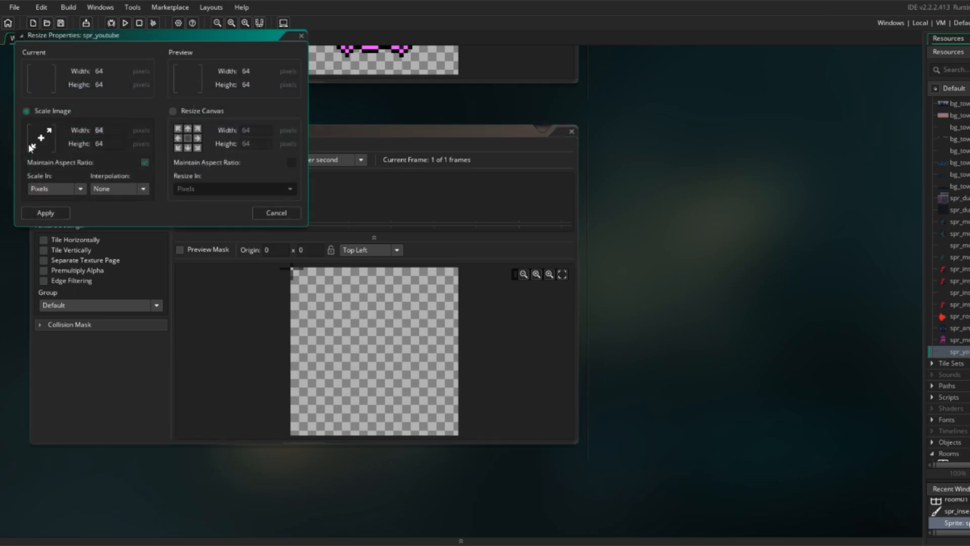
key("Tab")
left_click(62, 212)
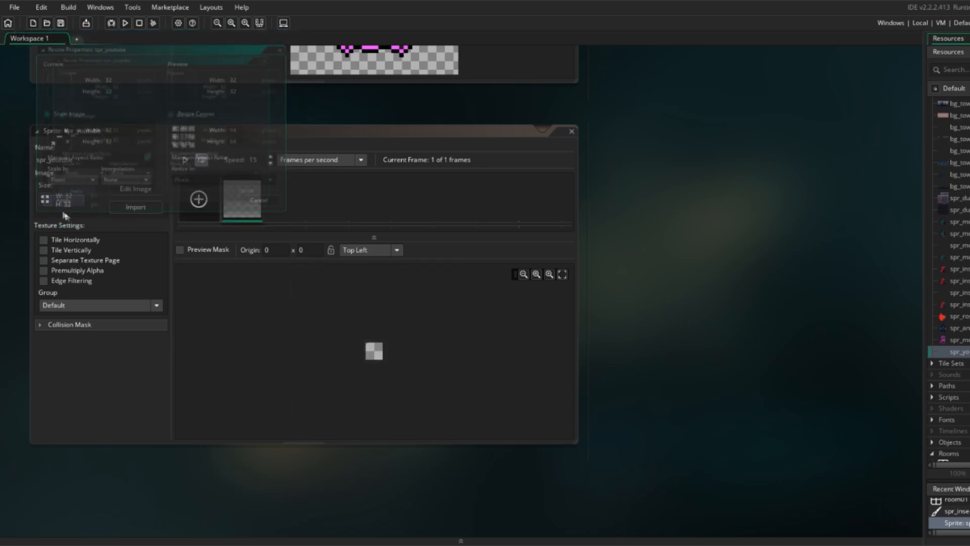
Step: Open the blank spr_youtube frame in the image editor and swap the drawing colours to make black the primary one
double_click(251, 208)
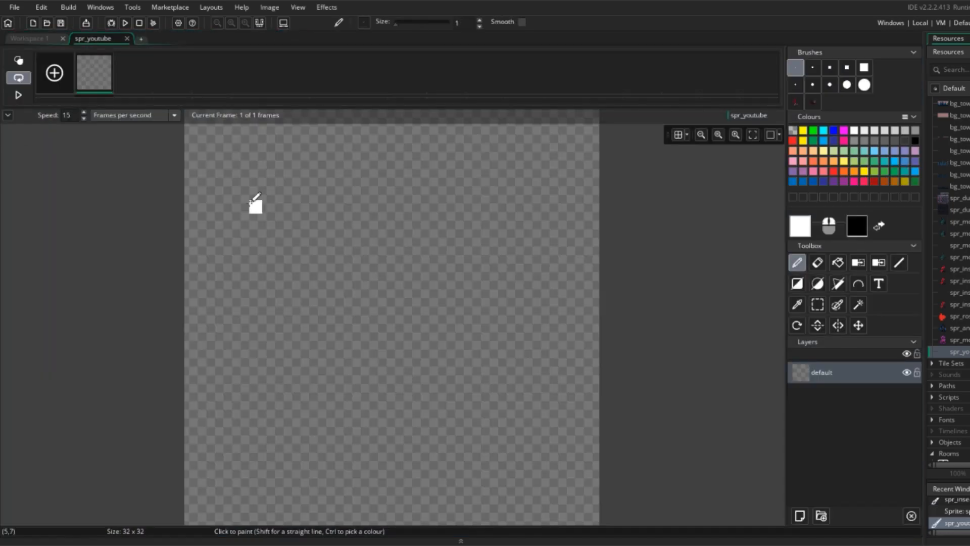
scroll(341, 204, "down", 1, "ctrl")
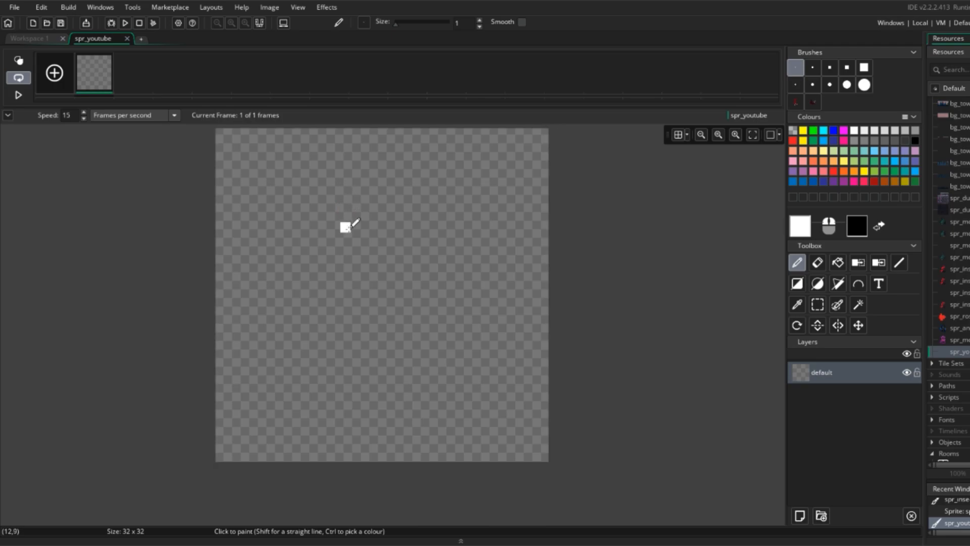
middle_click_drag(347, 227, 355, 240)
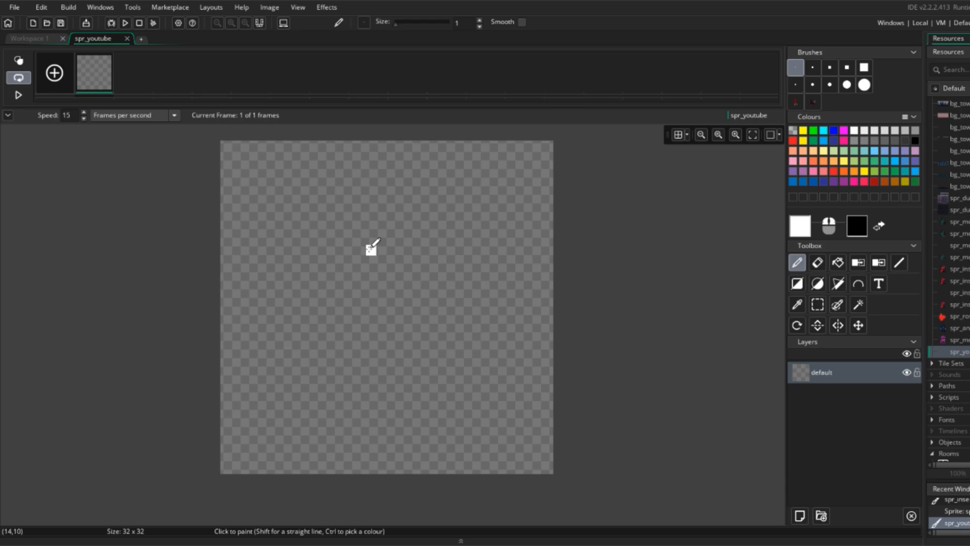
left_click(878, 227)
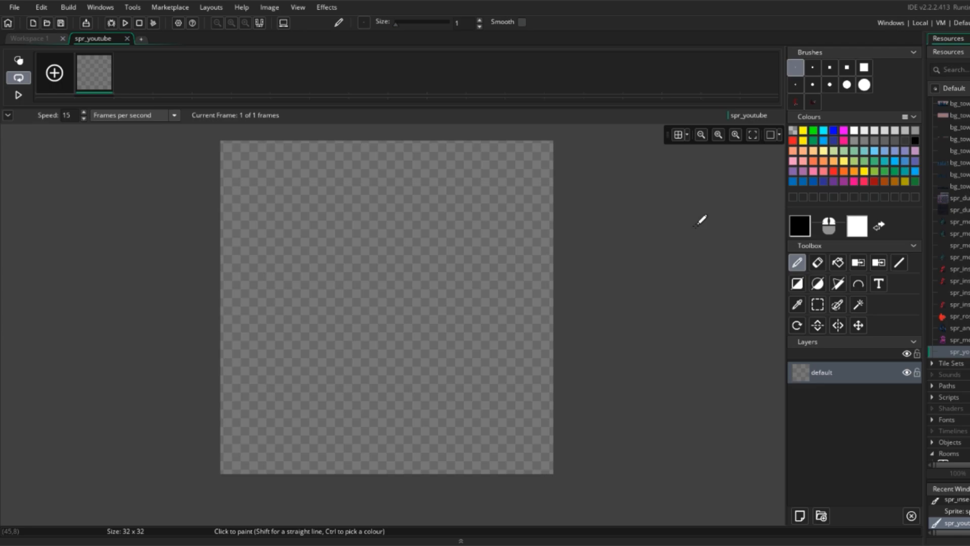
scroll(514, 248, "down", 1)
middle_click_drag(515, 260, 516, 267)
scroll(515, 265, "up", 2)
scroll(519, 262, "down", 1)
scroll(520, 260, "down", 2, "ctrl")
middle_click_drag(518, 239, 506, 216)
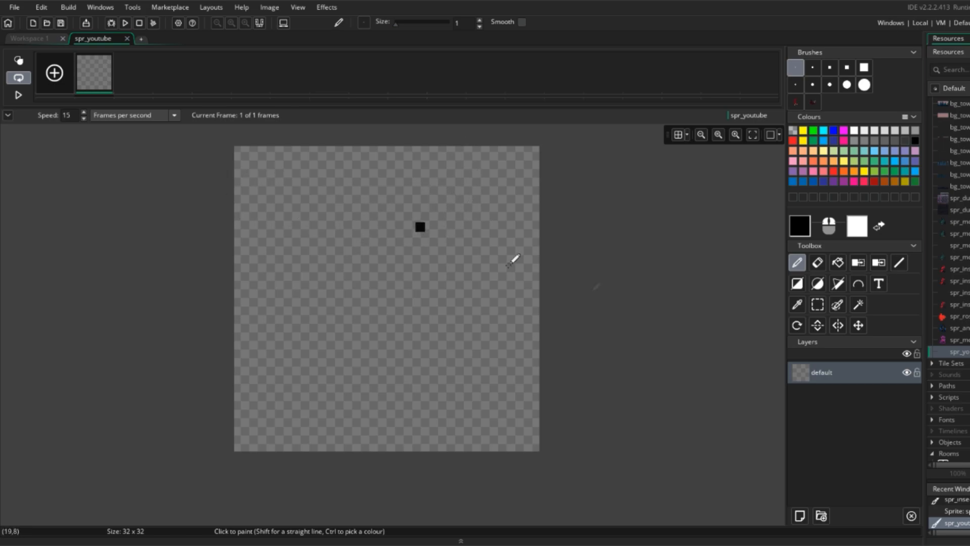
Step: Add a new layer above the default layer and fill the default layer with solid dark blue (2E3192)
left_click(799, 515)
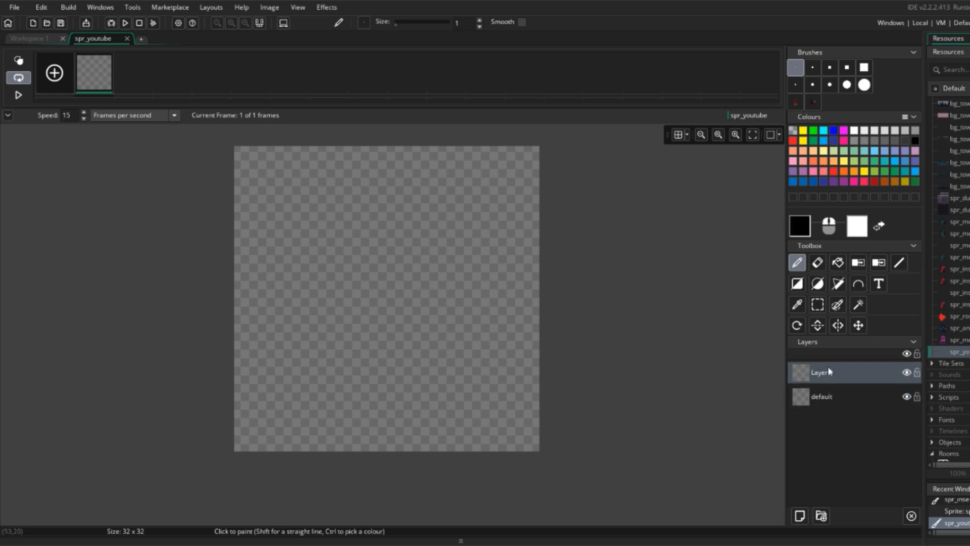
left_click(813, 182)
left_click(837, 262)
left_click(386, 270)
left_click(824, 182)
left_click(380, 268)
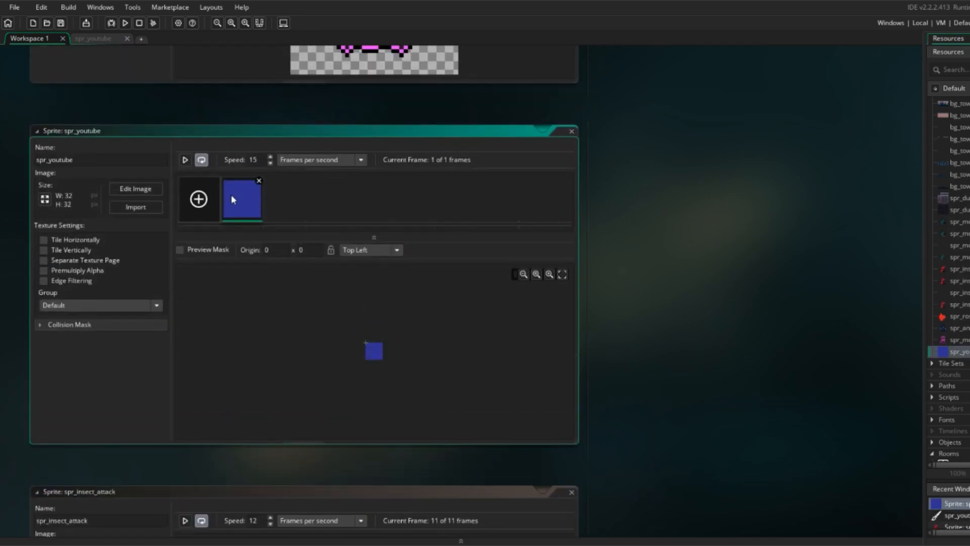
Step: On Layer 1 of the spr_youtube frame, draw a rounded black head blob and two slanted blobs below it
double_click(233, 199)
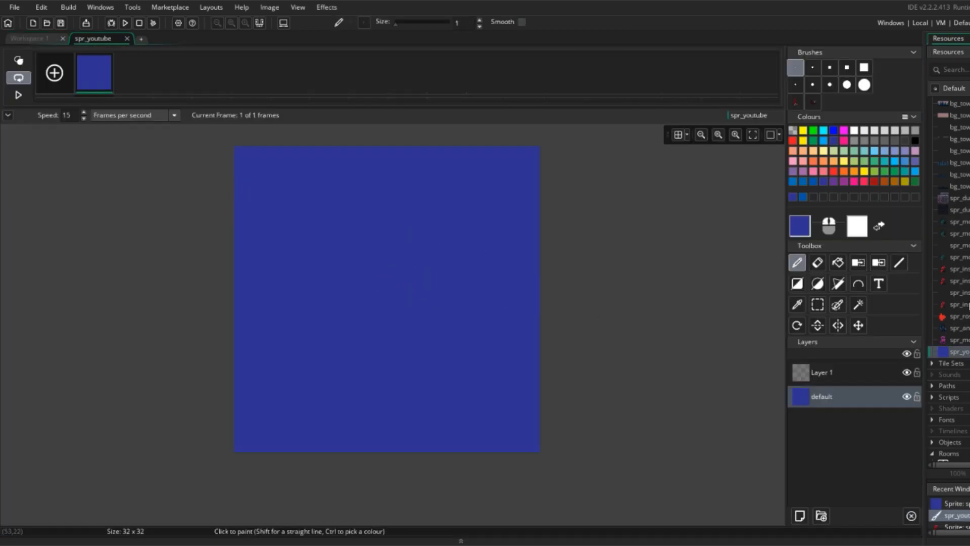
left_click(829, 373)
left_click(800, 227)
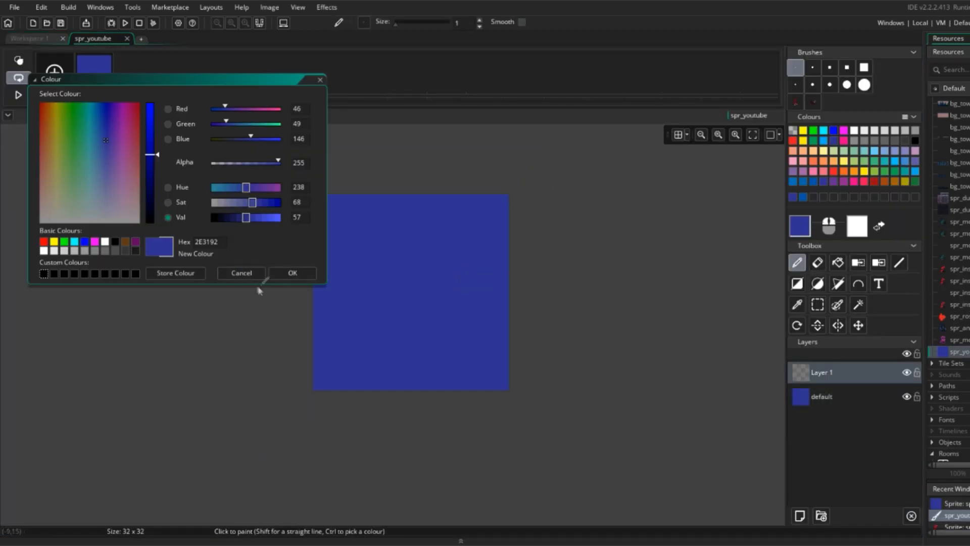
left_click(145, 249)
left_click(293, 273)
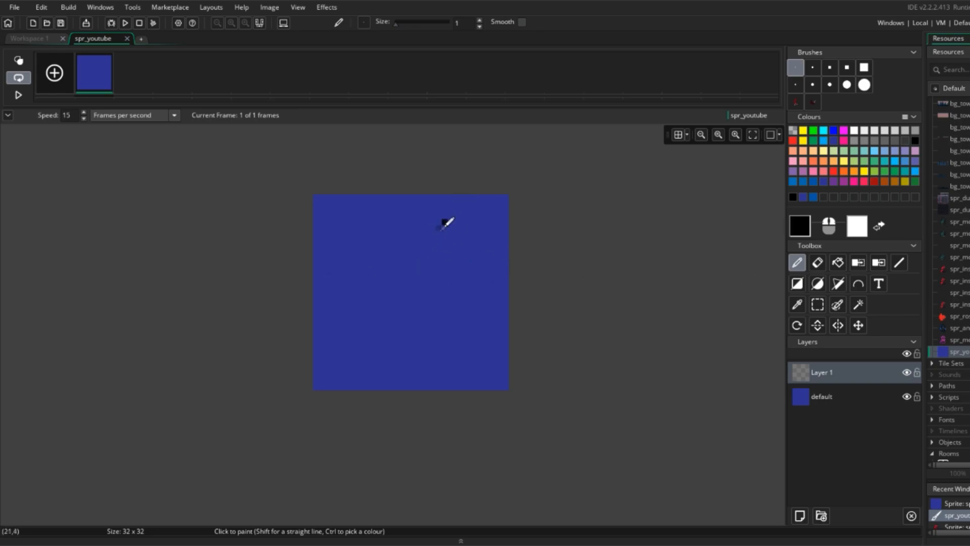
mouse_move(445, 239)
left_mouse_down()
mouse_move(419, 223)
mouse_move(440, 223)
mouse_move(411, 224)
mouse_move(419, 237)
left_mouse_up()
mouse_move(399, 294)
left_mouse_down()
mouse_move(353, 305)
mouse_move(353, 320)
mouse_move(387, 302)
mouse_move(427, 305)
mouse_move(448, 282)
mouse_move(445, 322)
left_mouse_up()
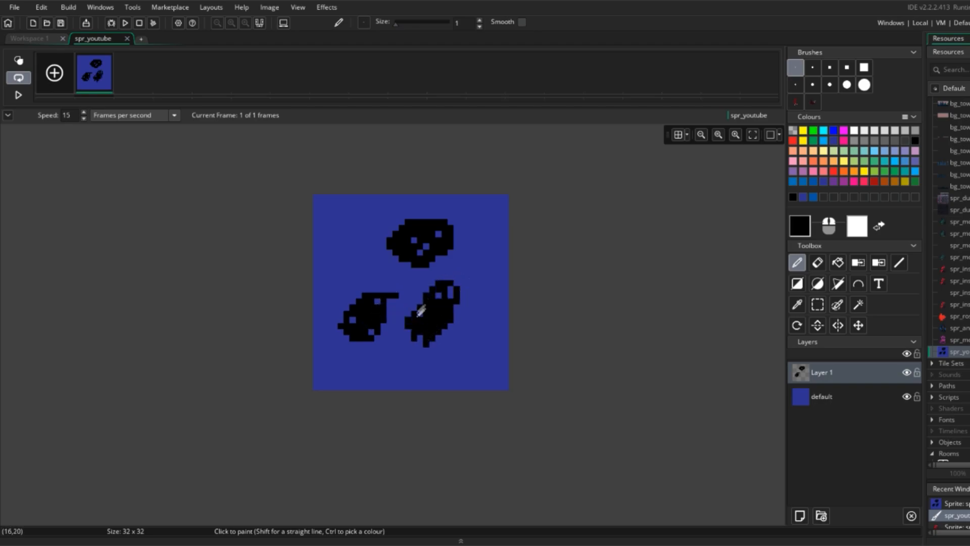
mouse_move(413, 369)
left_mouse_down()
mouse_move(344, 376)
mouse_move(386, 365)
left_mouse_up()
mouse_move(445, 368)
left_mouse_down()
mouse_move(443, 349)
mouse_move(435, 353)
mouse_move(448, 379)
left_mouse_up()
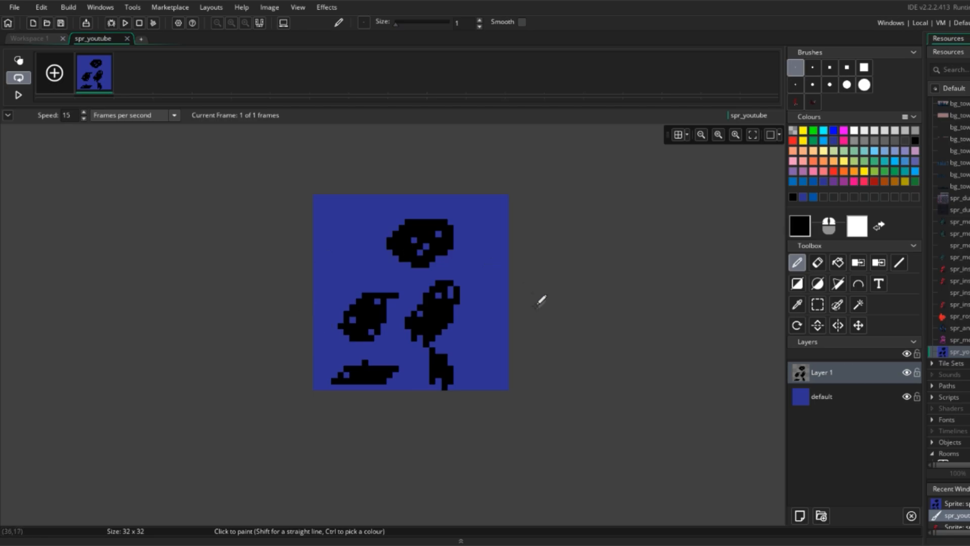
key("s")
mouse_move(313, 420)
left_mouse_down()
mouse_move(525, 355)
mouse_move(583, 357)
left_mouse_up()
key("Delete")
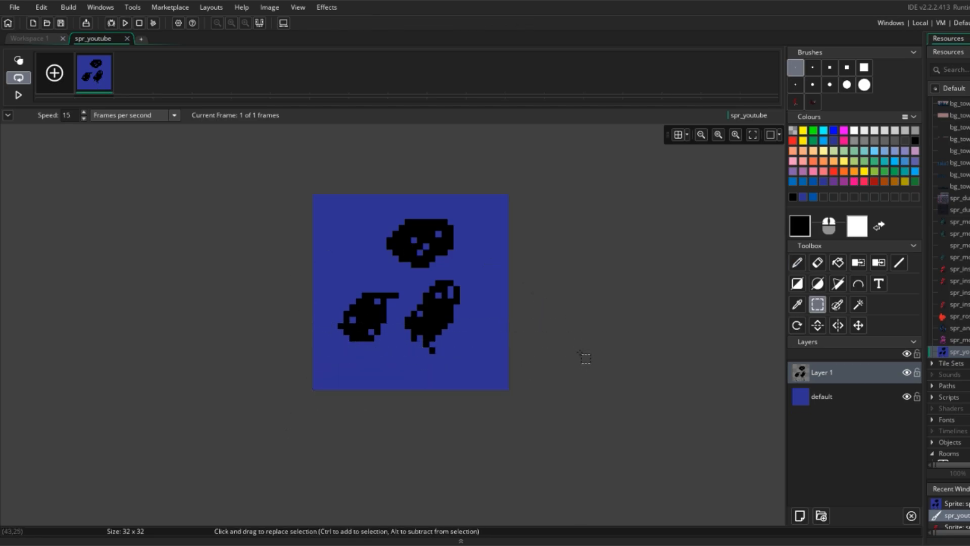
key("e")
left_click(432, 350)
Step: Reposition the two slanted middle blobs on Layer 1, shifting each a few pixels up and to the right
key("s")
mouse_move(358, 208)
left_mouse_down()
mouse_move(479, 261)
mouse_move(408, 239)
mouse_move(432, 245)
left_mouse_up()
left_click(481, 320)
left_click_drag(399, 280, 497, 366)
mouse_move(451, 323)
left_mouse_down()
mouse_move(488, 316)
mouse_move(461, 316)
left_mouse_up()
left_click(399, 301)
mouse_move(316, 289)
left_mouse_down()
mouse_move(395, 338)
mouse_move(402, 362)
left_mouse_up()
left_click_drag(368, 324, 374, 305)
left_click(495, 377)
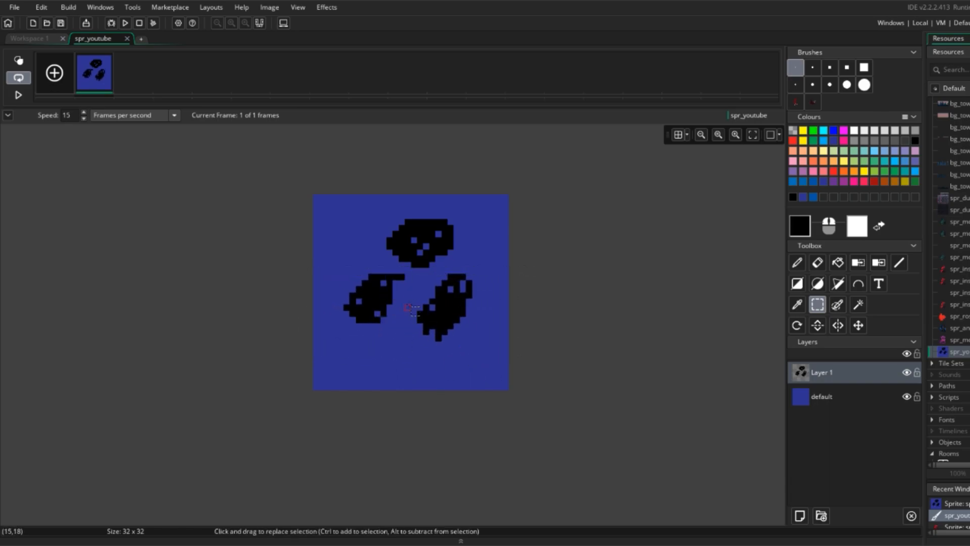
Step: Draw two small black foot blobs near the canvas's lower edge and erase the excess pixels around them
key("d")
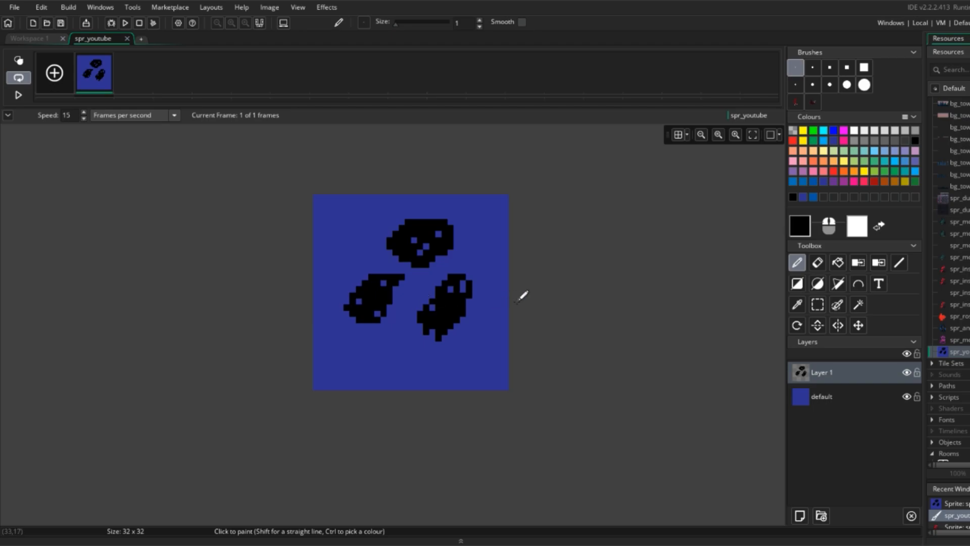
mouse_move(377, 369)
left_mouse_down()
mouse_move(397, 369)
mouse_move(374, 380)
left_mouse_up()
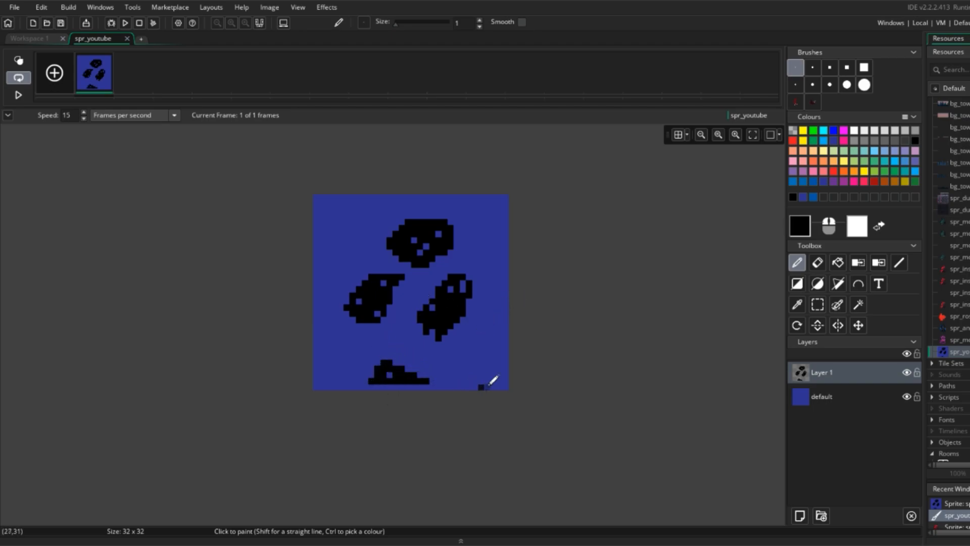
key("e")
left_click_drag(426, 381, 402, 381)
left_click(414, 375)
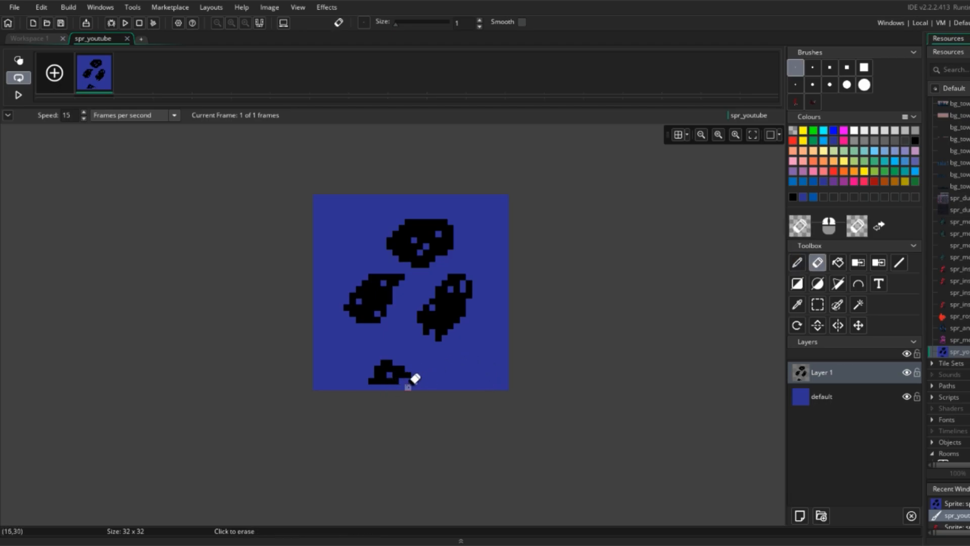
key("d")
key("e")
left_click_drag(414, 381, 453, 368)
key("d")
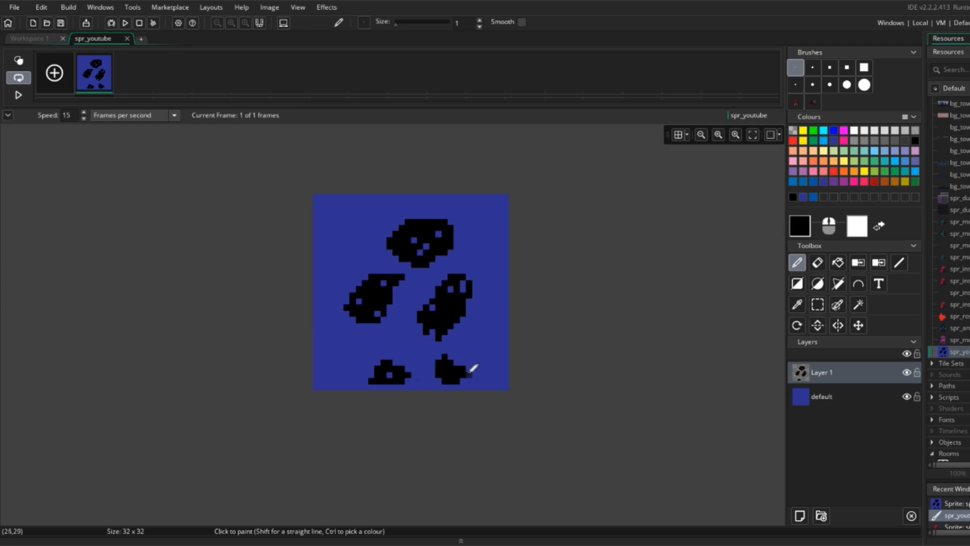
scroll(519, 368, "down", 5, "ctrl")
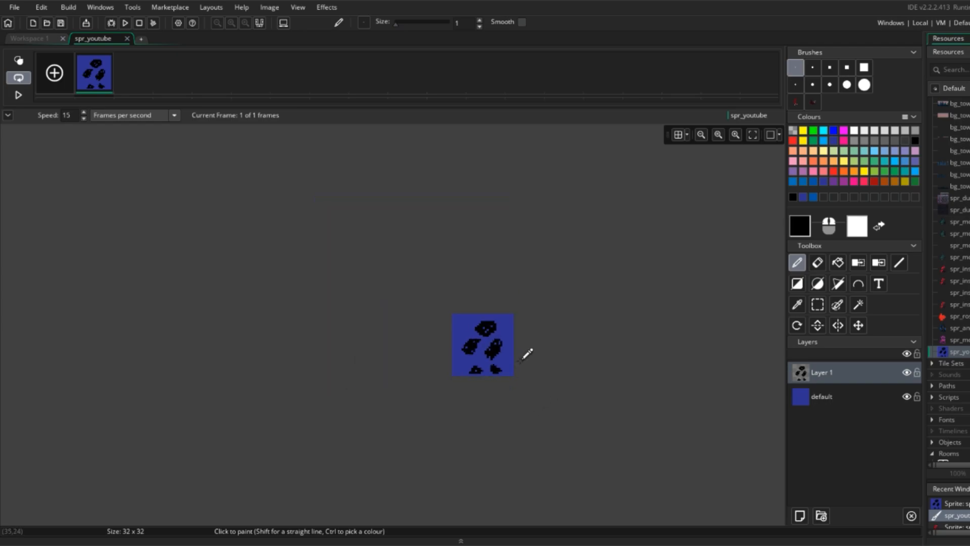
Step: Undo the foot blobs and delete the two slanted middle blobs from Layer 1, keeping only the head
scroll(521, 368, "up", 5, "ctrl")
key("ctrl+z")
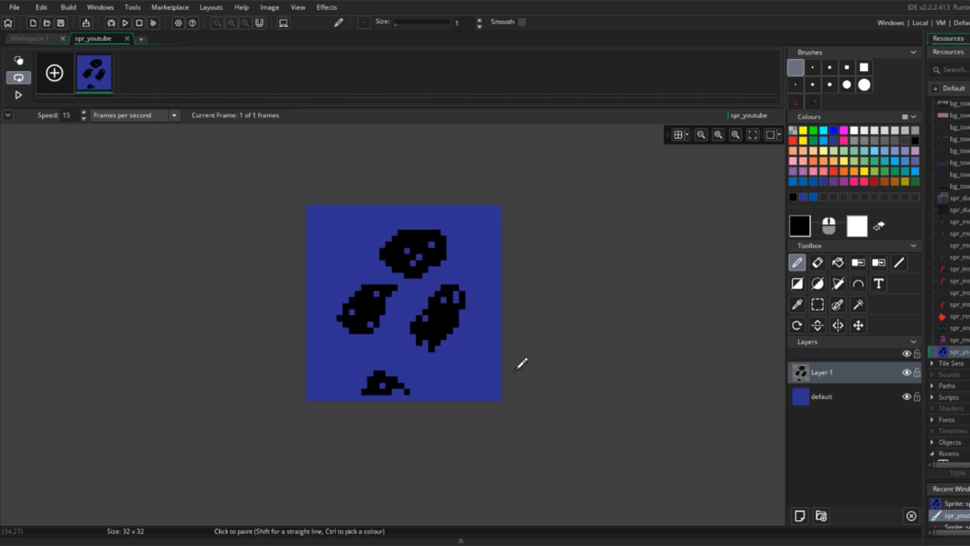
key("ctrl+z")
key("ctrl+z")
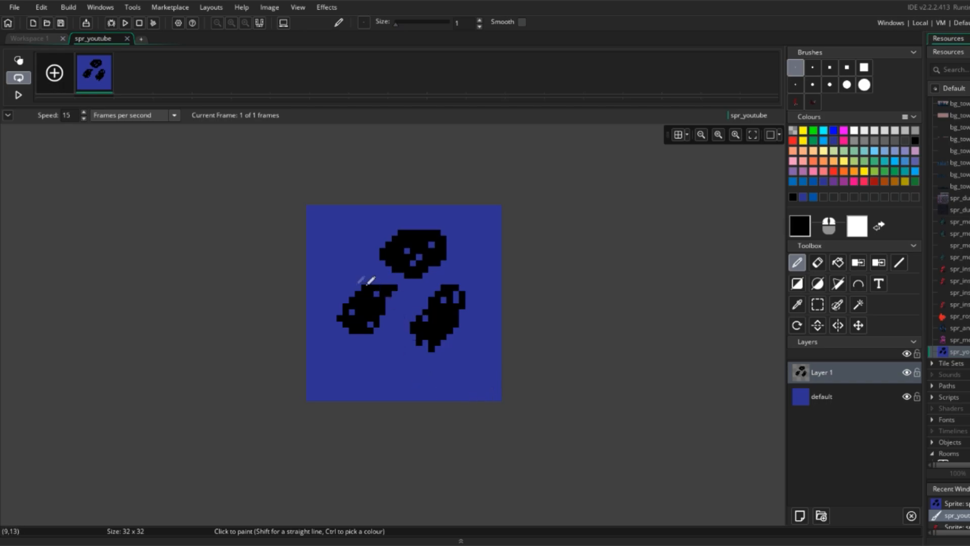
key("s")
left_click_drag(333, 282, 498, 384)
key("Delete")
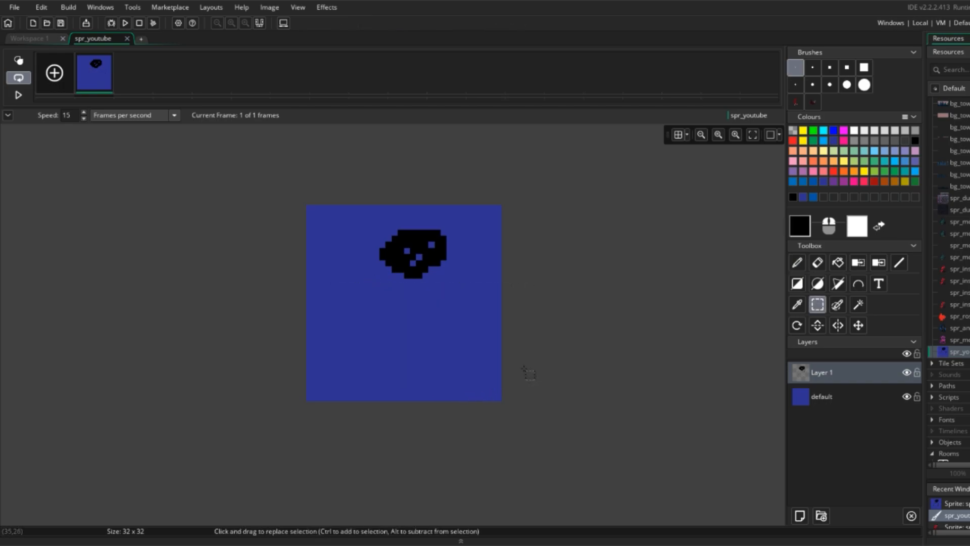
Step: Draw a solid black rounded blob, about 10 by 9 pixels, below and to the left of the head
key("d")
left_click_drag(334, 325, 381, 296)
key("ctrl+z")
mouse_move(335, 325)
left_mouse_down()
mouse_move(388, 297)
mouse_move(337, 320)
mouse_move(364, 307)
left_mouse_up()
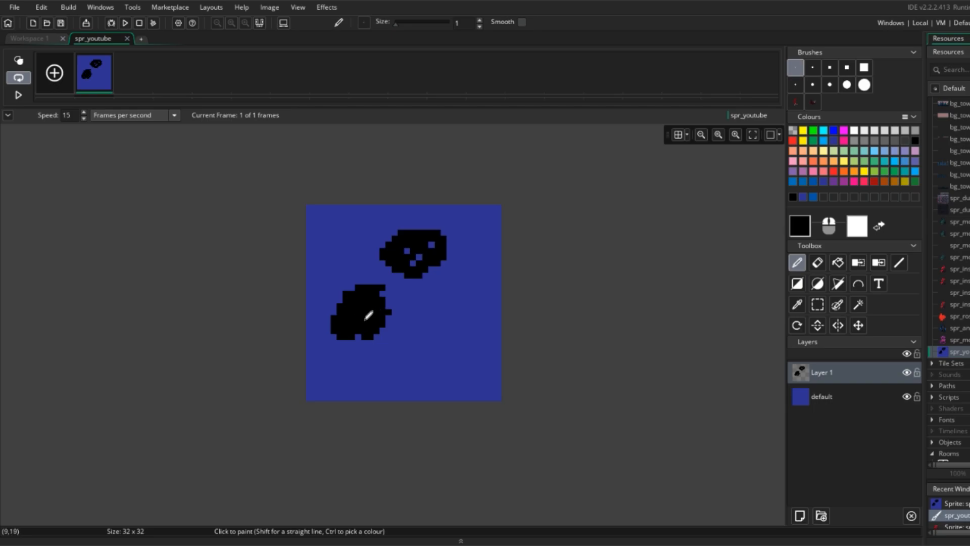
key("e")
scroll(406, 314, "up", 1, "ctrl")
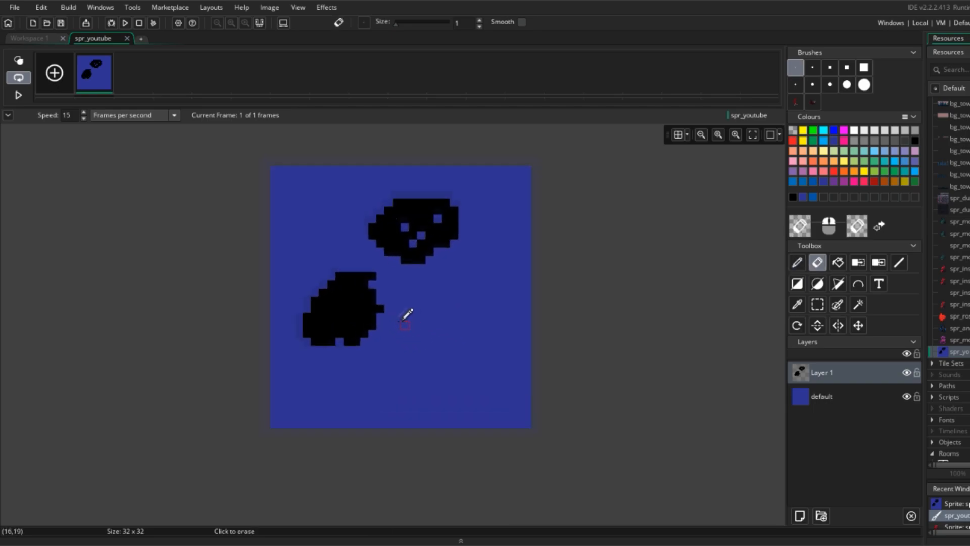
scroll(402, 316, "up", 1, "ctrl")
Step: Fill out the lower blob's right and upper-left edges in black and erase the excess pixel at its upper-left corner
key("p")
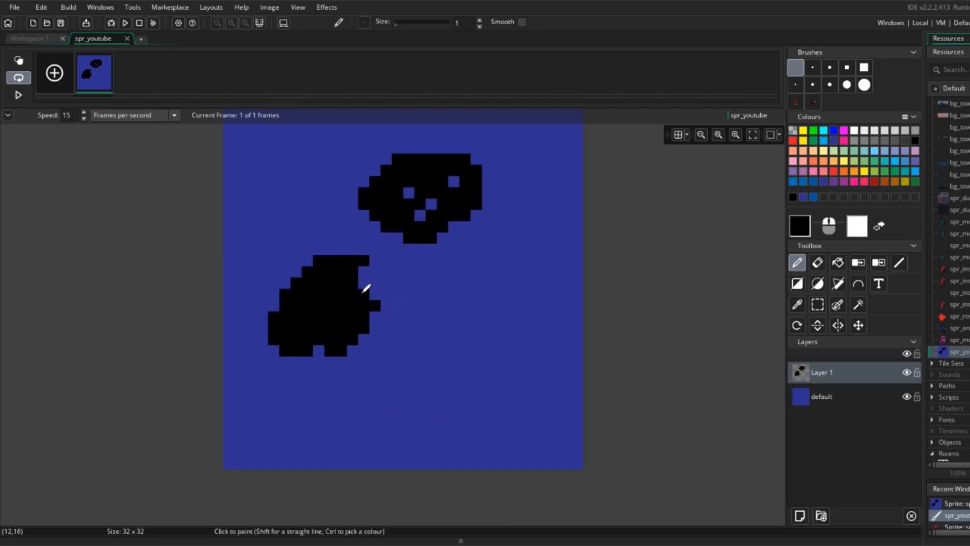
mouse_move(367, 288)
left_mouse_down()
mouse_move(374, 295)
mouse_move(366, 286)
left_mouse_up()
scroll(470, 297, "down", 1, "ctrl")
scroll(470, 297, "up", 1, "ctrl")
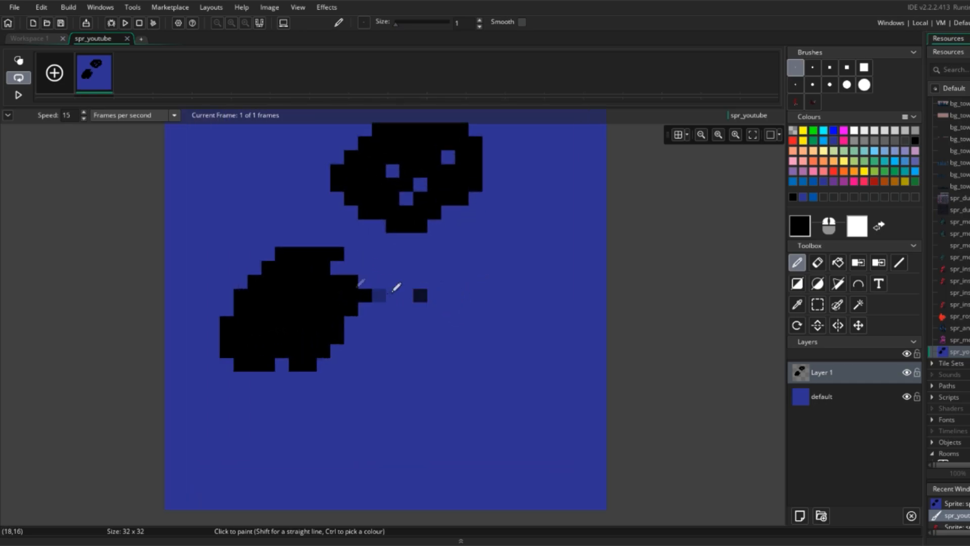
left_click_drag(235, 305, 244, 263)
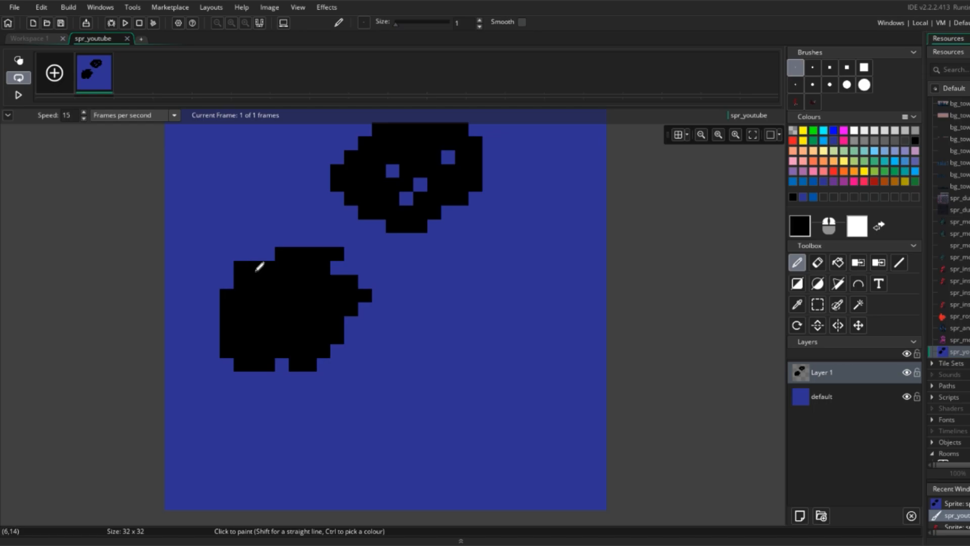
key("e")
left_click(239, 268)
Step: Place three white pixels on the lower blob: one inside near its upper edge, one at the upper-right corner and one at the right tip
key("d")
right_click(258, 270)
key("ctrl+z")
right_click(270, 283)
key("ctrl+z")
right_click(283, 283)
right_click(337, 255)
right_click(375, 293)
Step: Extend the lower blob's white pixels into small highlight marks inside, at the upper-right corner and at the right tip
scroll(434, 299, "down", 5)
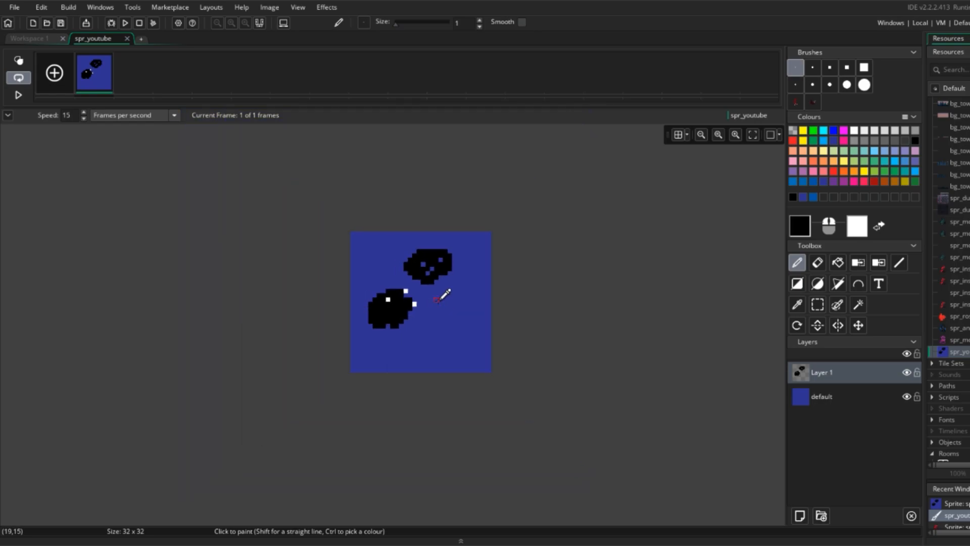
scroll(433, 294, "up", 5)
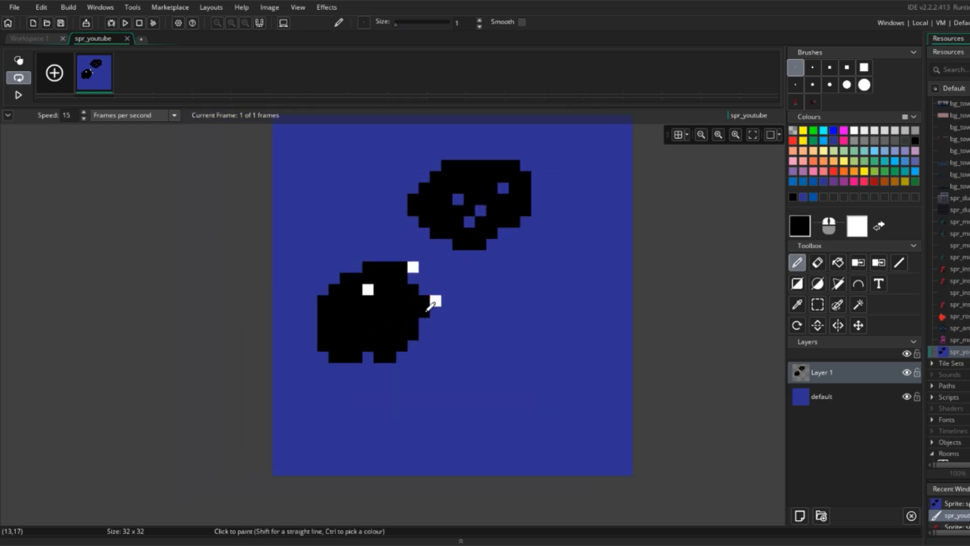
mouse_move(425, 299)
right_mouse_down()
mouse_move(439, 298)
mouse_move(435, 311)
right_mouse_up()
right_click_drag(402, 269, 413, 278)
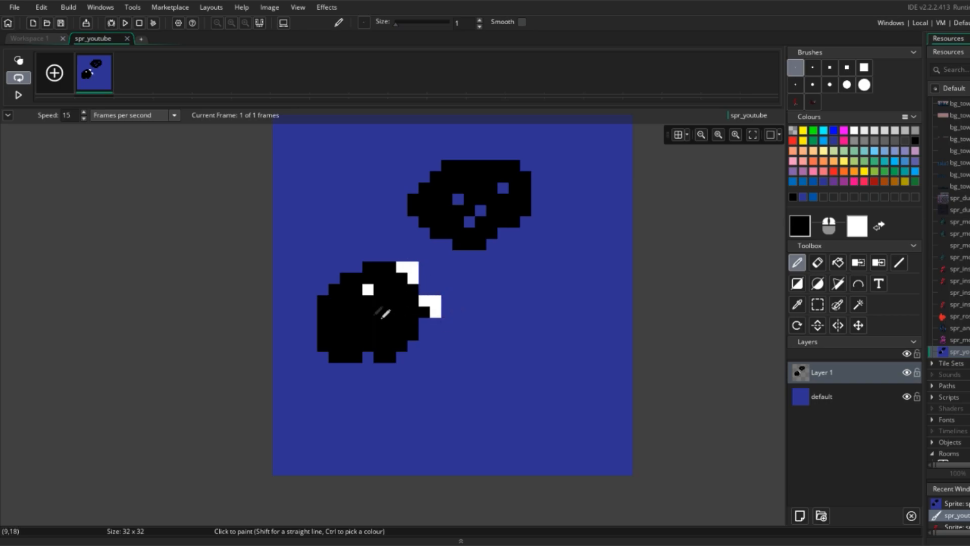
right_click_drag(382, 291, 404, 293)
scroll(480, 308, "down", 5)
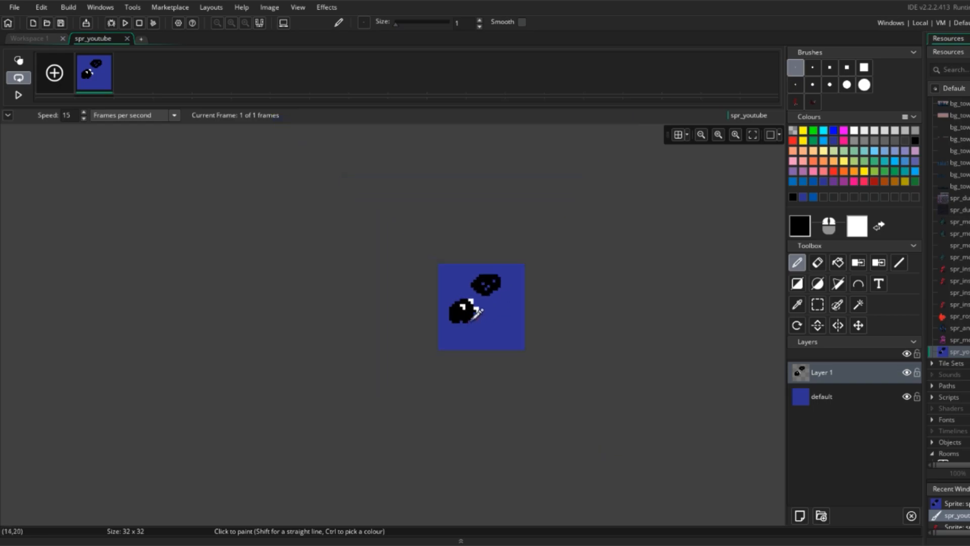
scroll(475, 314, "up", 5)
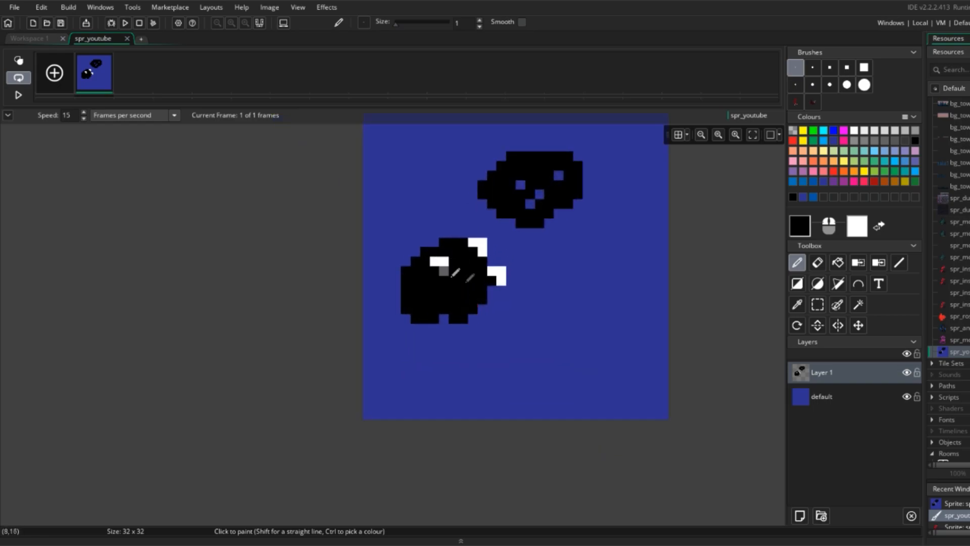
scroll(505, 292, "down", 8)
scroll(520, 295, "up", 7)
Step: Erase the lower part of the highlighted blob and move it about 15 pixels right, below the head's right side
key("e")
mouse_move(484, 295)
left_mouse_down()
mouse_move(450, 297)
mouse_move(495, 288)
mouse_move(450, 297)
mouse_move(449, 309)
mouse_move(435, 289)
left_mouse_up()
key("d")
key("e")
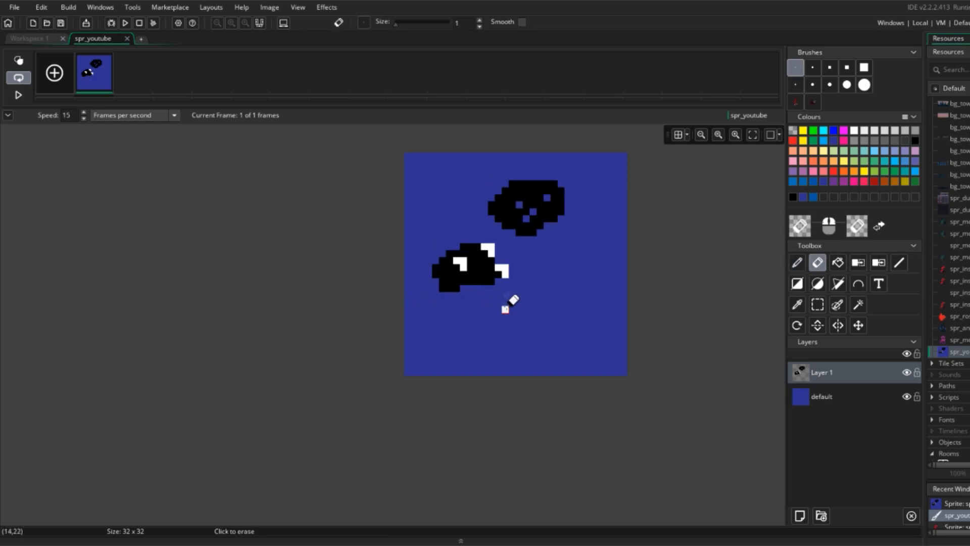
key("m")
left_click_drag(415, 238, 506, 316)
left_click_drag(475, 273, 579, 268)
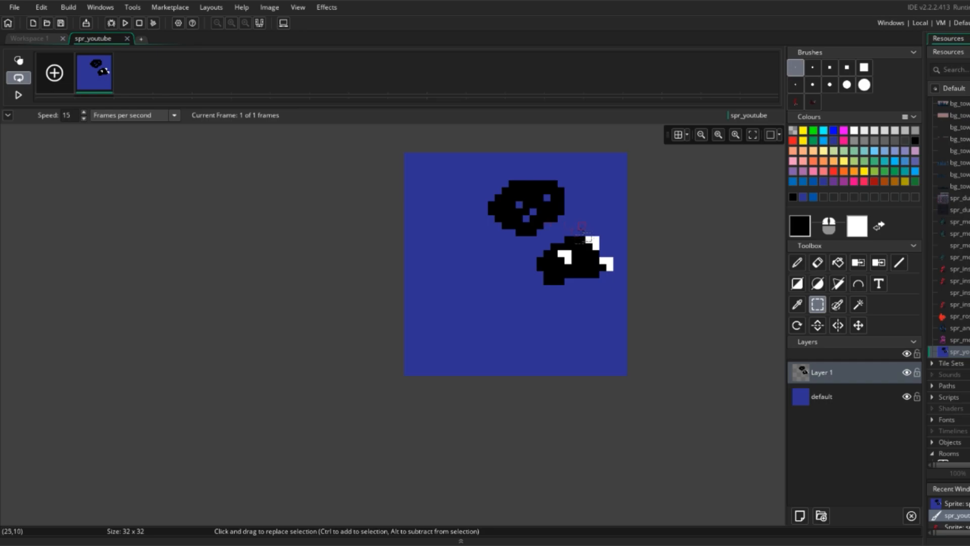
Step: Add a second frame and draw a black head blob with a larger body below-left of it, including a raised arm
key("d")
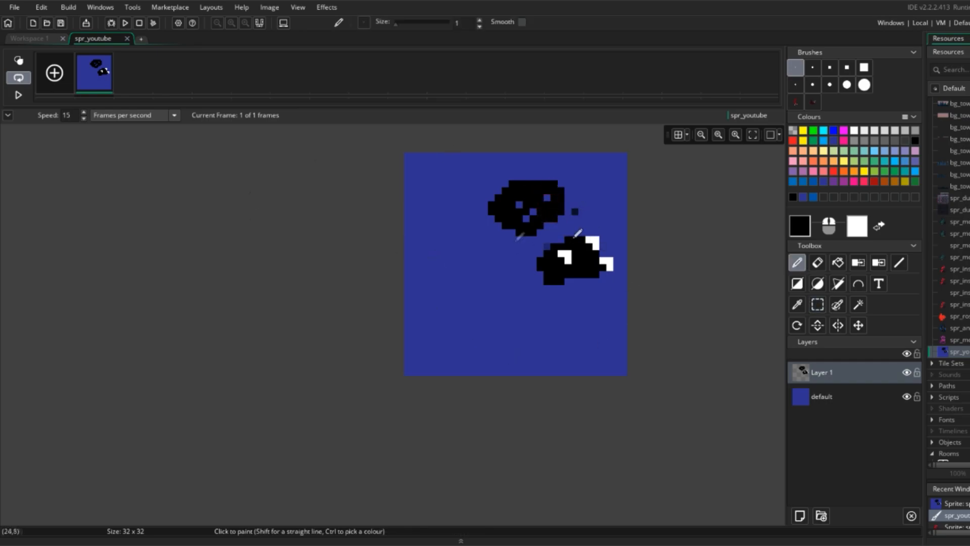
left_click(54, 72)
mouse_move(515, 191)
left_mouse_down()
mouse_move(522, 202)
mouse_move(505, 222)
mouse_move(561, 202)
mouse_move(510, 241)
left_mouse_up()
mouse_move(485, 283)
left_mouse_down()
mouse_move(457, 268)
mouse_move(485, 323)
mouse_move(452, 277)
mouse_move(461, 294)
left_mouse_up()
mouse_move(566, 299)
left_mouse_down()
mouse_move(576, 260)
mouse_move(541, 299)
mouse_move(570, 304)
mouse_move(540, 331)
mouse_move(581, 318)
left_mouse_up()
key("ctrl+z")
mouse_move(482, 289)
left_mouse_down()
mouse_move(509, 286)
mouse_move(523, 331)
mouse_move(461, 360)
mouse_move(465, 335)
mouse_move(477, 353)
mouse_move(516, 354)
mouse_move(475, 309)
left_mouse_up()
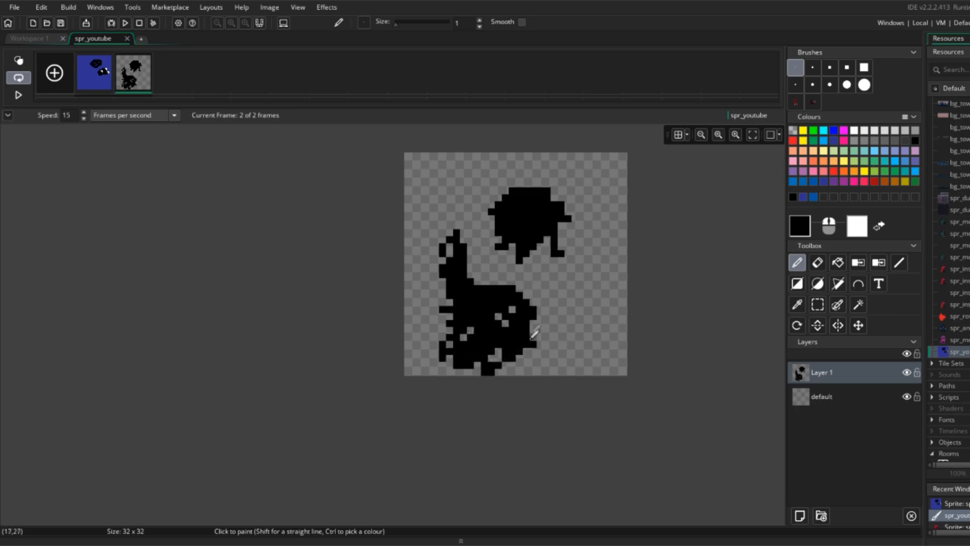
scroll(556, 319, "down", 2)
scroll(548, 310, "up", 3)
mouse_move(446, 224)
left_mouse_down()
mouse_move(490, 271)
mouse_move(426, 226)
left_mouse_up()
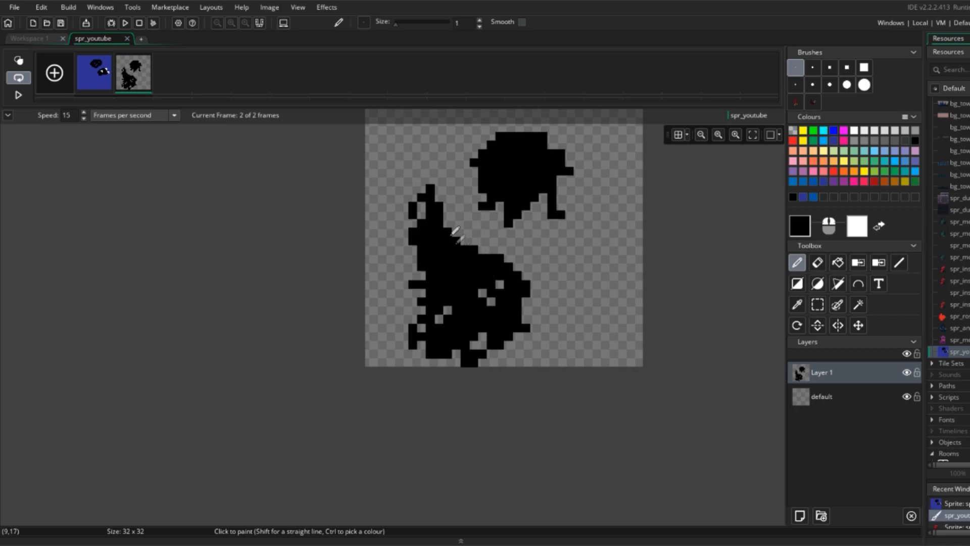
Step: Select the body on the second frame and move it up 4 pixels towards the head
scroll(567, 305, "up", 1)
middle_click_drag(567, 308, 567, 289)
key("s")
mouse_move(369, 151)
left_mouse_down()
mouse_move(404, 355)
mouse_move(468, 355)
mouse_move(464, 340)
mouse_move(576, 226)
left_mouse_up()
key("Up")
key("Up")
key("Up")
key("Up")
key("Up")
middle_click_drag(605, 251, 537, 336)
key("Down")
key("Down")
key("Up")
left_click(568, 371)
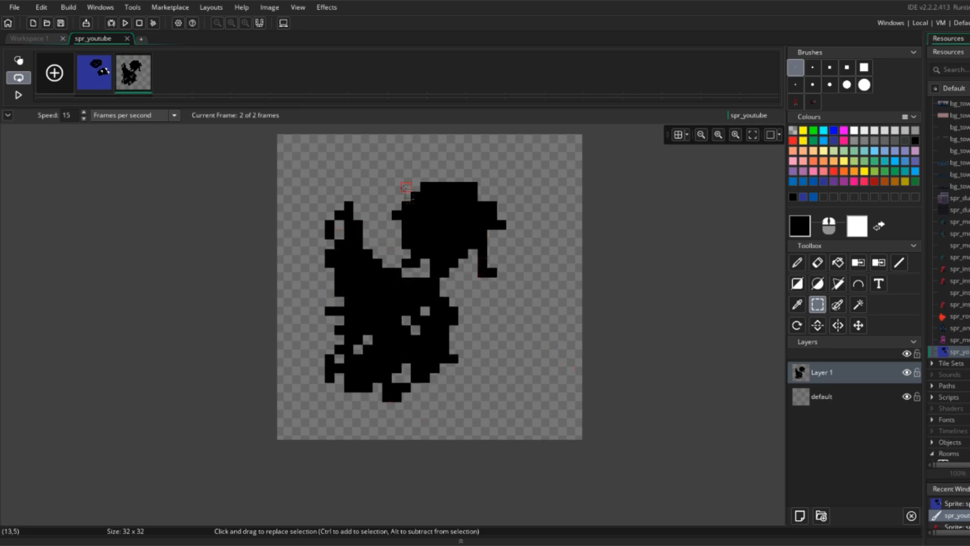
Step: Erase the stray pixels hanging below the head and shift the head 1 pixel to the left
key("e")
mouse_move(482, 271)
left_mouse_down()
mouse_move(495, 251)
mouse_move(508, 255)
left_mouse_up()
key("s")
left_click_drag(373, 173, 544, 268)
left_click(529, 285)
left_click_drag(406, 263, 549, 178)
key("Left")
key("Down")
key("Up")
left_click(530, 303)
left_click(522, 350)
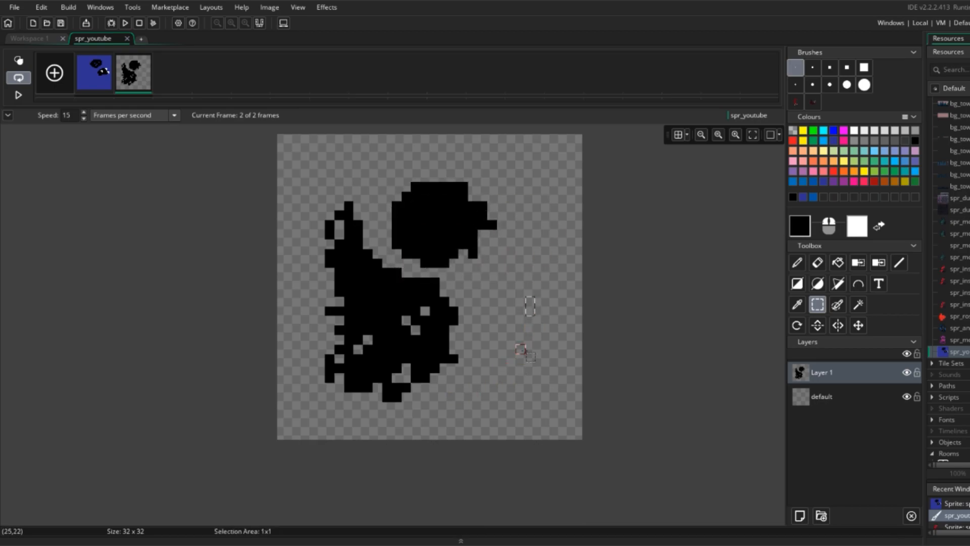
Step: Select the whole figure on the second frame and move it 5 pixels right and 2 pixels up
key("d")
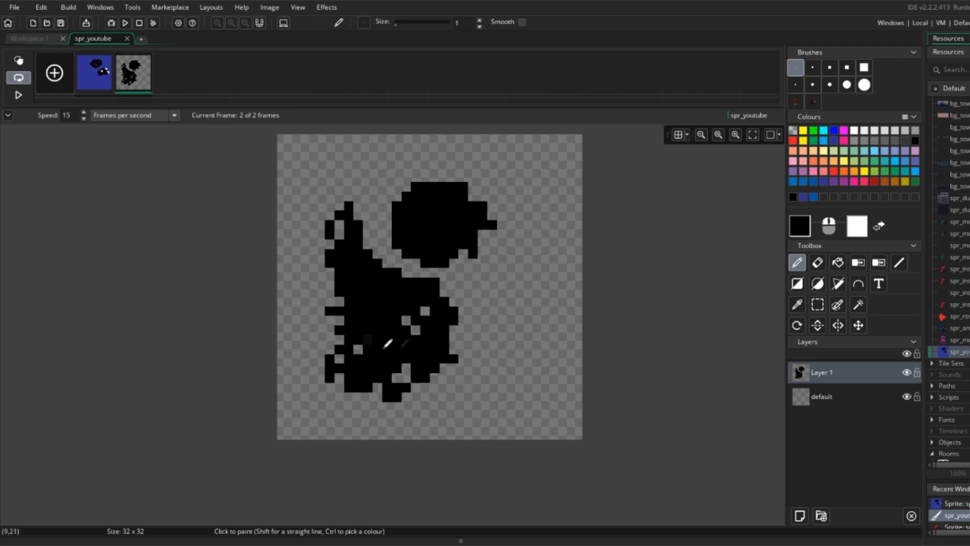
middle_click_drag(514, 333, 450, 260)
scroll(451, 256, "down", 2, "ctrl")
scroll(438, 250, "down", 2, "ctrl")
scroll(438, 249, "down", 1, "ctrl")
scroll(447, 273, "up", 2, "ctrl")
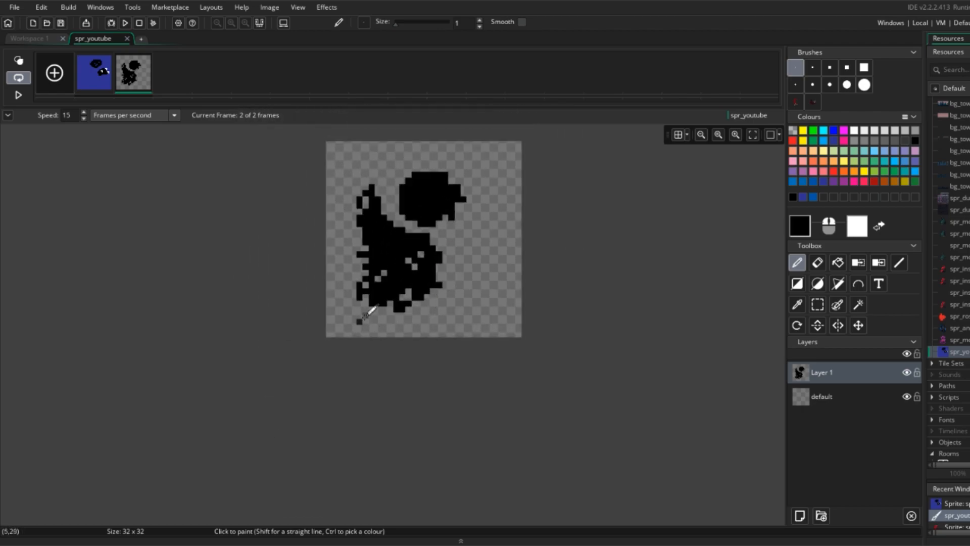
key("s")
left_click_drag(320, 157, 528, 348)
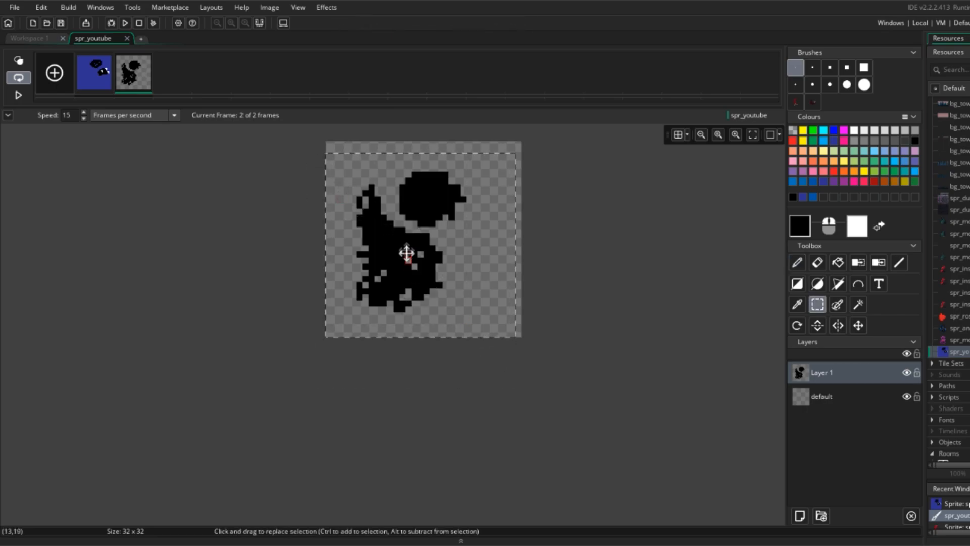
left_click_drag(407, 255, 438, 243)
key("d")
mouse_move(427, 296)
left_mouse_down()
mouse_move(364, 302)
mouse_move(434, 298)
mouse_move(347, 278)
left_mouse_up()
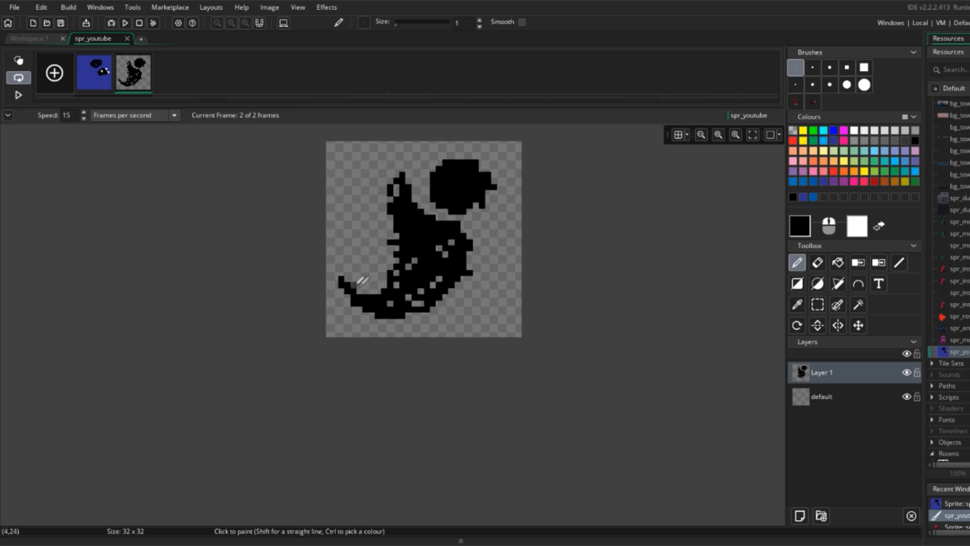
key("ctrl+z")
key("ctrl+z")
key("ctrl+z")
key("ctrl+z")
key("ctrl+z")
Step: Draw two black legs from the body down towards the canvas's lower edge, leaving a gap between them
mouse_move(409, 280)
left_mouse_down()
mouse_move(391, 283)
mouse_move(404, 305)
mouse_move(456, 318)
mouse_move(452, 284)
left_mouse_up()
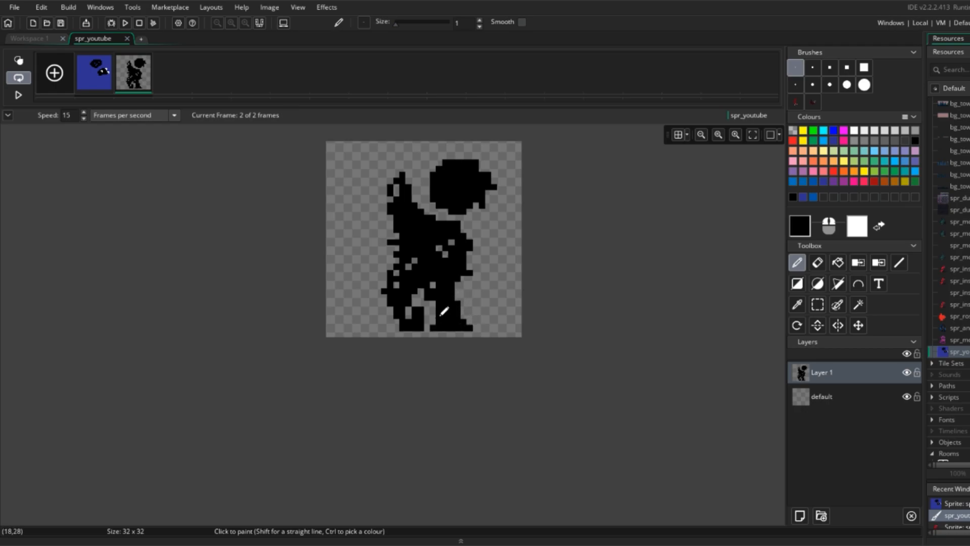
left_click_drag(409, 317, 384, 322)
key("e")
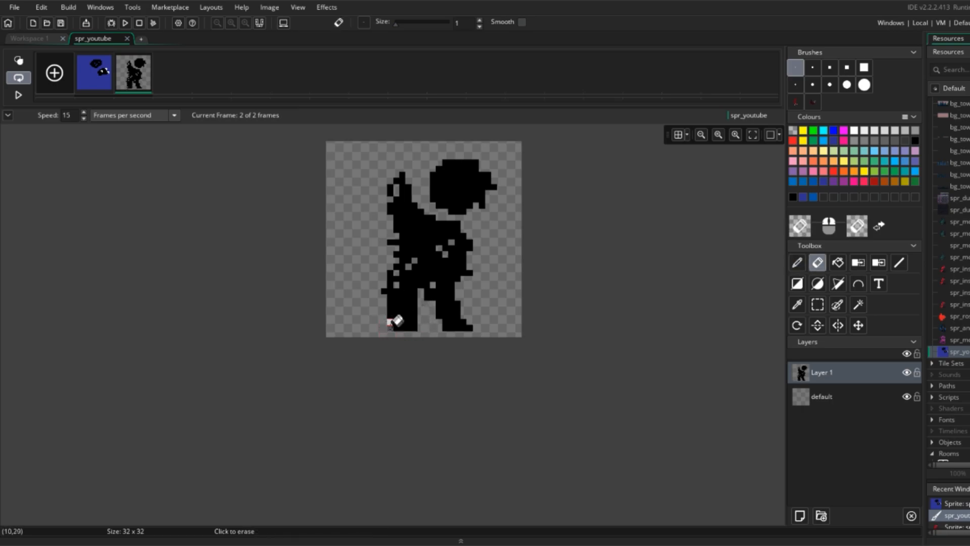
key("p")
key("e")
left_click(421, 334)
Step: Shape the left leg's foot so its toe points right, tidying the pixels around it
key("d")
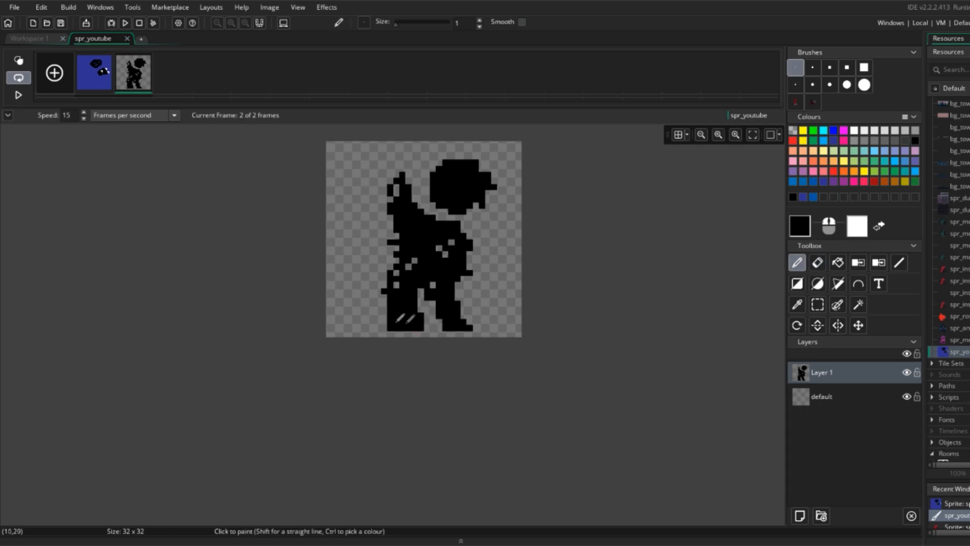
key("e")
scroll(437, 313, "down", 3)
scroll(437, 313, "up", 5)
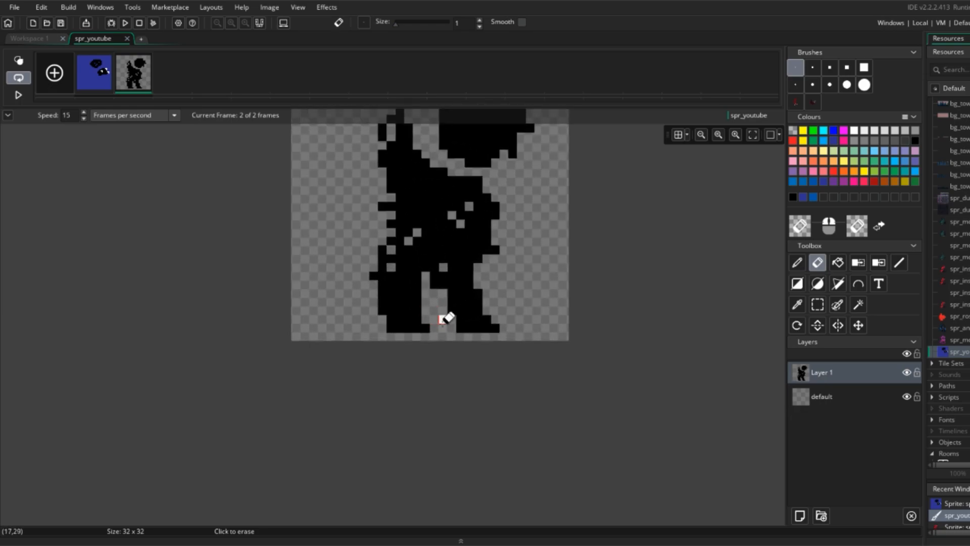
key("d")
scroll(436, 322, "down", 3)
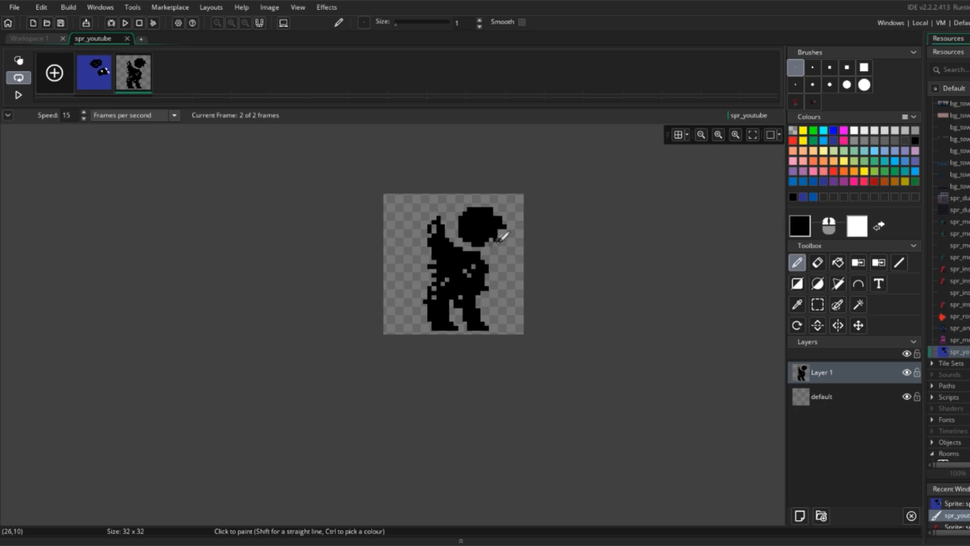
Step: Reshape the head, smoothing its lower-right edge and extending a black point out from its upper-left side
scroll(510, 230, "up", 2)
mouse_move(500, 207)
left_mouse_down()
mouse_move(471, 167)
mouse_move(404, 167)
left_mouse_up()
key("d")
mouse_move(474, 185)
left_mouse_down()
mouse_move(407, 154)
mouse_move(376, 176)
mouse_move(435, 152)
mouse_move(463, 155)
left_mouse_up()
scroll(548, 227, "down", 3)
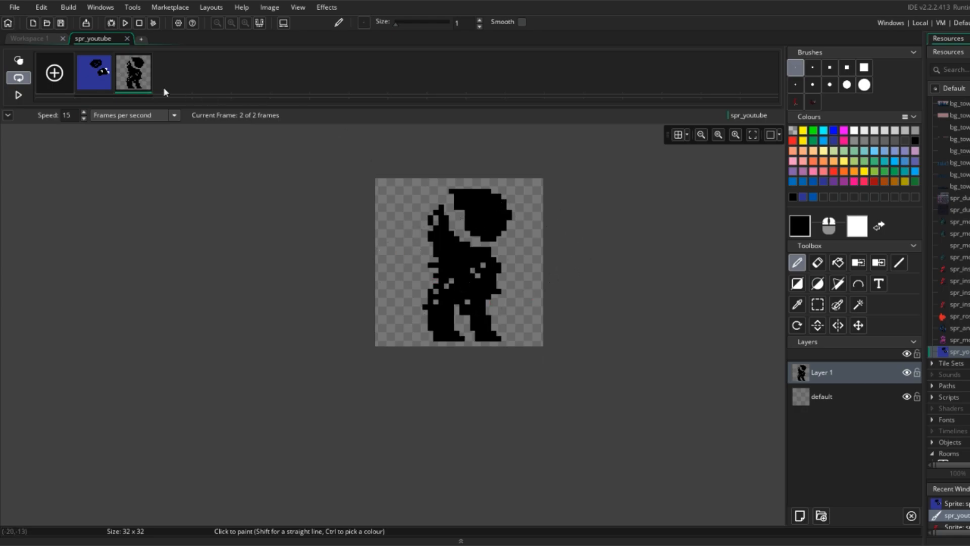
Step: On the first frame, copy the highlighted blob and stamp the copy below and to the left of the head
left_click(101, 76)
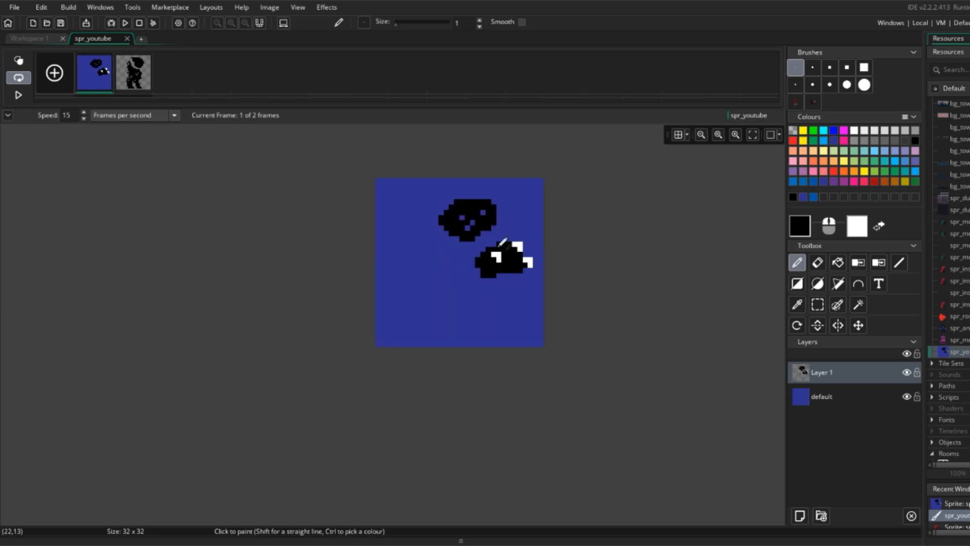
key("s")
mouse_move(471, 238)
left_mouse_down()
mouse_move(485, 255)
mouse_move(586, 306)
left_mouse_up()
key("ctrl+c")
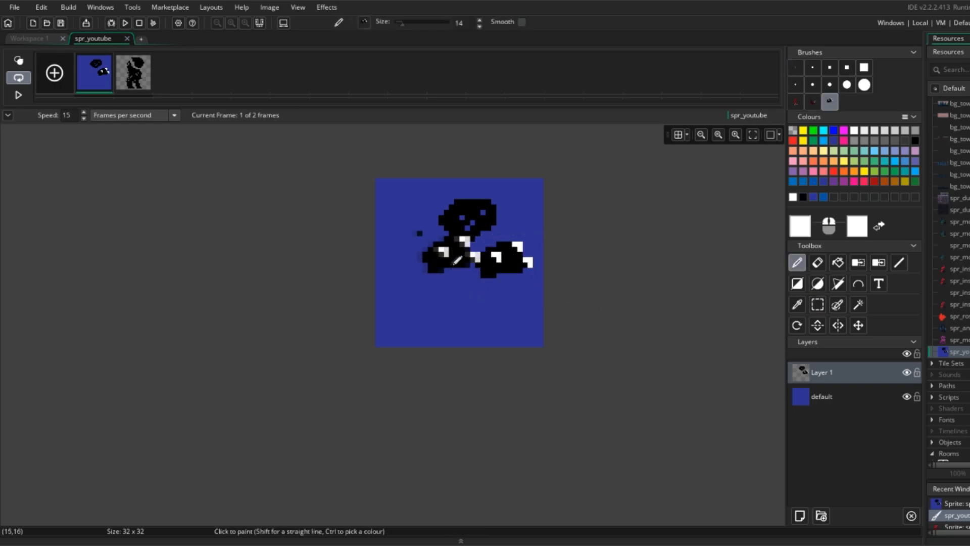
left_click(434, 264)
Step: Switch to the Eraser and return to the second frame
key("e")
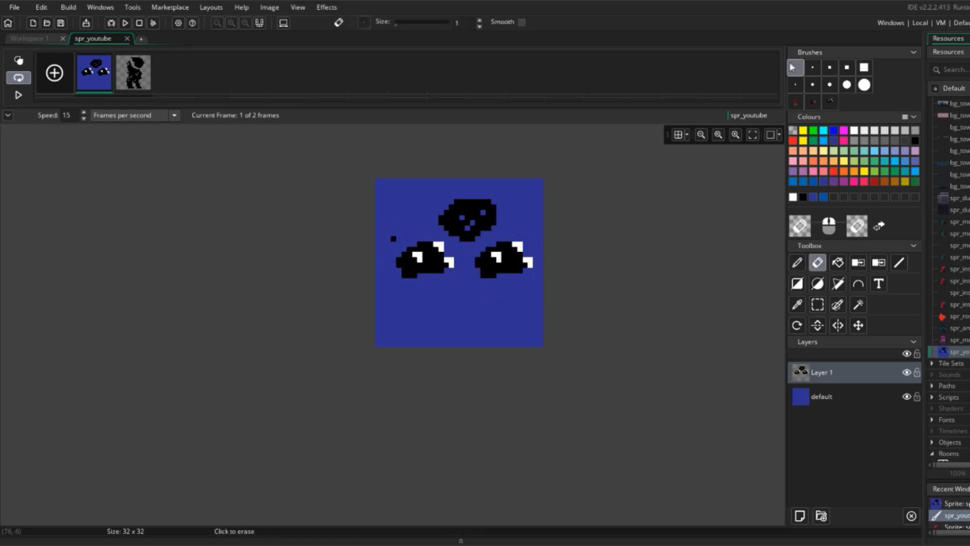
scroll(546, 223, "down", 3)
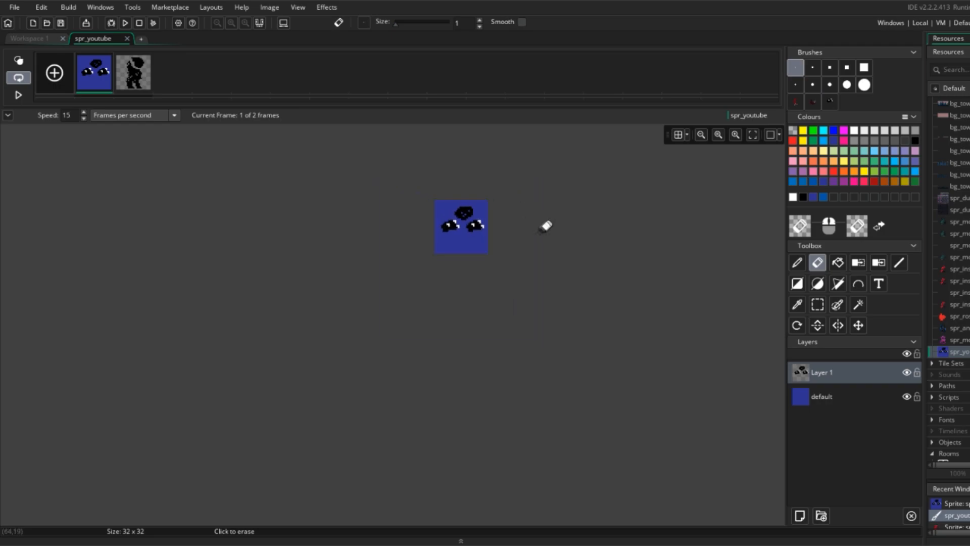
scroll(500, 221, "up", 2)
scroll(500, 221, "up", 2)
left_click(139, 65)
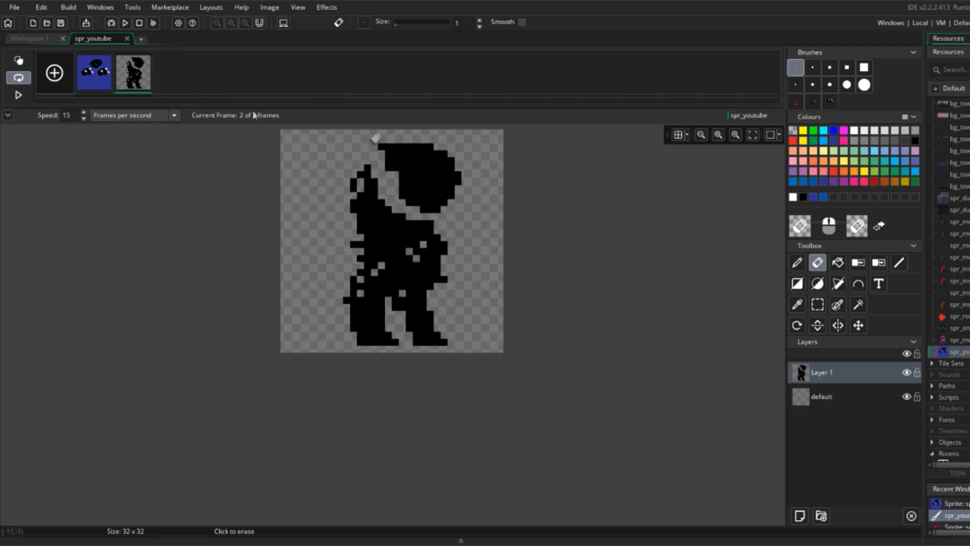
Step: Add a third frame, sketch a rough black head and body on it, and delete that frame
scroll(535, 224, "down", 1)
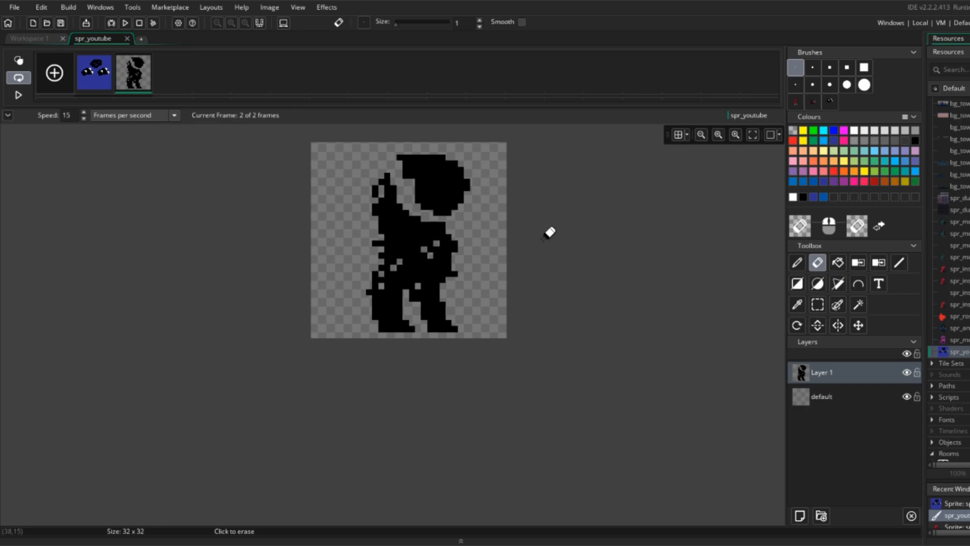
left_click(107, 69)
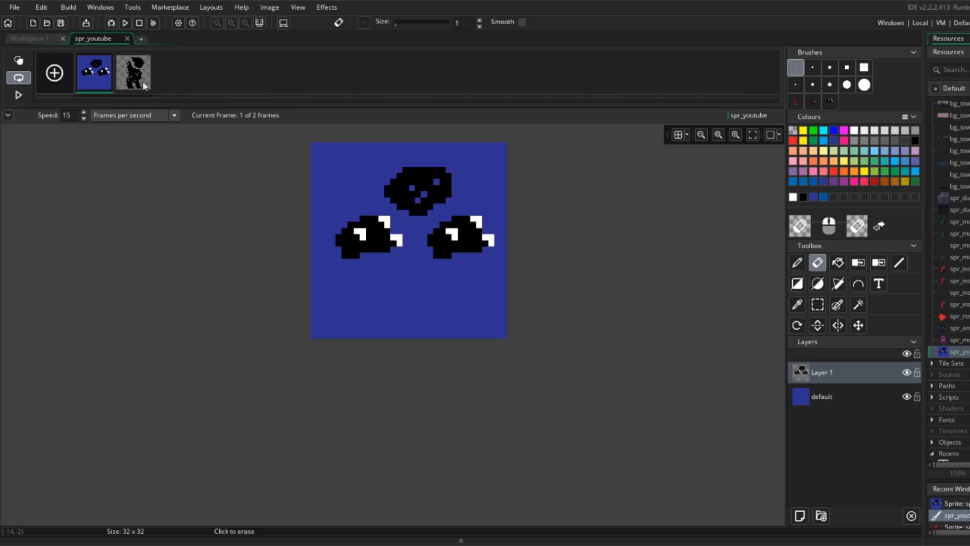
left_click(54, 77)
left_click(173, 74)
key("d")
left_click_drag(448, 182, 429, 175)
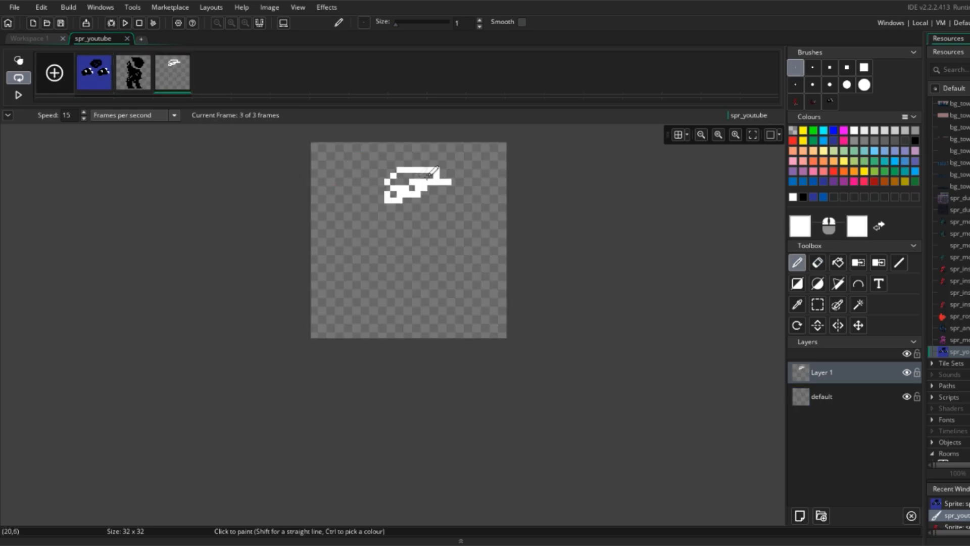
key("ctrl+z")
left_click(803, 197)
left_click_drag(464, 164, 399, 207)
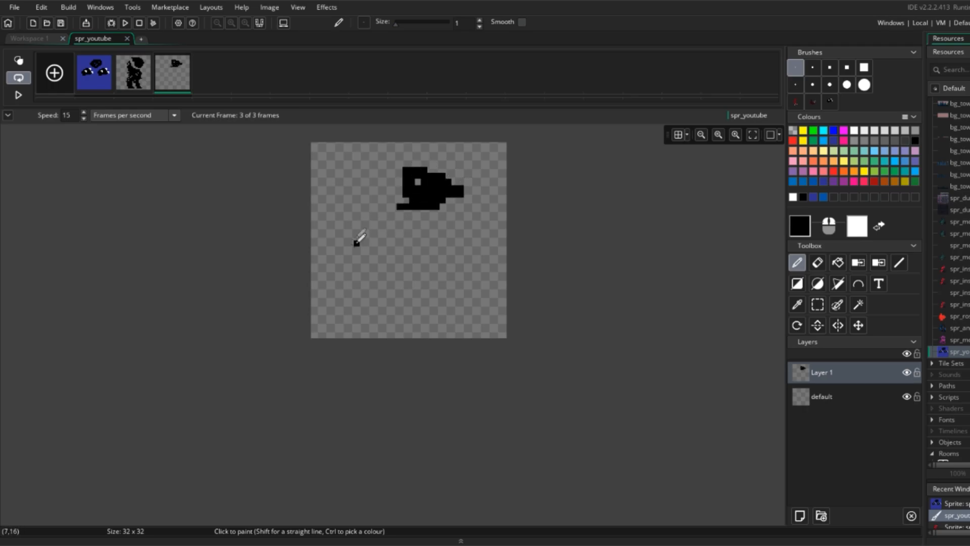
mouse_move(356, 242)
left_mouse_down()
mouse_move(350, 279)
mouse_move(399, 280)
mouse_move(366, 250)
mouse_move(418, 234)
mouse_move(368, 229)
mouse_move(384, 242)
mouse_move(407, 229)
mouse_move(399, 214)
left_mouse_up()
scroll(478, 255, "down", 4)
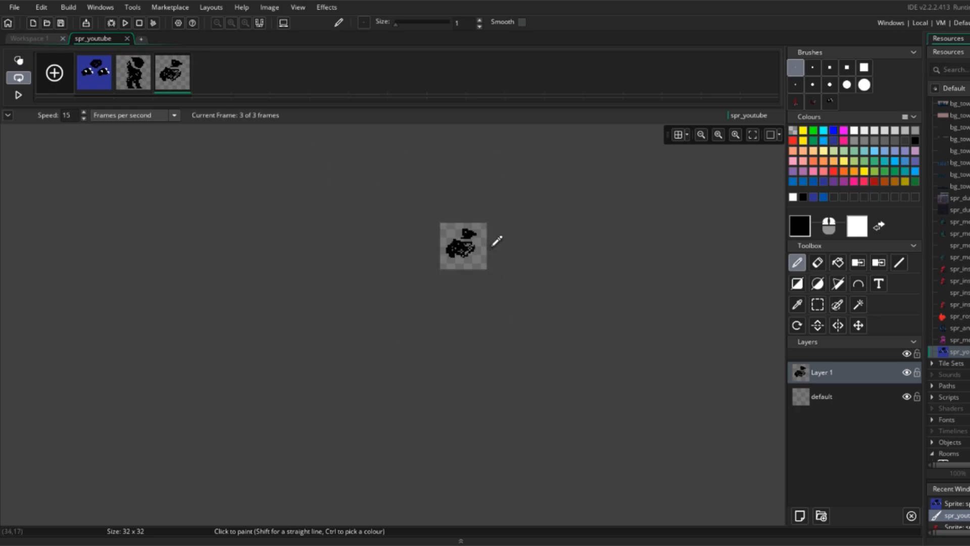
scroll(491, 247, "up", 4)
left_click(188, 56)
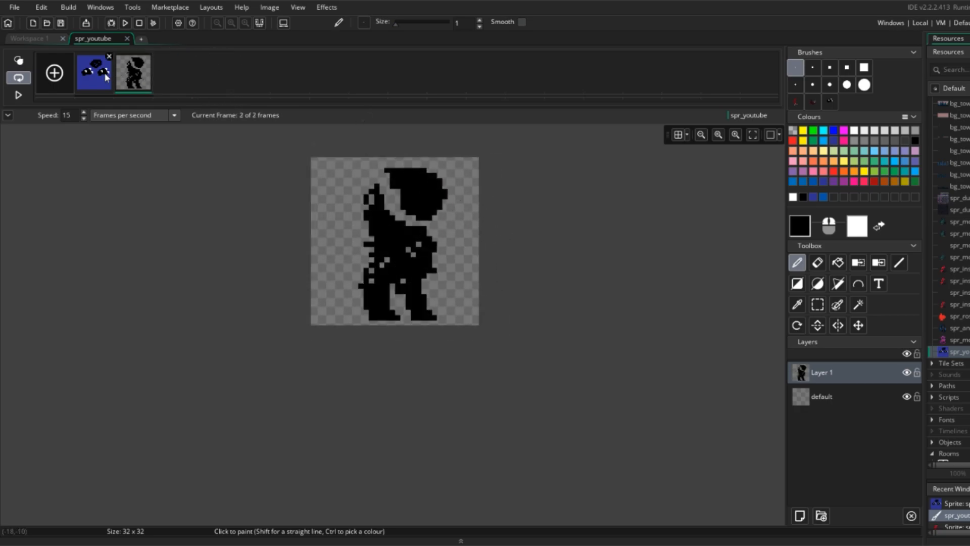
Step: Delete the first frame with the blue background and the blob shapes
left_click(107, 77)
left_click(109, 57)
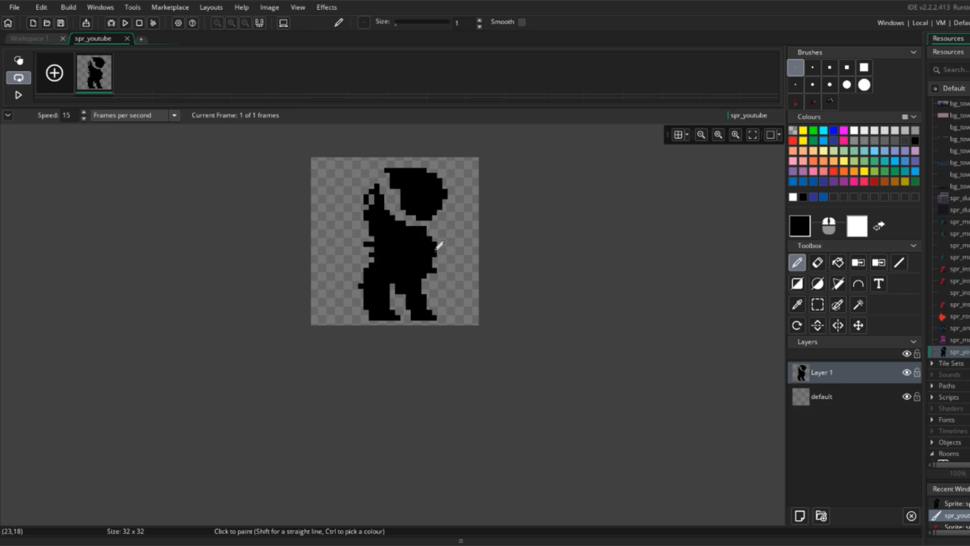
Step: Erase the stray pixels along the silhouette's back edge and paint a round white tail at its lower back
key("e")
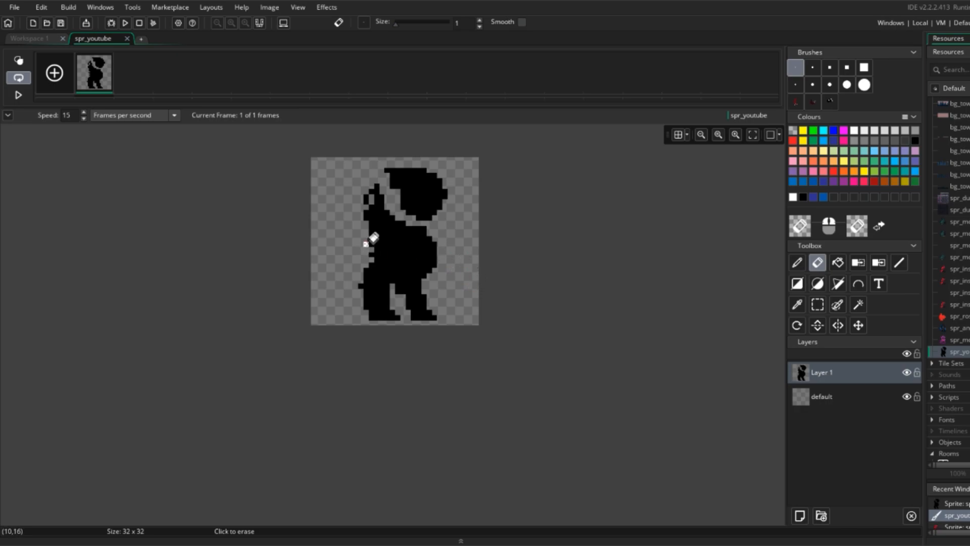
key("d")
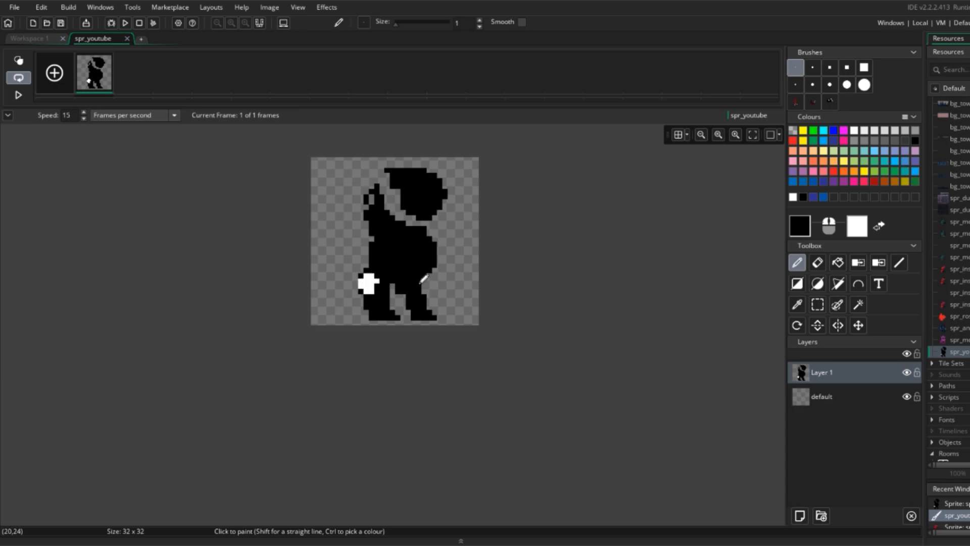
scroll(423, 279, "down", 2)
scroll(419, 283, "up", 4)
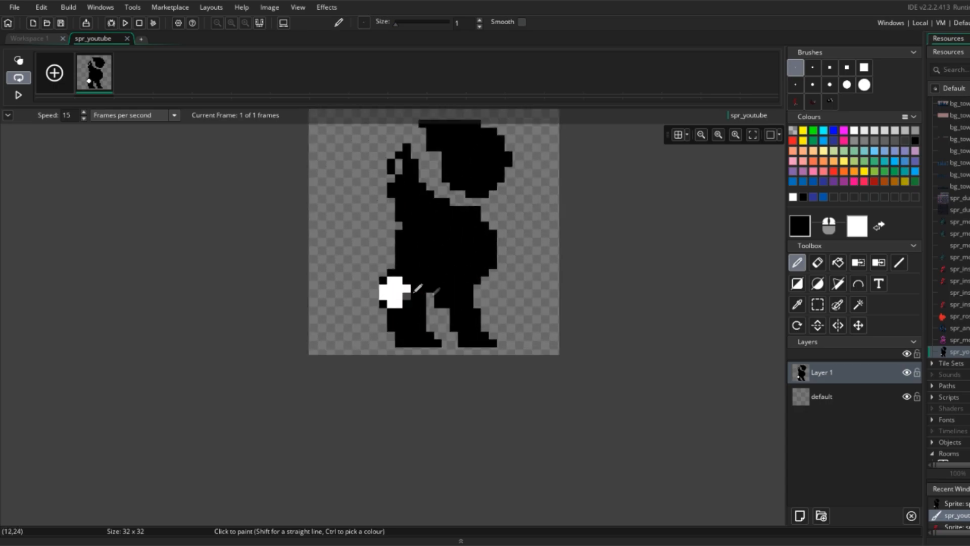
scroll(495, 305, "down", 2)
scroll(497, 298, "up", 3)
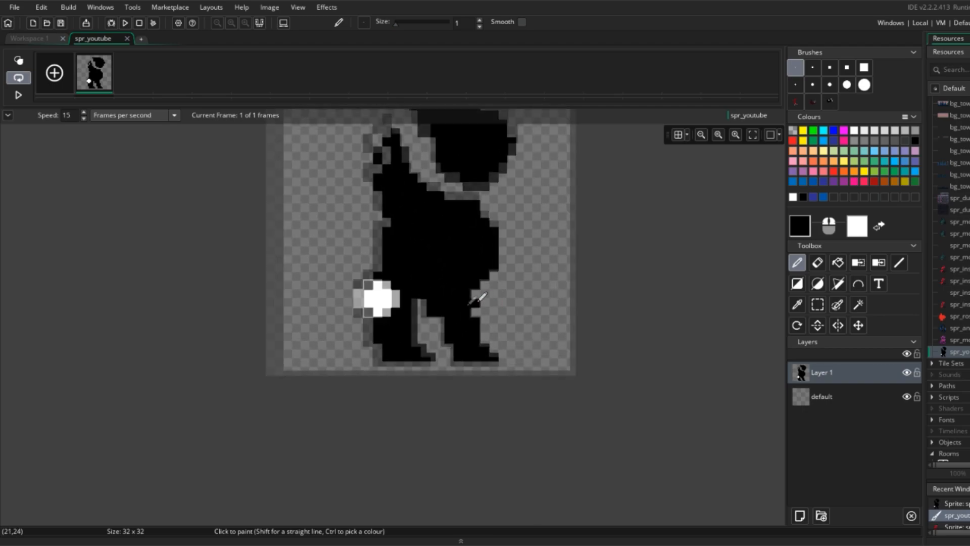
Step: Paint a small white patch on the upper inner edge of the front leg, beside the gap between the legs
right_click_drag(421, 303, 431, 309)
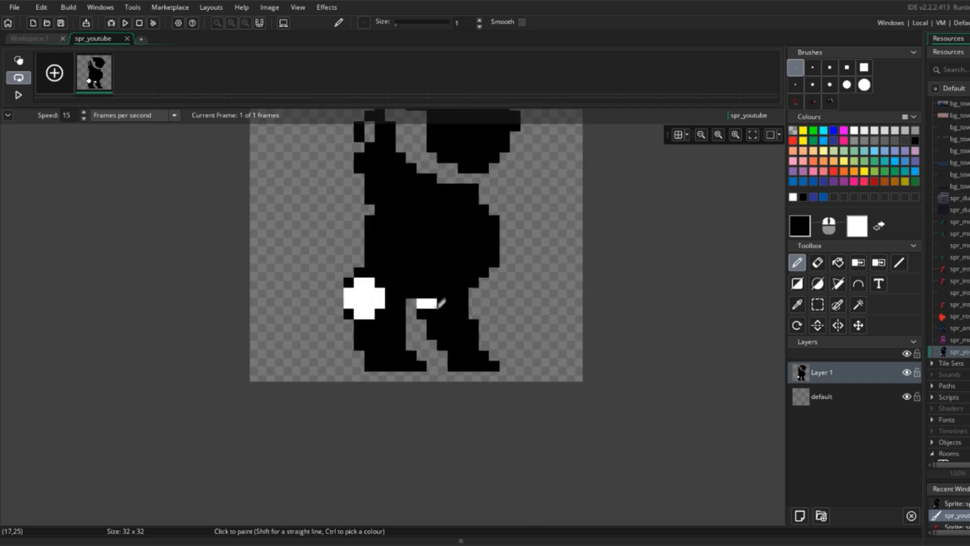
right_click(430, 322)
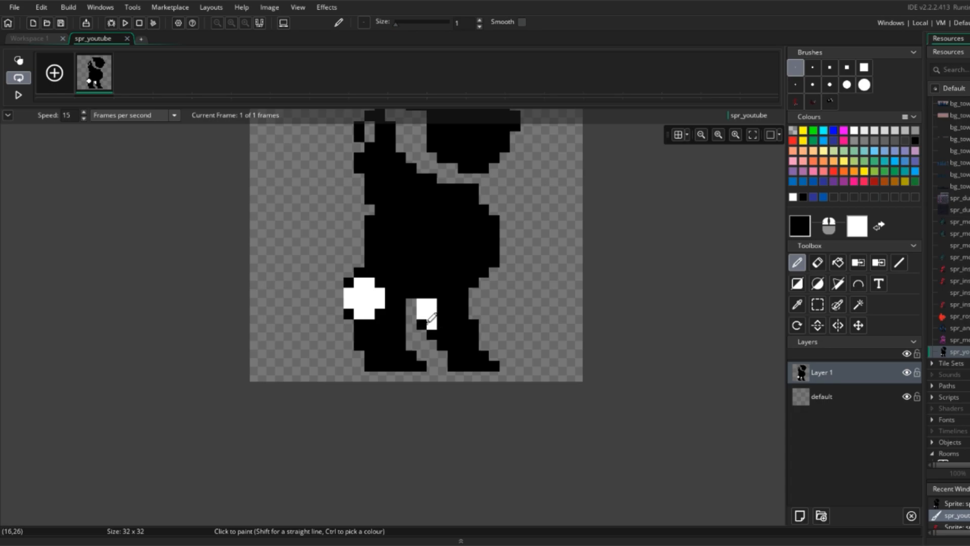
scroll(485, 290, "down", 4)
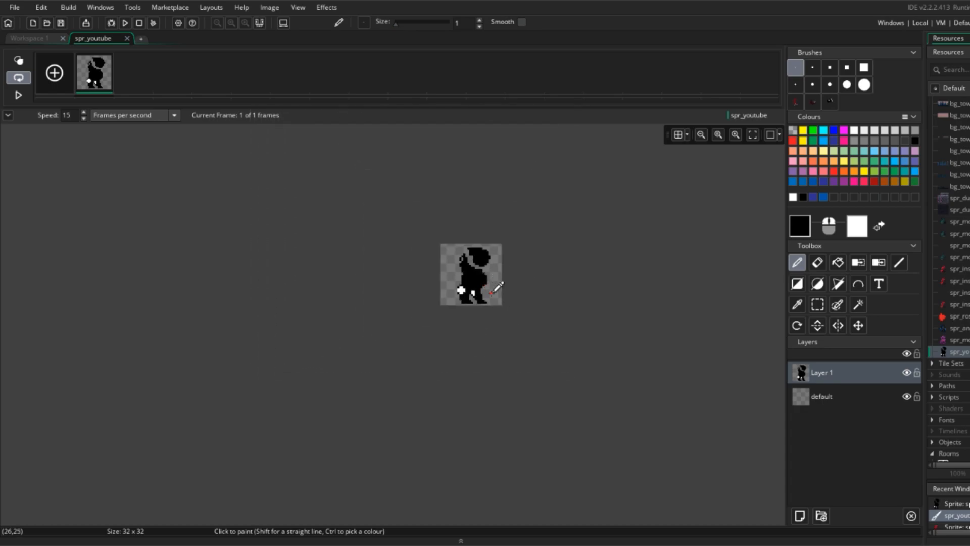
scroll(478, 292, "up", 5)
left_click_drag(462, 309, 437, 307)
scroll(478, 293, "down", 1)
right_click_drag(473, 287, 473, 294)
scroll(514, 293, "down", 3)
scroll(508, 290, "up", 3)
right_click(498, 310)
scroll(525, 315, "down", 3)
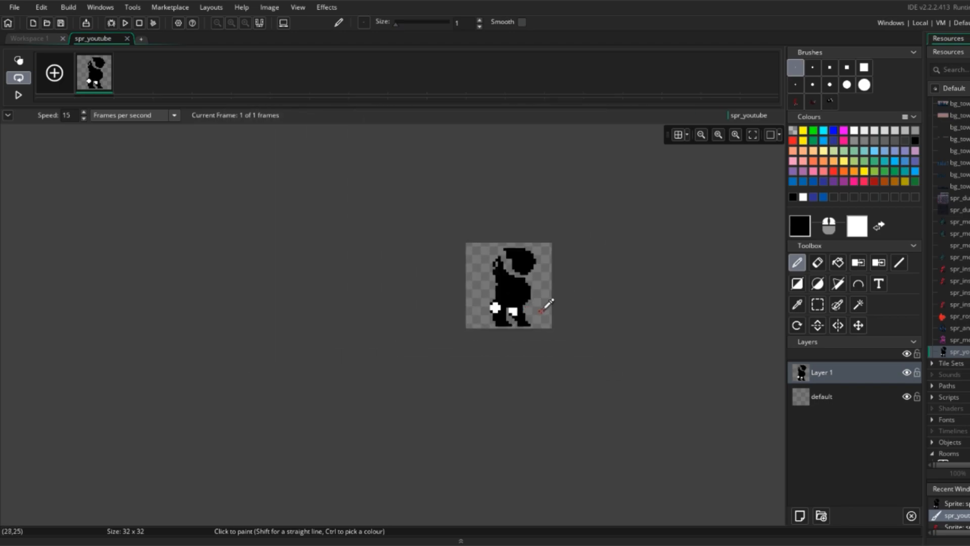
Step: Try reshaping the white patch's corners, alternating between the Pencil and the Eraser around the front leg
scroll(519, 316, "up", 4)
key("e")
left_click(487, 311)
scroll(548, 296, "down", 4)
scroll(560, 285, "up", 4)
key("d")
left_click(513, 264)
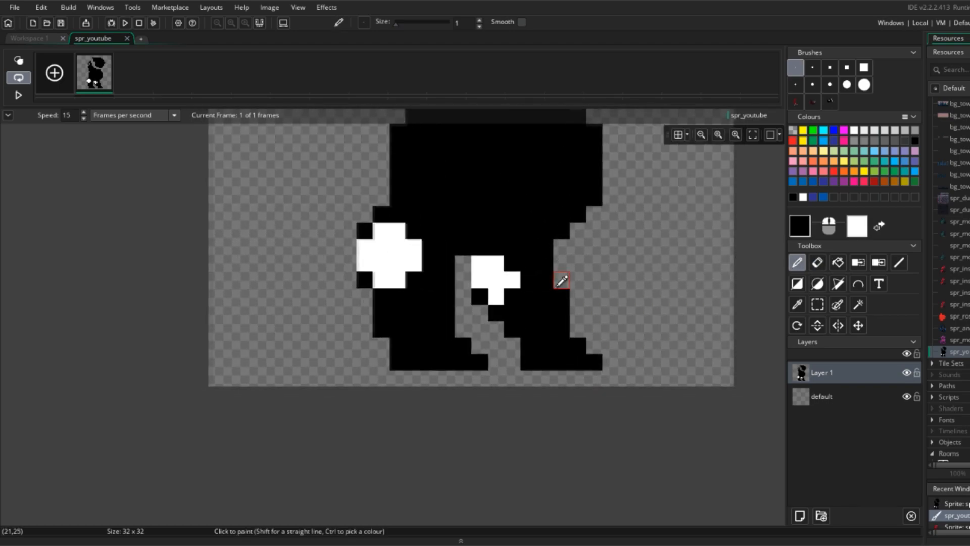
scroll(559, 280, "down", 3)
scroll(559, 277, "up", 3)
left_click(559, 275, "ctrl")
key("e")
scroll(626, 291, "down", 4)
scroll(656, 283, "up", 4)
key("d")
Step: Trim the white patch between the legs and paint it over with black
left_click(426, 296, "ctrl")
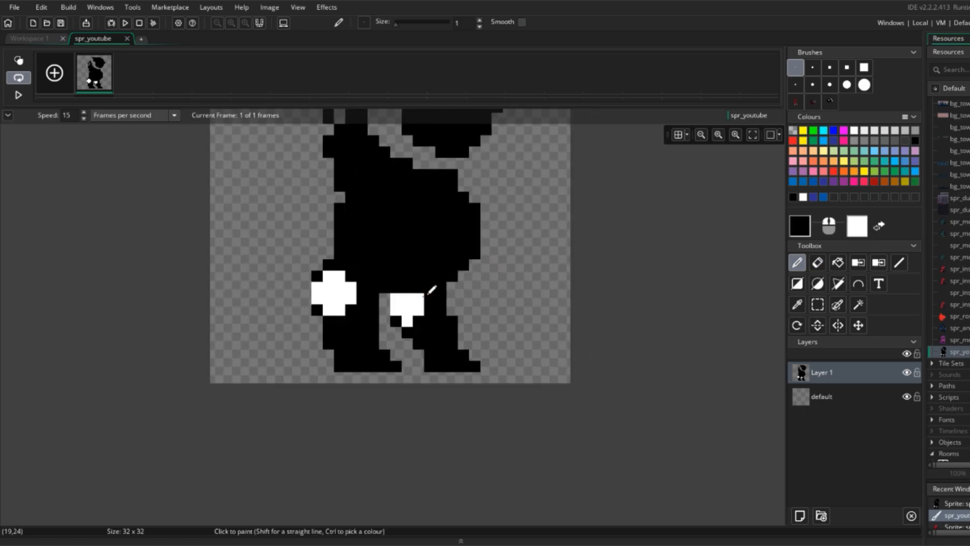
left_click_drag(419, 299, 419, 310)
left_click(406, 311, "ctrl")
left_click(396, 319)
scroll(455, 284, "down", 4)
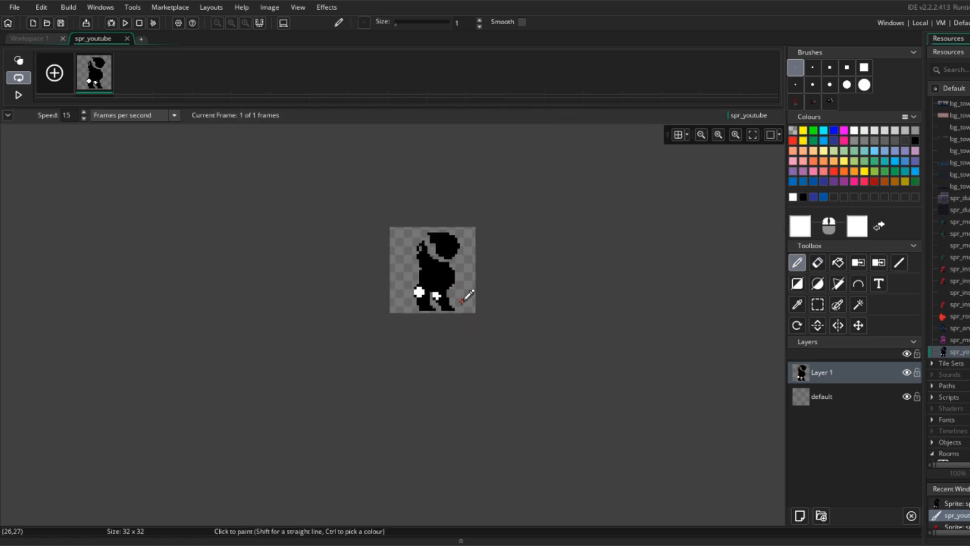
scroll(454, 291, "up", 2)
left_click(438, 295, "ctrl")
scroll(500, 265, "down", 2)
scroll(500, 264, "up", 4)
mouse_move(381, 327)
left_mouse_down()
mouse_move(374, 316)
mouse_move(415, 332)
left_mouse_up()
Step: Smooth the front leg's outer edge and erase pixels at the back to deepen the waist notch
key("e")
left_click(374, 326)
scroll(427, 334, "down", 3)
scroll(423, 328, "up", 4)
key("d")
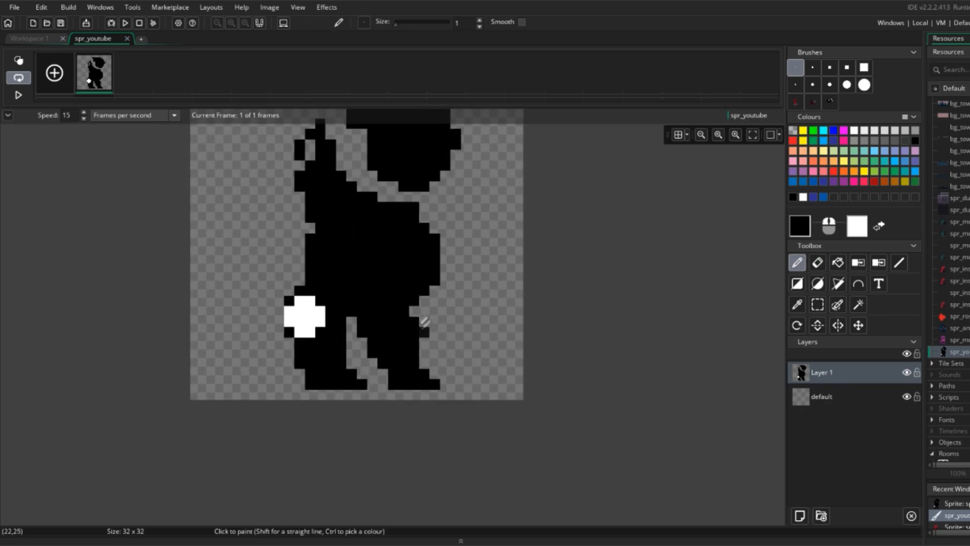
scroll(454, 334, "down", 2)
scroll(444, 347, "up", 4)
key("e")
mouse_move(361, 255)
left_mouse_down()
mouse_move(494, 412)
mouse_move(435, 306)
mouse_move(385, 266)
left_mouse_up()
key("d")
key("e")
scroll(412, 301, "down", 2)
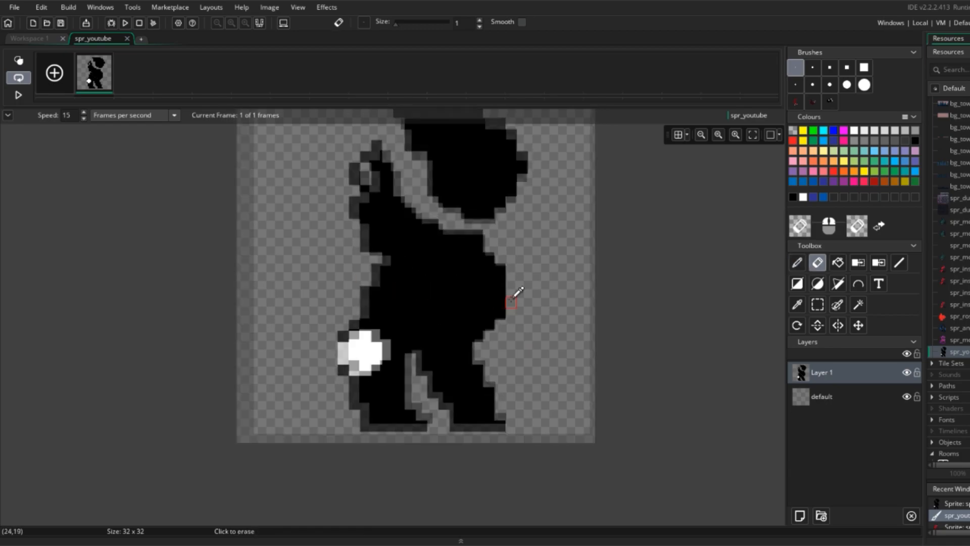
Step: Fill the holes in the raised arm with black and tidy the arm and back outline into a solid shape
key("d")
scroll(541, 288, "down", 2)
key("e")
left_click(442, 284)
key("d")
left_click(449, 291)
scroll(445, 268, "up", 2)
mouse_move(468, 246)
left_mouse_down()
mouse_move(457, 266)
mouse_move(442, 254)
left_mouse_up()
left_click(498, 266)
key("e")
scroll(523, 246, "down", 2)
scroll(485, 283, "up", 1)
key("d")
scroll(525, 296, "down", 1)
scroll(573, 278, "down", 2)
scroll(574, 315, "up", 3)
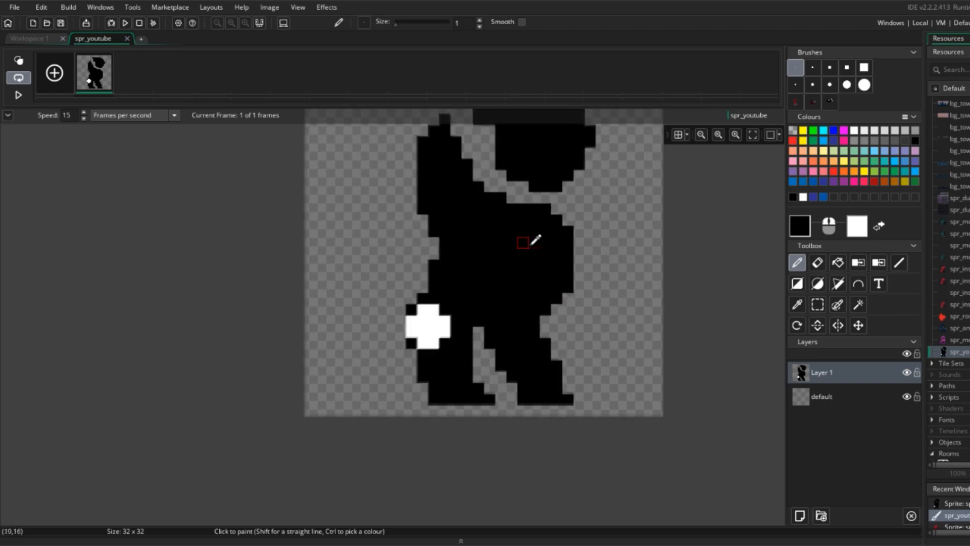
scroll(530, 234, "down", 1)
Step: Darken the secondary white colour to a light grey with value 90
left_click(855, 227)
left_click_drag(255, 218, 270, 218)
left_click(292, 273)
Step: Fill the default layer with blue and refill it with purple as the background
left_click(813, 197)
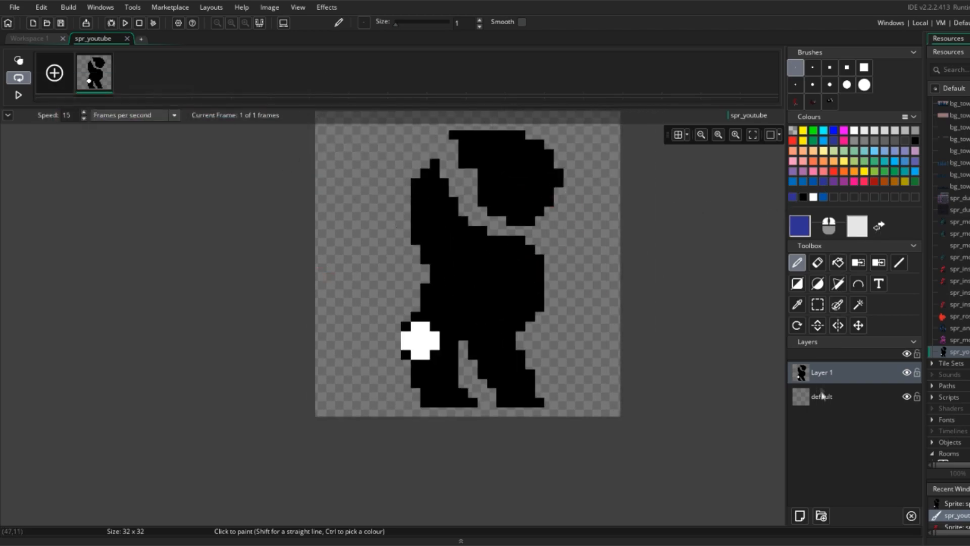
left_click(822, 396)
key("f")
left_click(579, 247)
left_click(834, 182)
left_click(593, 253)
Step: On Layer 1, draw light grey eye marks on the head with the Pencil, one near the face's front edge
left_click(822, 372)
key("d")
left_click(879, 226)
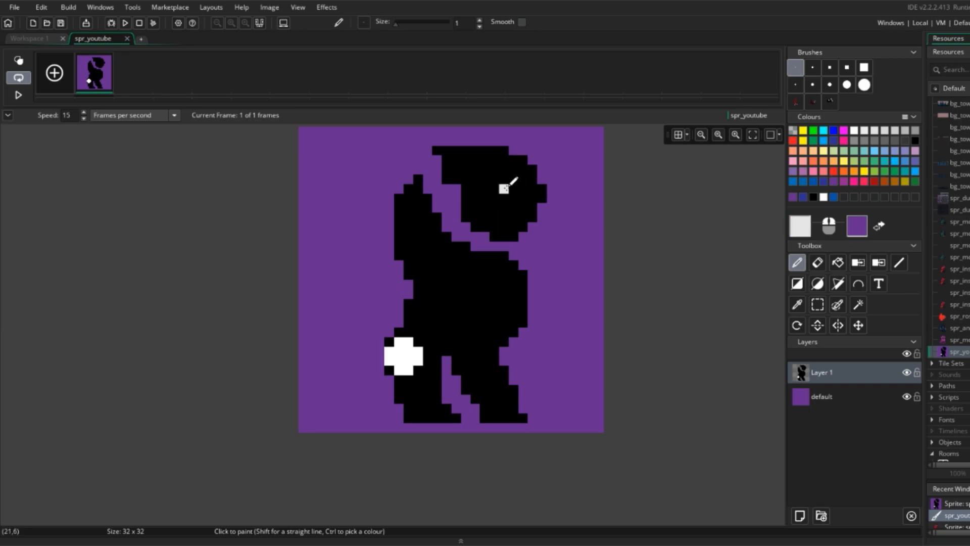
scroll(580, 226, "down", 2)
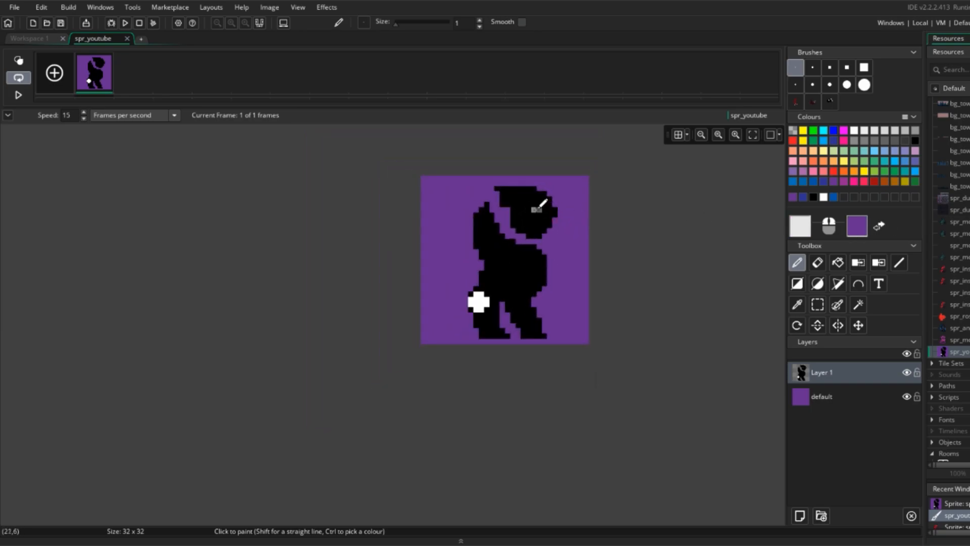
scroll(544, 215, "up", 2)
left_click(564, 207)
left_click_drag(526, 206, 536, 206)
scroll(606, 206, "down", 4)
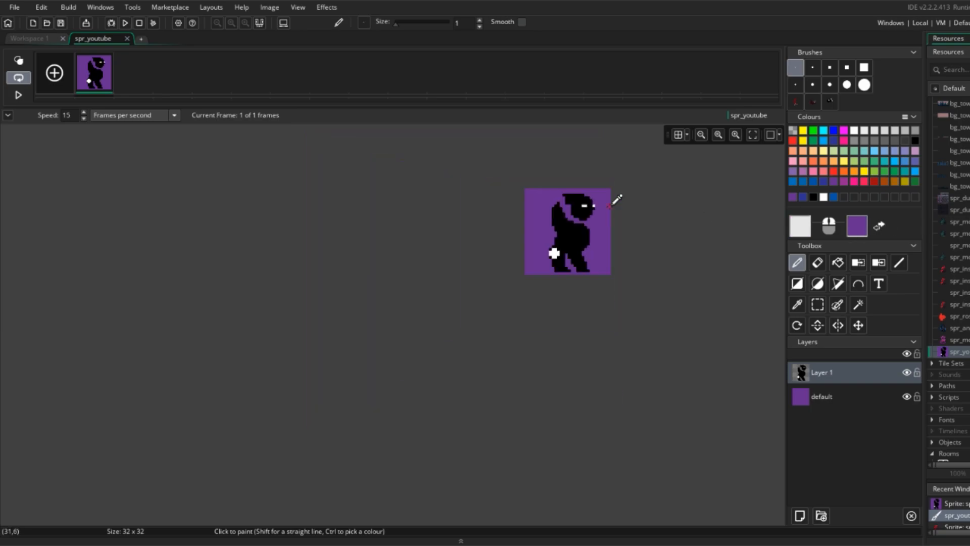
scroll(607, 207, "up", 6)
Step: Paint over the front eye mark with black and rework the other into a two-pixel light grey eye
left_click(565, 208, "ctrl")
scroll(566, 206, "up", 2)
left_click(559, 190)
left_click(510, 189, "ctrl")
left_click(528, 190)
left_click(497, 190)
scroll(566, 200, "down", 2)
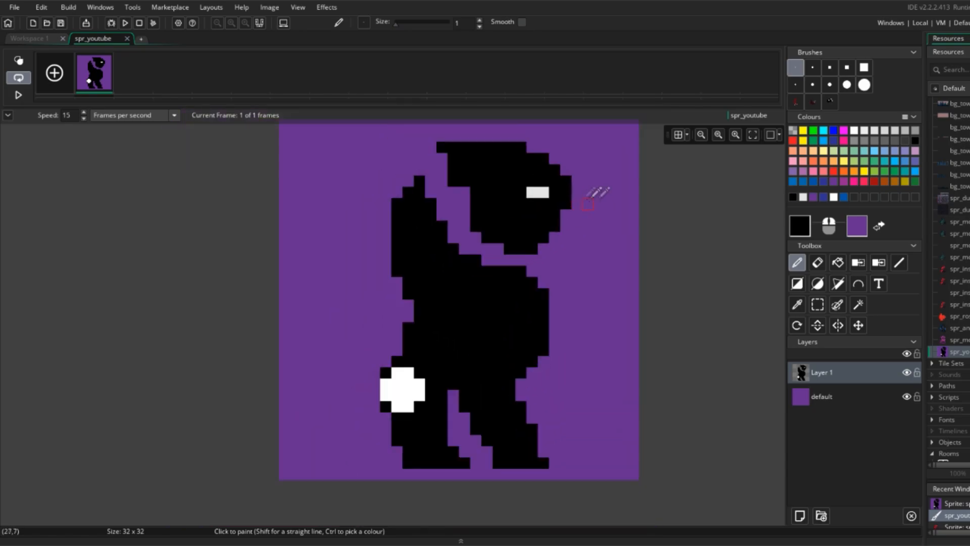
scroll(606, 204, "down", 2)
scroll(589, 201, "up", 2)
Step: Extend the eye sideways into a wider light grey bar, sampling its colours from the head
left_click(551, 196, "ctrl")
left_click(491, 197, "ctrl")
scroll(569, 203, "down", 2)
scroll(574, 198, "up", 2)
left_click(548, 198, "ctrl")
left_click(524, 199)
left_click(534, 199)
scroll(581, 199, "down", 4)
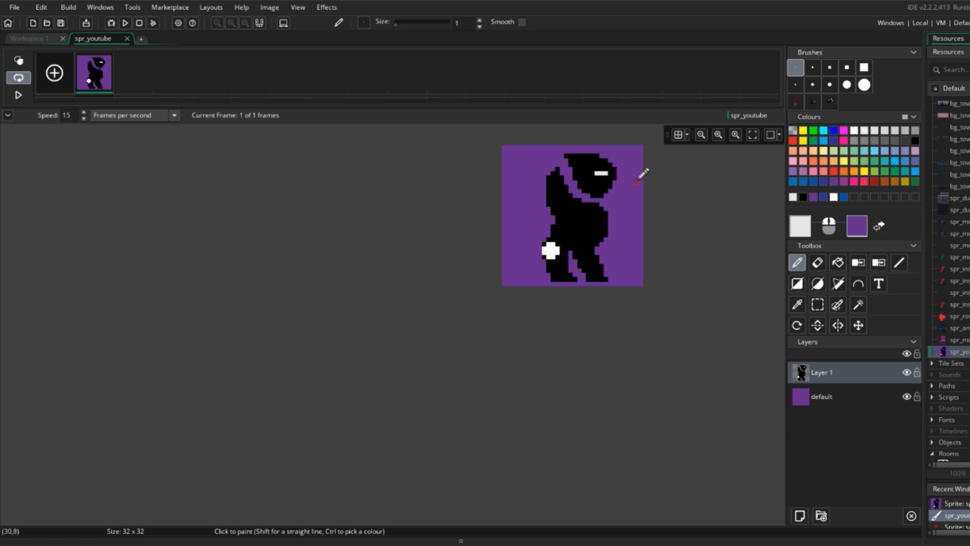
Step: Add light grey pixels beneath the bar so the eye extends downward
scroll(605, 170, "up", 2, "ctrl")
left_click(599, 183)
left_click(606, 183)
scroll(644, 197, "down", 3, "ctrl")
scroll(643, 195, "up", 4, "ctrl")
left_click(589, 190)
scroll(670, 180, "down", 4, "ctrl")
scroll(668, 179, "up", 2, "ctrl")
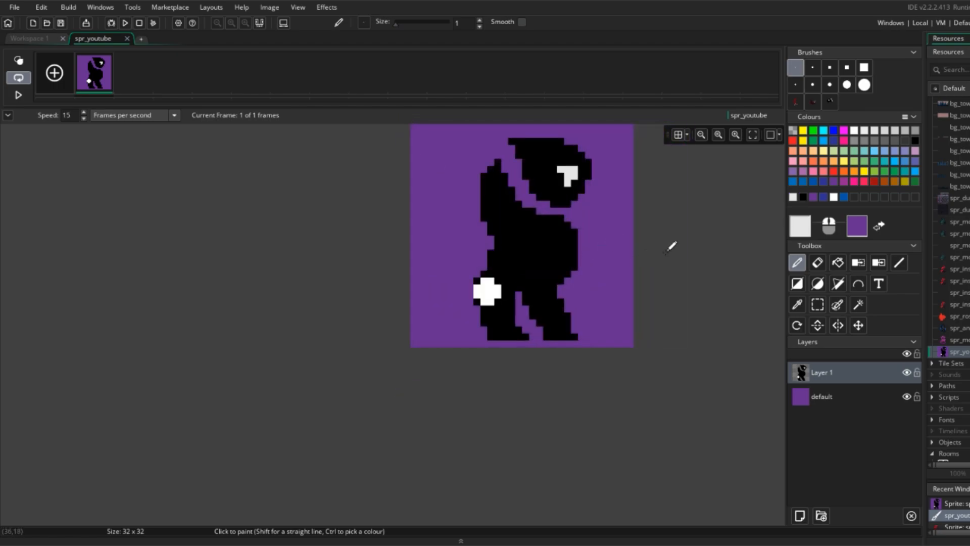
Step: Change the primary colour to a pale lavender, hex AD9DCC
left_click(797, 232)
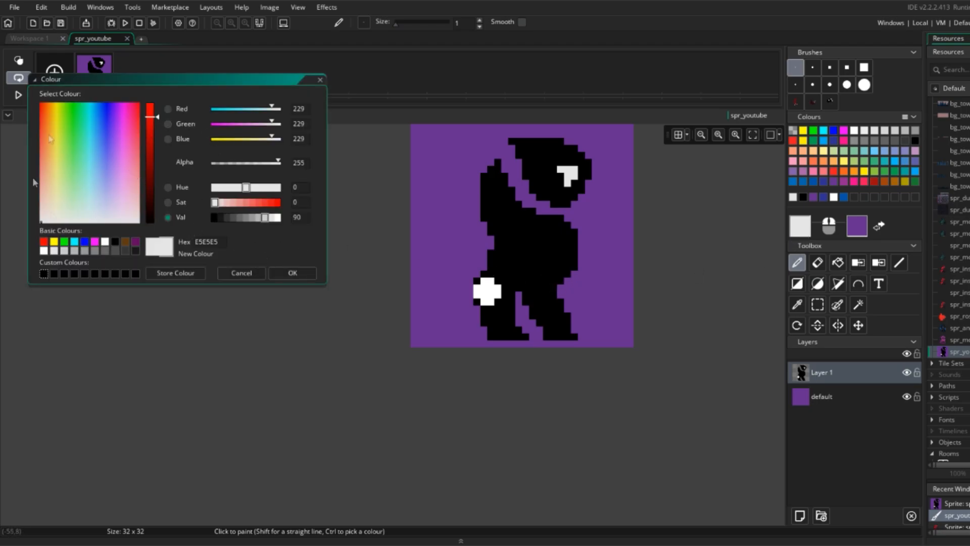
left_click(115, 126)
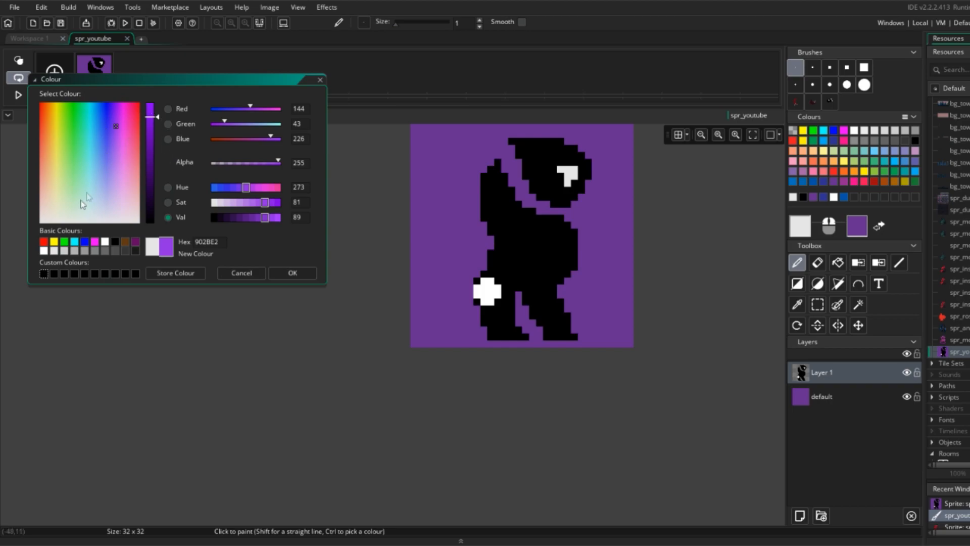
left_click(111, 196)
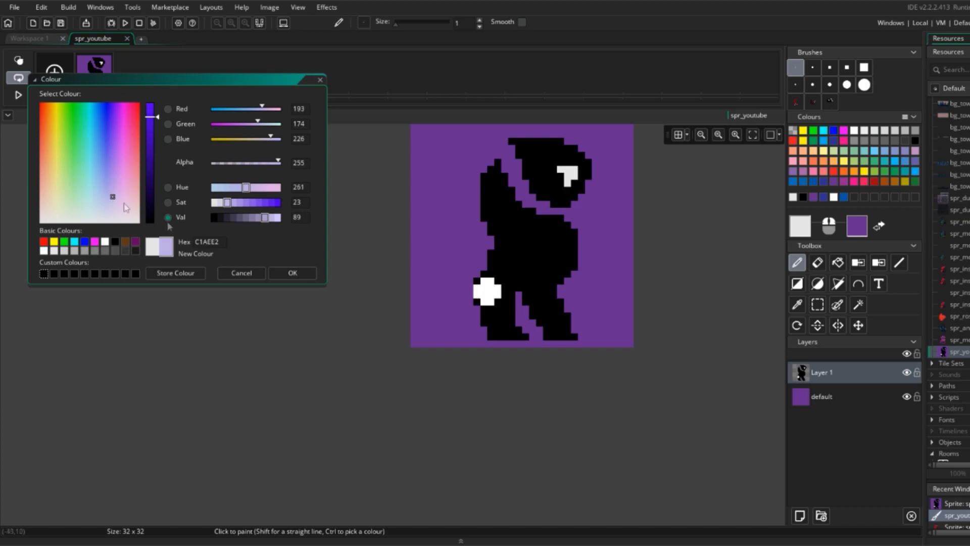
left_click(257, 221)
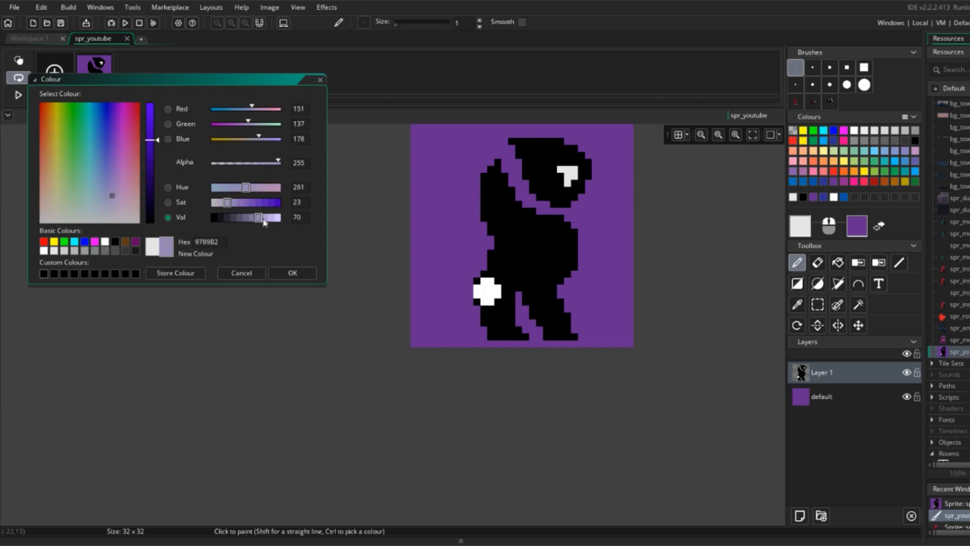
left_click(293, 273)
Step: Fill the black head and body of the silhouette with the lavender colour
key("f")
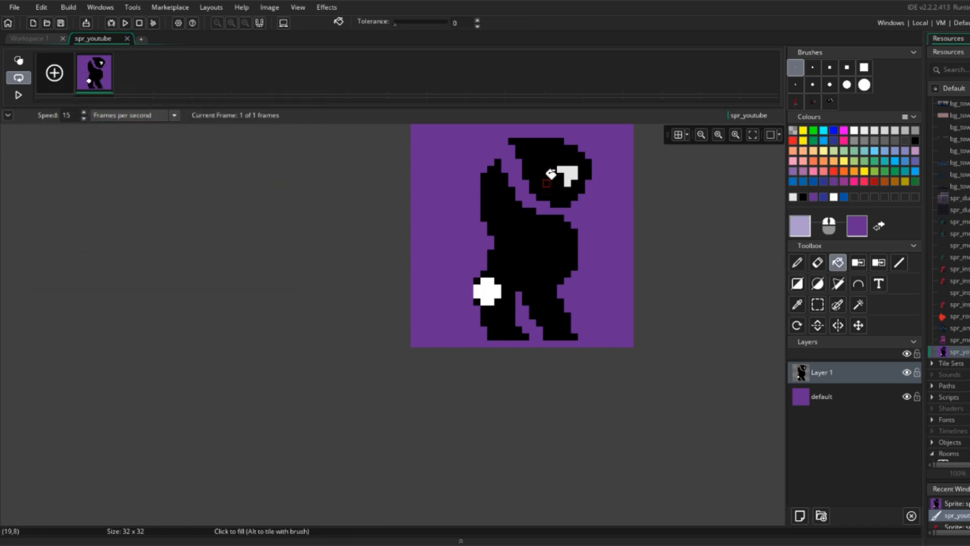
left_click(547, 182)
left_click(531, 237)
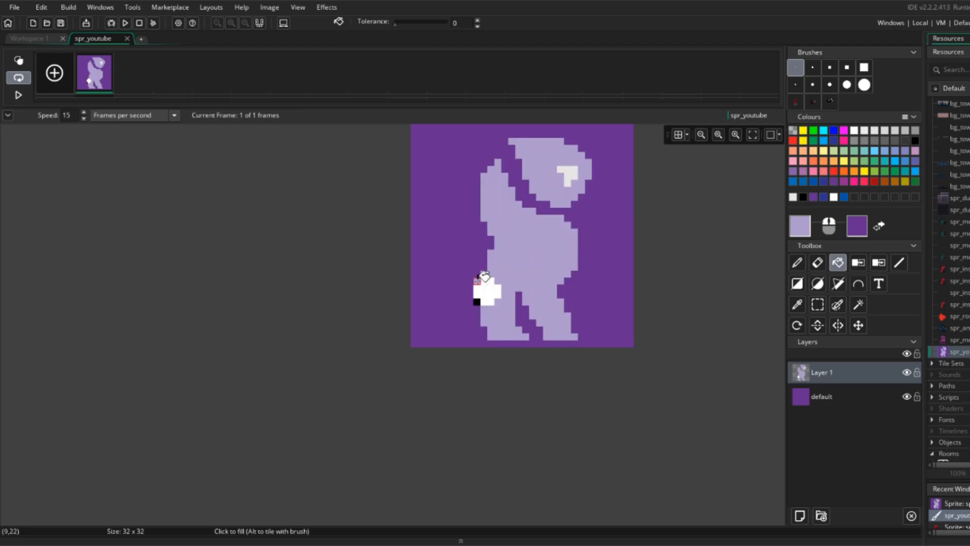
Step: Set the primary colour's value to 70 and fill the character's body and head with the darker lavender
left_click(799, 225)
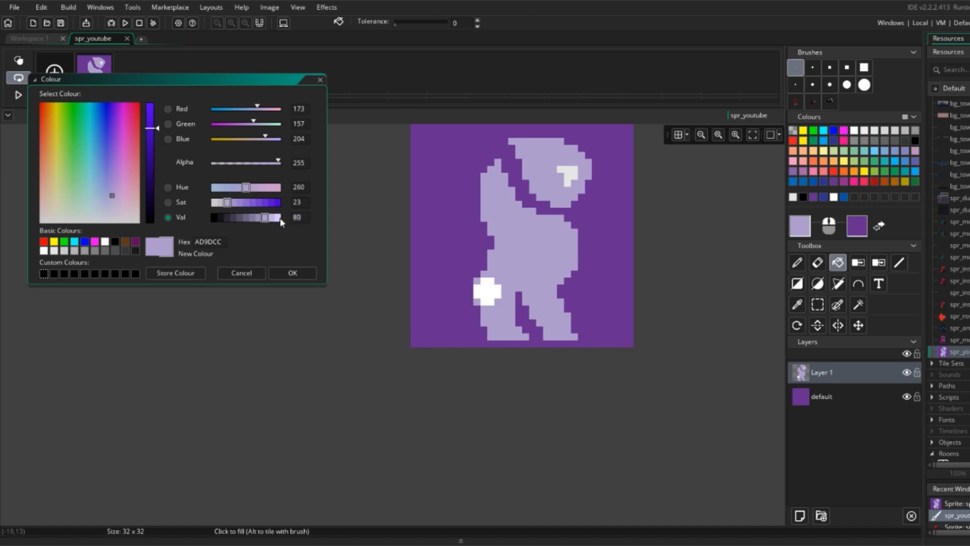
type("70")
left_click(293, 273)
left_click(558, 237)
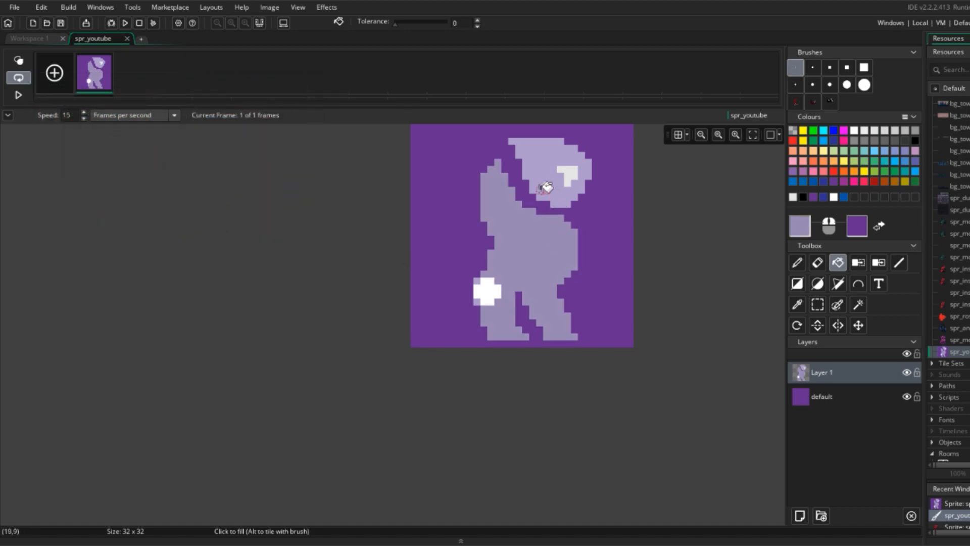
left_click(543, 197)
left_click(477, 295)
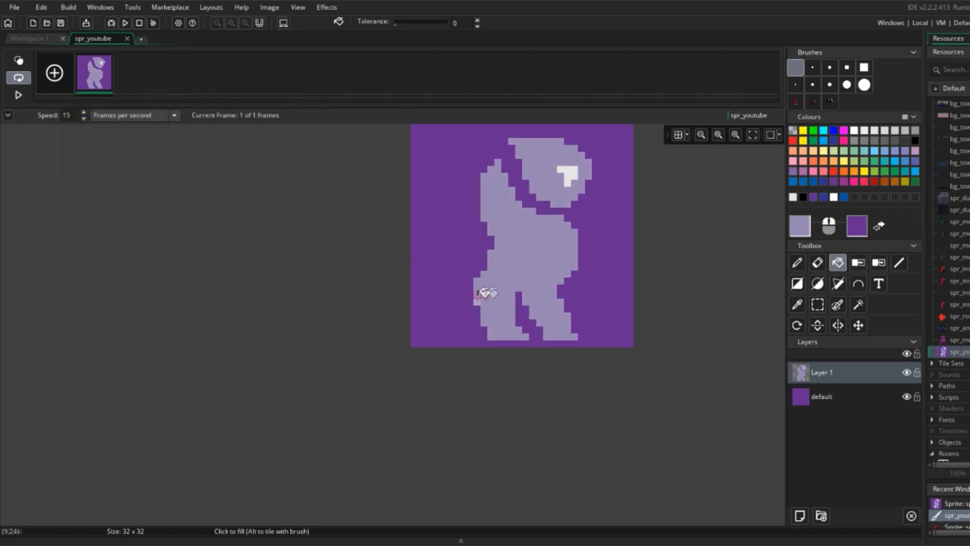
key("ctrl+z")
Step: On the default layer, fill the background with a darker purple, hex 35174C, set as the secondary colour with value 30
scroll(559, 270, "down", 2)
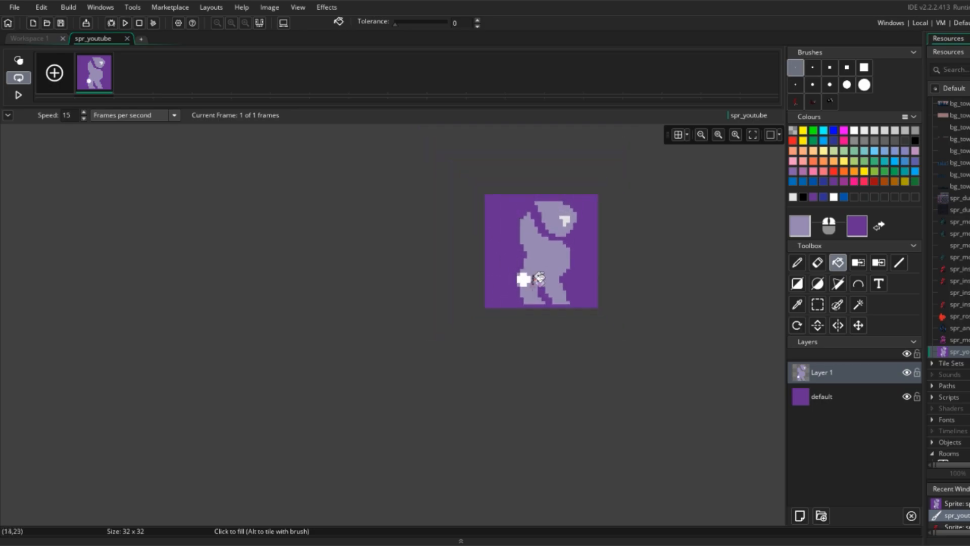
scroll(580, 268, "up", 2)
key("d")
scroll(546, 217, "down", 1)
scroll(546, 217, "down", 1)
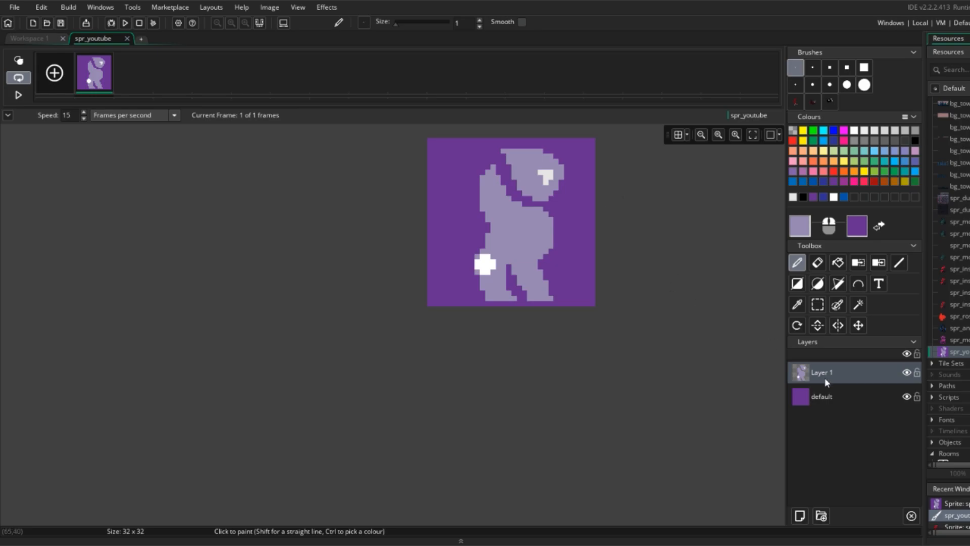
left_click(827, 396)
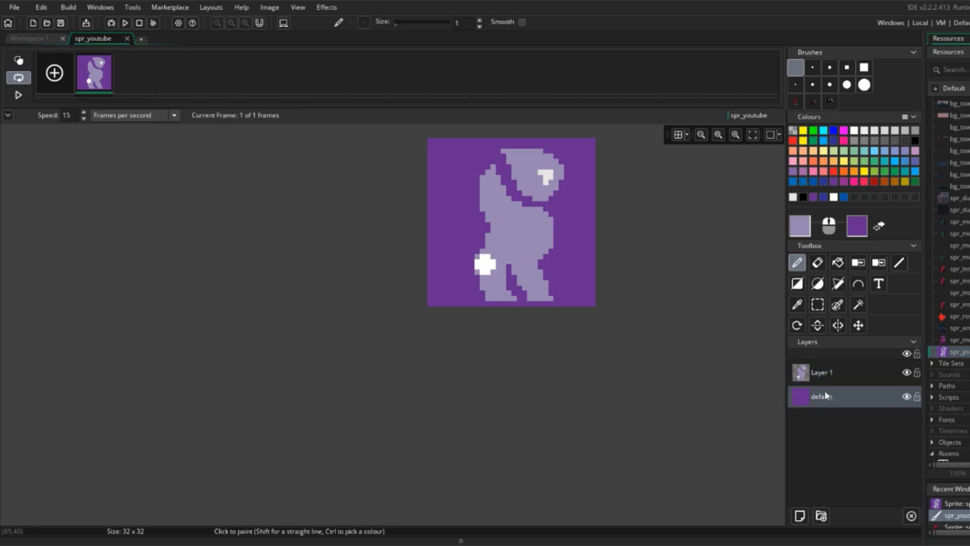
left_click(857, 227)
left_click(234, 218)
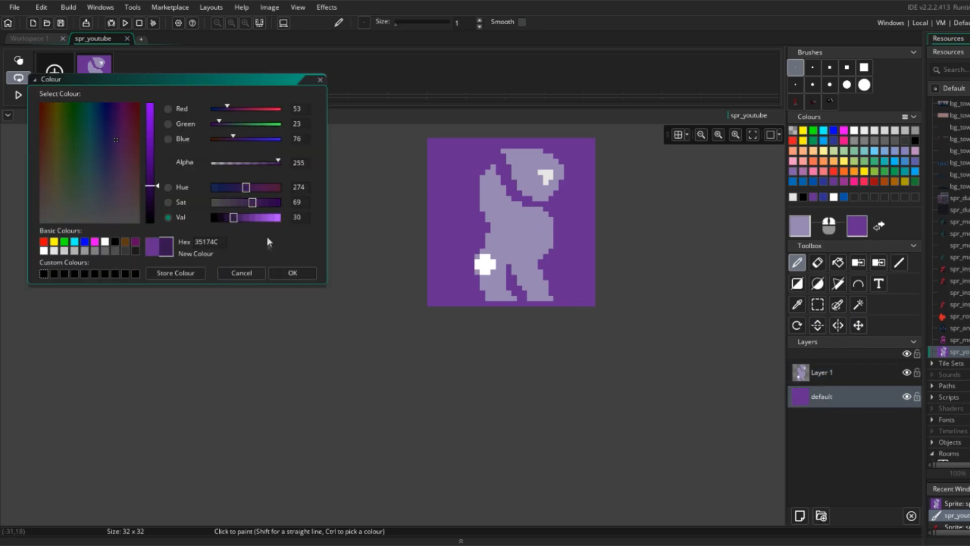
left_click(295, 273)
key("f")
left_click(565, 239)
right_click(566, 241)
scroll(567, 241, "up", 3)
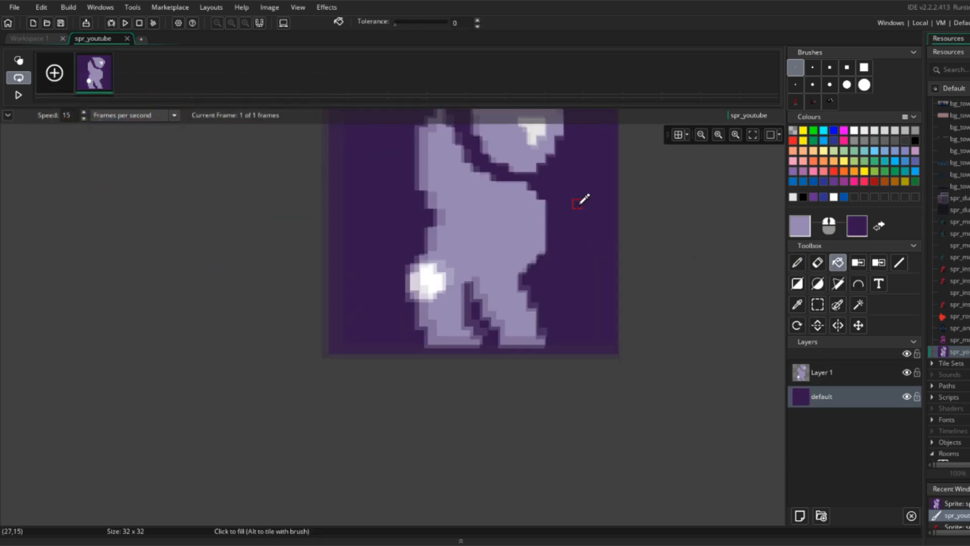
Step: Darken the secondary colour to a near-black purple and fill the background with it
scroll(582, 207, "down", 5)
scroll(580, 201, "up", 1)
left_click(857, 227)
left_click_drag(226, 218, 215, 218)
left_click(294, 273)
right_click(599, 214)
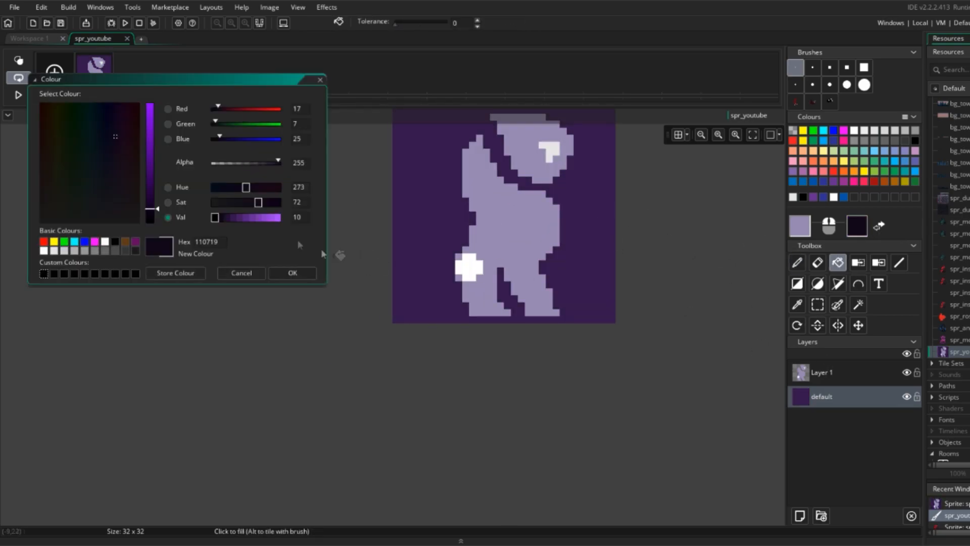
left_click(294, 274)
scroll(499, 275, "up", 1)
scroll(497, 275, "up", 1)
Step: Return to Layer 1 as the active layer for drawing on the character
key("e")
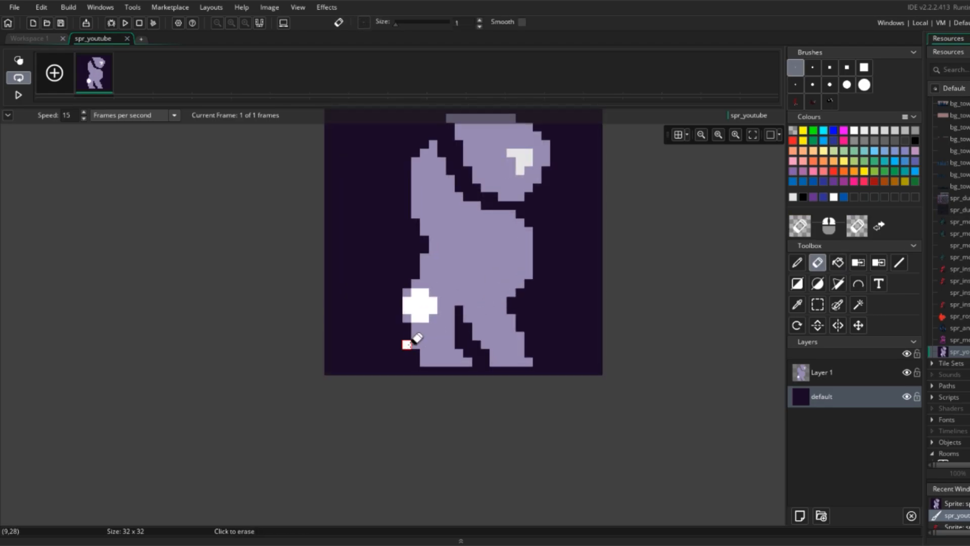
left_click(833, 371)
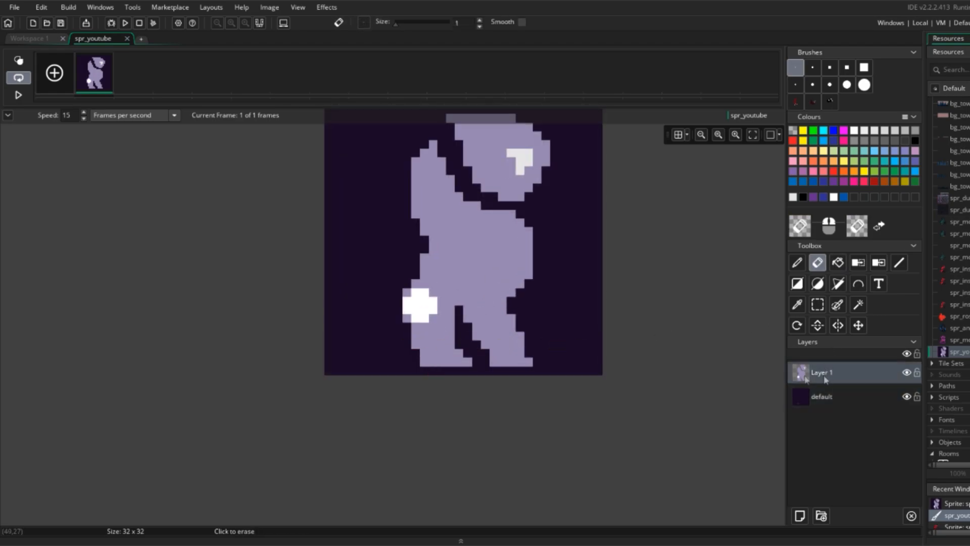
key("d")
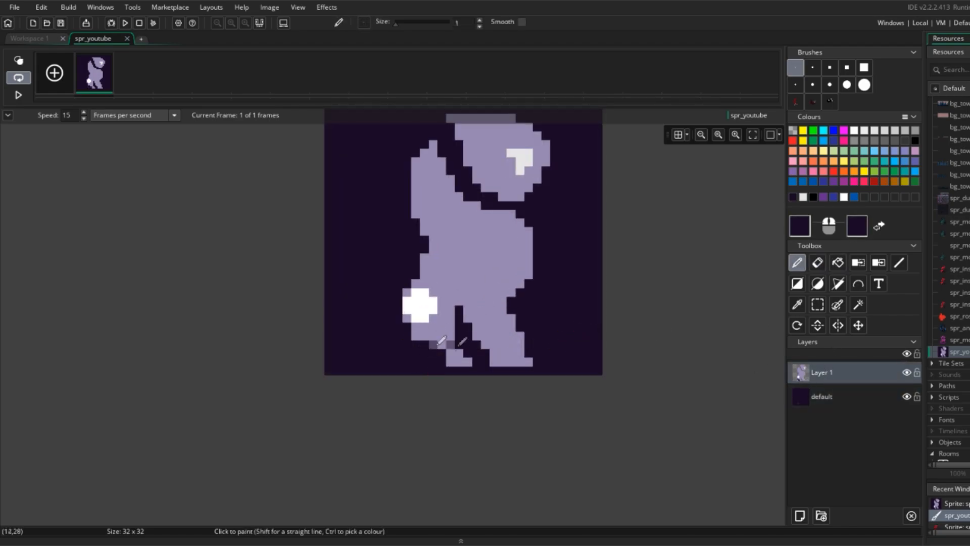
left_click(797, 393)
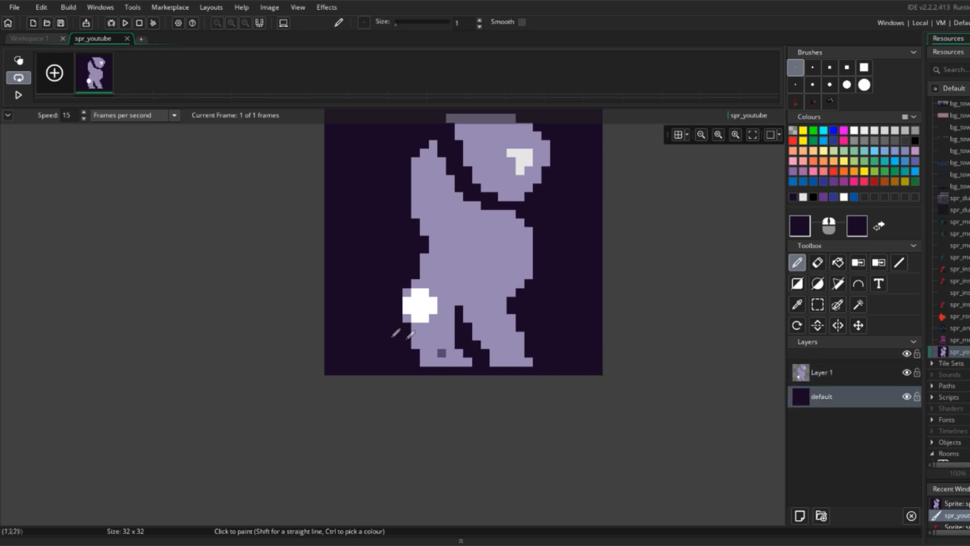
left_click(838, 373)
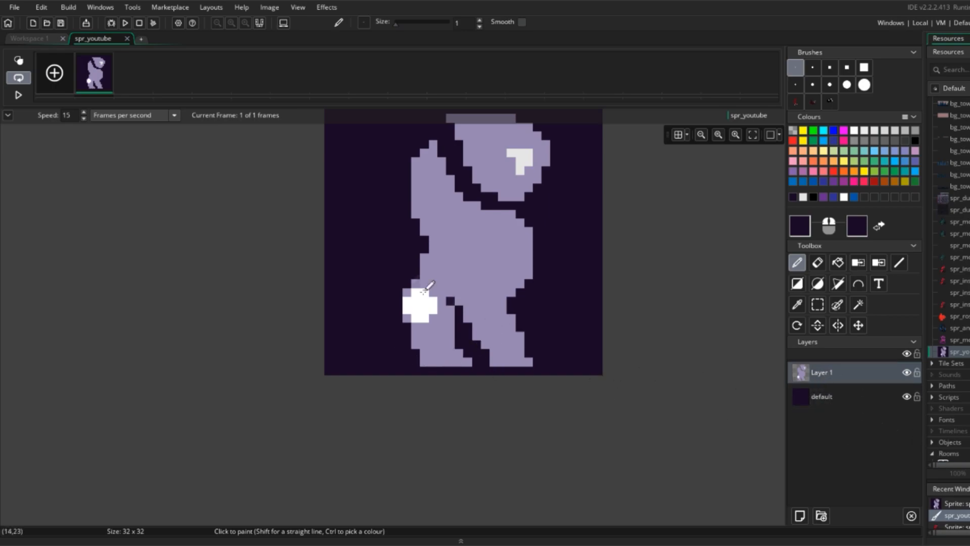
key("s")
scroll(537, 301, "up", 1)
scroll(537, 301, "down", 4)
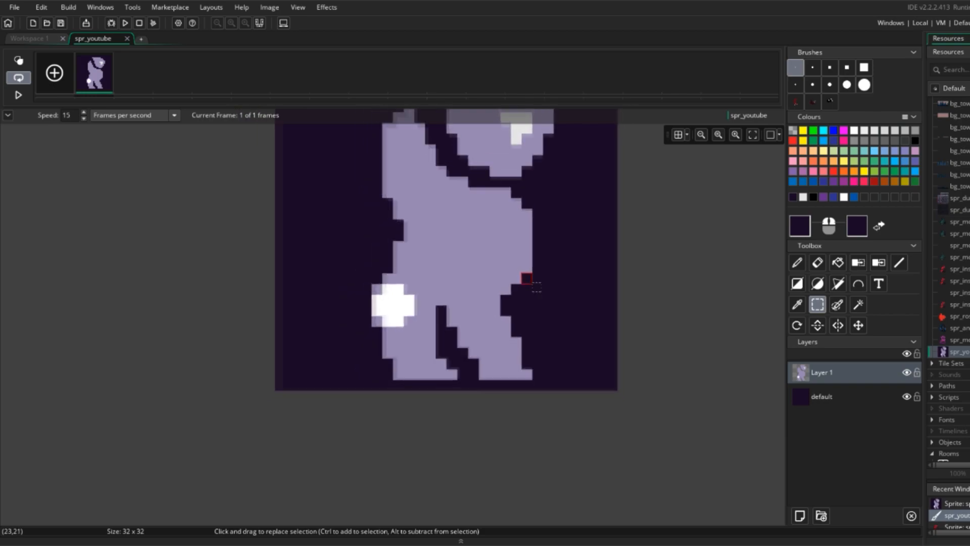
Step: Sample the head's lavender and set the primary colour to hue 265, saturation 27 and value 80, hex AB94CC
key("d")
scroll(526, 225, "up", 2)
left_click(521, 231, "ctrl")
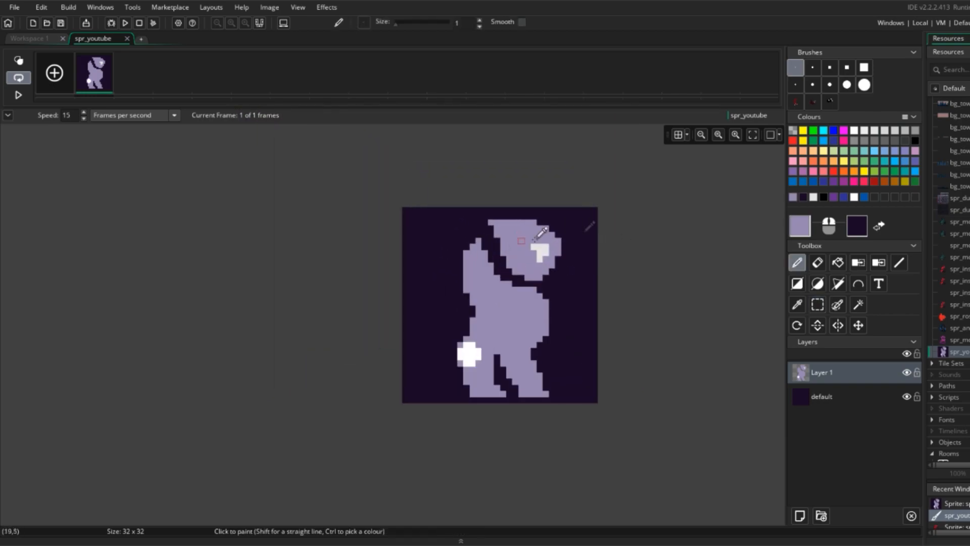
left_click(798, 226)
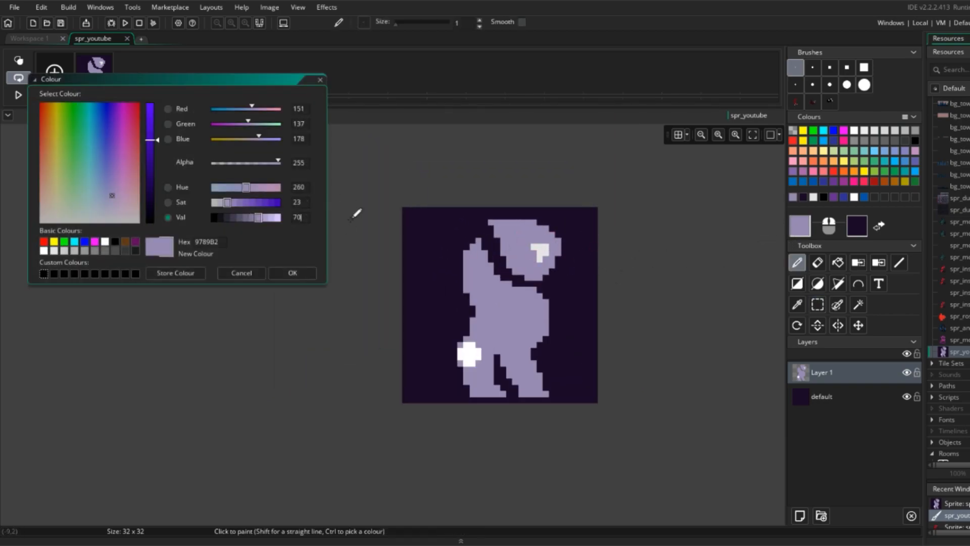
key("Return")
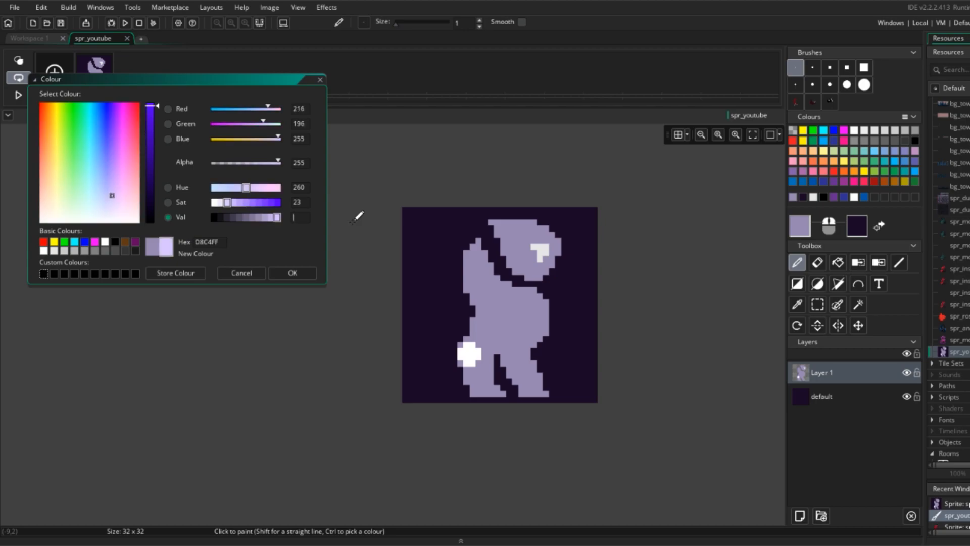
key("Return")
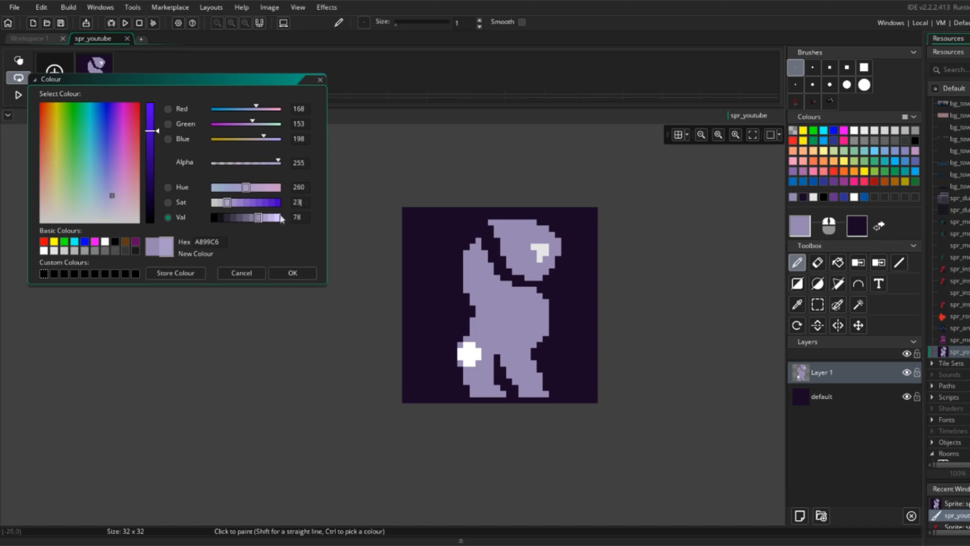
key("Delete")
key("Delete")
type("80")
left_click(300, 217)
left_click(308, 188)
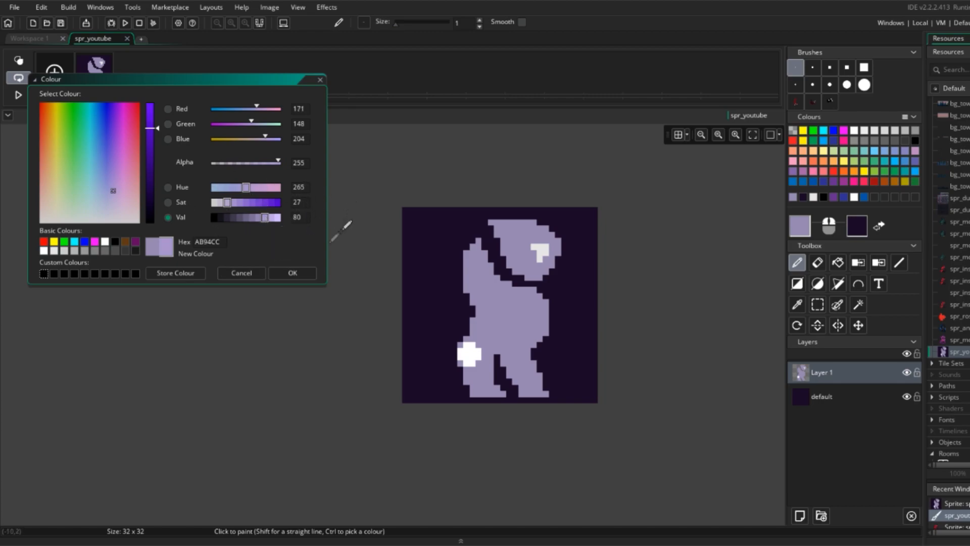
left_click(293, 273)
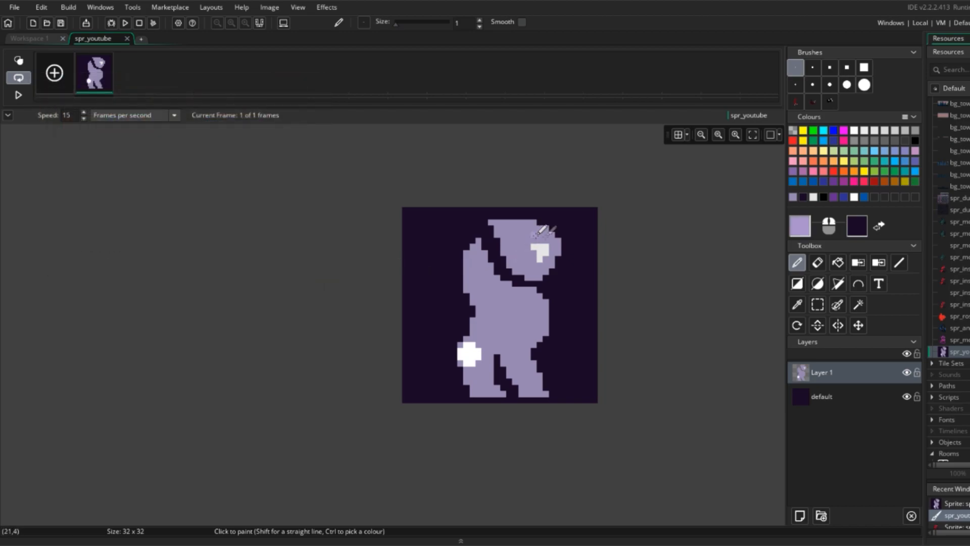
Step: Paint a lighter lavender highlight over the top of the head and around the eye
mouse_move(515, 223)
left_mouse_down()
mouse_move(536, 236)
mouse_move(541, 224)
mouse_move(516, 230)
left_mouse_up()
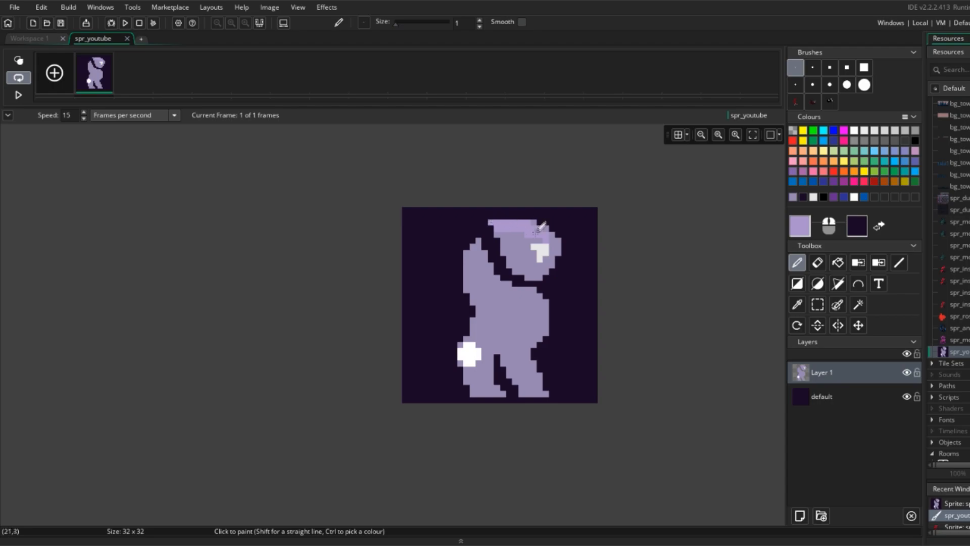
scroll(518, 225, "up", 3)
mouse_move(490, 225)
left_mouse_down()
mouse_move(469, 217)
mouse_move(512, 231)
mouse_move(519, 259)
mouse_move(556, 271)
left_mouse_up()
left_click(521, 219, "ctrl")
left_click(558, 241)
left_click_drag(580, 233, 582, 253)
left_click(549, 207)
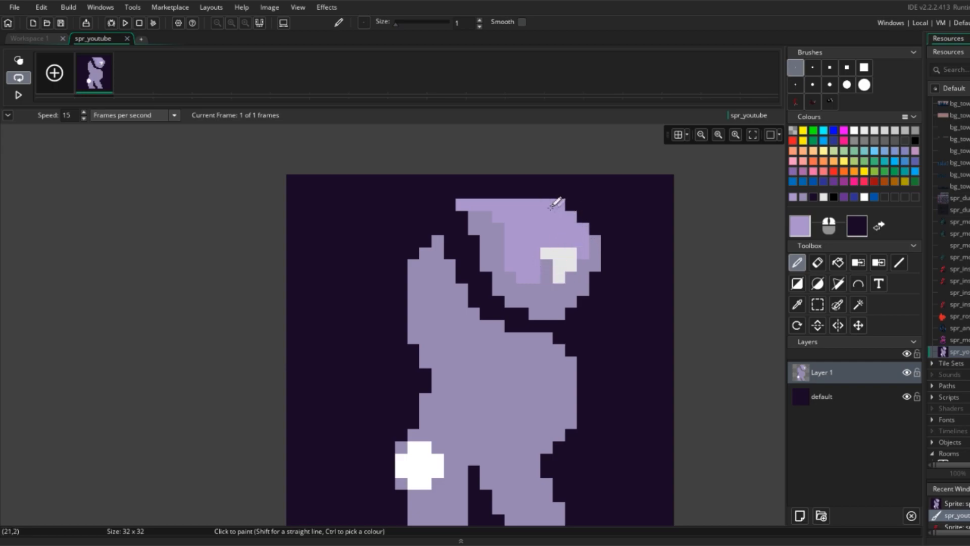
Step: Refine the highlight's edge at the back of the head and below the eye, sampling both lavender tones
key("e")
scroll(625, 236, "down", 2, "ctrl")
scroll(621, 240, "down", 1, "ctrl")
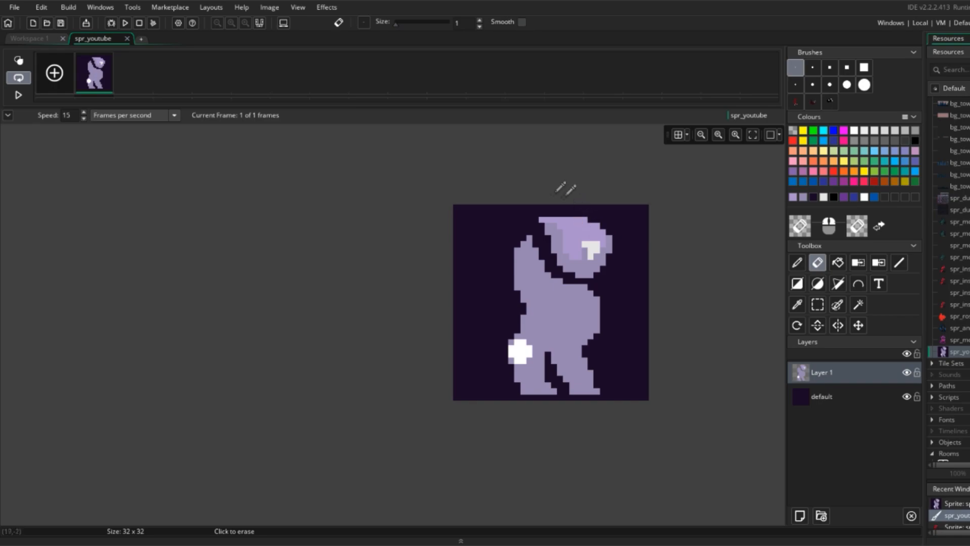
scroll(581, 240, "up", 2, "ctrl")
key("p")
left_click(550, 252, "ctrl")
mouse_move(530, 221)
left_mouse_down()
mouse_move(543, 235)
mouse_move(545, 220)
mouse_move(621, 217)
mouse_move(577, 256)
left_mouse_up()
left_click(556, 217, "ctrl")
left_click(577, 267, "ctrl")
Step: Sample the highlight colour, set its saturation to 17, hex B7A9CC, and replace the head's highlight with it
left_click(554, 195, "ctrl")
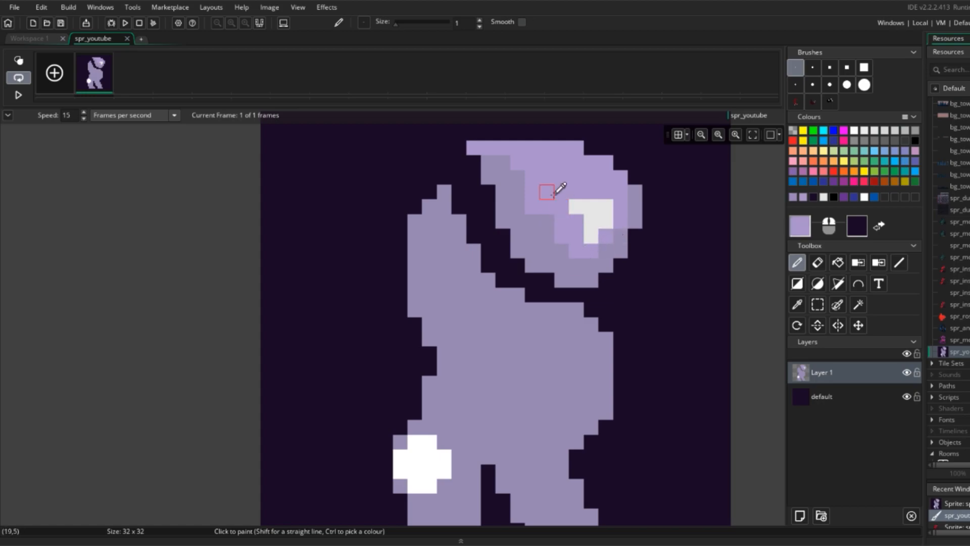
double_click(803, 232)
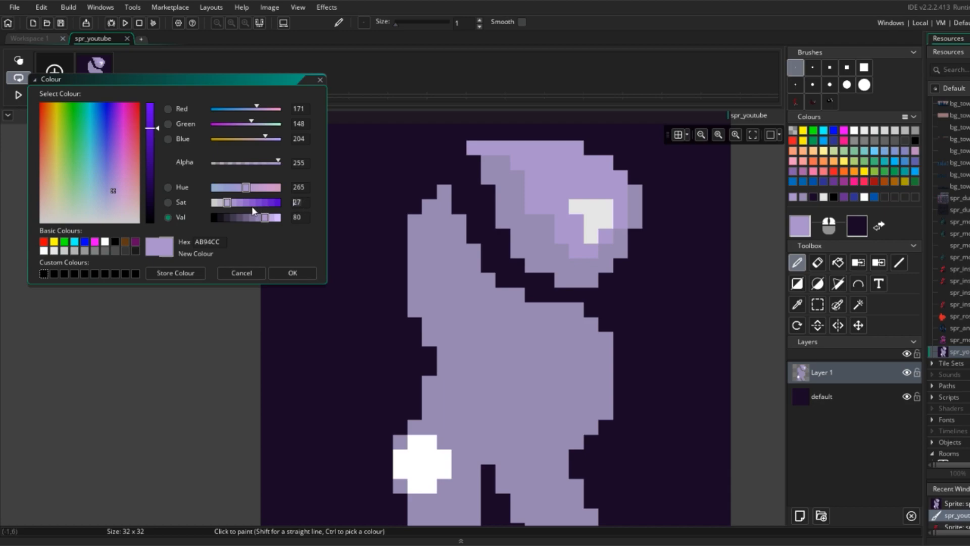
type("17")
key("Return")
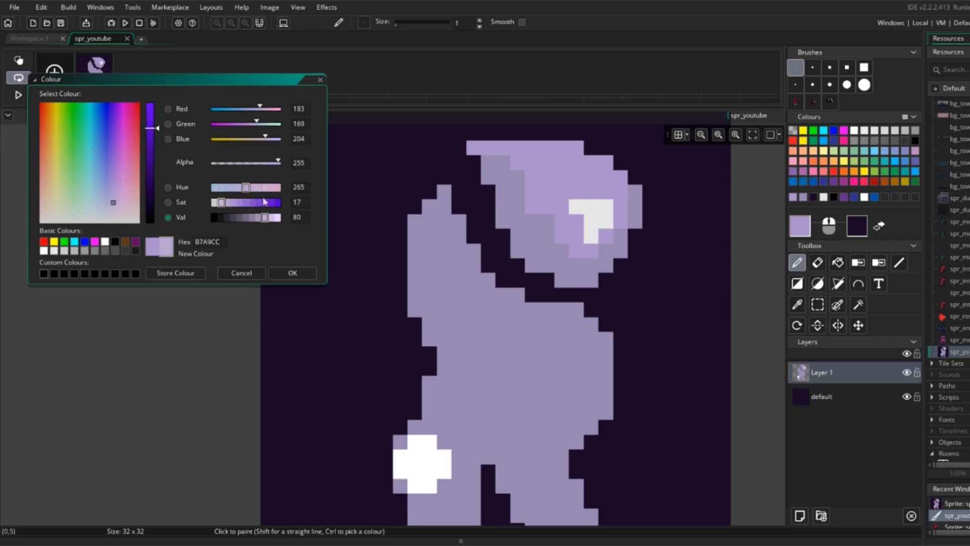
left_click(288, 273)
key("c")
left_click(563, 174)
scroll(649, 199, "down", 4)
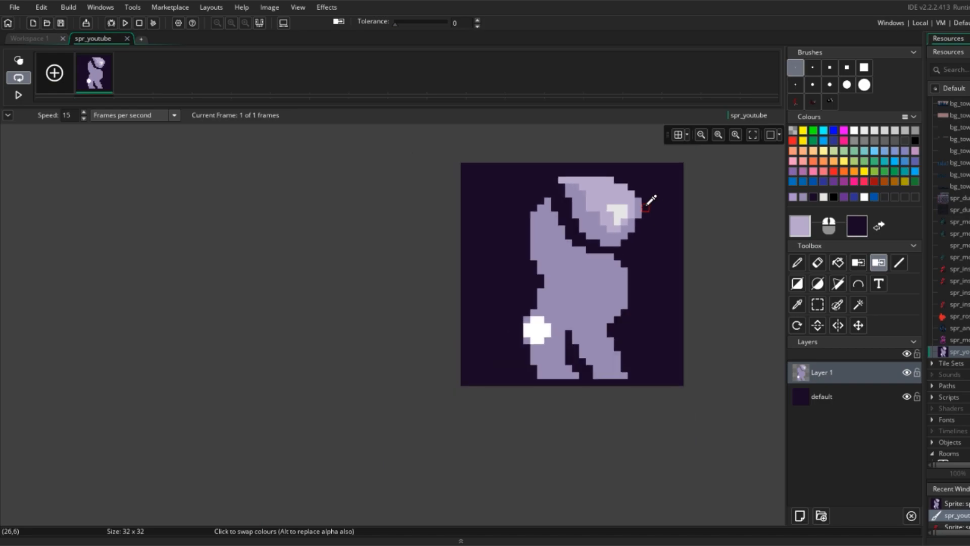
scroll(645, 204, "down", 2)
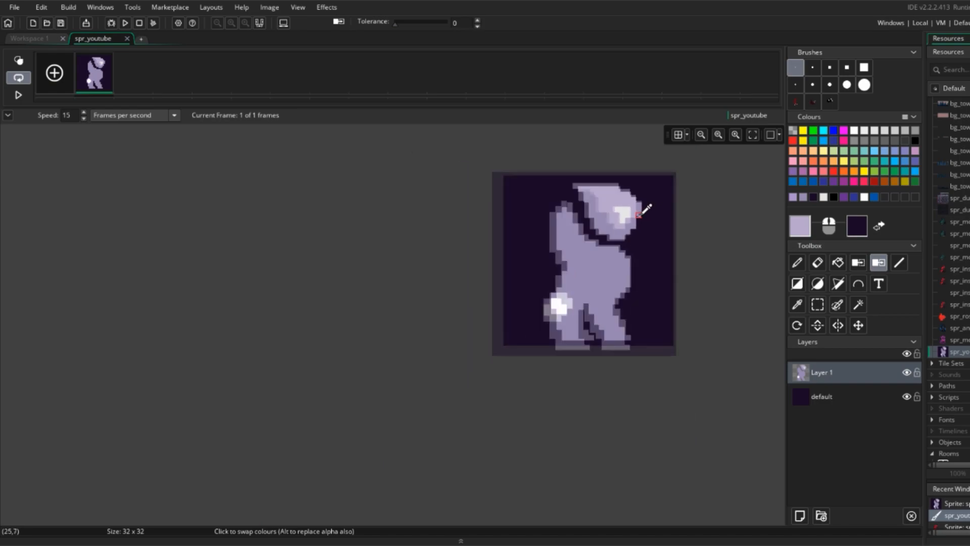
Step: Touch up the shading along the front edge of the face with light and mid lavender pixels
scroll(646, 210, "up", 6)
key("d")
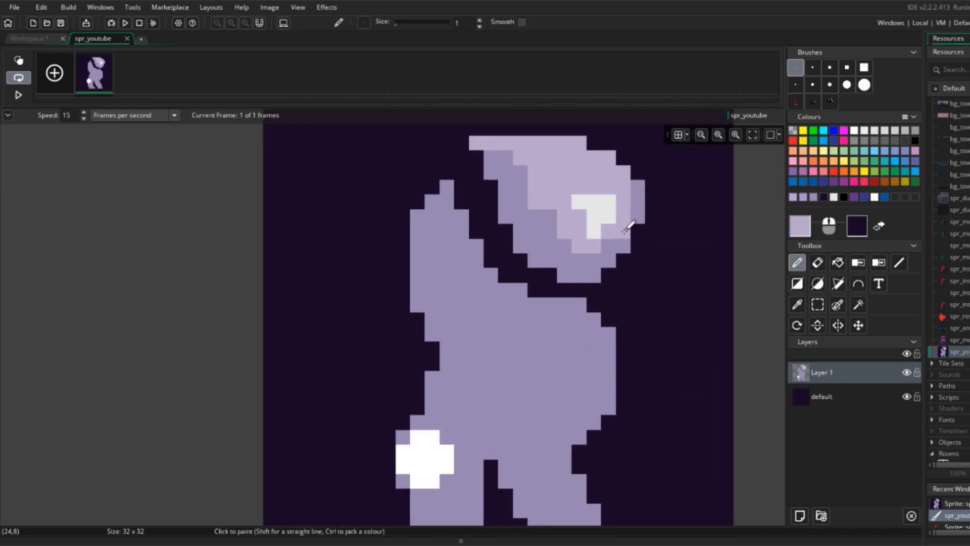
left_click_drag(638, 216, 638, 202)
left_click(610, 245)
left_click(637, 192)
left_click(623, 246, "ctrl")
left_click(637, 185)
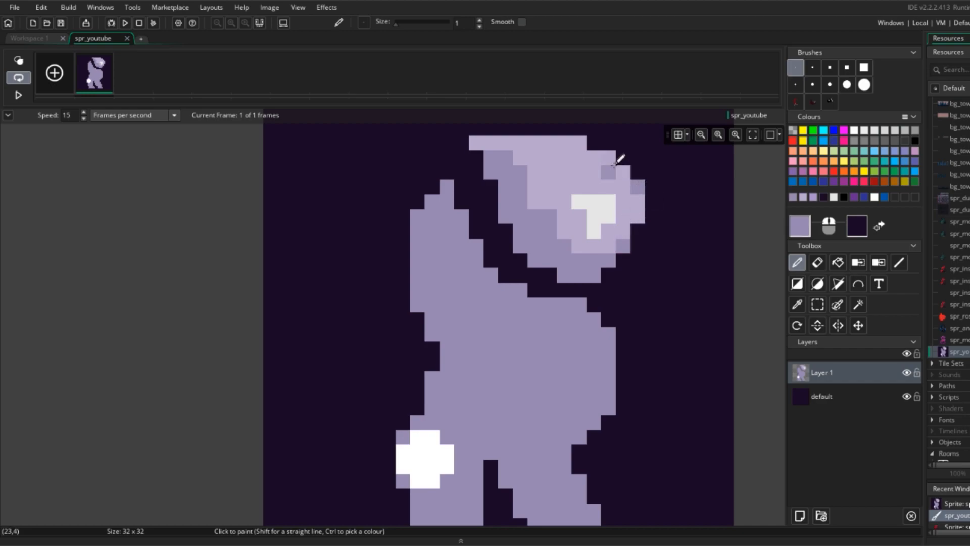
scroll(665, 172, "down", 3)
scroll(671, 172, "up", 3)
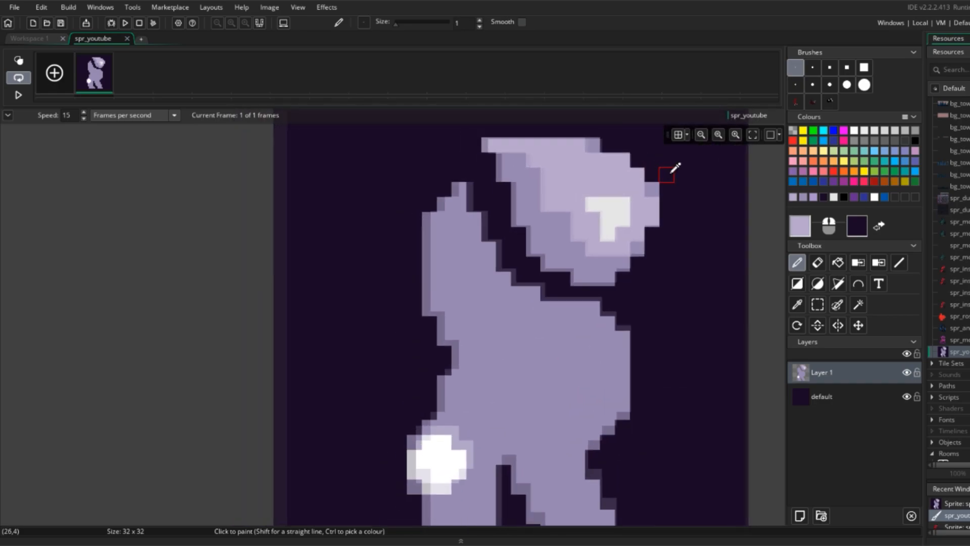
scroll(676, 168, "down", 4)
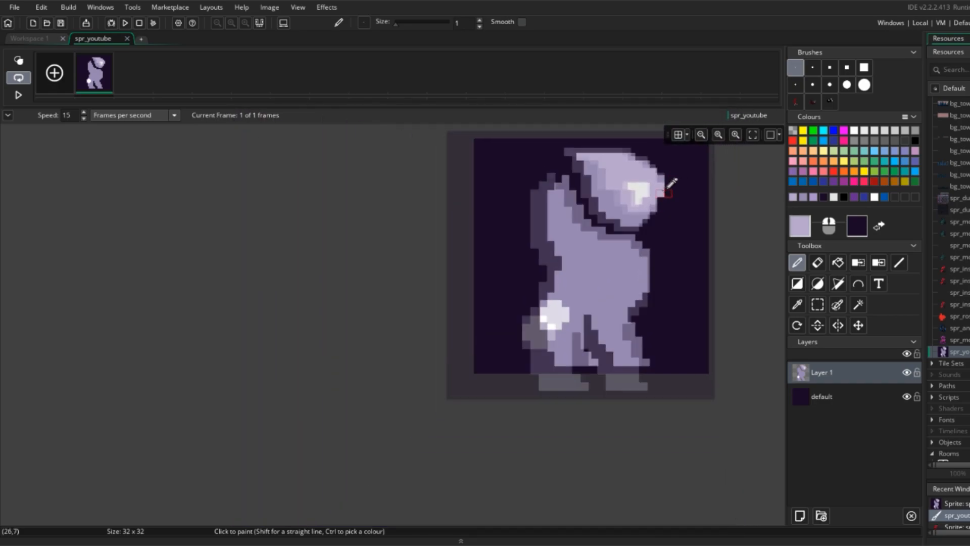
Step: Sample the head's mid lavender and change it to a darker shadow tone with hue 250, saturation 18 and value 56
scroll(666, 191, "up", 4)
left_click(587, 227, "ctrl")
left_click(796, 226)
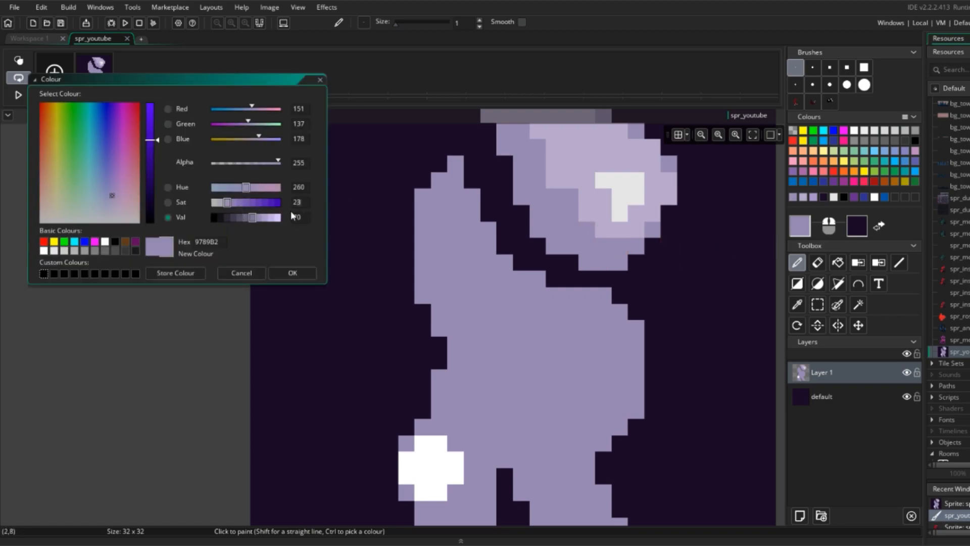
key("Return")
left_click_drag(302, 214, 190, 214)
type("6")
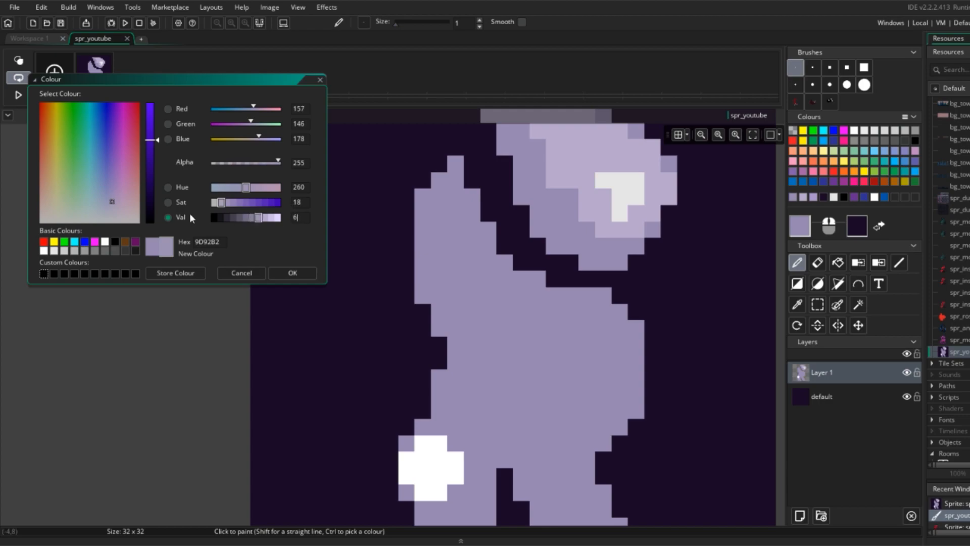
type("40250")
left_click(305, 219)
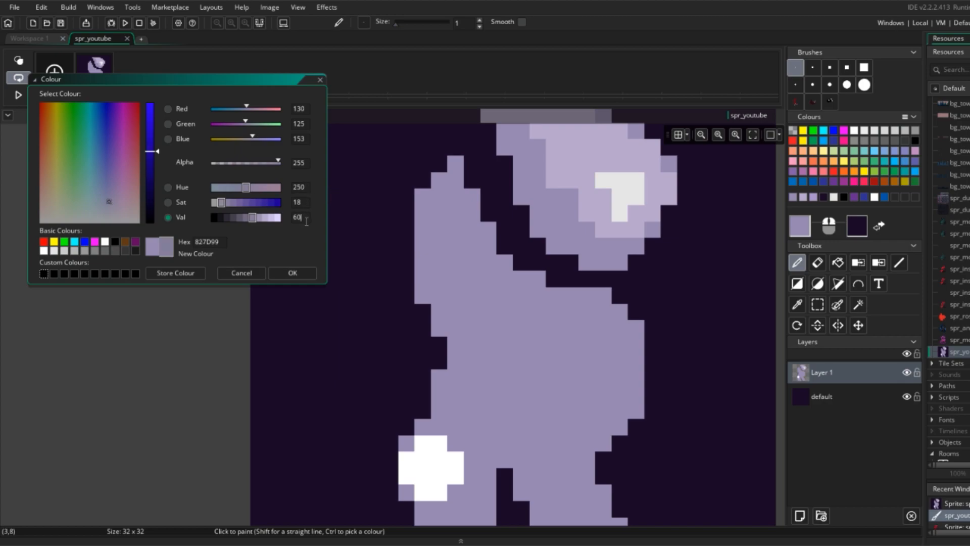
type("56")
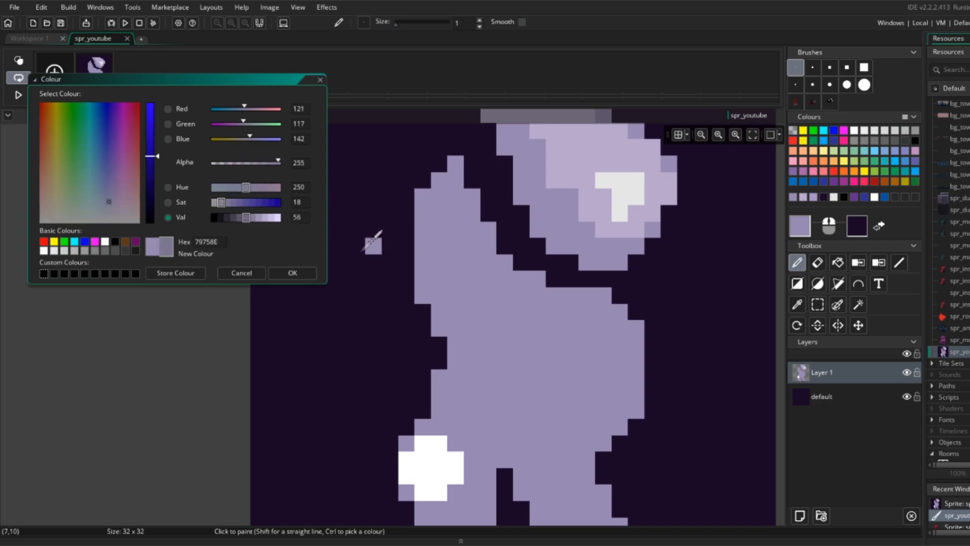
left_click(292, 273)
Step: Paint the dark shadow tone along the underside of the head, from the chin up to its rear edge
mouse_move(537, 214)
left_mouse_down()
mouse_move(545, 230)
mouse_move(626, 256)
left_mouse_up()
left_click(523, 215)
left_click_drag(523, 198, 517, 176)
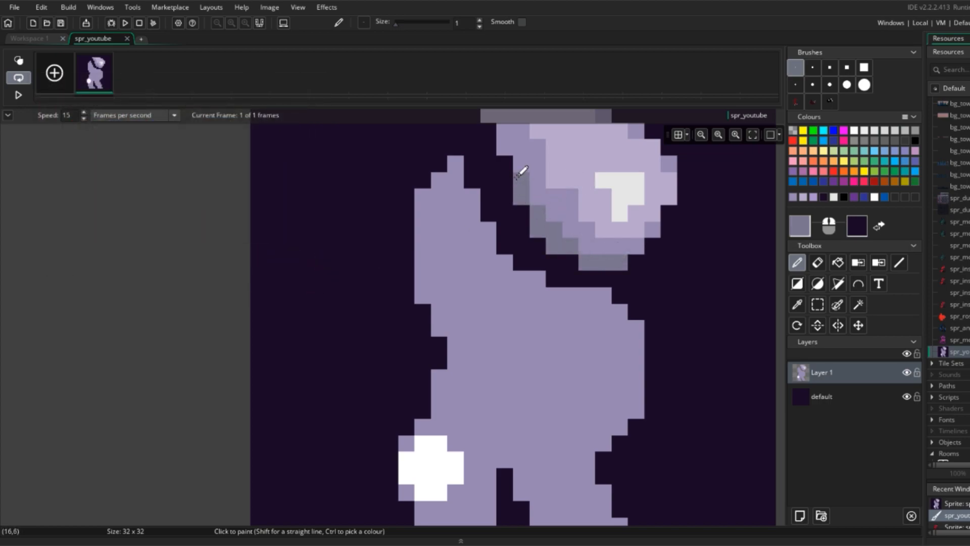
Step: Extend the shading to the rear tip of the head with mid lavender and shadow pixels, finishing the tip in light lavender
middle_click_drag(532, 173, 547, 202)
left_click(517, 176)
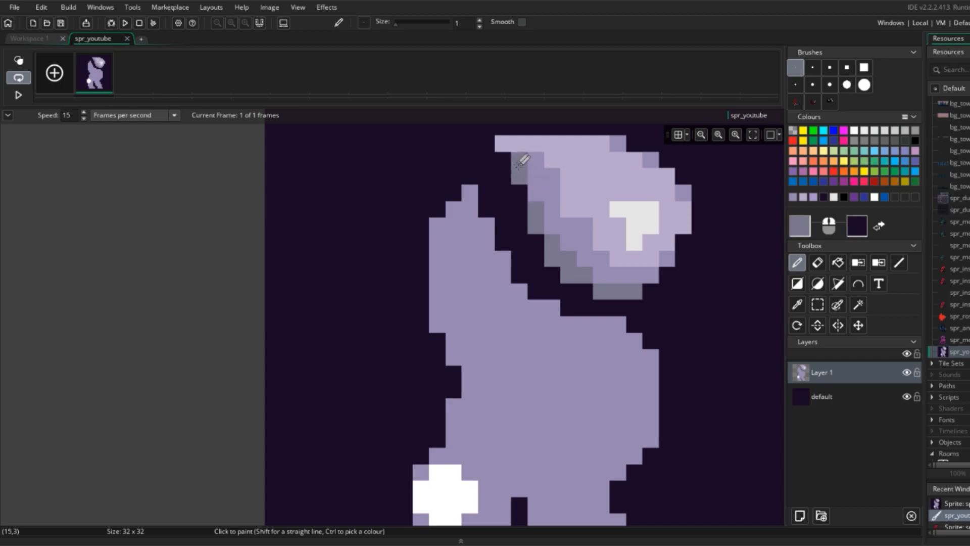
left_click(535, 173, "ctrl")
left_click(521, 160)
left_click(518, 177, "ctrl")
left_click(508, 158)
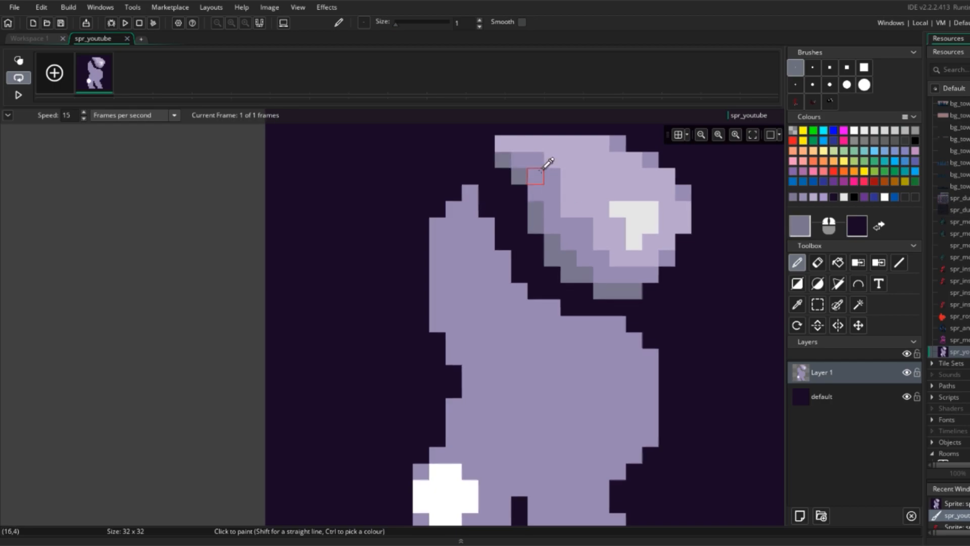
scroll(545, 161, "down", 2)
left_click(526, 159, "ctrl")
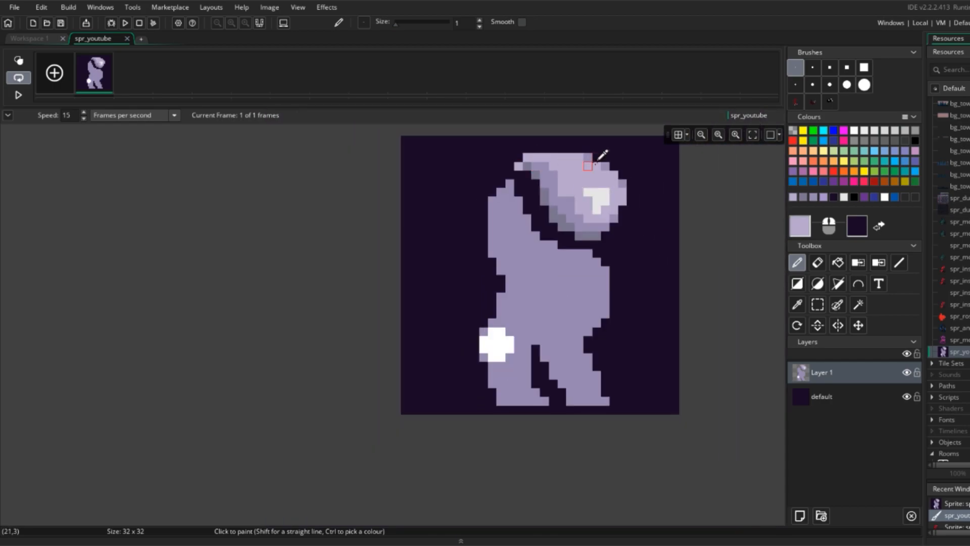
Step: Examine how the head's shading and highlight read at small and large scale
scroll(592, 163, "down", 2)
scroll(597, 169, "up", 2)
scroll(513, 141, "up", 2)
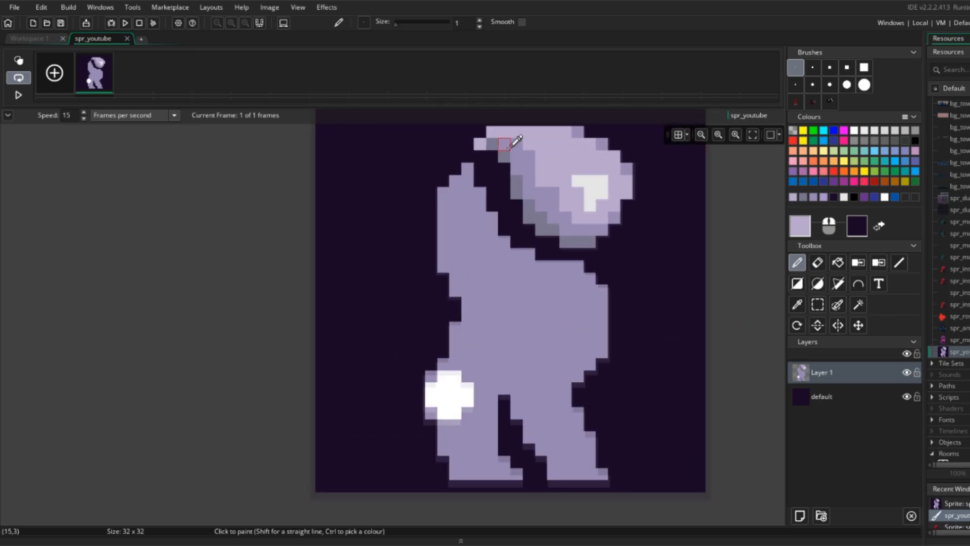
scroll(531, 156, "down", 2)
scroll(601, 164, "down", 2)
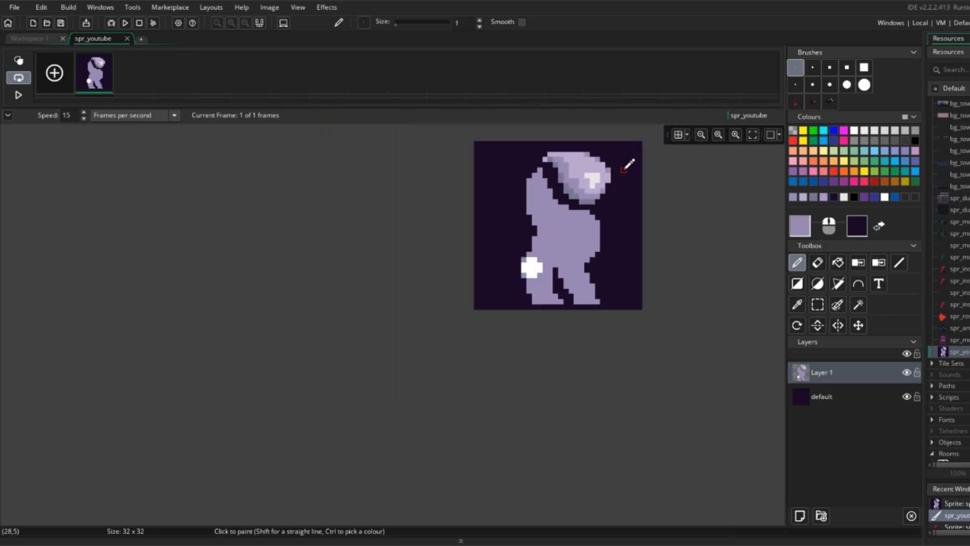
scroll(596, 167, "up", 2)
scroll(602, 160, "down", 2)
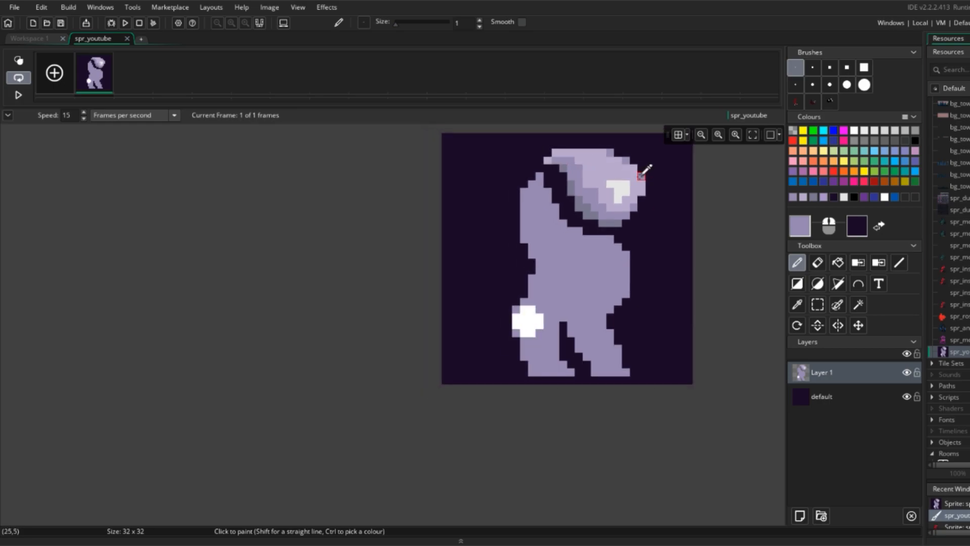
scroll(599, 164, "up", 3)
scroll(606, 167, "down", 2)
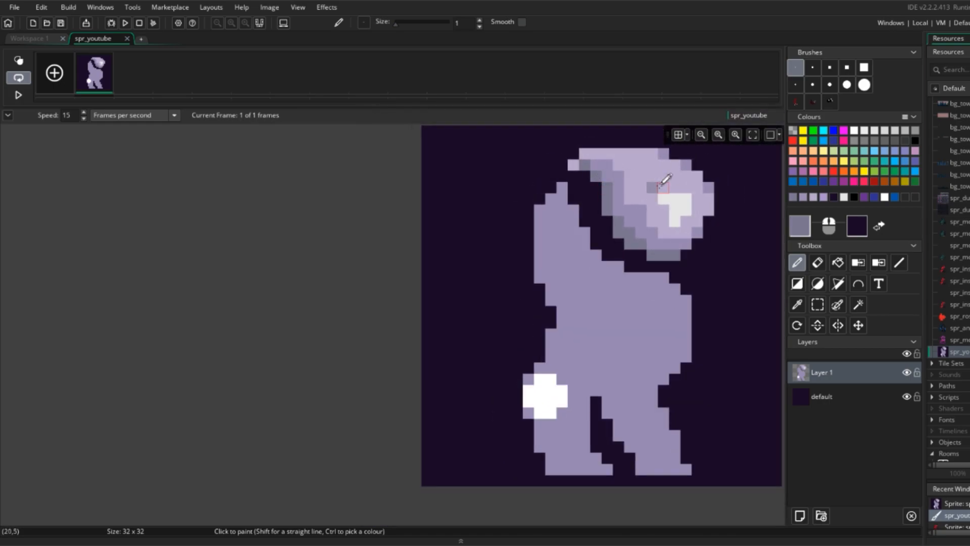
scroll(645, 186, "down", 2)
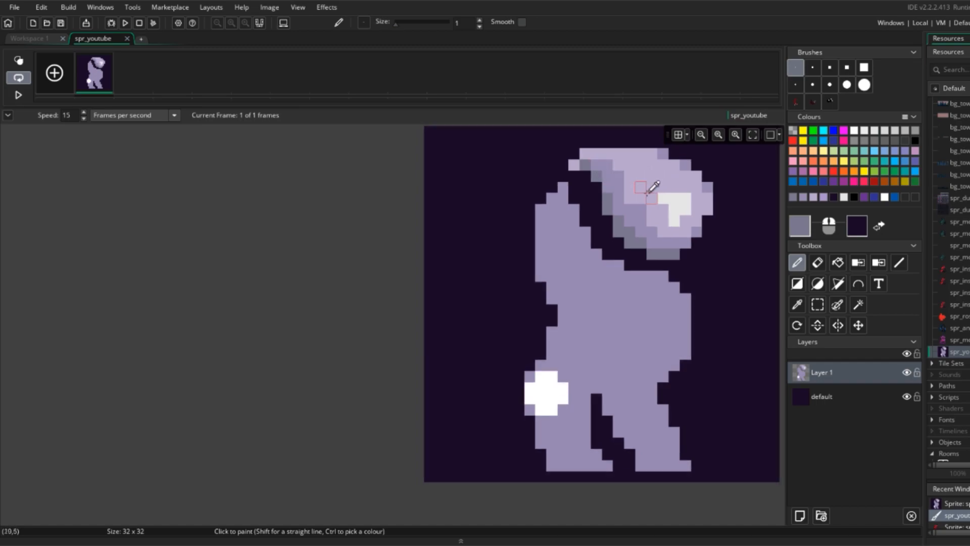
scroll(663, 202, "up", 2)
scroll(663, 202, "up", 2)
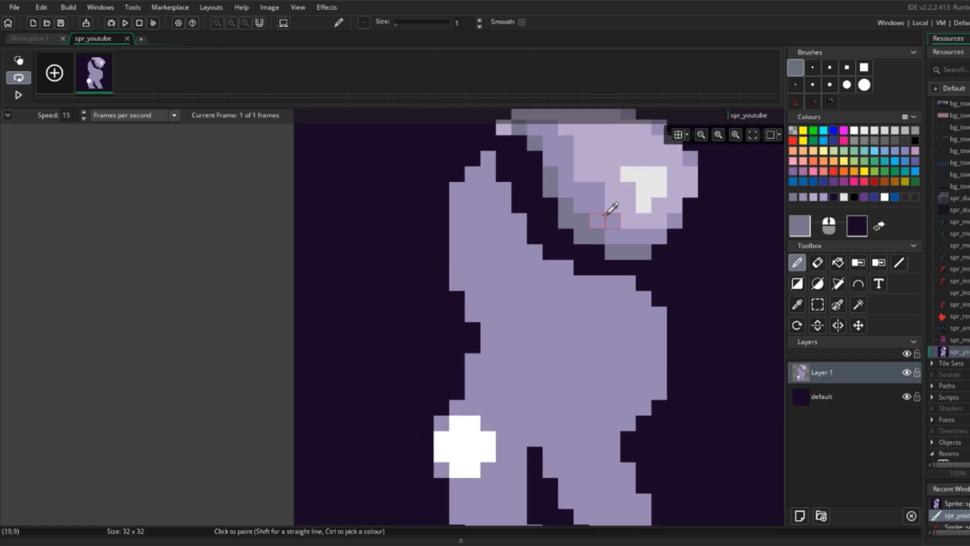
left_click(643, 234, "ctrl")
scroll(716, 204, "down", 3)
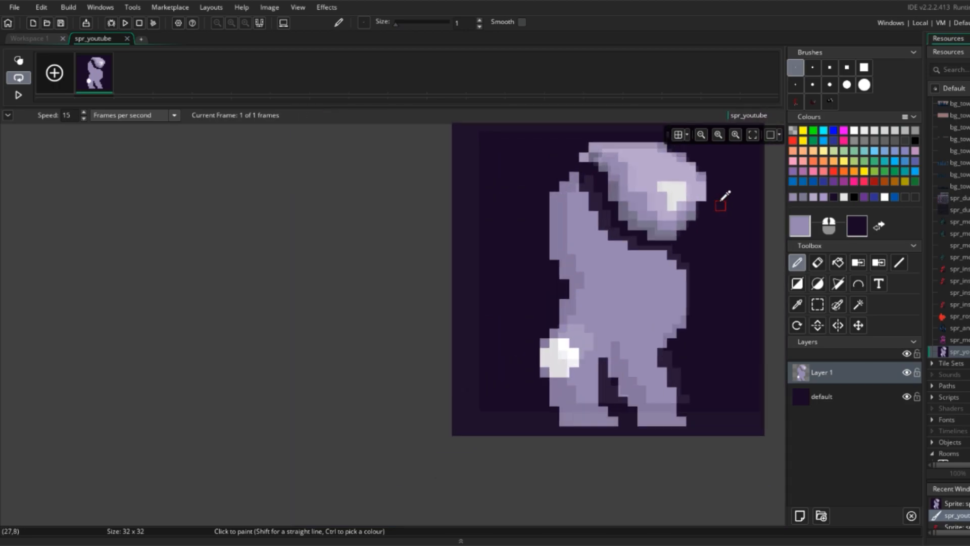
scroll(722, 202, "up", 2)
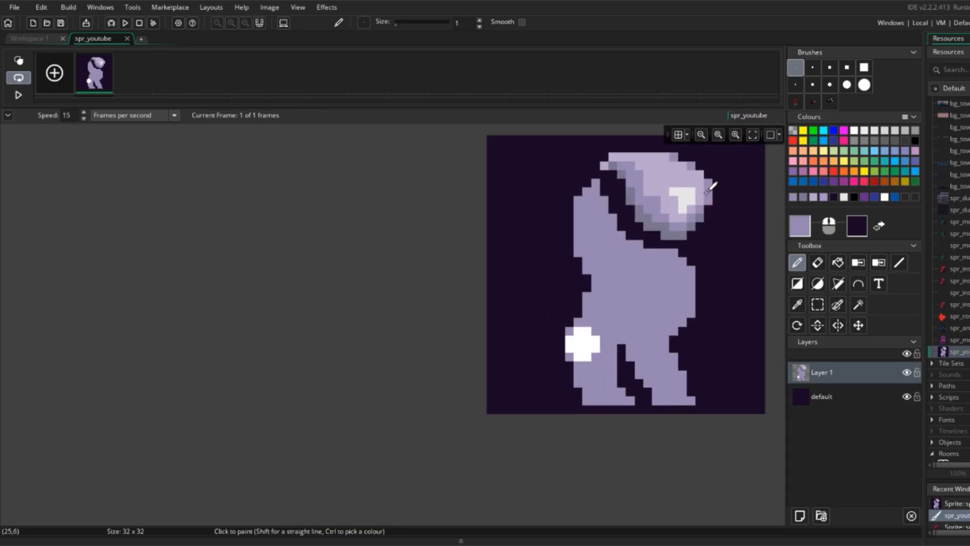
scroll(742, 207, "down", 2)
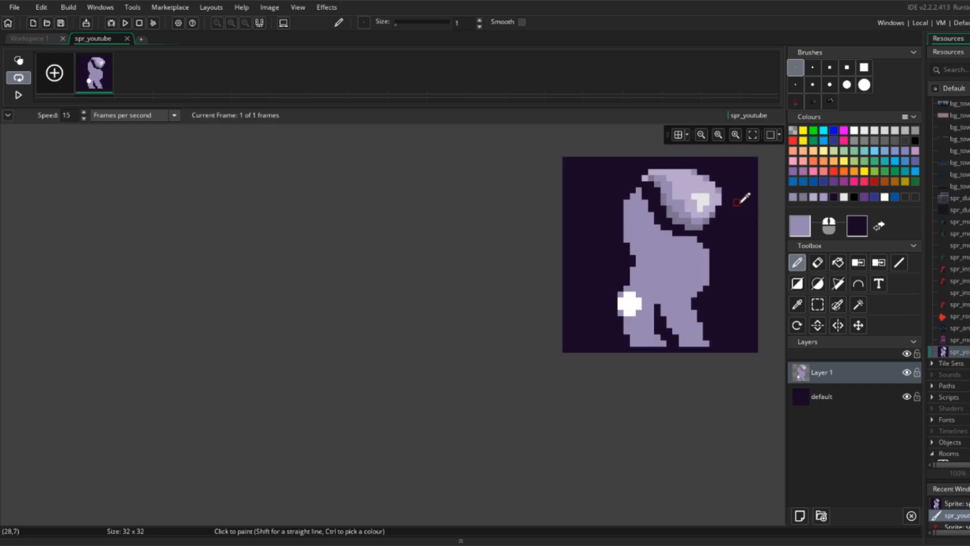
scroll(742, 207, "up", 4)
scroll(702, 225, "down", 2)
scroll(640, 225, "down", 2)
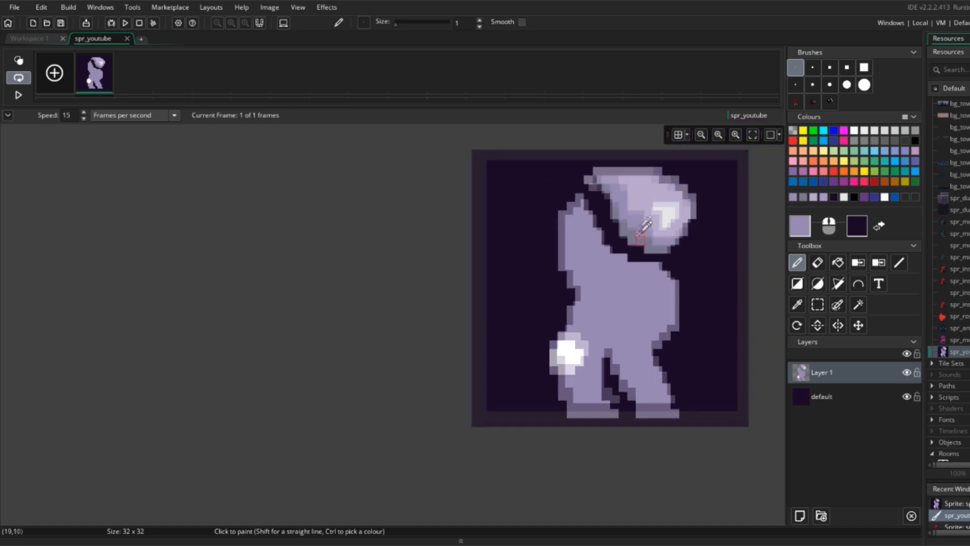
scroll(641, 223, "up", 2)
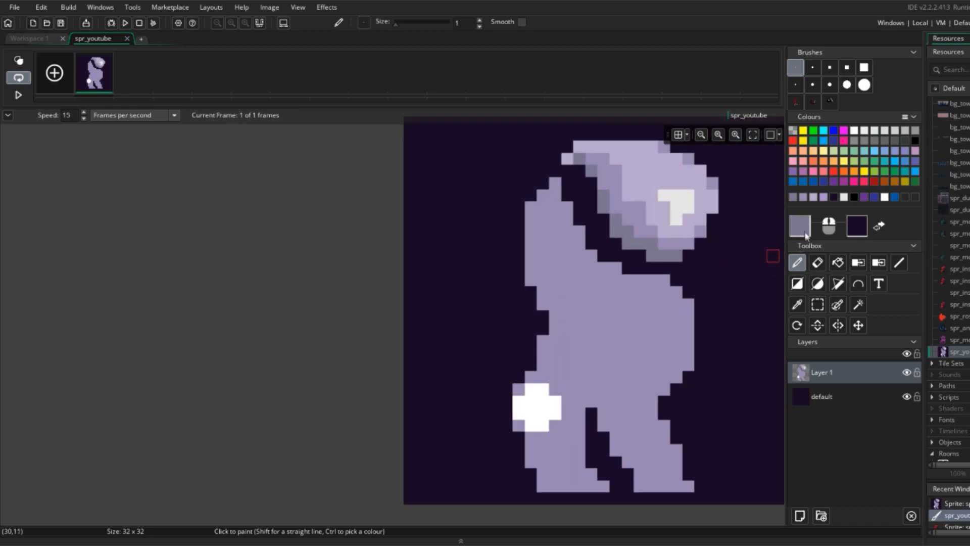
Step: Set the shadow colour's saturation to 30 and replace the head's shadow tone with it
double_click(803, 233)
left_click(225, 204)
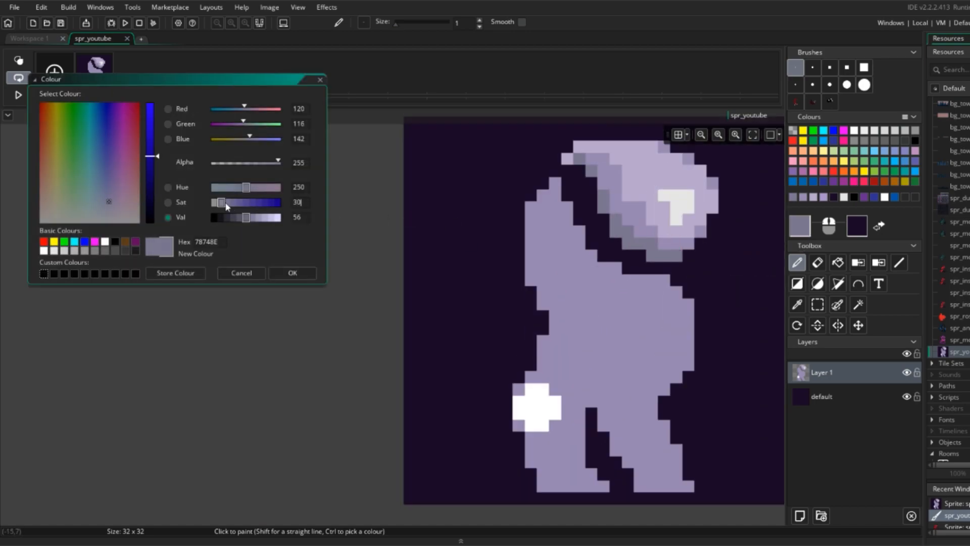
left_click(293, 273)
key("c")
left_click(653, 246)
scroll(703, 251, "down", 2)
scroll(719, 241, "down", 1)
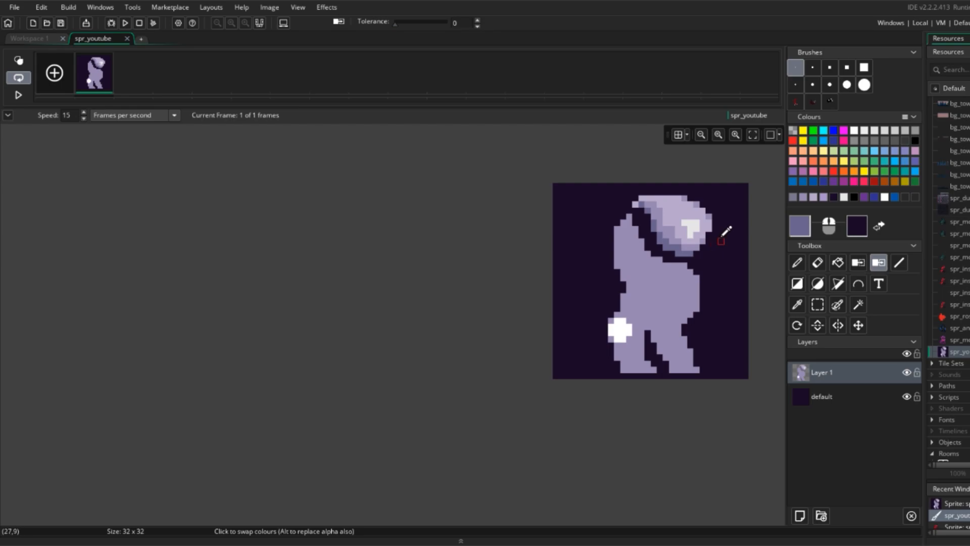
scroll(720, 242, "up", 1)
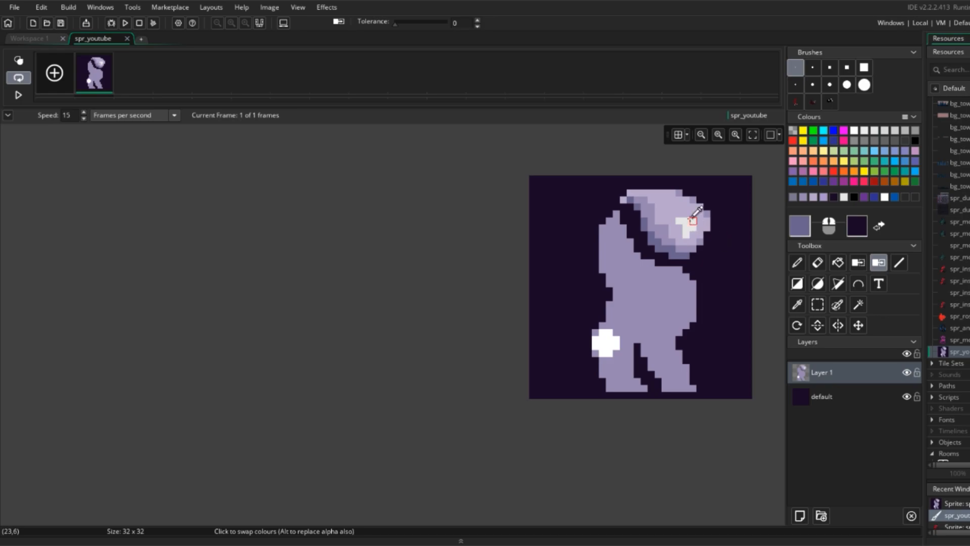
Step: Sample the light lavender and extend the highlight into the mid-tone area behind and below the eye
scroll(694, 218, "up", 2, "ctrl")
left_click(661, 206, "ctrl")
key("d")
left_click(652, 232)
left_click_drag(645, 238, 658, 243)
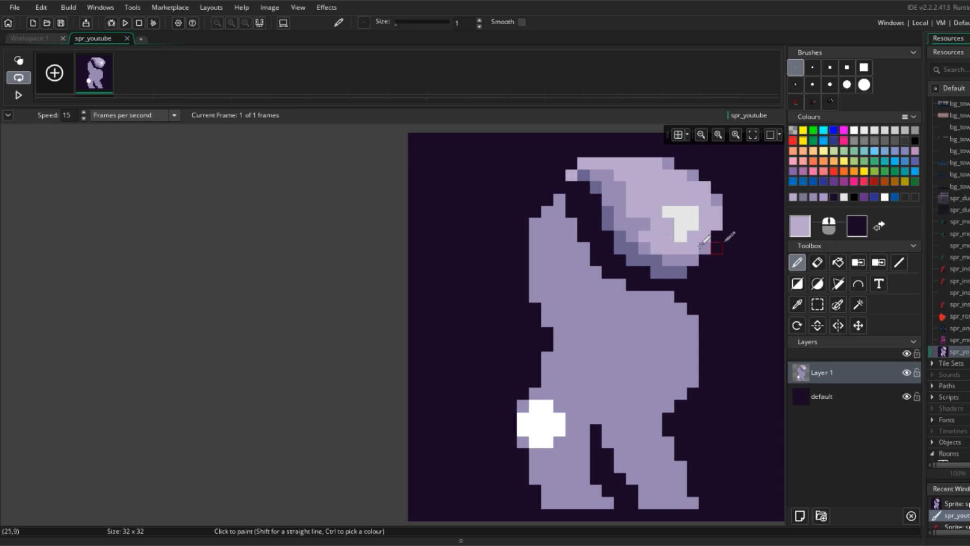
scroll(703, 240, "down", 4, "ctrl")
scroll(682, 207, "up", 3, "ctrl")
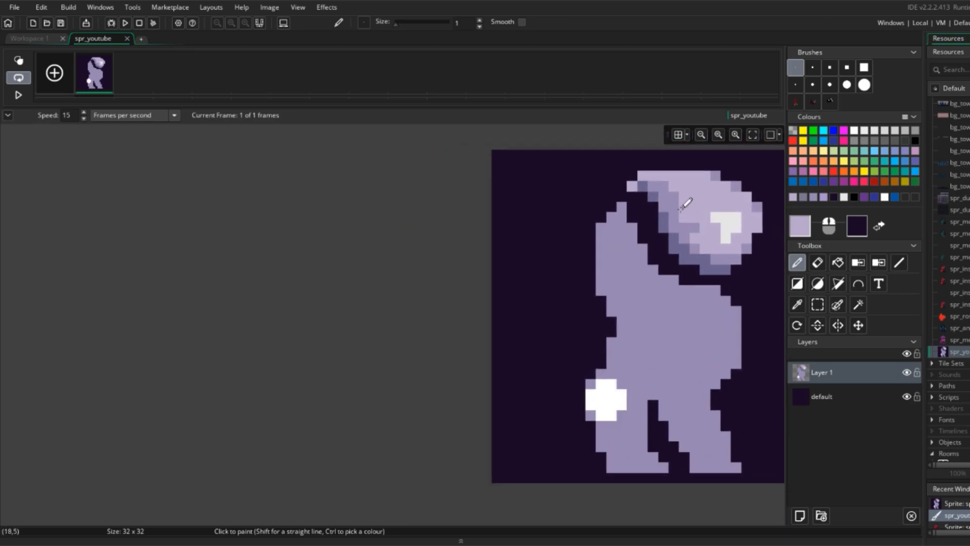
scroll(735, 209, "down", 3, "ctrl")
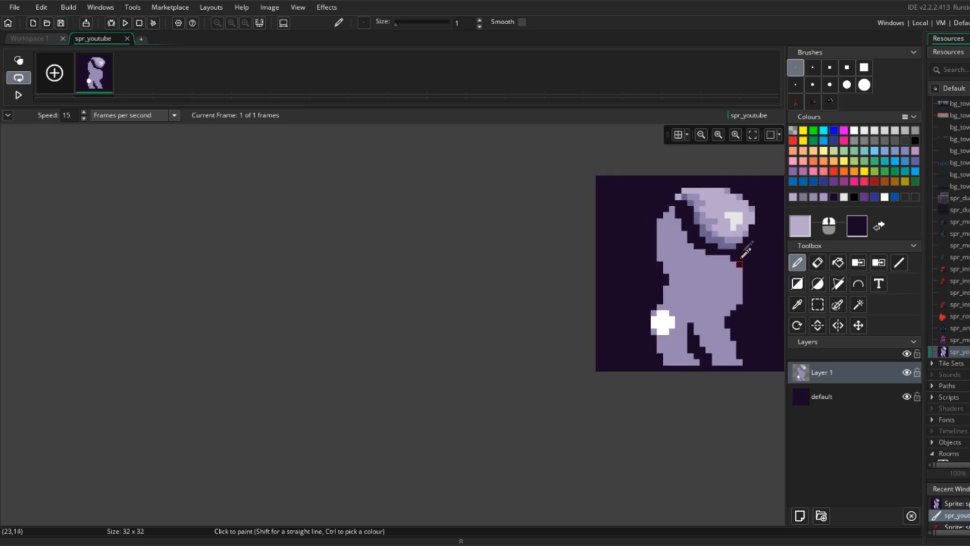
scroll(732, 240, "up", 3, "ctrl")
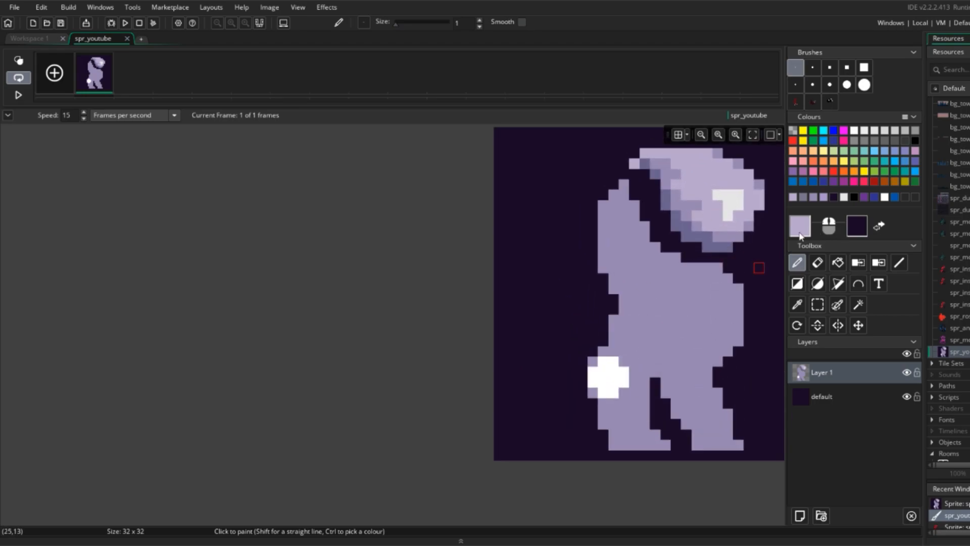
Step: Mix a vivid purple-magenta with value 90 and replace the white of the eye with it
left_click(800, 233)
left_click(50, 108)
left_click_drag(60, 122, 122, 110)
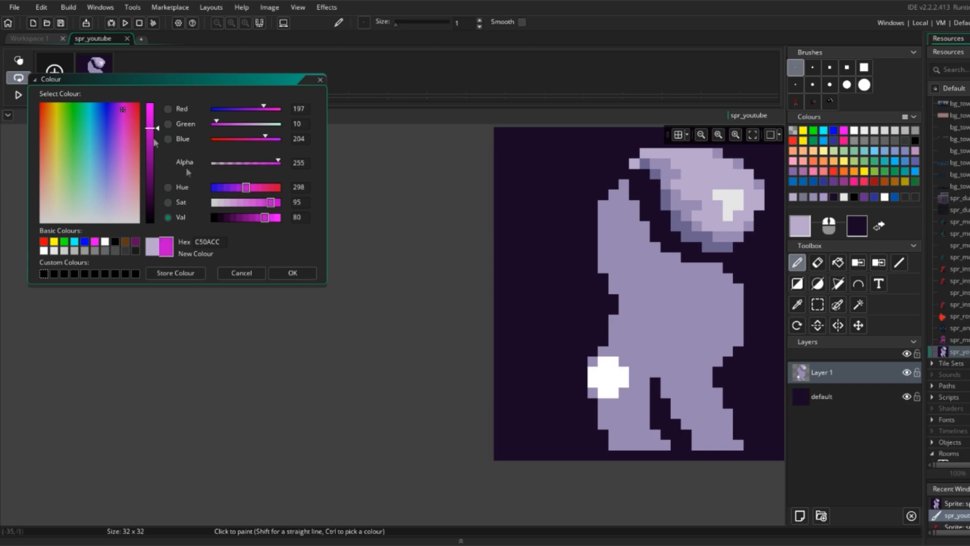
left_click_drag(270, 218, 281, 220)
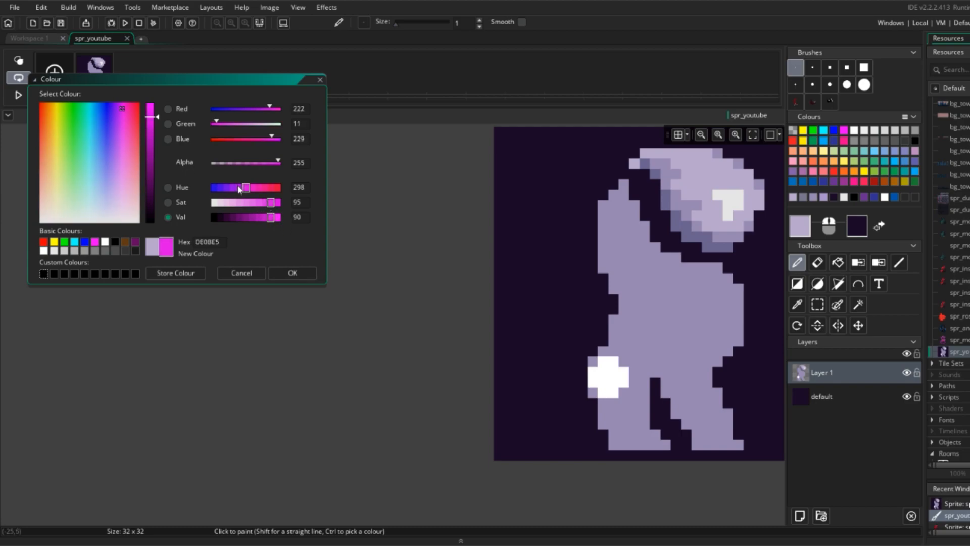
left_click_drag(243, 190, 244, 197)
left_click(289, 277)
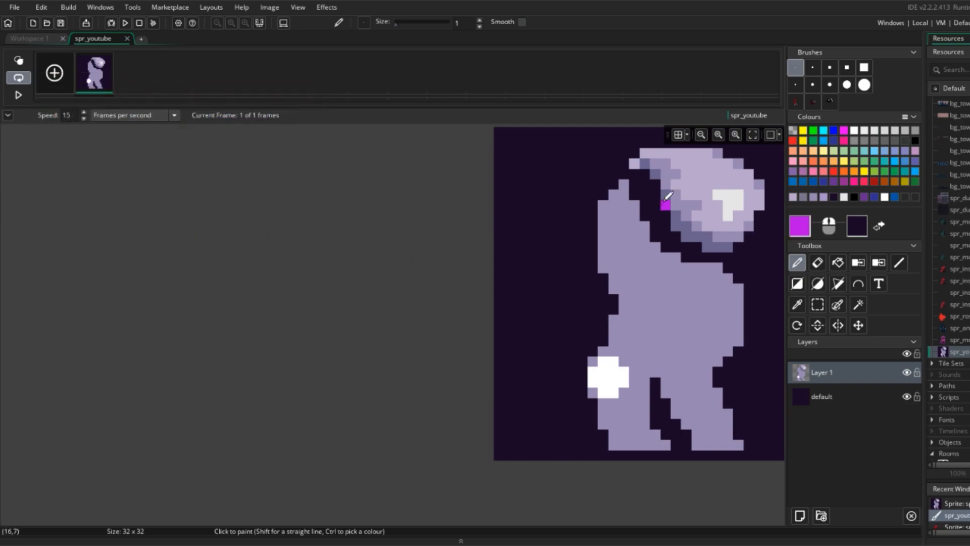
key("c")
left_click(728, 202)
scroll(662, 248, "down", 3)
scroll(704, 245, "up", 3)
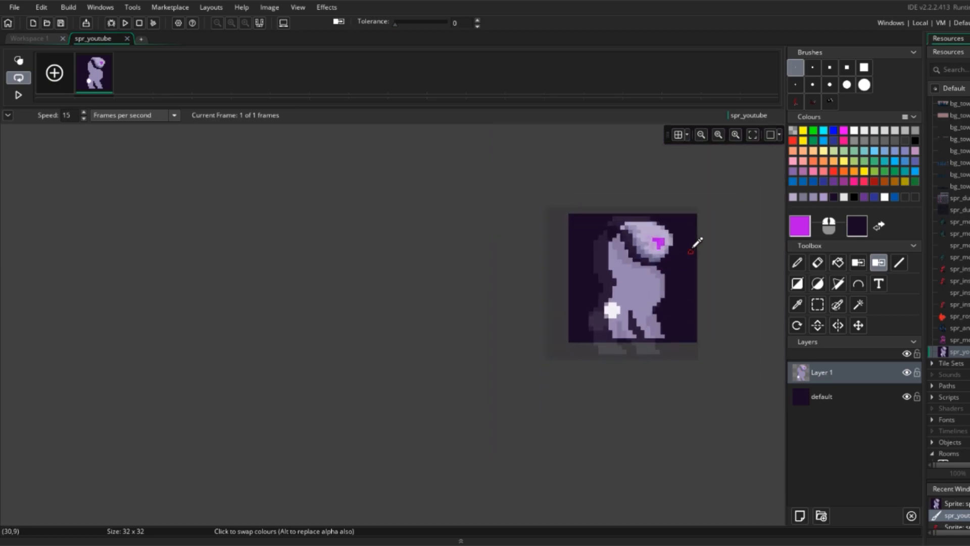
Step: Switch to the pencil and change the drawing colour's hue to 300 for a brighter magenta
key("d")
scroll(672, 232, "down", 3)
scroll(672, 232, "up", 4)
left_click(797, 231)
key("BackSpace")
key("BackSpace")
key("BackSpace")
type("300")
key("Return")
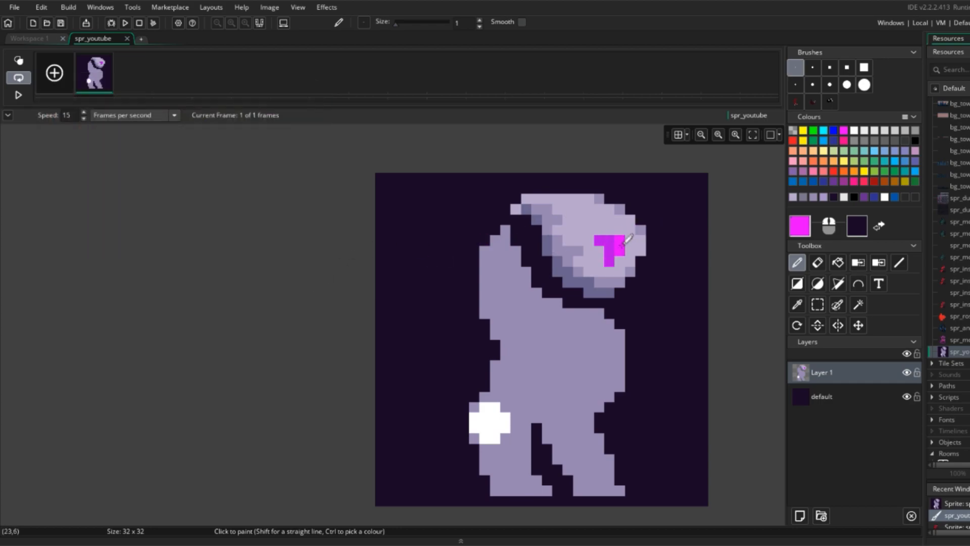
Step: Try bright magenta pixels across the upper and front part of the eye
scroll(641, 256, "down", 5)
scroll(634, 252, "up", 6)
left_click_drag(631, 248, 607, 248)
left_click(619, 259, "ctrl")
left_click(631, 248, "ctrl")
scroll(641, 251, "down", 4)
scroll(647, 238, "up", 4)
left_click(628, 251)
left_click(640, 240, "ctrl")
left_click(640, 230, "ctrl")
scroll(649, 243, "down", 4)
scroll(654, 231, "up", 4)
Step: Load purple as main and bright magenta as secondary colour, and reduce the eye's highlight to one bright pixel at its top middle
left_click(613, 224, "ctrl")
left_click_drag(613, 215, 602, 216)
left_click(591, 218, "ctrl")
left_click(615, 219, "ctrl")
right_click(590, 216, "ctrl")
left_click(590, 216)
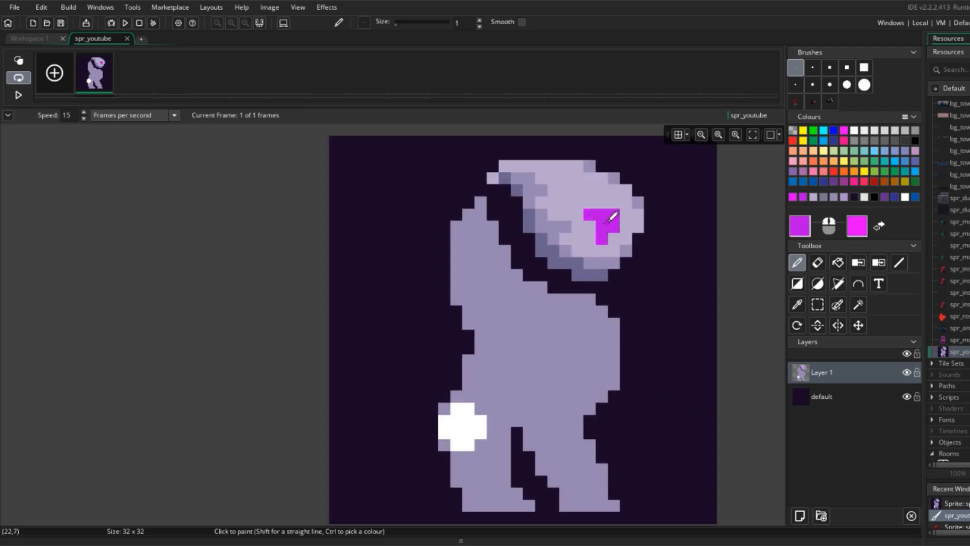
scroll(657, 235, "down", 3)
scroll(675, 253, "up", 3)
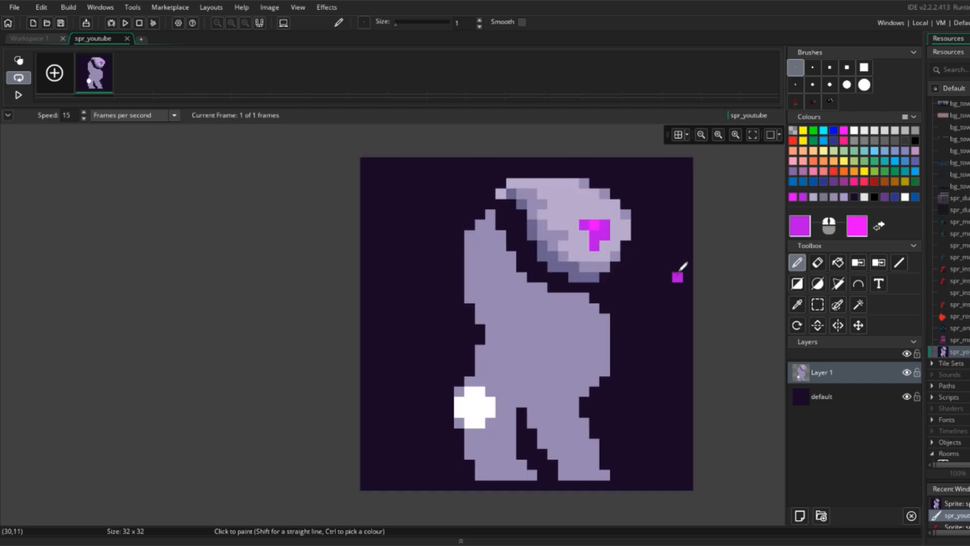
scroll(591, 236, "down", 3)
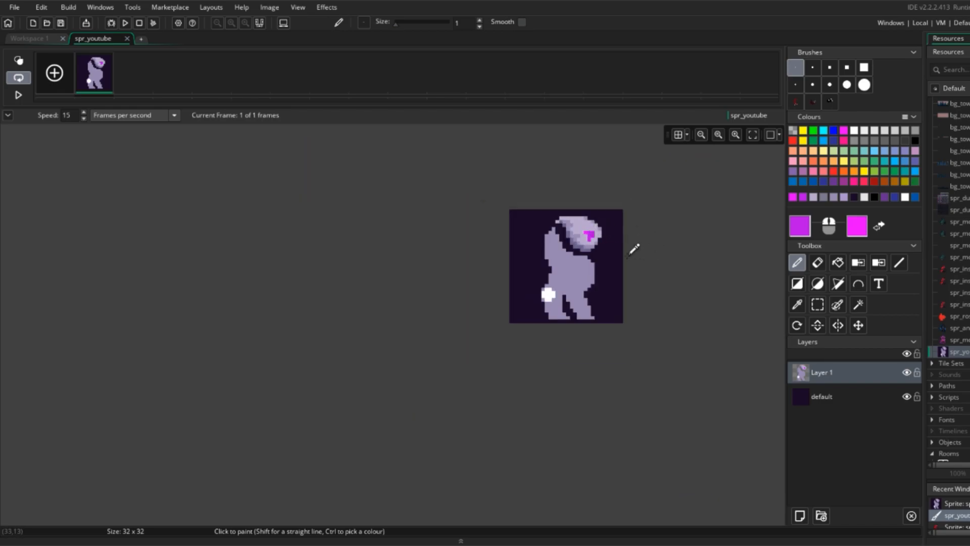
scroll(634, 247, "up", 2)
scroll(646, 240, "down", 2)
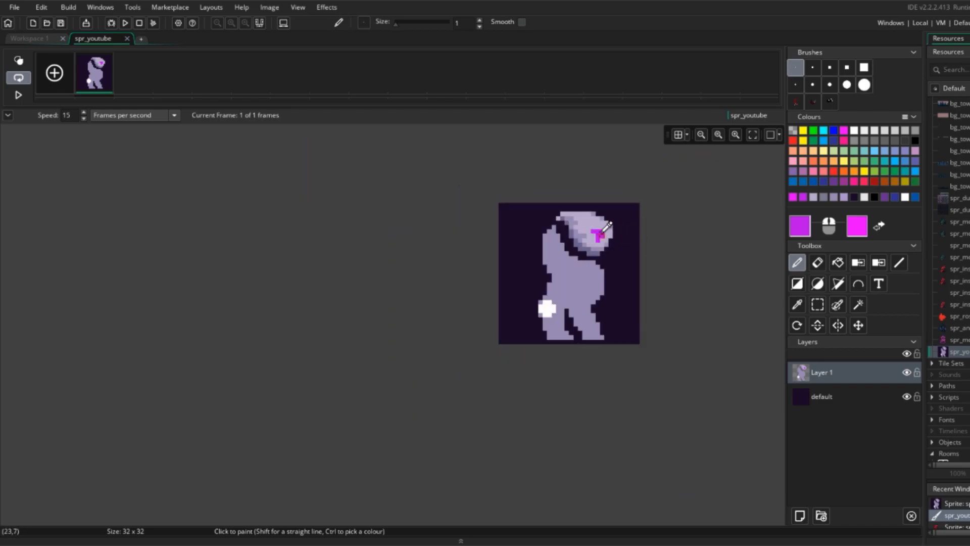
Step: Lighten the bright magenta to a paler pink and paint it on the eye's highlight pixel
scroll(674, 271, "up", 2)
scroll(628, 258, "down", 3)
scroll(571, 243, "up", 3)
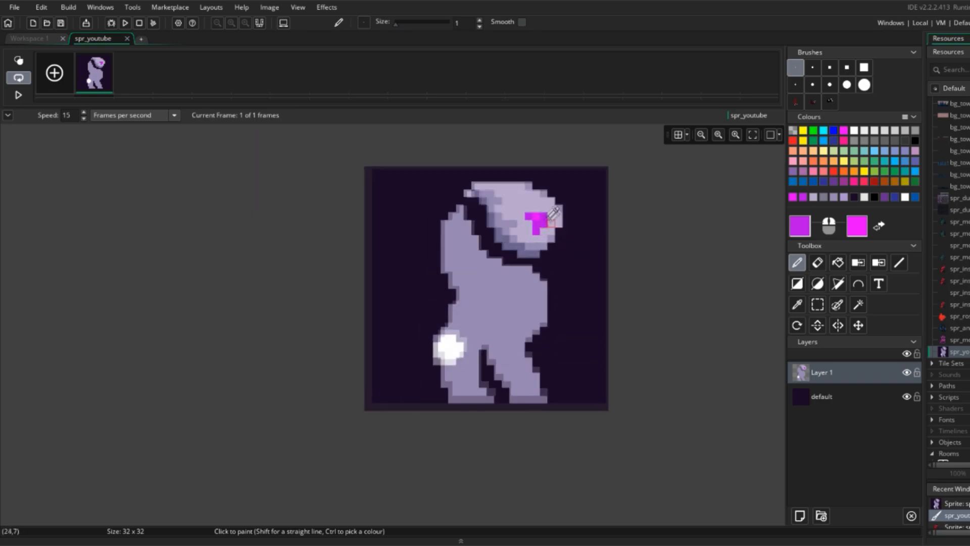
scroll(548, 223, "up", 2)
left_click(793, 197)
left_click(799, 226)
left_click(293, 273)
left_click_drag(269, 203, 255, 203)
left_click(534, 212)
scroll(583, 223, "down", 6)
scroll(585, 222, "up", 6)
Step: Reopen the drawing colour for readjustment and retouch the highlight in the eye
left_click(796, 234)
left_click(292, 273)
left_click(528, 214)
left_click(798, 228)
left_click(293, 273)
scroll(609, 225, "down", 6)
scroll(591, 222, "up", 6)
Step: Sample the eye's purple and rework the eye's outline around its pink highlight
left_click(567, 221)
left_click(560, 229, "ctrl")
left_click(556, 221, "ctrl")
scroll(595, 231, "down", 4)
scroll(596, 230, "up", 2)
left_click(580, 237, "ctrl")
left_click(574, 238)
scroll(622, 230, "down", 4)
scroll(626, 242, "up", 3)
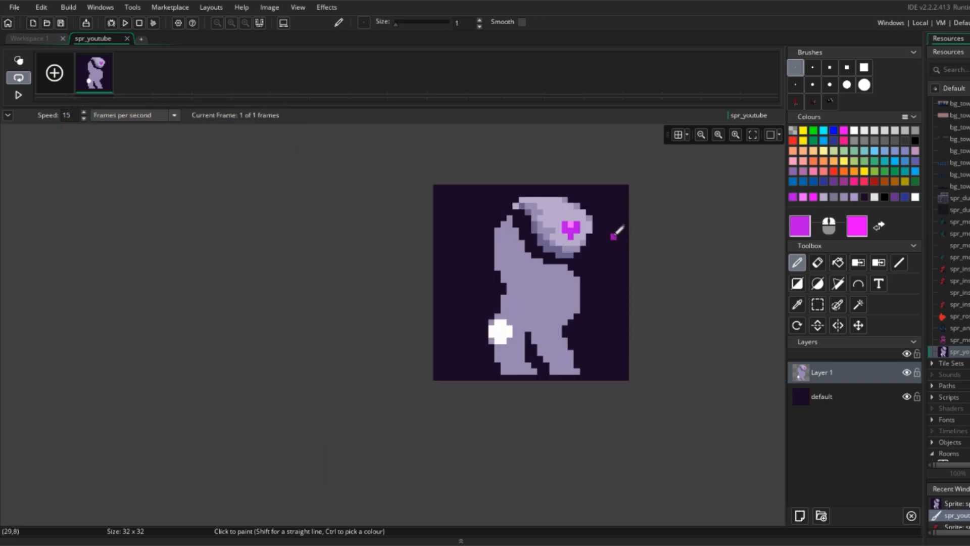
Step: Add a purple pixel above the middle of the eye, then sample the pink and retouch the eye's top
scroll(586, 249, "up", 4)
left_click(556, 187)
scroll(620, 219, "down", 6)
scroll(602, 210, "up", 4)
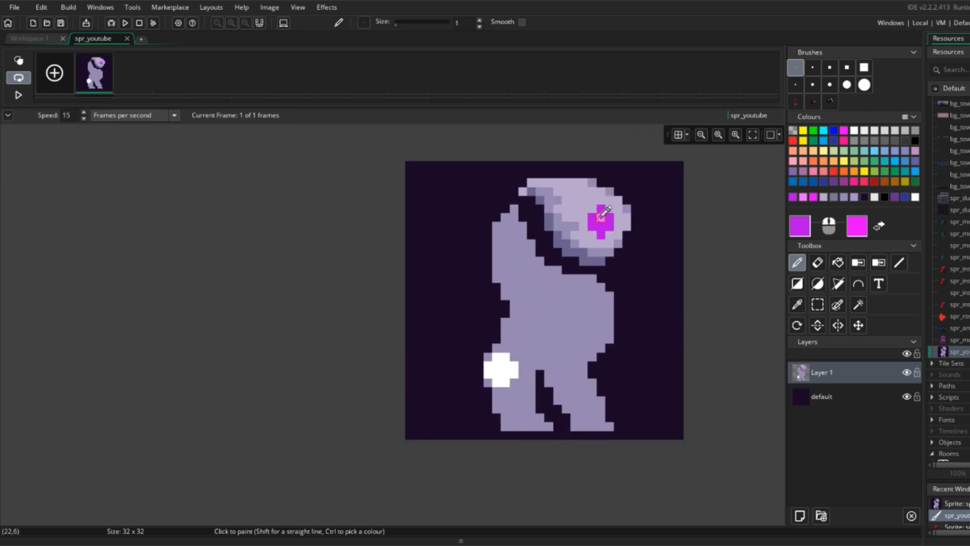
left_click(602, 218, "ctrl")
left_click(601, 209)
scroll(601, 232, "down", 2)
scroll(657, 231, "down", 6)
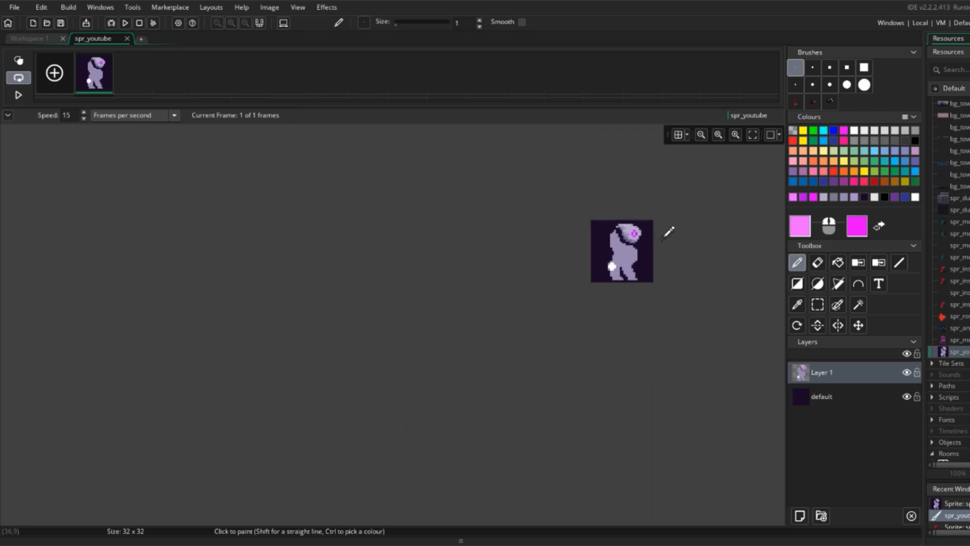
Step: Rework the eye to a purple shape with one pink highlight pixel at its lower middle
scroll(645, 232, "up", 5)
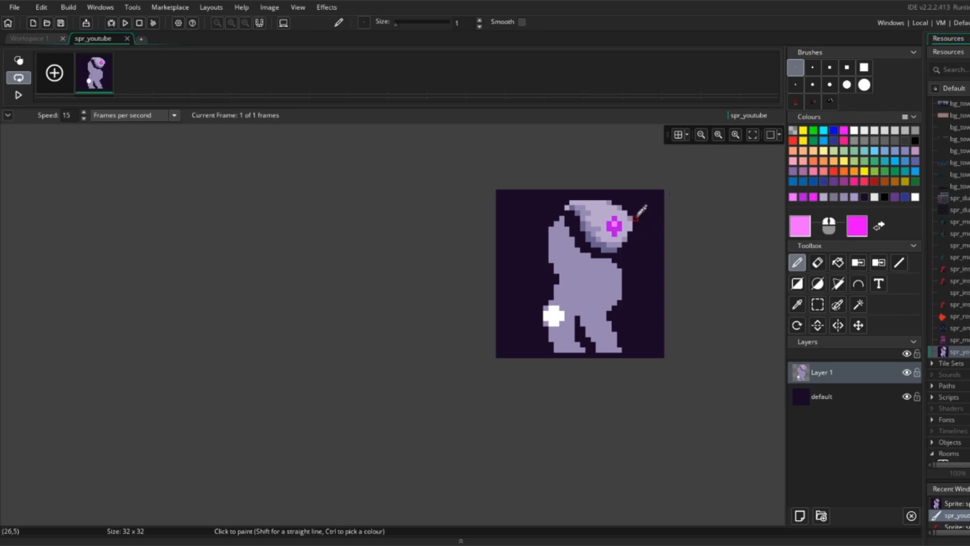
scroll(652, 218, "down", 5)
scroll(652, 219, "up", 6)
scroll(626, 223, "down", 3)
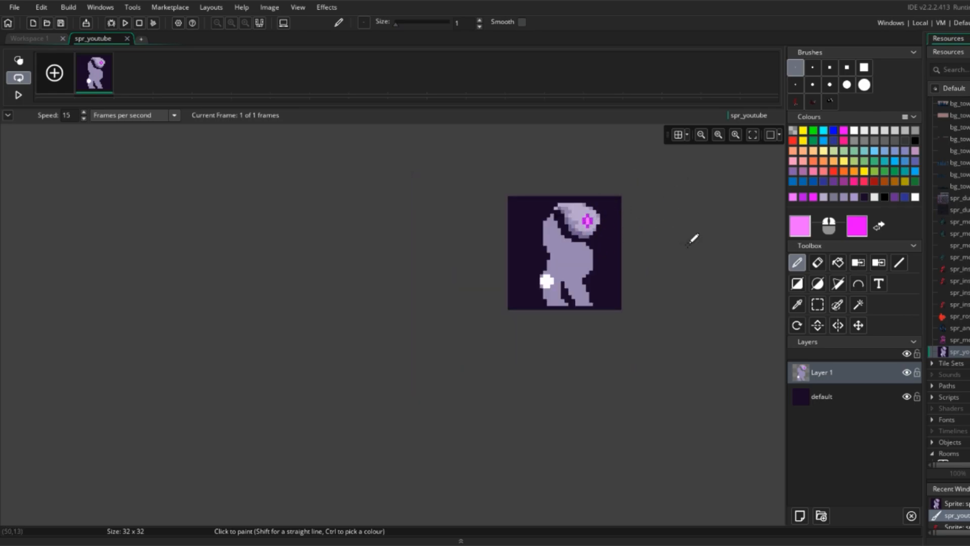
scroll(682, 233, "up", 3)
left_click(650, 223, "ctrl")
scroll(665, 214, "down", 6)
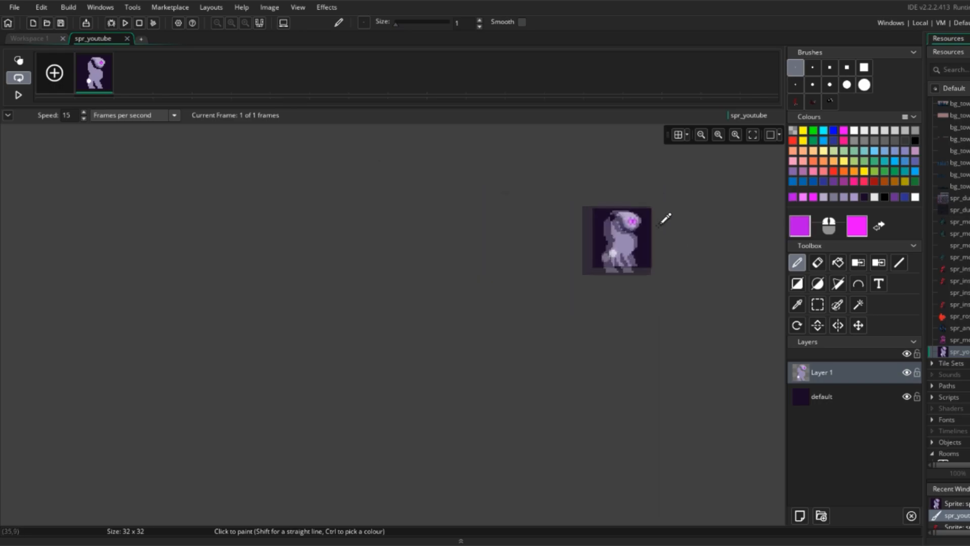
scroll(652, 227, "up", 4)
scroll(637, 264, "up", 3)
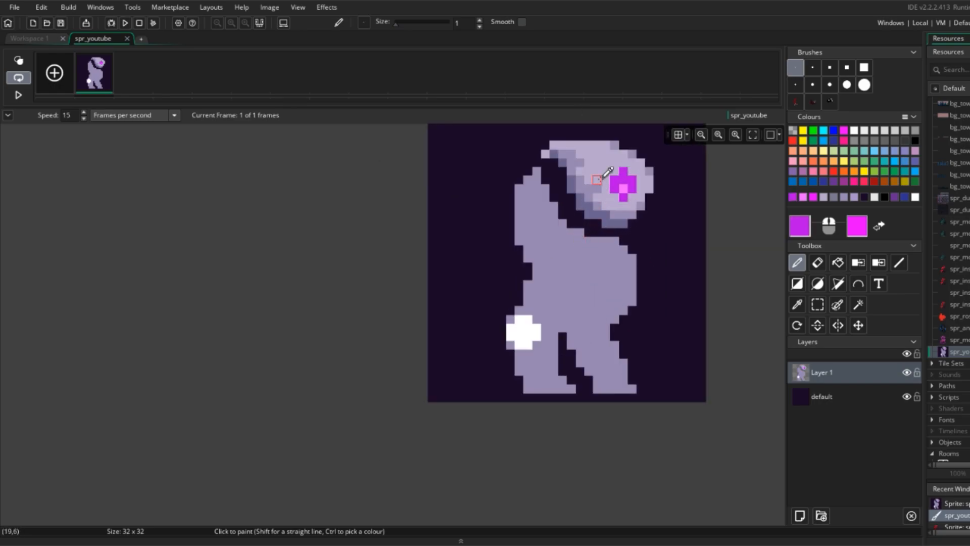
Step: Sample the head's light lavender, try filling the upper back behind the head with it, and undo the strokes
left_click(593, 175, "ctrl")
mouse_move(536, 183)
left_mouse_down()
mouse_move(535, 176)
mouse_move(526, 191)
mouse_move(533, 225)
left_mouse_up()
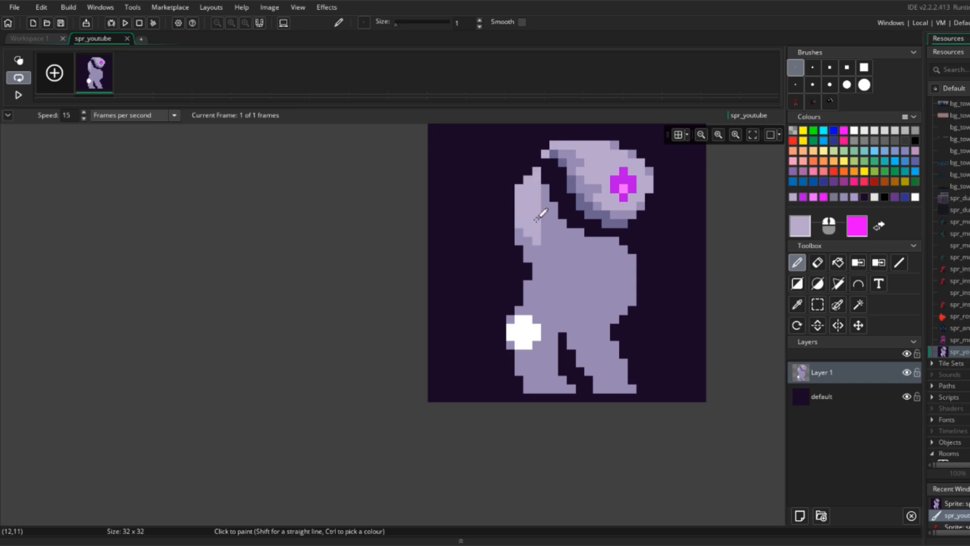
key("ctrl+z")
key("ctrl+z")
scroll(571, 222, "down", 5)
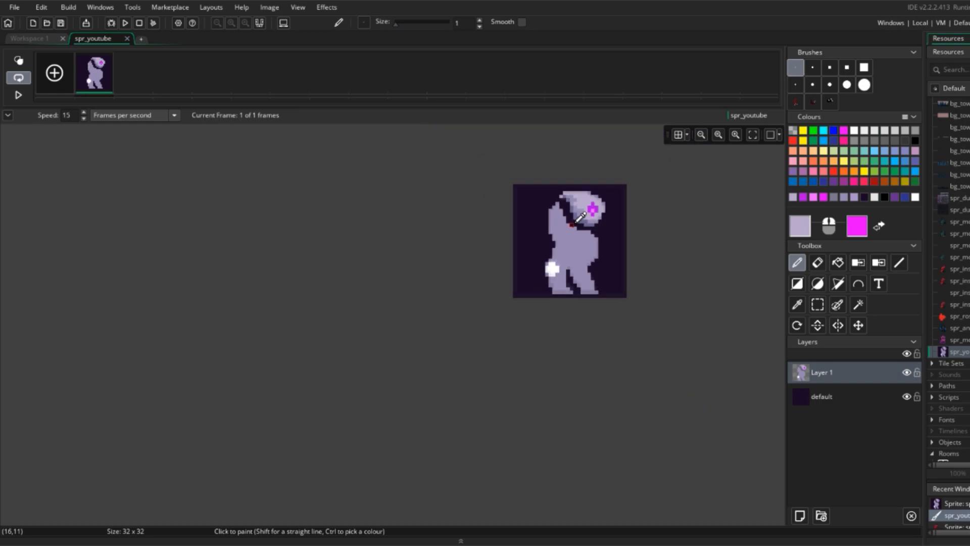
Step: Try light lavender strokes across the torso from its front edge and undo them
scroll(585, 235, "up", 5)
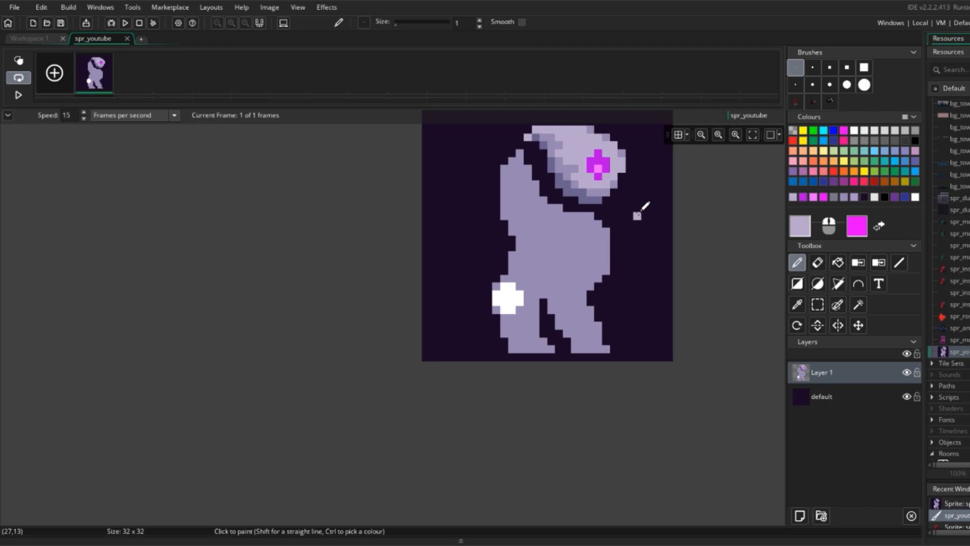
left_click_drag(638, 217, 512, 239)
key("ctrl+z")
mouse_move(622, 216)
left_mouse_down()
mouse_move(571, 244)
mouse_move(519, 247)
mouse_move(586, 252)
mouse_move(547, 256)
mouse_move(603, 225)
mouse_move(582, 224)
left_mouse_up()
key("ctrl+z")
key("ctrl+z")
Step: Select the lavender body with the magic wand and paint a light lavender area across the torso
key("w")
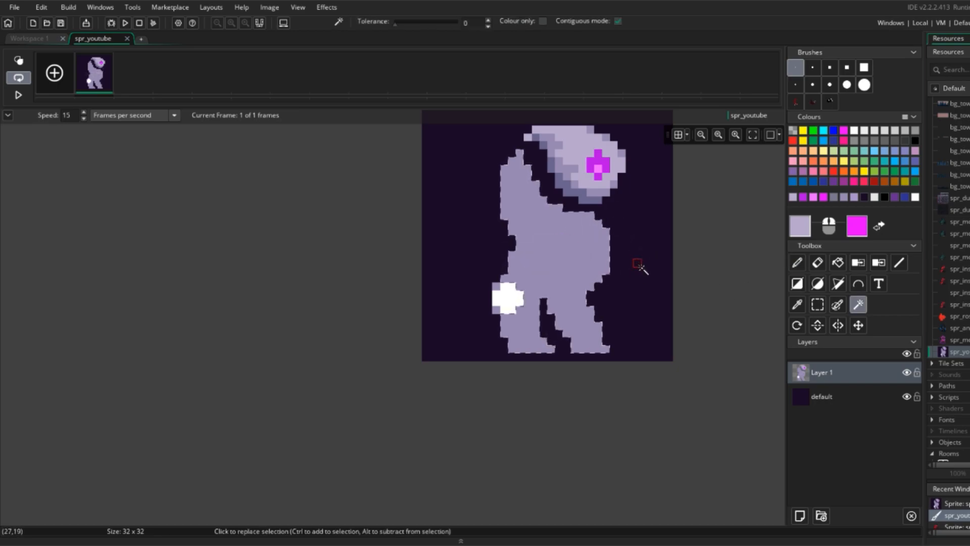
key("d")
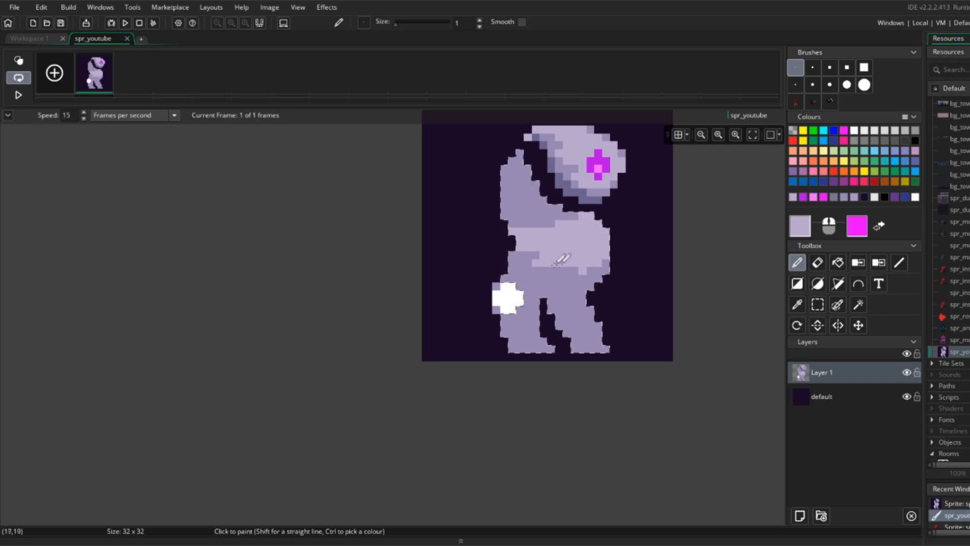
scroll(629, 247, "down", 2)
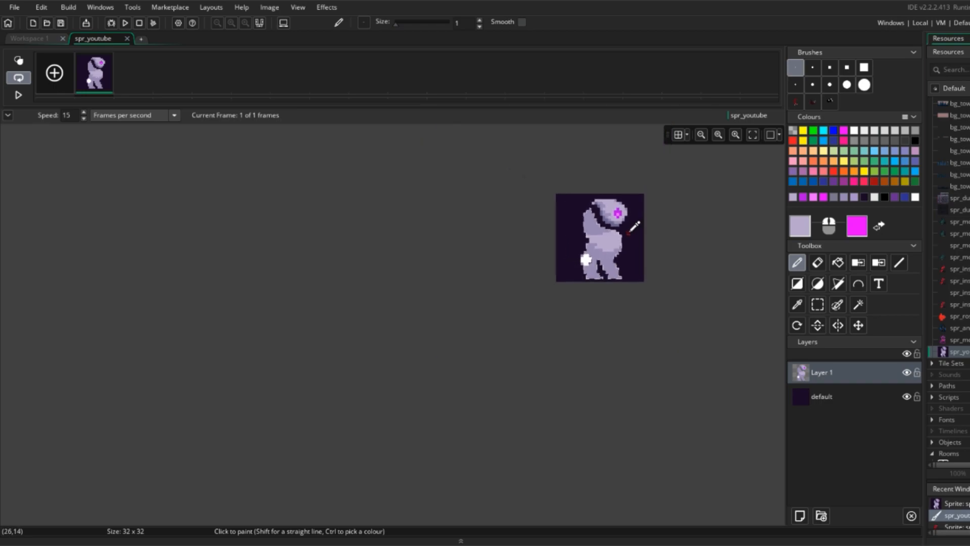
Step: Paint light lavender over the top and inner edge of the upper back, leaving its outer lower side darker
scroll(634, 226, "up", 3)
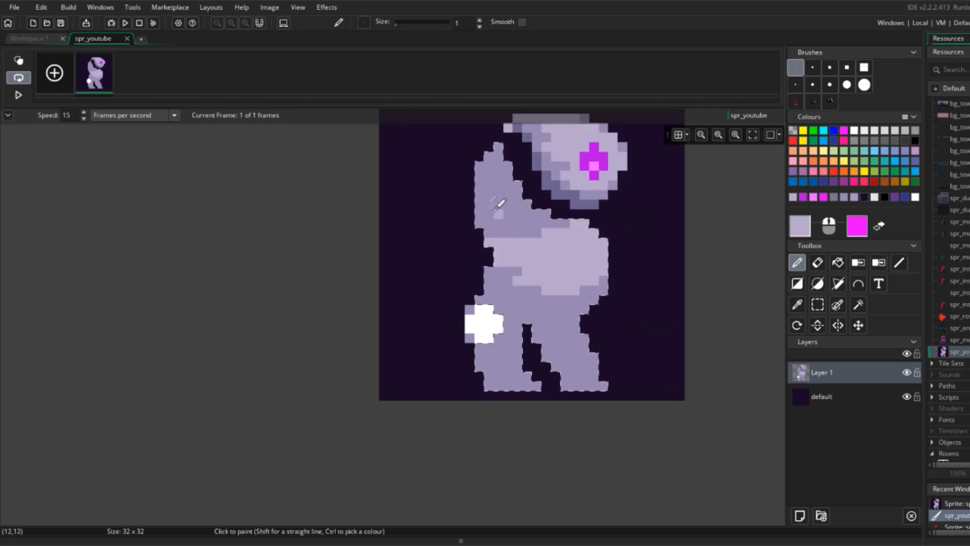
left_click_drag(503, 176, 519, 197)
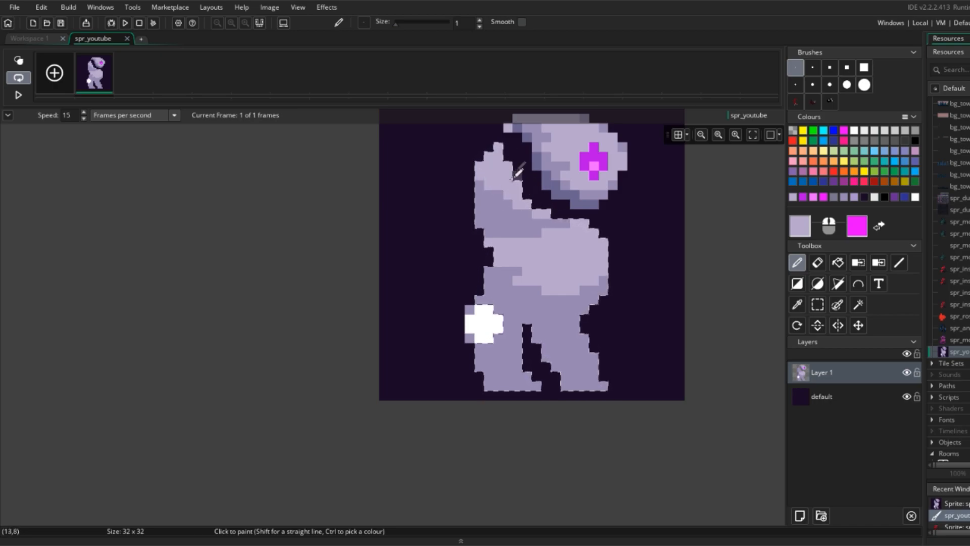
scroll(592, 196, "down", 5)
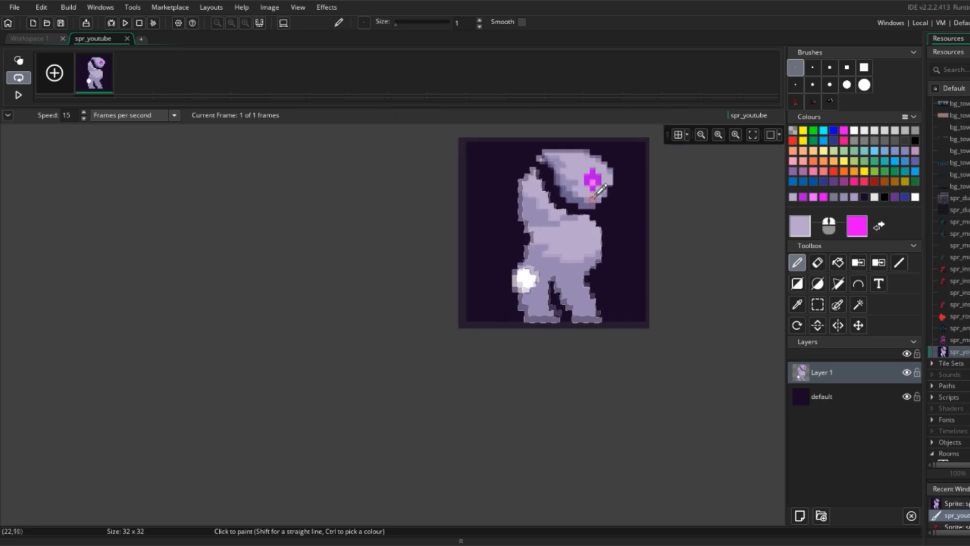
scroll(614, 205, "up", 4)
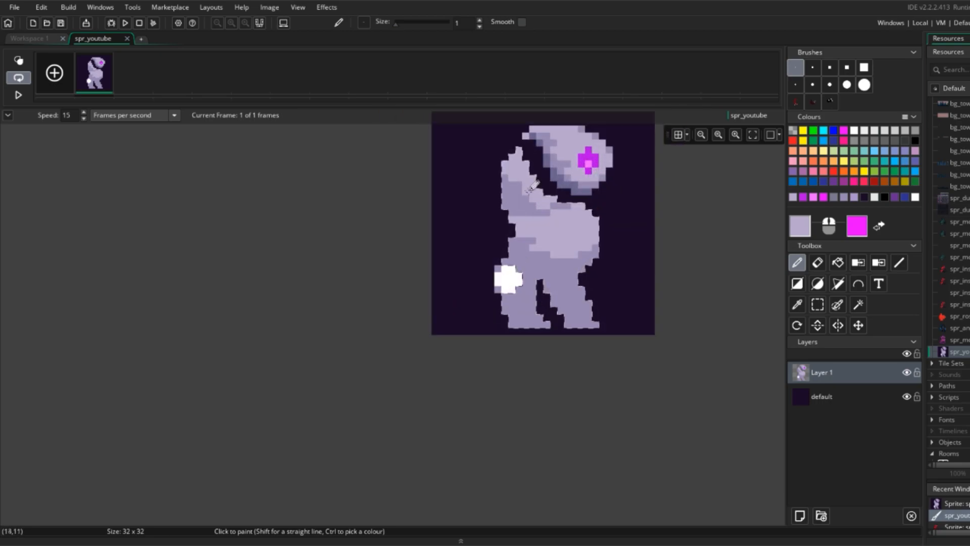
scroll(571, 205, "up", 1)
scroll(627, 146, "down", 3)
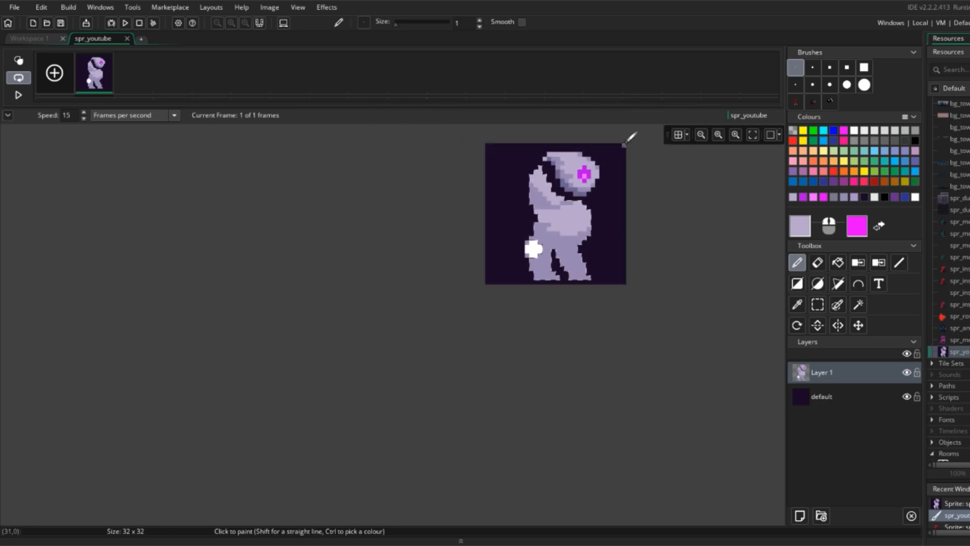
Step: Clear the magic wand selection around the body using the rectangular selection tool
key("s")
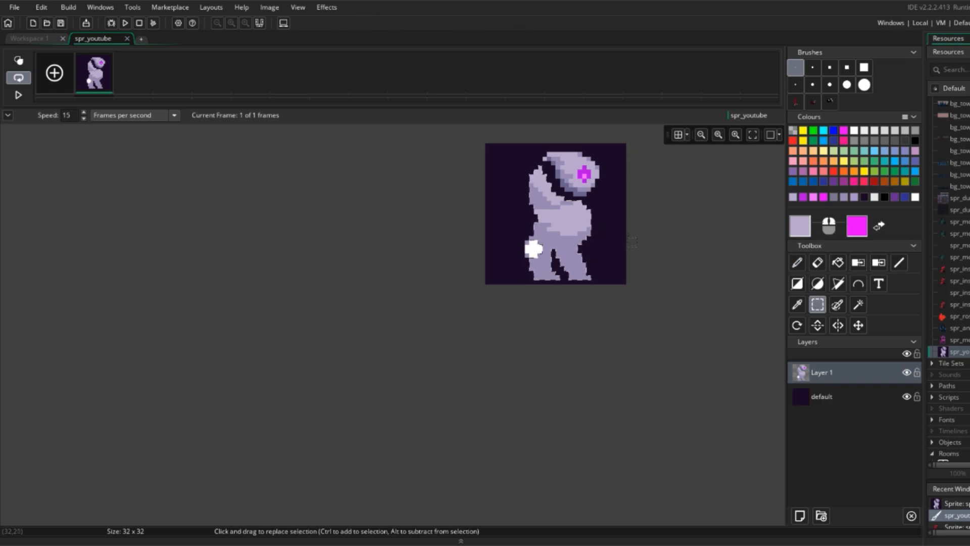
scroll(602, 205, "up", 3)
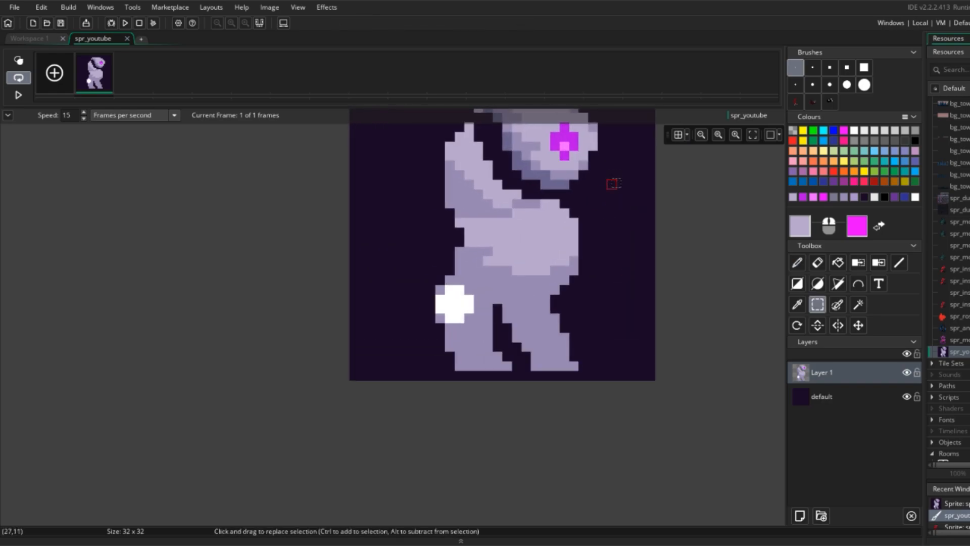
middle_click_drag(610, 180, 599, 219)
Step: Switch to the pencil with yellow and draw a solid wedge-like shape in front of the head at the canvas edge
key("d")
left_click(544, 191, "ctrl")
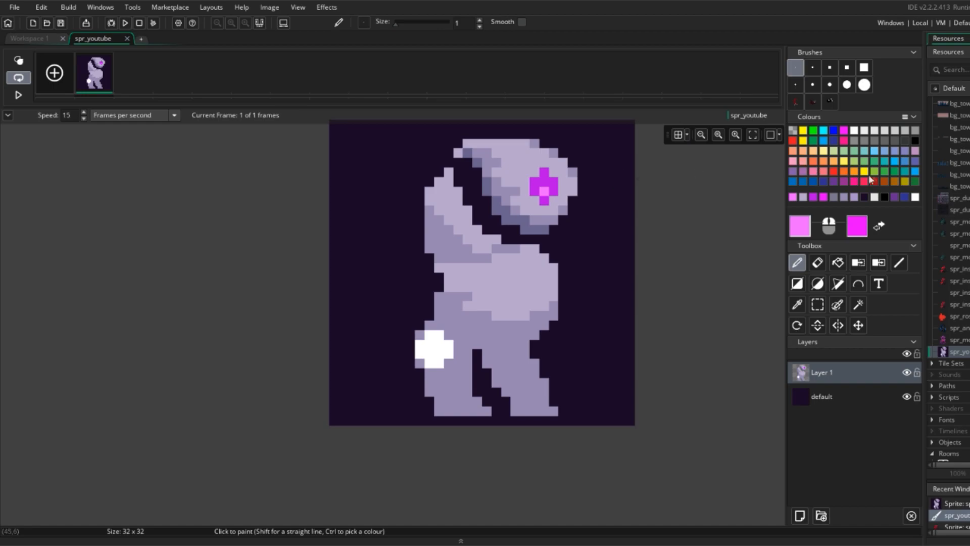
left_click(864, 172)
mouse_move(647, 147)
left_mouse_down()
mouse_move(614, 167)
mouse_move(656, 172)
left_mouse_up()
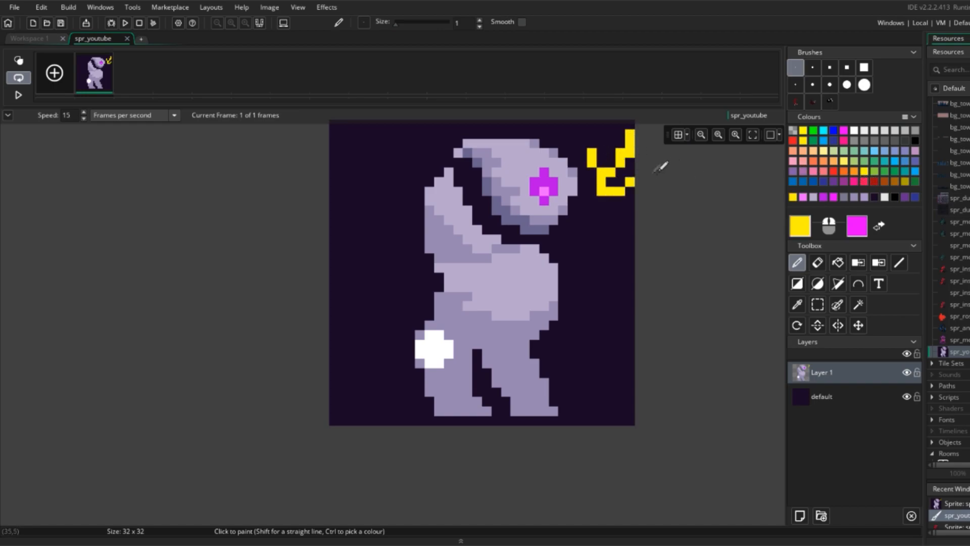
key("ctrl+z")
mouse_move(602, 153)
left_mouse_down()
mouse_move(619, 162)
mouse_move(618, 174)
mouse_move(590, 174)
mouse_move(628, 171)
mouse_move(613, 155)
left_mouse_up()
key("ctrl+z")
scroll(692, 166, "down", 3)
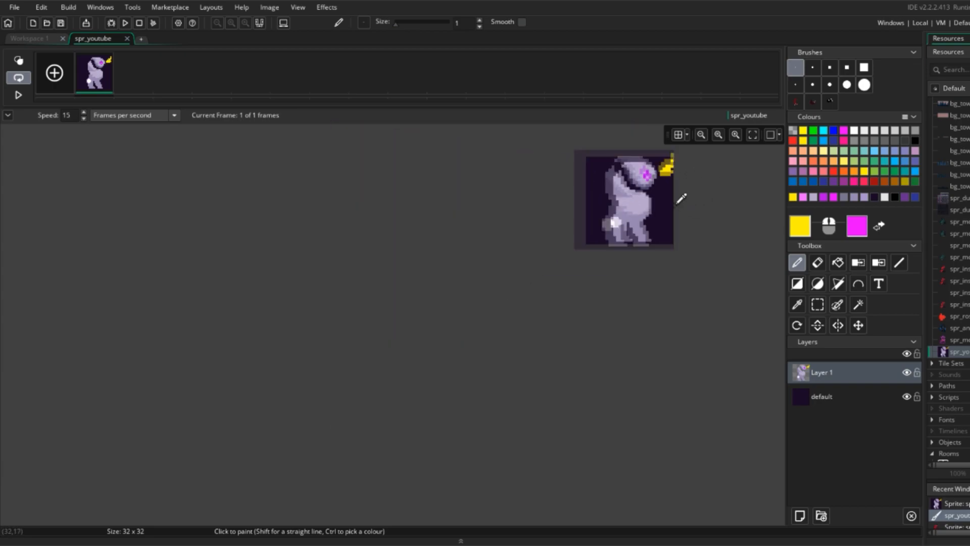
scroll(680, 199, "up", 3)
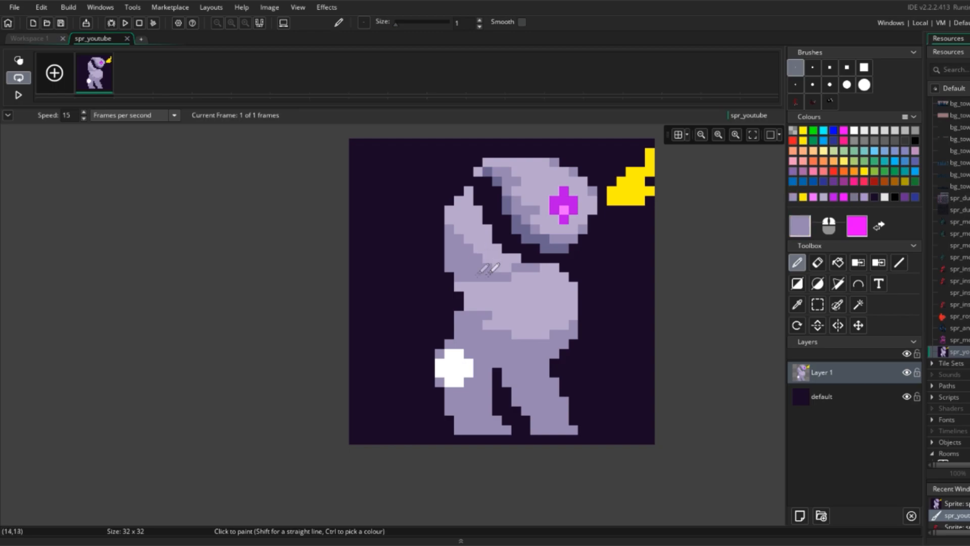
Step: Erase an edge pixel at the back of the waist and shade the underside of the upper back mid lavender
key("e")
key("d")
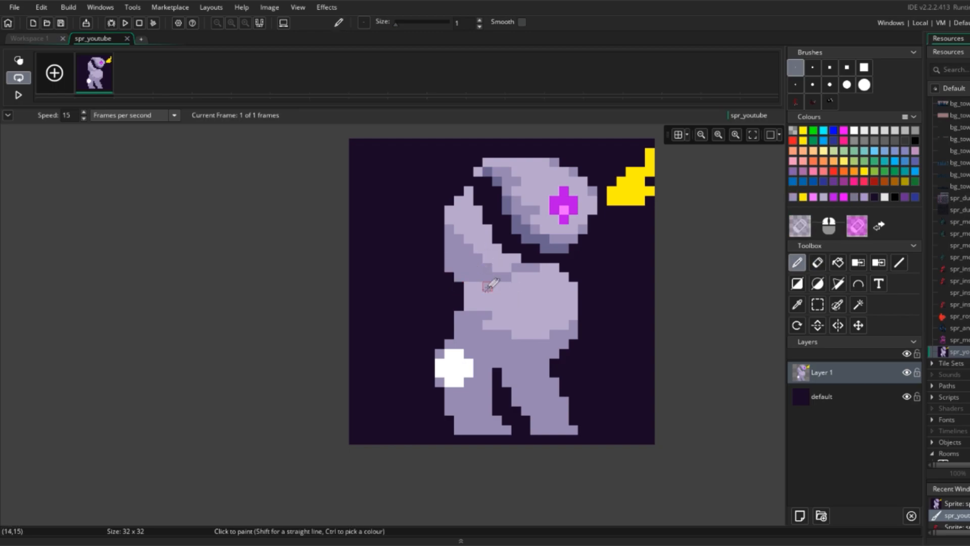
scroll(545, 296, "down", 1)
scroll(545, 296, "down", 3)
scroll(536, 288, "up", 4)
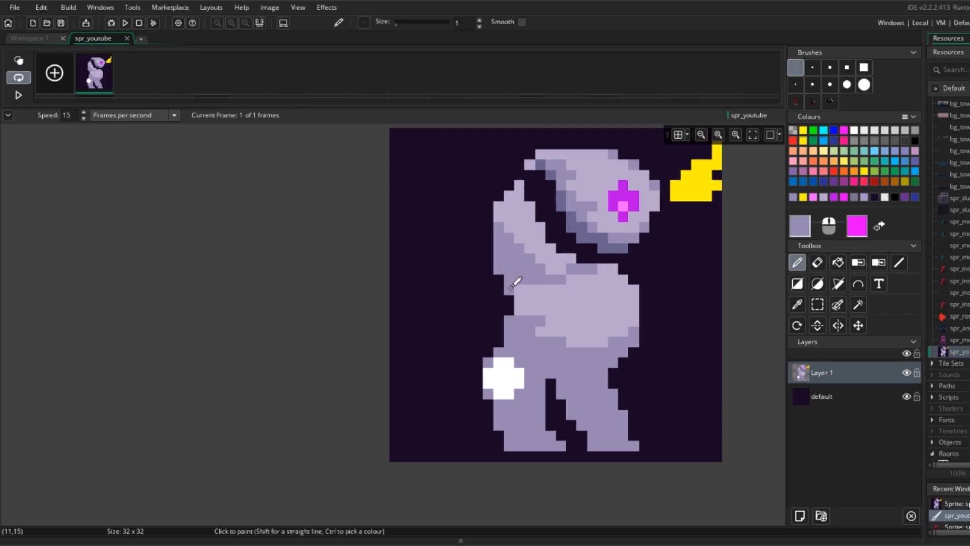
Step: Extend the mid lavender shading up the outer edge of the upper back and trim its upper corner
scroll(586, 286, "down", 1)
scroll(581, 288, "down", 3)
scroll(566, 283, "up", 5)
scroll(602, 287, "down", 2)
scroll(599, 278, "up", 3)
scroll(556, 232, "down", 2)
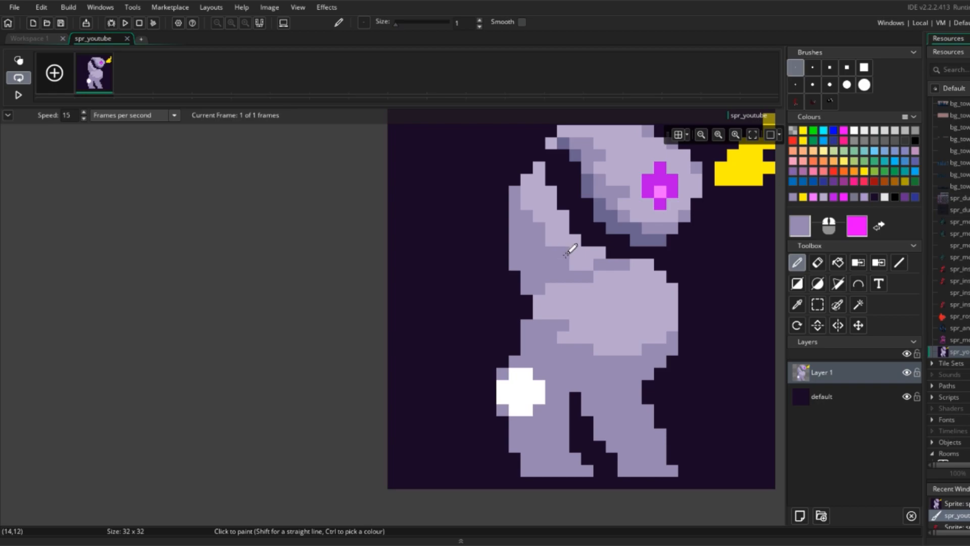
Step: Widen the light lavender area on the upper back and try erasing a thin vertical gap inside it
scroll(586, 247, "down", 1)
scroll(608, 246, "down", 1)
scroll(611, 253, "up", 4)
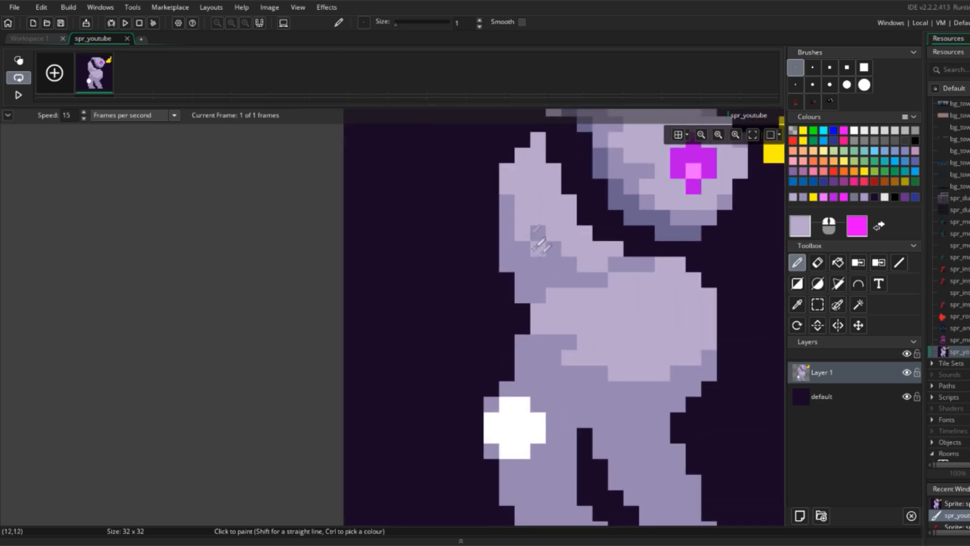
scroll(581, 288, "down", 4)
scroll(576, 256, "up", 3)
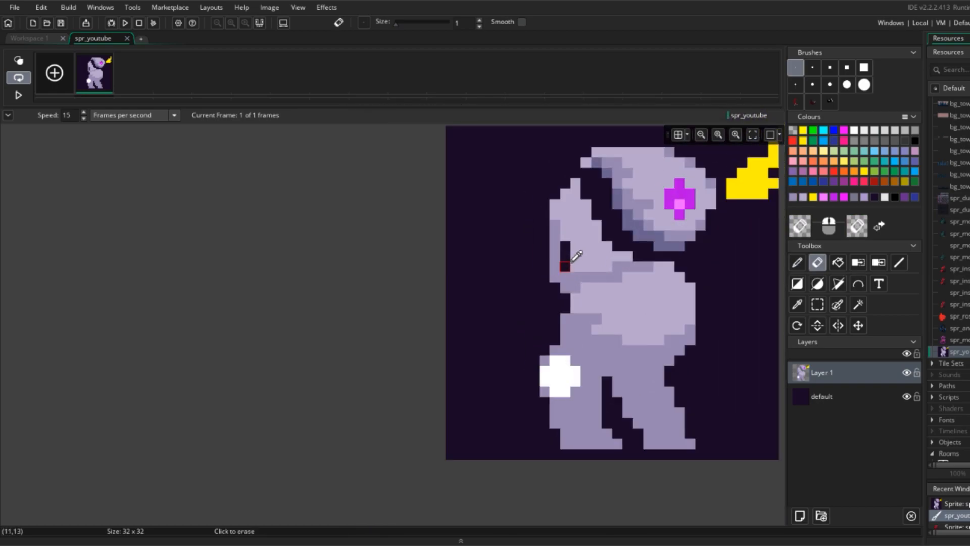
Step: Close the erased gap and add mid lavender shading where the upper back meets the torso
scroll(680, 263, "down", 3)
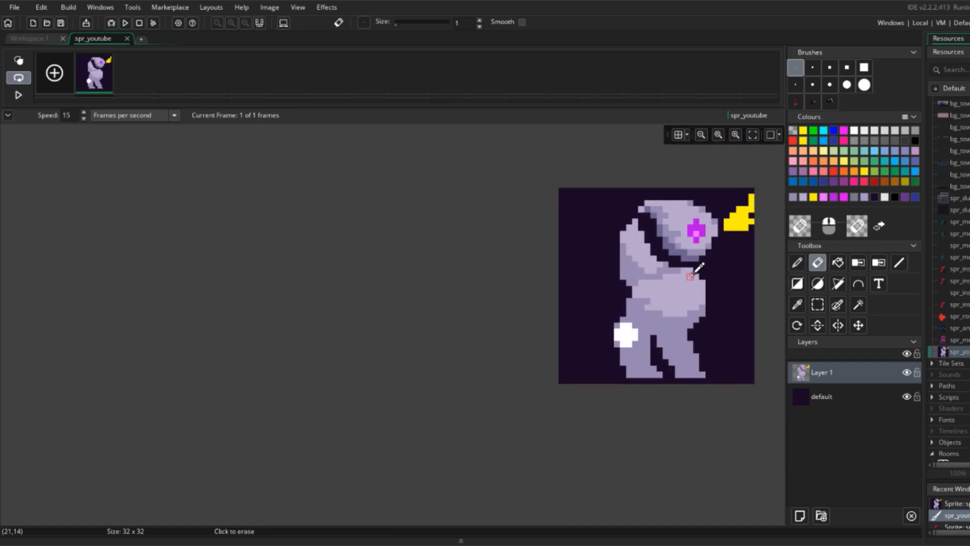
scroll(709, 271, "up", 3)
scroll(707, 272, "down", 3)
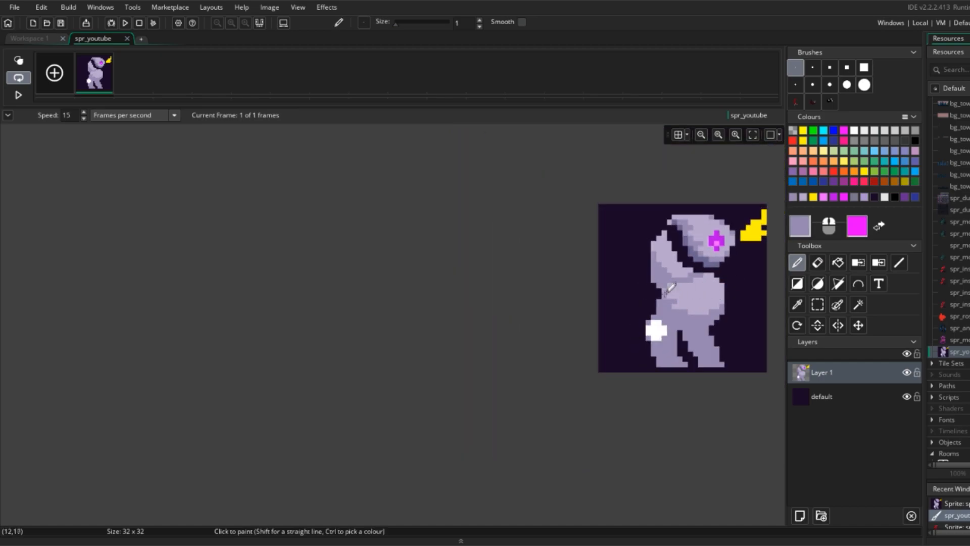
scroll(671, 287, "up", 3)
scroll(685, 282, "down", 6)
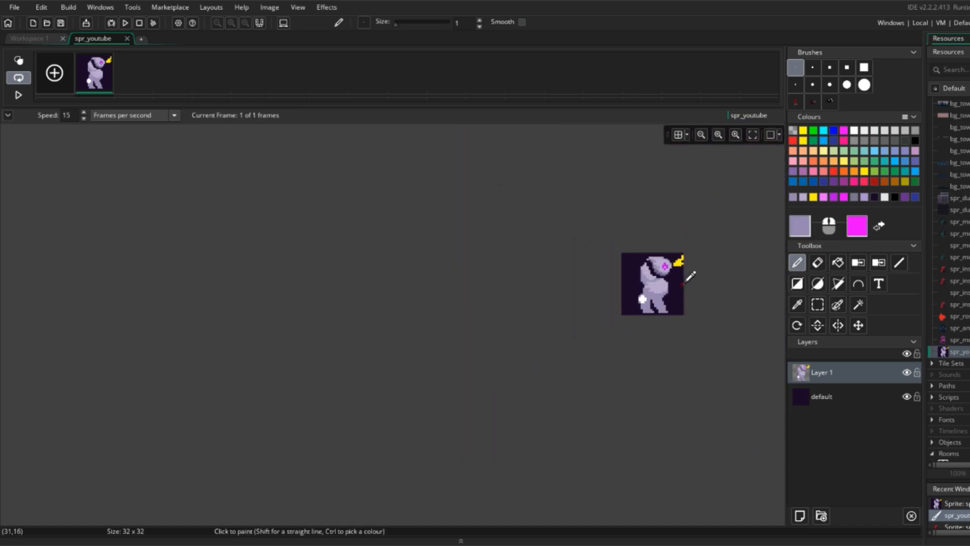
Step: Shade the lower outer edge of the upper back dark lavender, blending it inward with mid lavender
scroll(686, 282, "up", 3)
scroll(662, 283, "up", 1)
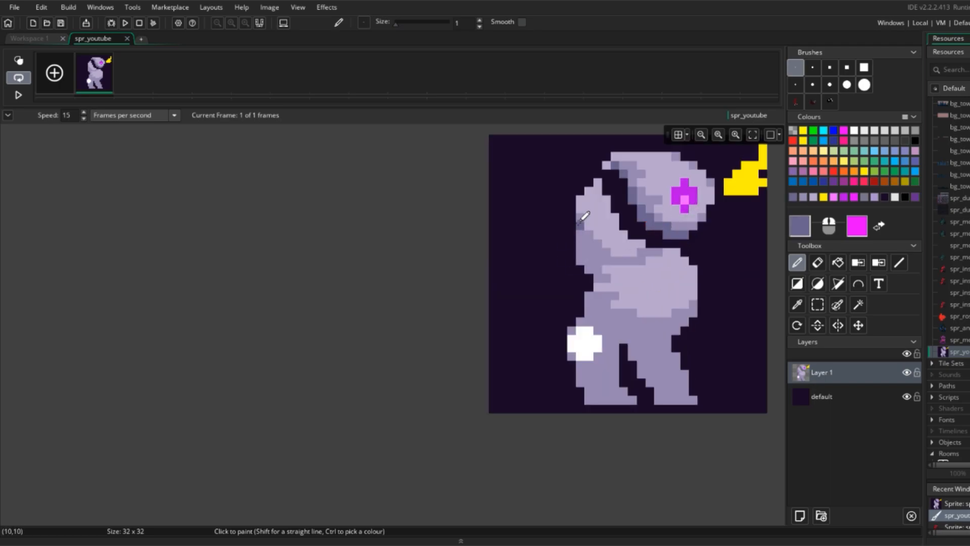
scroll(598, 250, "down", 1)
scroll(629, 282, "up", 2)
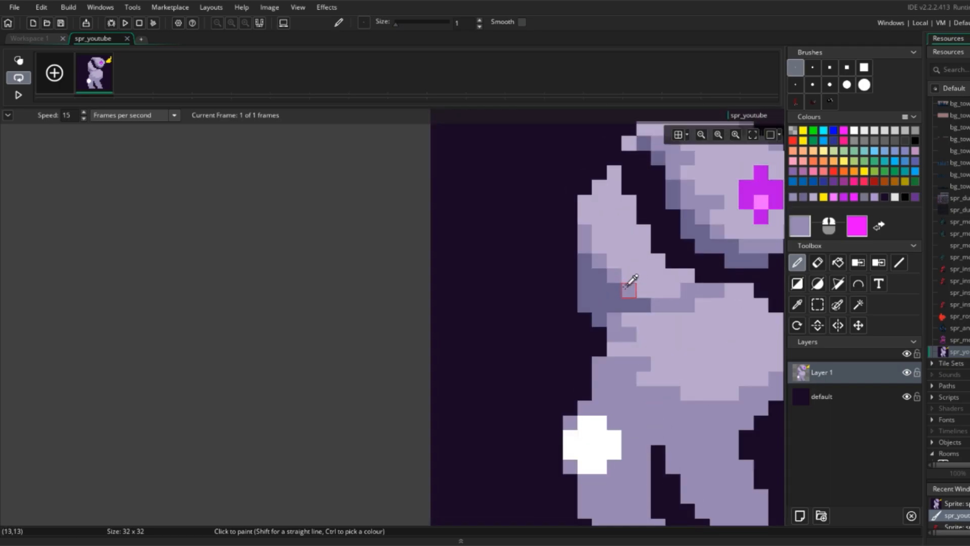
scroll(595, 259, "down", 3)
scroll(545, 230, "up", 2)
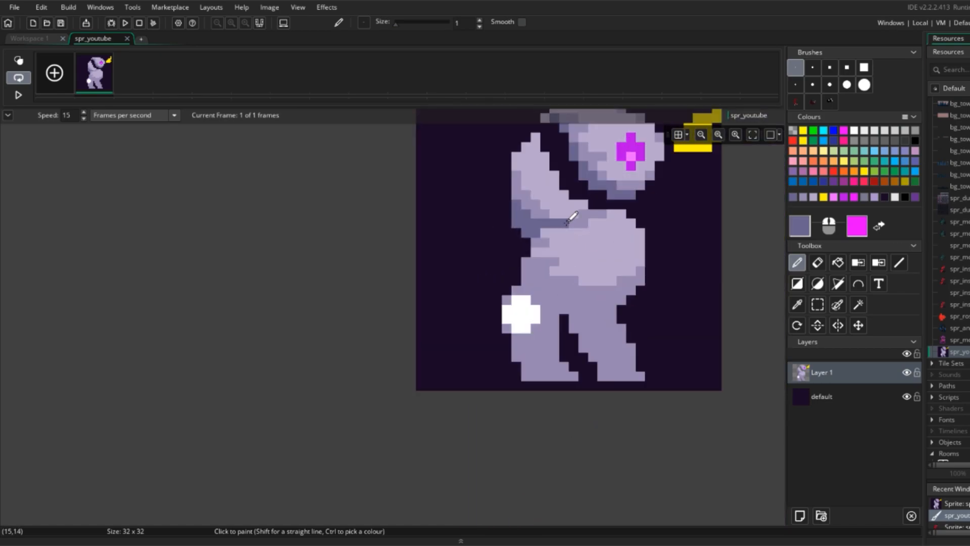
Step: Refine the dark and mid lavender shading along the seam where the upper back meets the torso
scroll(550, 236, "down", 3)
scroll(622, 228, "up", 5)
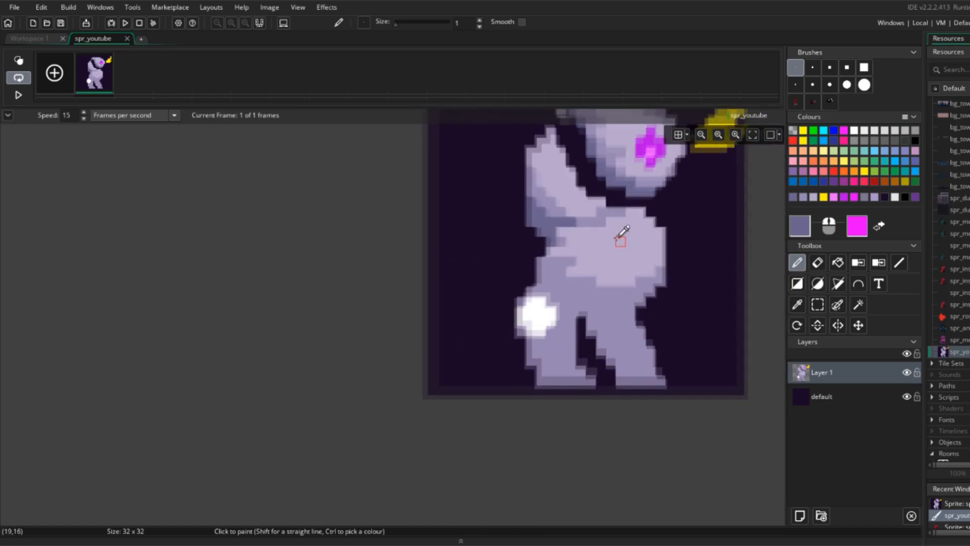
scroll(652, 224, "down", 5)
scroll(651, 225, "up", 3)
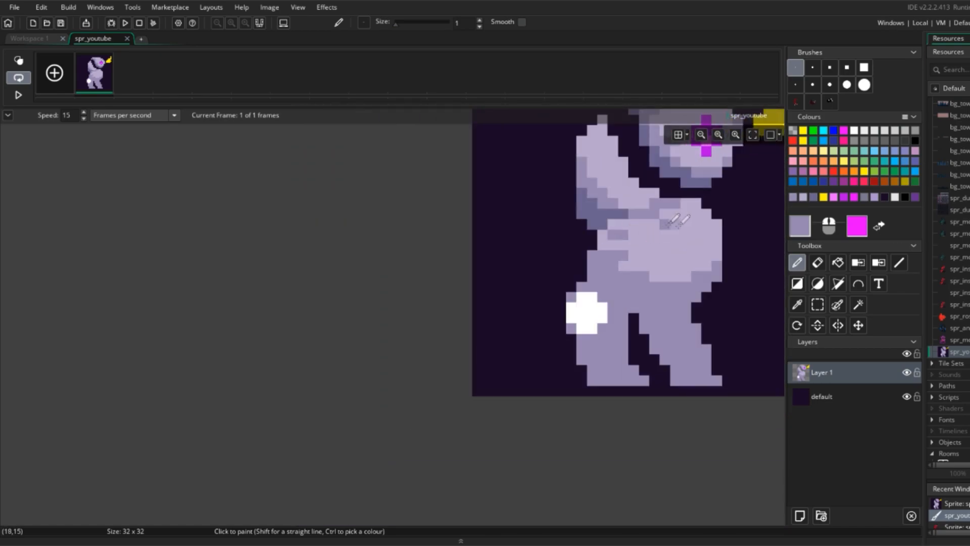
scroll(687, 218, "down", 1)
scroll(707, 226, "up", 1)
scroll(672, 230, "down", 3)
scroll(710, 243, "up", 3)
scroll(682, 237, "down", 3)
scroll(714, 228, "up", 3)
scroll(679, 212, "down", 2)
scroll(687, 217, "up", 2)
scroll(682, 217, "down", 2)
scroll(629, 204, "up", 2)
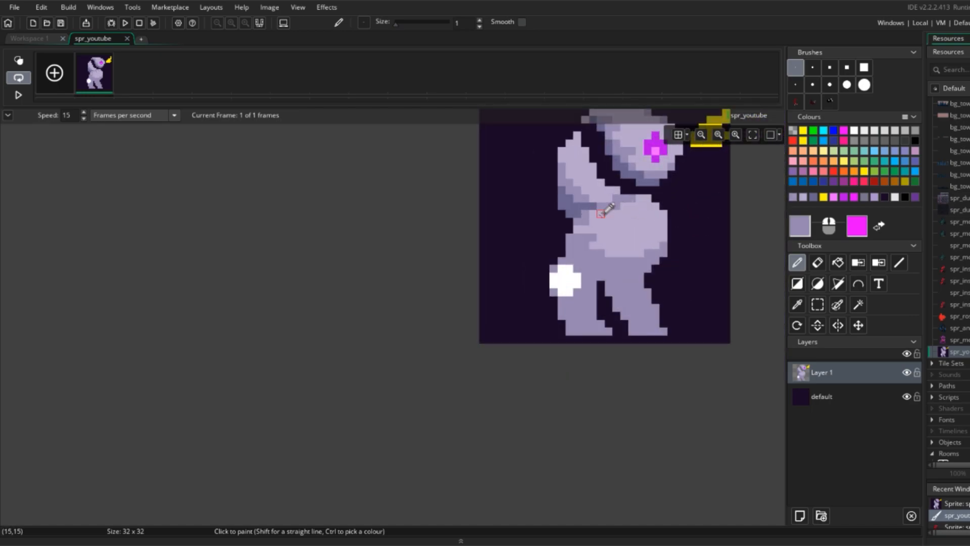
scroll(624, 224, "down", 2)
scroll(628, 231, "up", 2)
Step: Separate the front leg from the body with a dark lavender line and fill the leg dark lavender
left_click(598, 242, "ctrl")
left_click(571, 200, "ctrl")
scroll(601, 221, "down", 2)
scroll(599, 217, "up", 3)
left_click_drag(599, 272, 669, 271)
key("f")
left_click(682, 311)
Step: Reshape the upper edge of the dark front leg into a slant with mid lavender pixels
key("d")
scroll(713, 277, "down", 3)
scroll(717, 275, "up", 3)
left_click(696, 281, "ctrl")
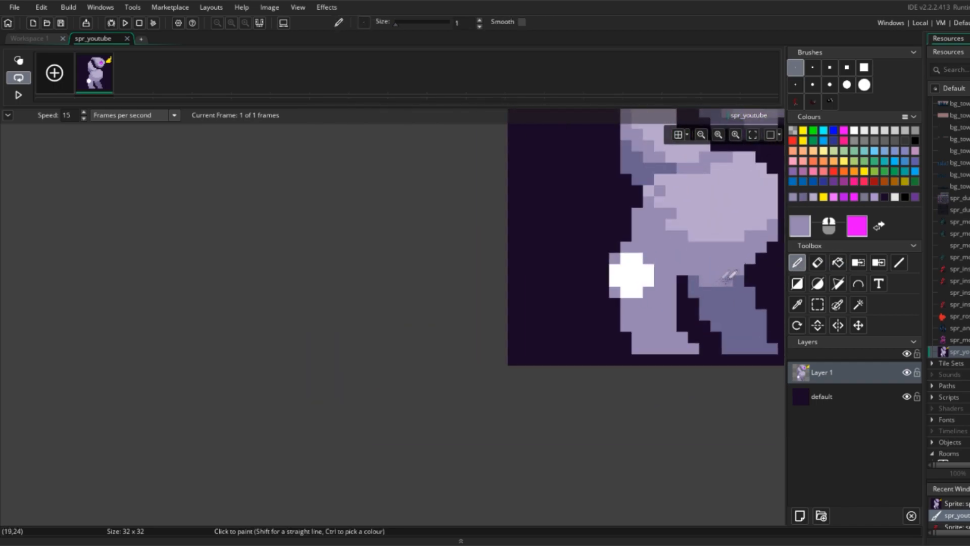
scroll(727, 277, "down", 3)
scroll(529, 268, "up", 4)
scroll(628, 228, "down", 4)
scroll(690, 196, "up", 3)
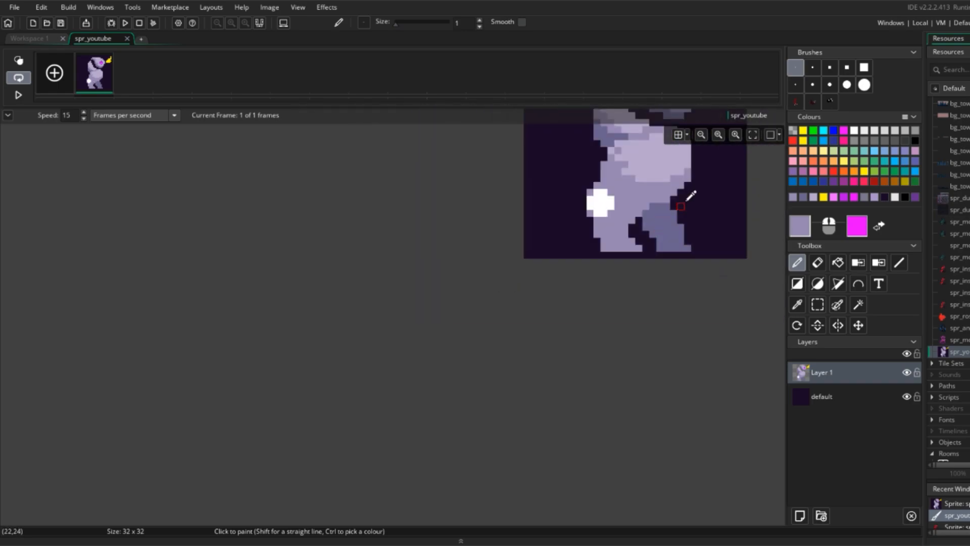
Step: Move the white tail one pixel toward the body and erase an edge pixel beside it
scroll(652, 212, "up", 2)
key("s")
left_click_drag(539, 224, 600, 262)
key("e")
left_click(564, 212)
scroll(653, 211, "down", 2)
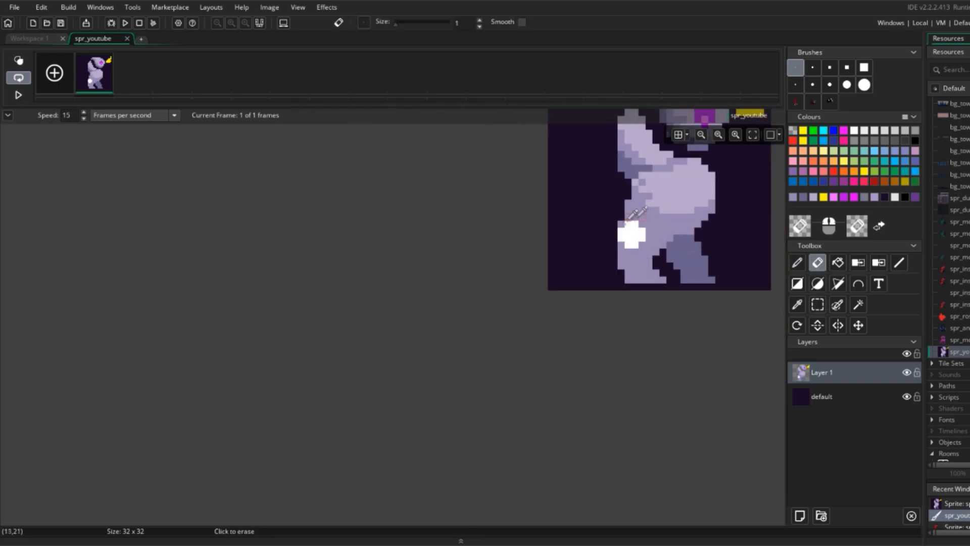
Step: Erase the outer edge pixels down the back of the rear leg and shorten its toe by one pixel
scroll(621, 212, "up", 2)
left_click_drag(624, 334, 624, 346)
scroll(672, 372, "down", 2)
left_click(699, 371)
key("d")
scroll(695, 363, "down", 2)
key("e")
left_click(667, 369)
key("d")
Step: Paint the soles of both feet white, four pixels on the rear foot and three on the front foot
scroll(693, 370, "up", 5)
left_click(658, 311, "ctrl")
left_click_drag(662, 377, 695, 378)
left_click(537, 340, "ctrl")
left_click(627, 339, "ctrl")
left_click_drag(603, 352, 671, 355)
scroll(688, 349, "down", 5)
scroll(663, 347, "up", 4)
left_click(599, 355, "ctrl")
scroll(673, 352, "down", 4)
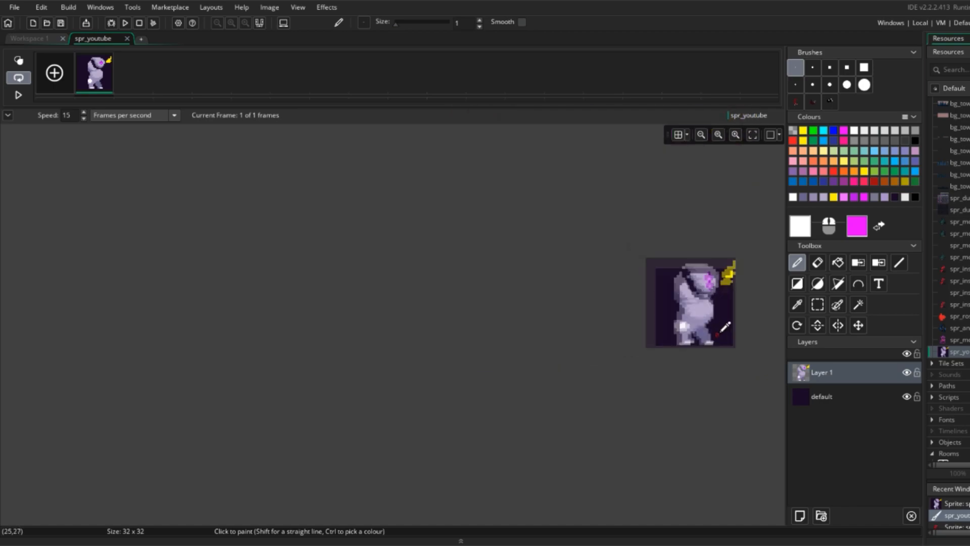
scroll(724, 325, "up", 1)
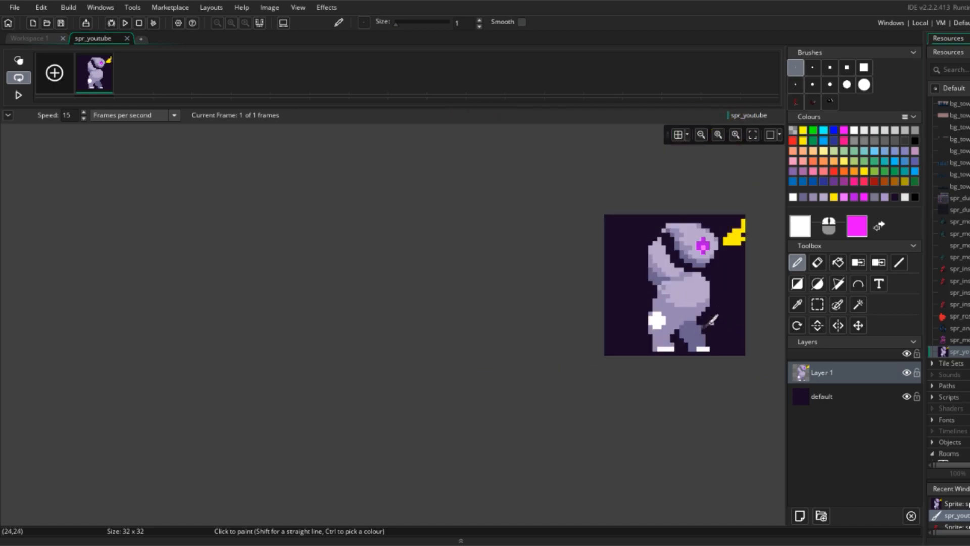
scroll(701, 339, "up", 1)
scroll(659, 332, "up", 1)
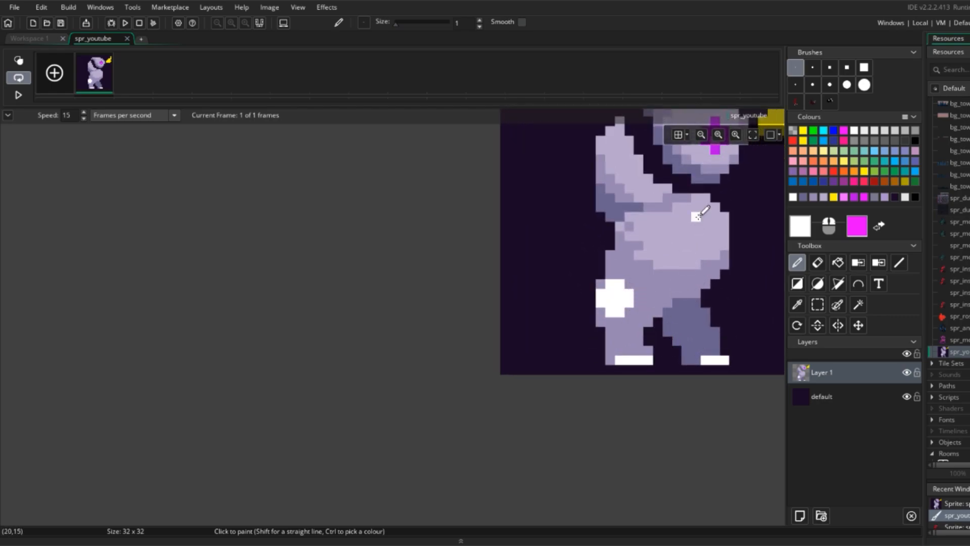
Step: Try the eye's purple on the soles of both feet and undo the front foot's stroke
scroll(693, 215, "up", 1)
left_click(696, 161, "ctrl")
left_click_drag(609, 388, 635, 388)
key("ctrl+z")
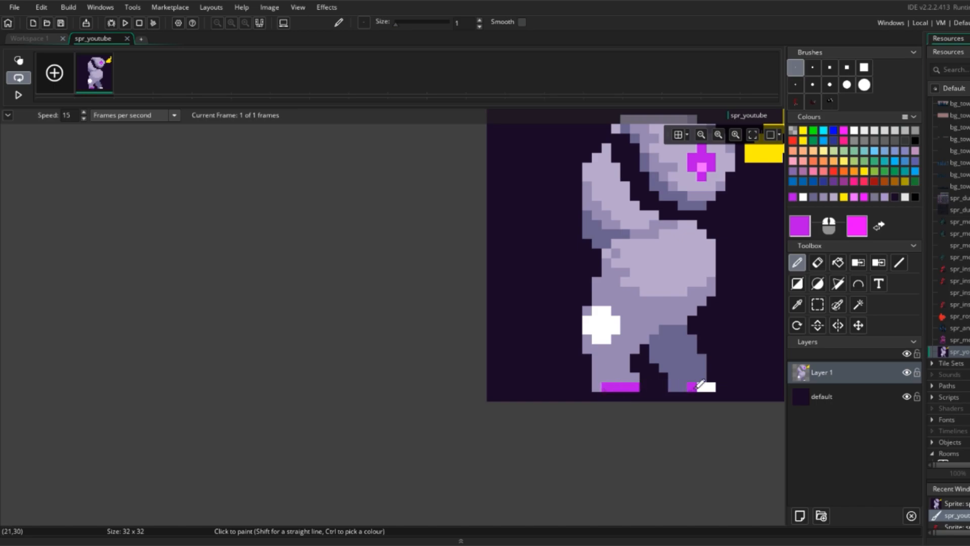
Step: Paint the rear foot's sole in the eye's light pink and the front foot's sole in its purple
left_click(701, 166, "ctrl")
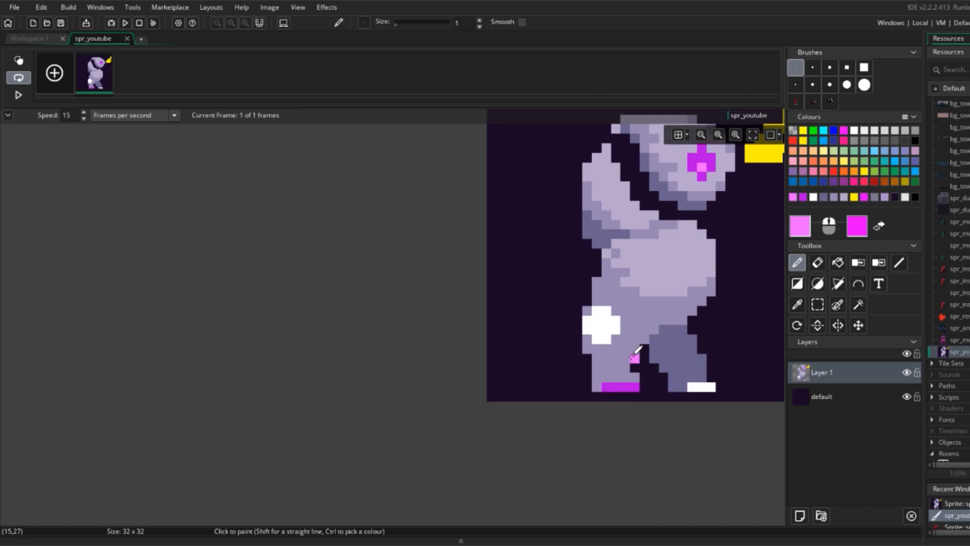
right_click(618, 387, "ctrl")
left_click_drag(604, 387, 637, 387)
right_click_drag(689, 387, 710, 388)
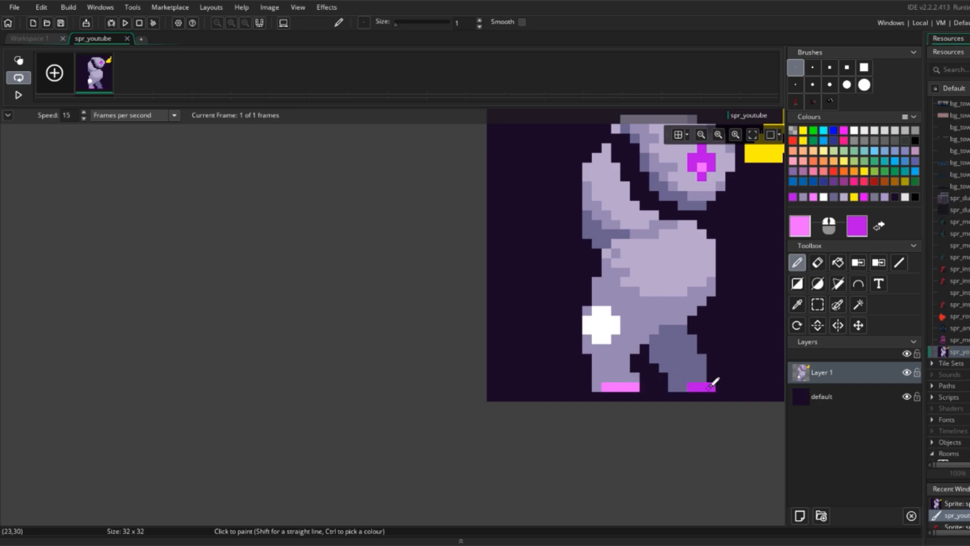
Step: Add a purple heel pixel behind the rear foot's pink sole
scroll(737, 323, "down", 4)
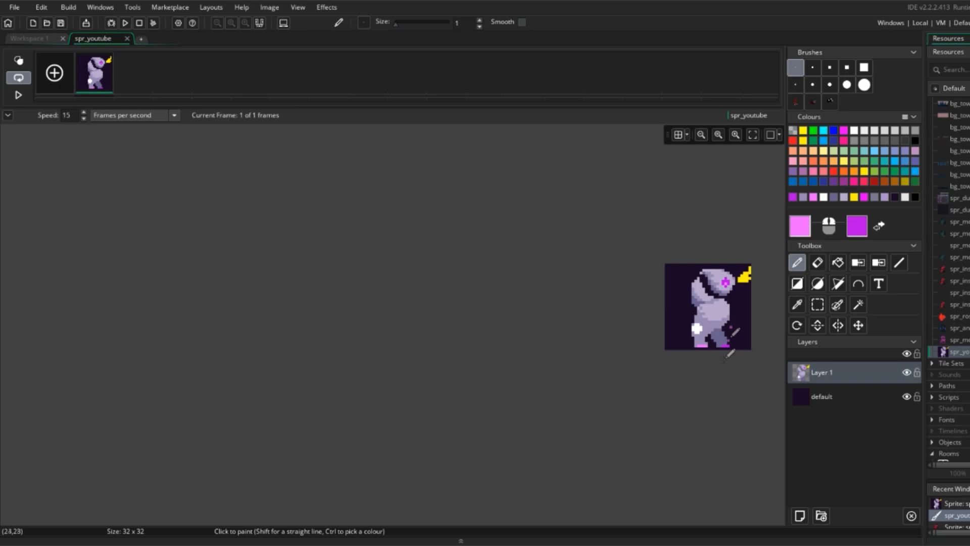
scroll(723, 340, "up", 5)
left_click(745, 353, "ctrl")
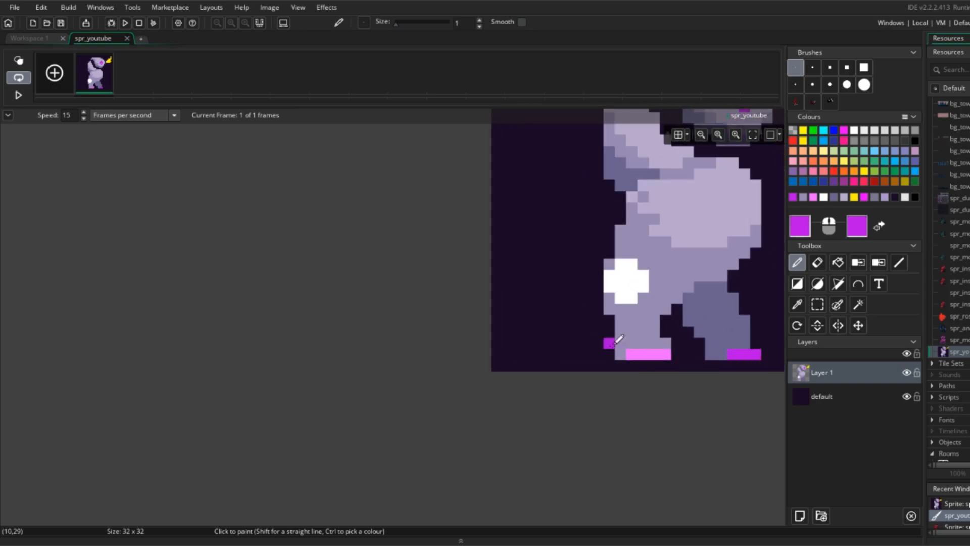
scroll(698, 347, "down", 5)
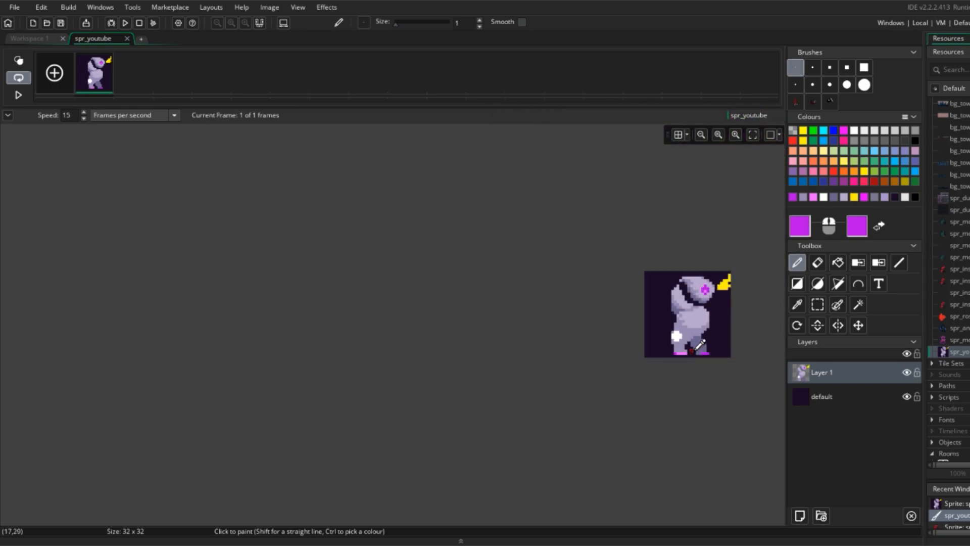
scroll(726, 351, "up", 3)
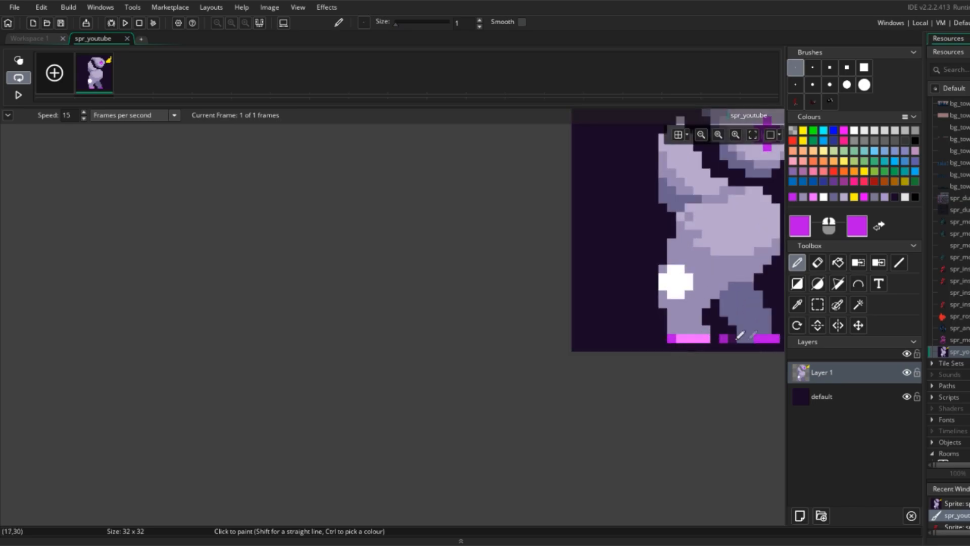
Step: Mix a muted pink with hue 290, saturation 55 and value 94 and paint the front foot's three toe pixels with it
scroll(702, 328, "up", 1)
left_click(804, 227)
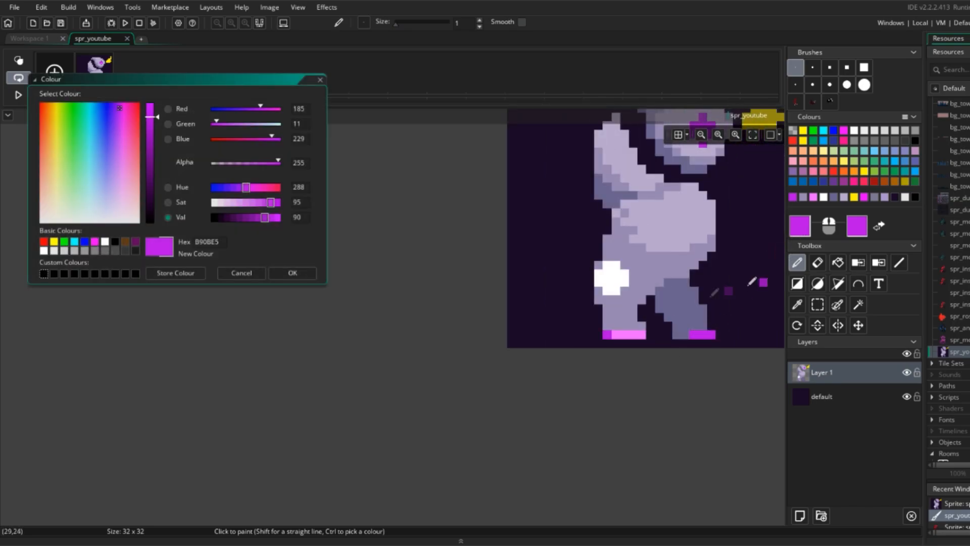
left_click(306, 274)
left_click(624, 333, "ctrl")
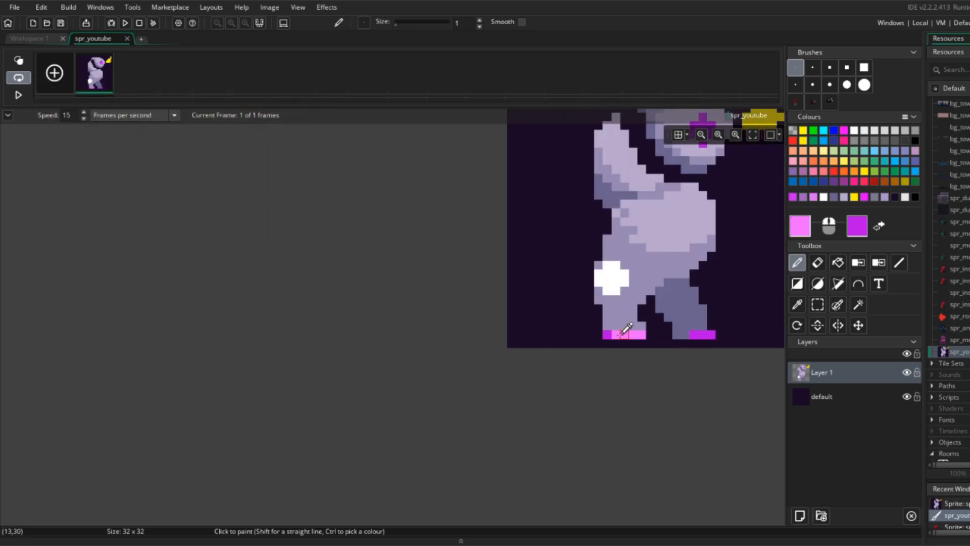
left_click(800, 229)
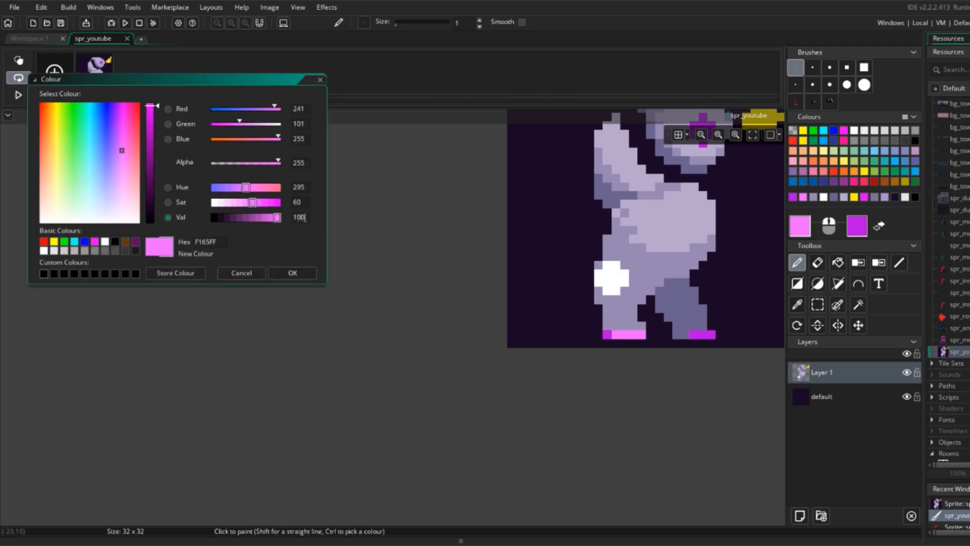
type("94")
left_click(307, 203)
key("BackSpace")
type("55")
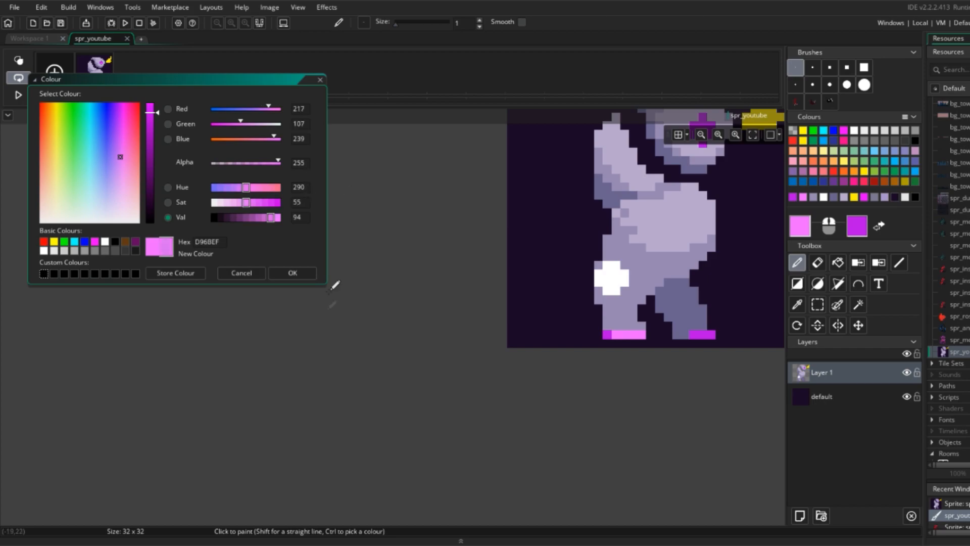
left_click(296, 273)
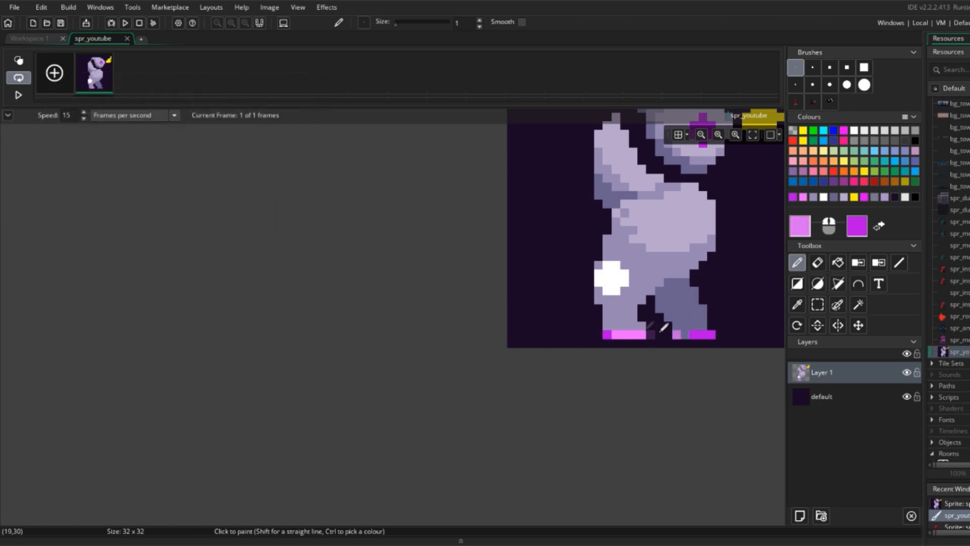
left_click_drag(710, 334, 690, 334)
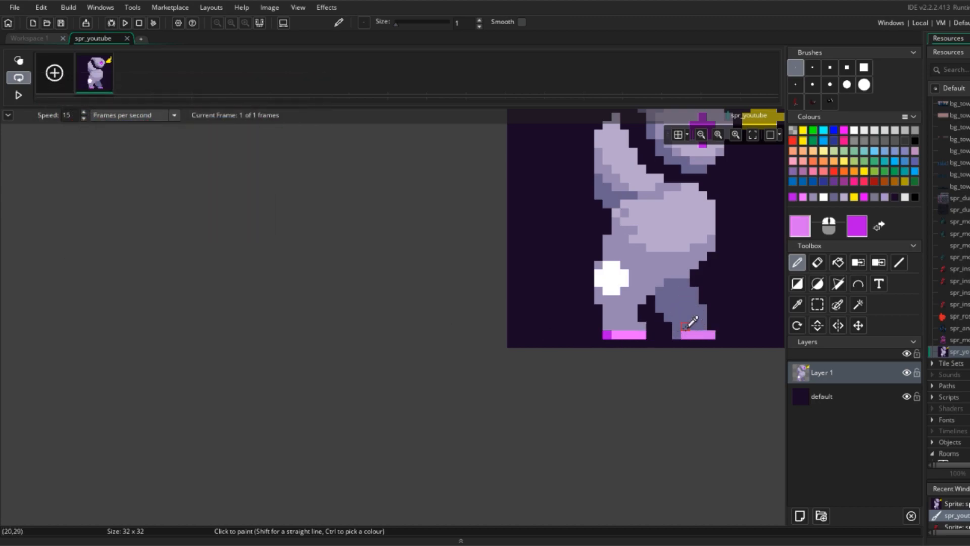
left_click(686, 326, "ctrl")
Step: Mix a darker shade of the heel's purple and paint the front foot's heel with it
left_click(608, 333, "ctrl")
double_click(803, 228)
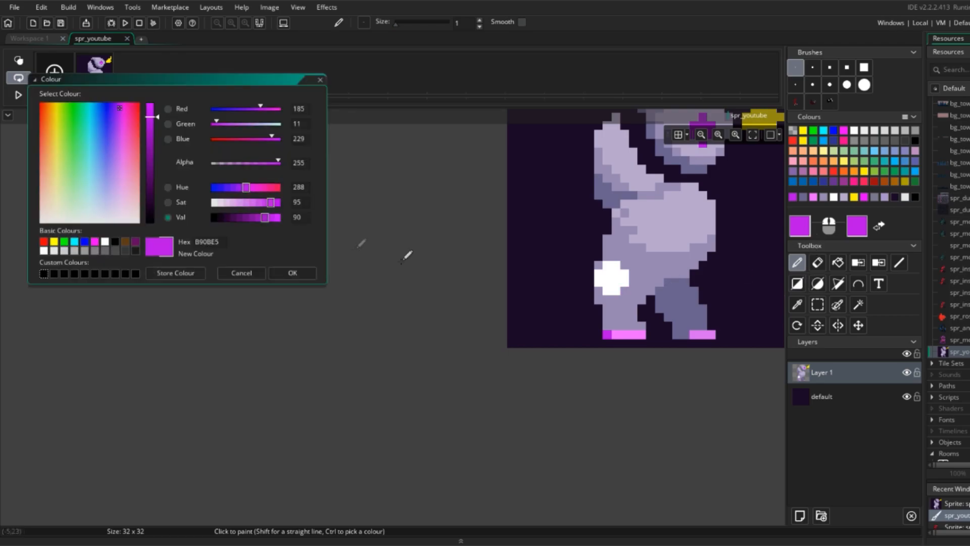
left_click(262, 217)
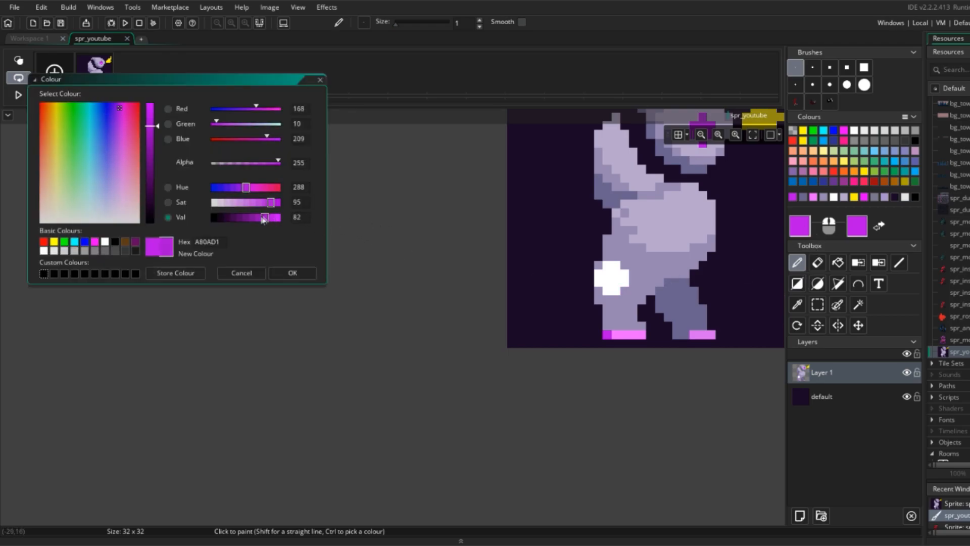
key("BackSpace")
type("0")
left_click(291, 273)
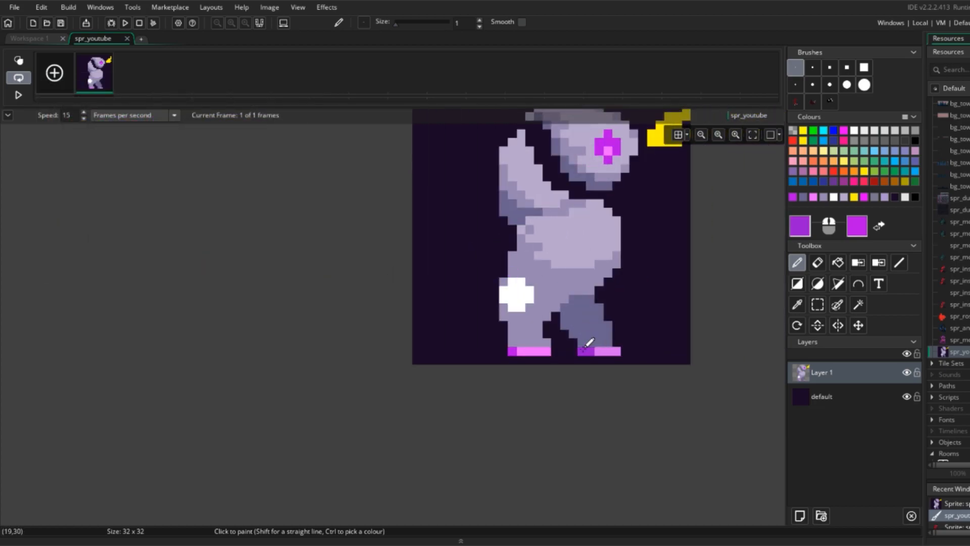
scroll(596, 318, "down", 3)
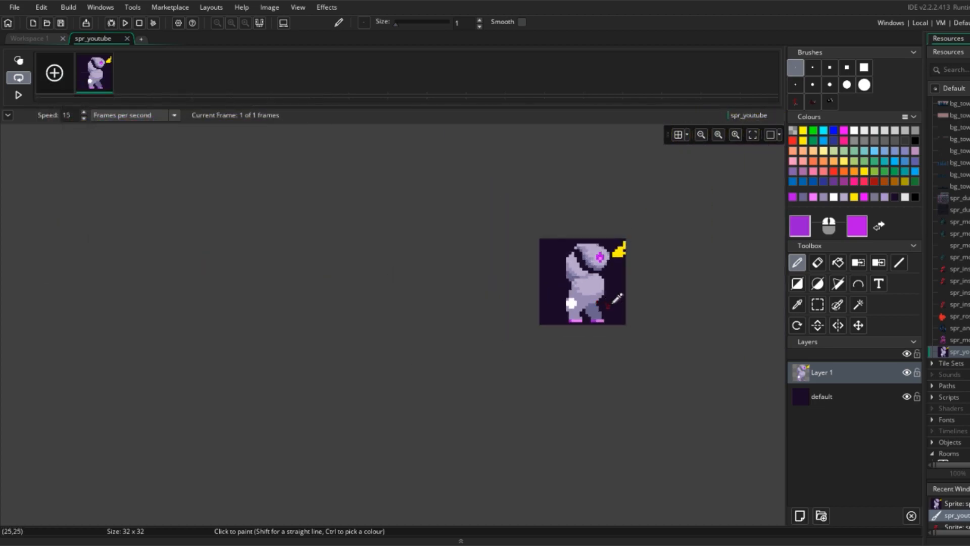
Step: Extend the darker purple along the front foot's sole and restore the muted pink on its toe pixels
scroll(605, 319, "up", 6)
left_click_drag(563, 323, 576, 322)
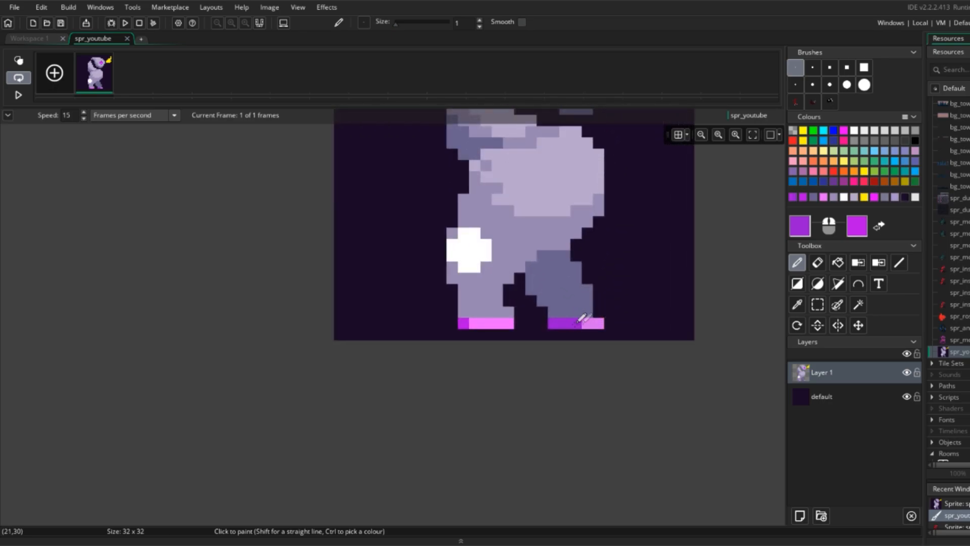
scroll(629, 298, "down", 5)
scroll(629, 299, "up", 5)
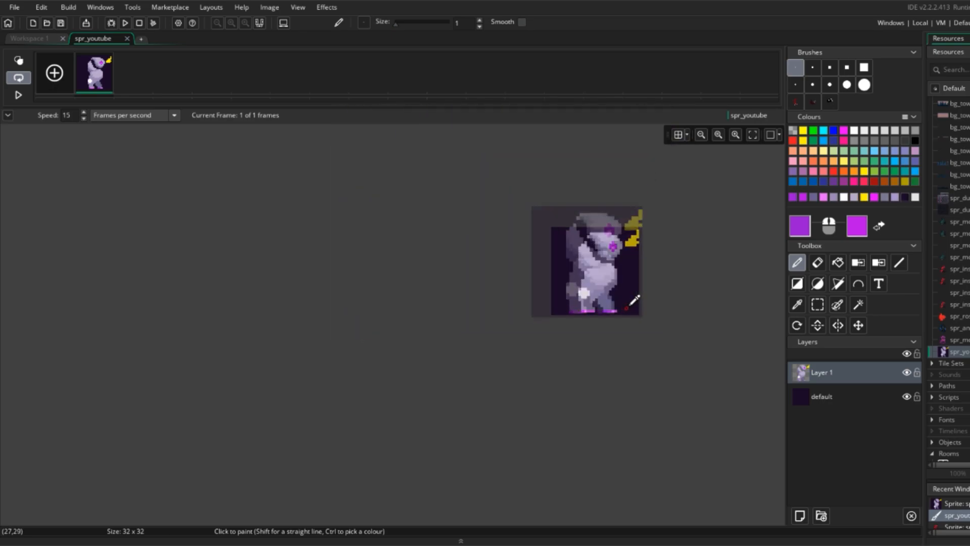
left_click(595, 316, "ctrl")
scroll(613, 309, "down", 4)
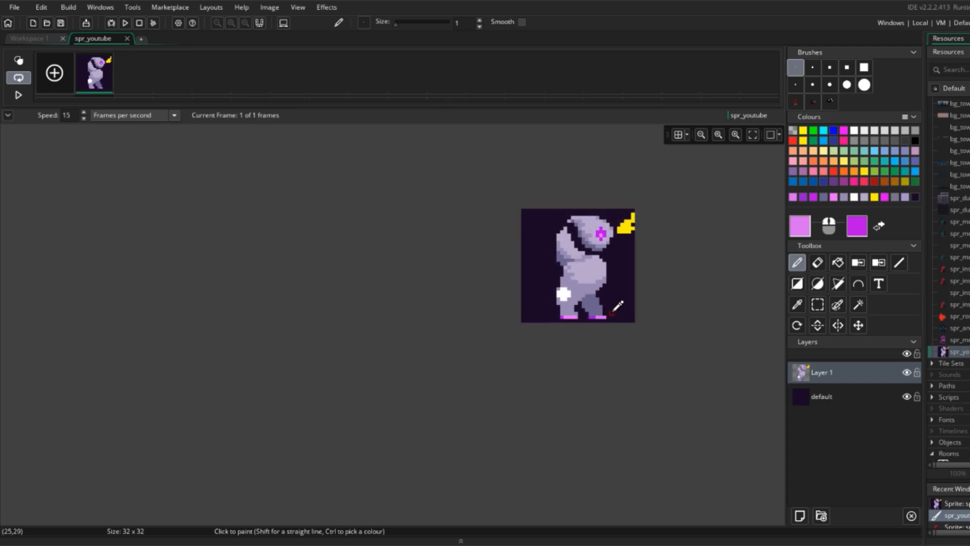
scroll(606, 311, "up", 4)
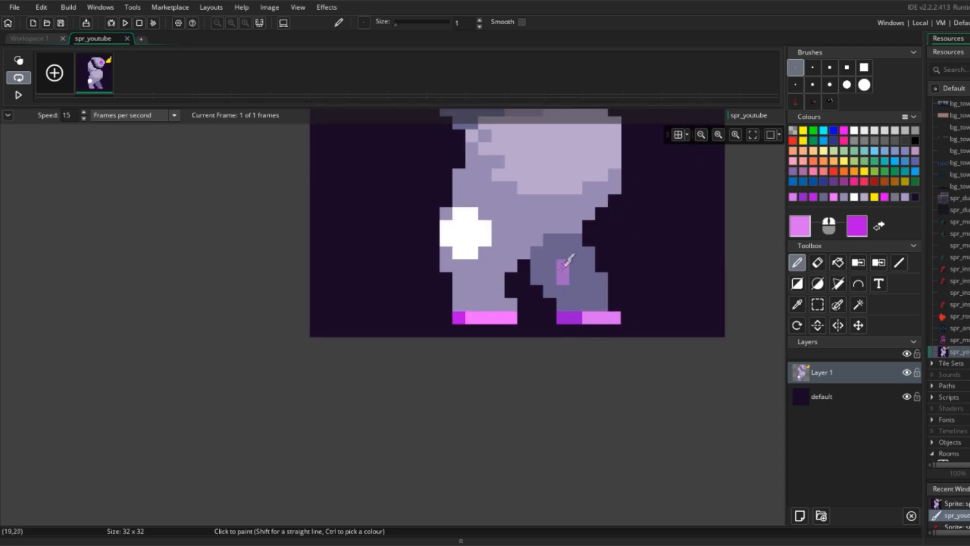
Step: Add a dark lavender pixel on top of the front foot's toe
scroll(650, 260, "down", 1)
left_click(612, 282, "ctrl")
left_click(619, 309)
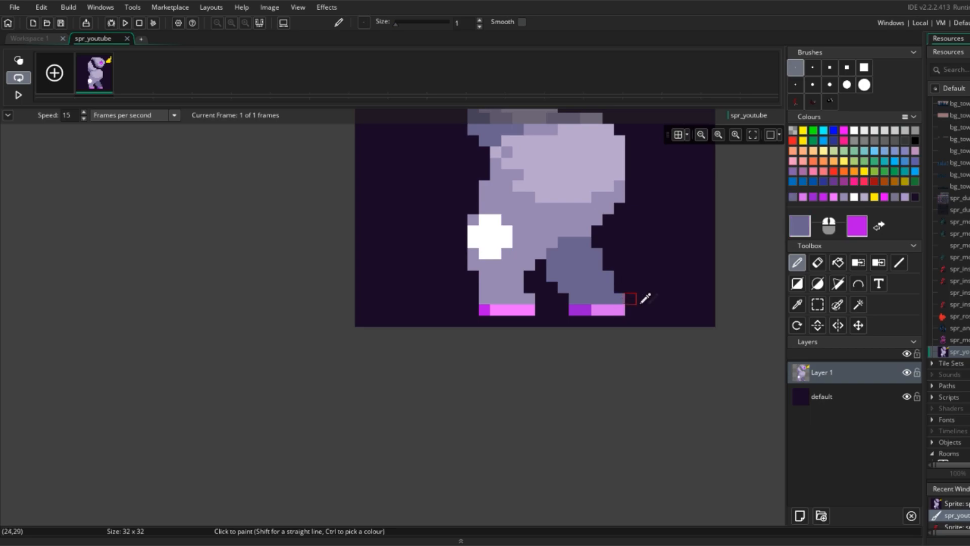
scroll(643, 296, "down", 3)
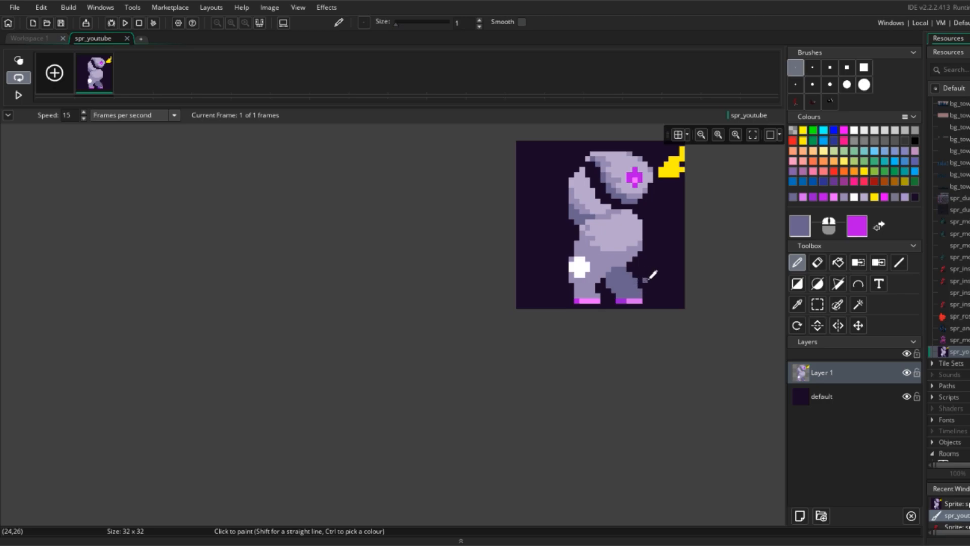
Step: Reshape the front leg's outer edge between knee and foot by erasing and repainting dark lavender pixels
scroll(621, 280, "up", 3)
key("e")
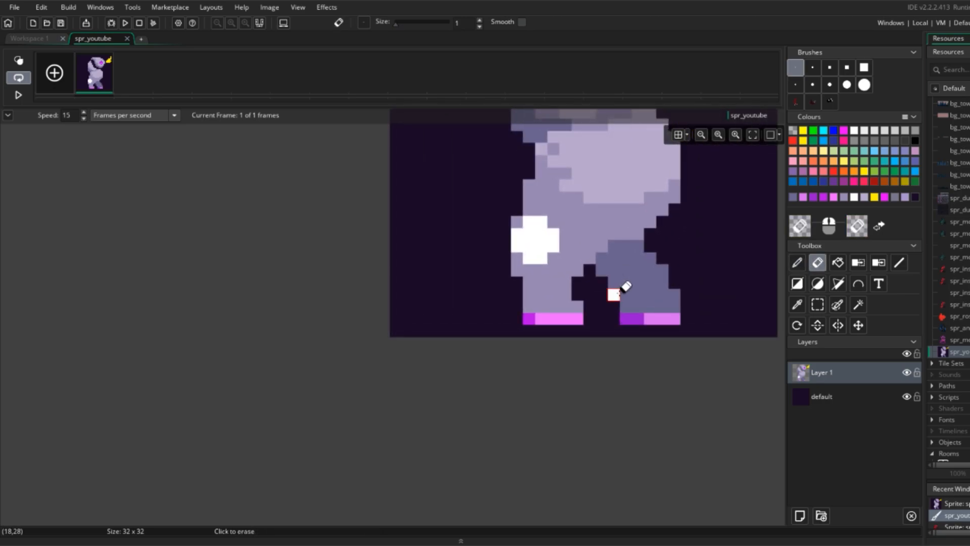
scroll(679, 288, "down", 1)
key("d")
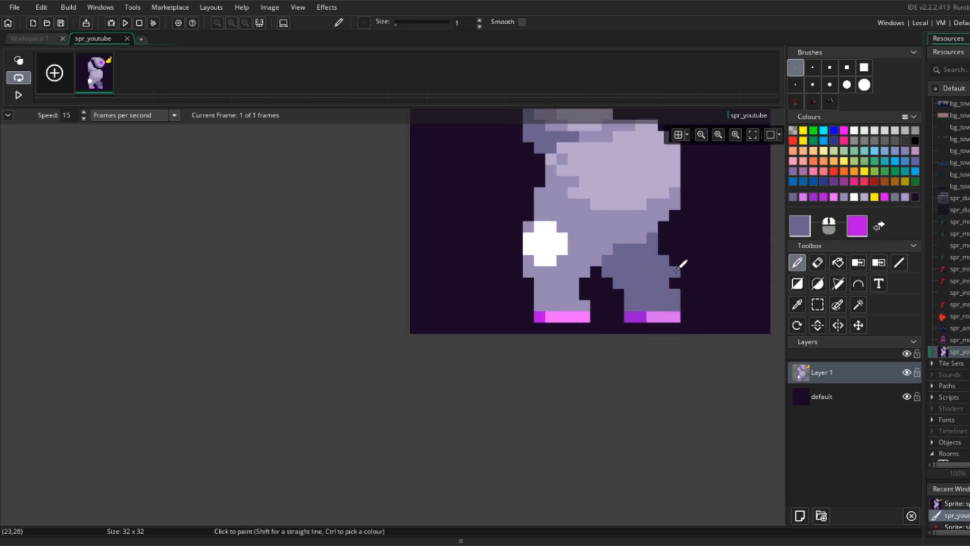
scroll(708, 262, "down", 1)
scroll(708, 262, "down", 4)
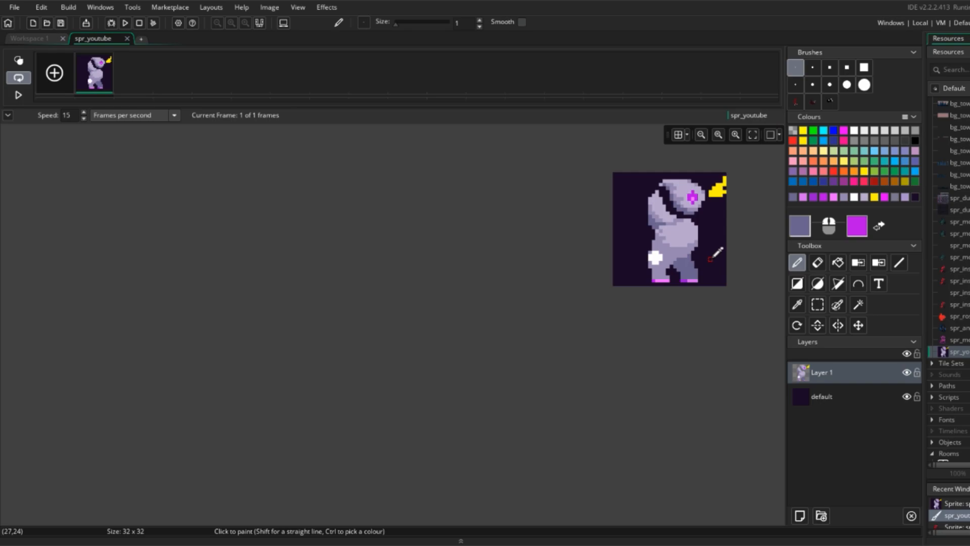
scroll(710, 258, "up", 3)
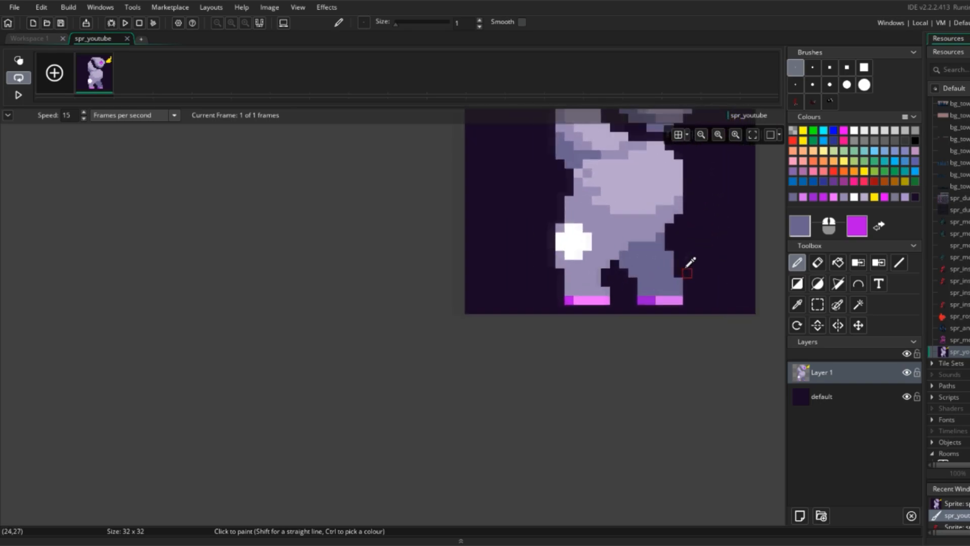
scroll(710, 266, "down", 4)
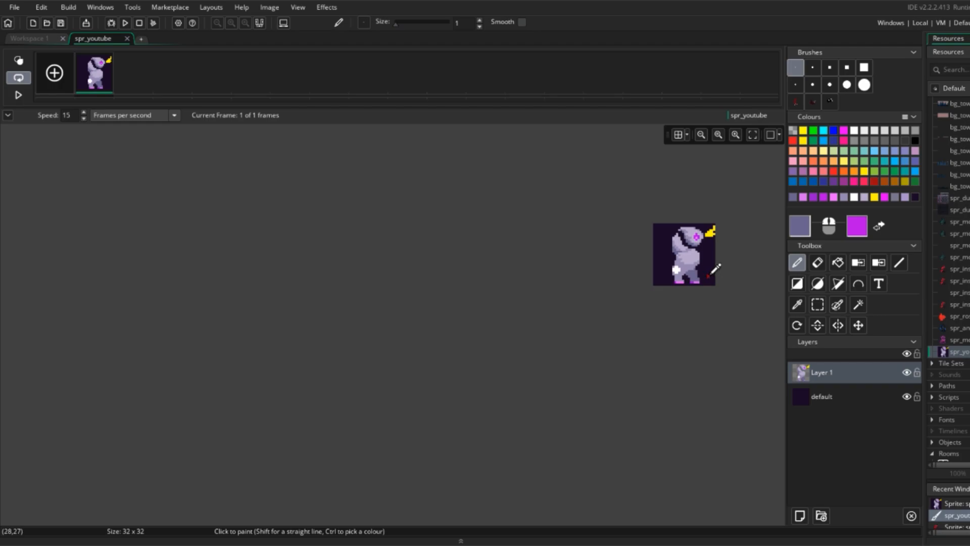
Step: Paint a light lavender highlight up the rear leg from above the foot to the thigh, using the belly's lavender
scroll(712, 271, "up", 3)
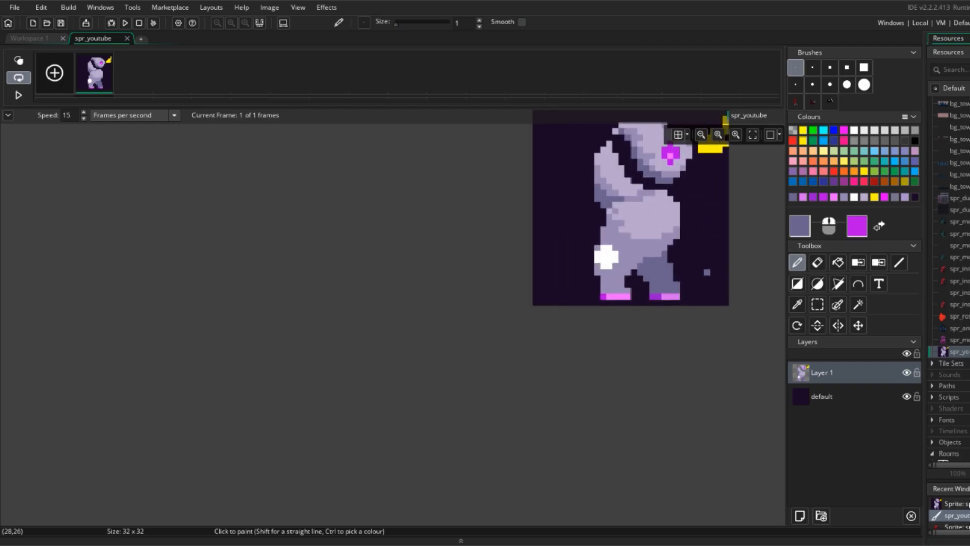
scroll(614, 275, "up", 3)
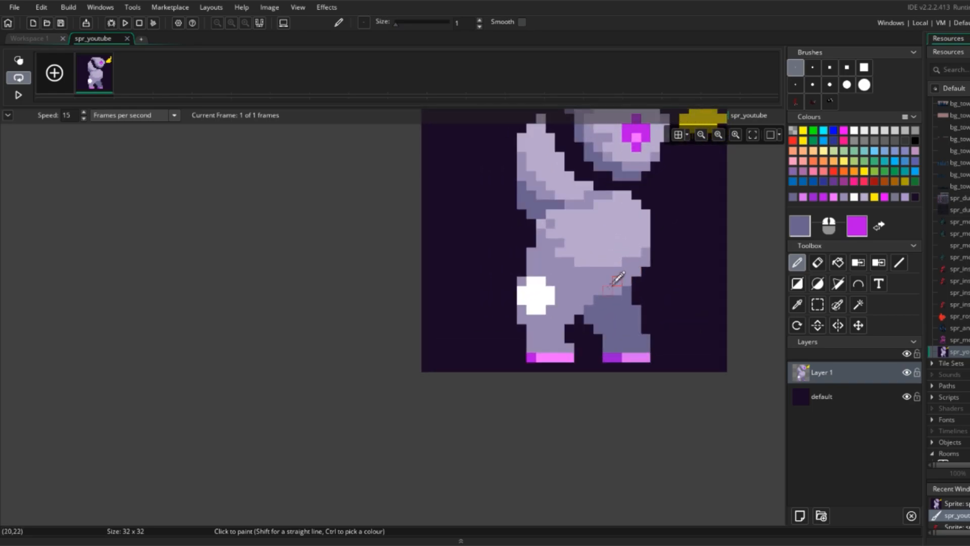
left_click(573, 212, "ctrl")
mouse_move(547, 347)
left_mouse_down()
mouse_move(543, 324)
mouse_move(536, 339)
mouse_move(580, 281)
mouse_move(591, 285)
left_mouse_up()
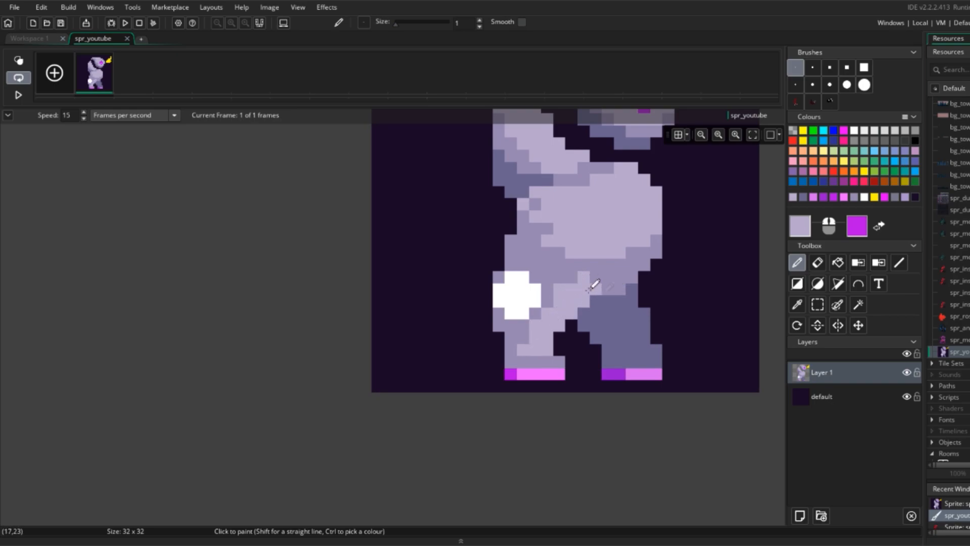
scroll(592, 285, "down", 5)
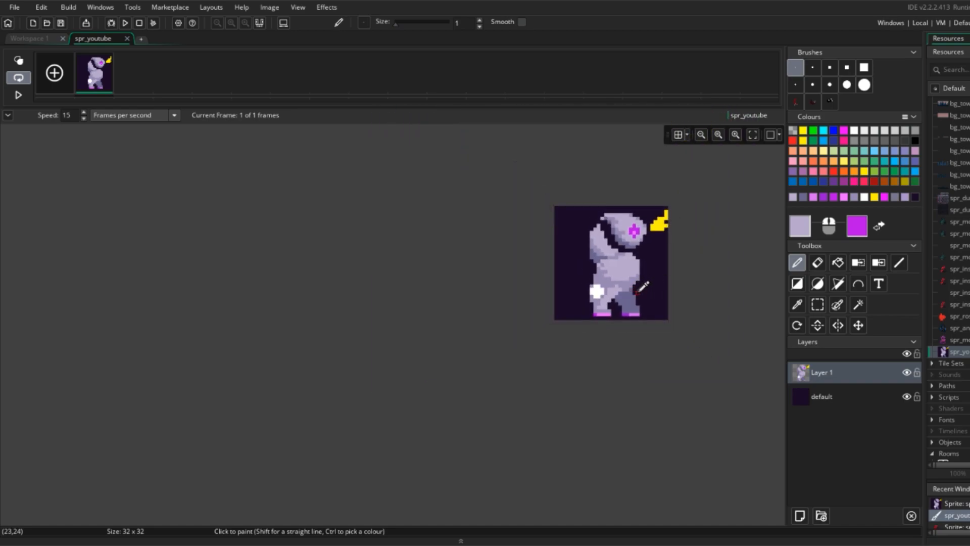
scroll(642, 286, "up", 4)
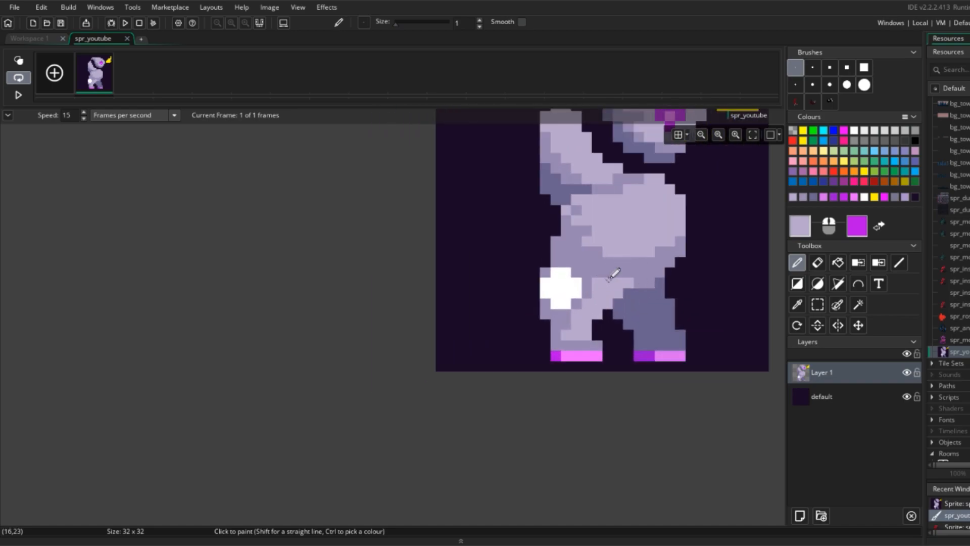
left_click_drag(613, 276, 663, 282)
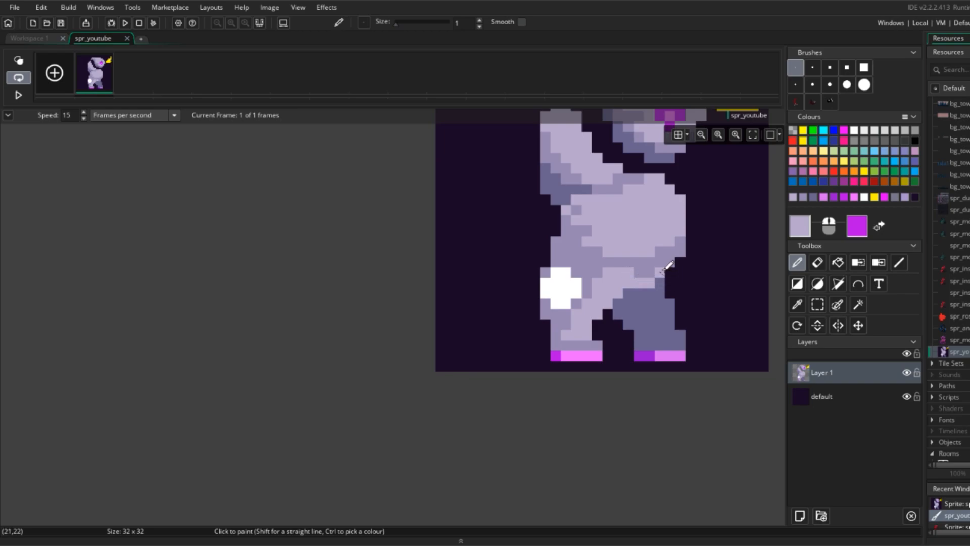
scroll(665, 248, "down", 5, "ctrl")
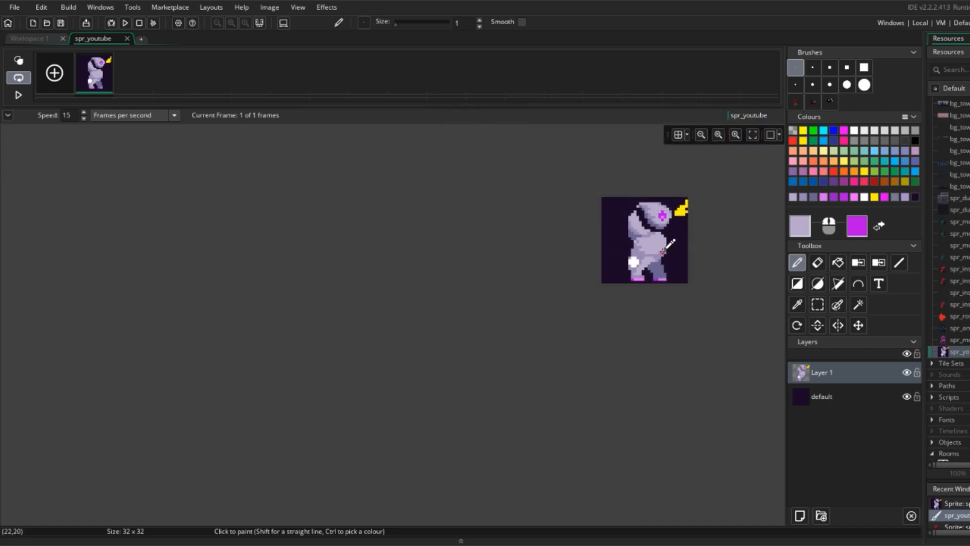
scroll(666, 250, "up", 5, "ctrl")
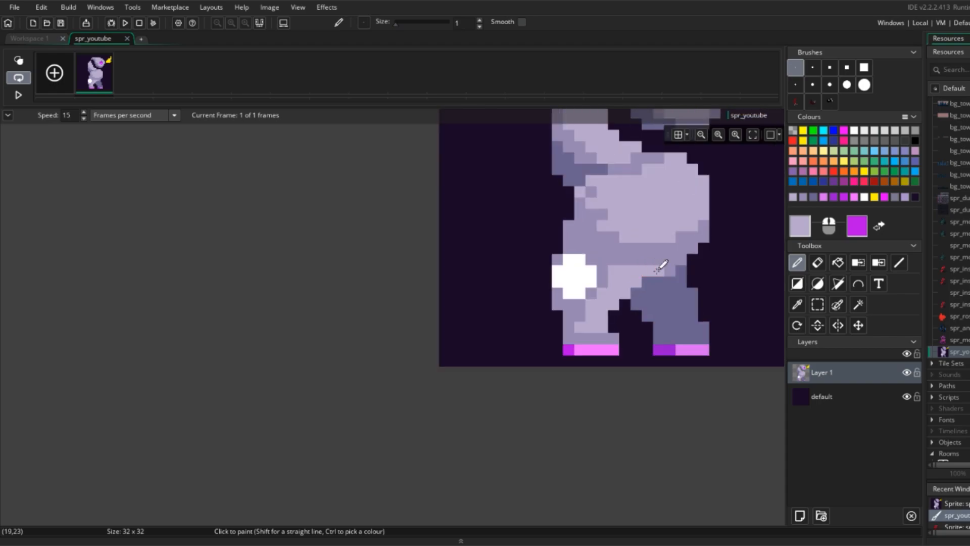
scroll(650, 256, "down", 4, "ctrl")
Step: Shift the white tail one pixel further back, patching the body with mid lavender and clearing stray corner pixels
scroll(645, 272, "up", 5, "ctrl")
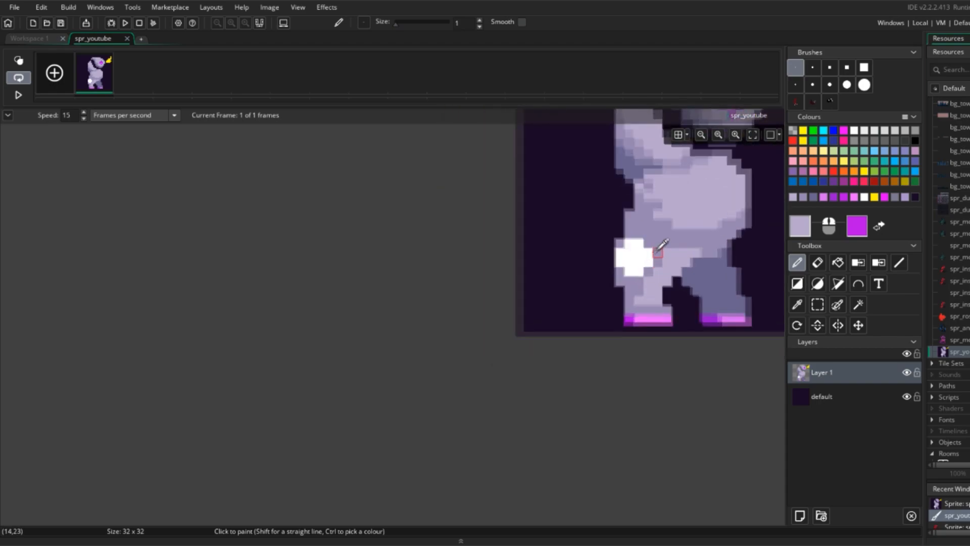
key("s")
key("Left")
mouse_move(642, 274)
left_mouse_down()
mouse_move(611, 239)
mouse_move(647, 276)
left_mouse_up()
key("e")
key("d")
left_click(638, 242, "ctrl")
key("e")
scroll(685, 275, "down", 3, "ctrl")
scroll(680, 282, "up", 3, "ctrl")
key("d")
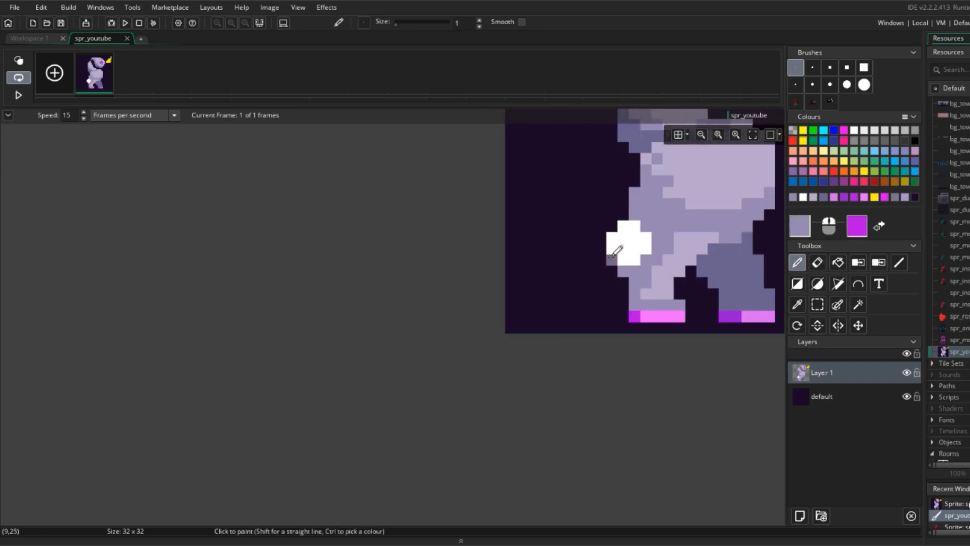
scroll(692, 245, "down", 5, "ctrl")
scroll(708, 244, "up", 3, "ctrl")
scroll(647, 235, "down", 3, "ctrl")
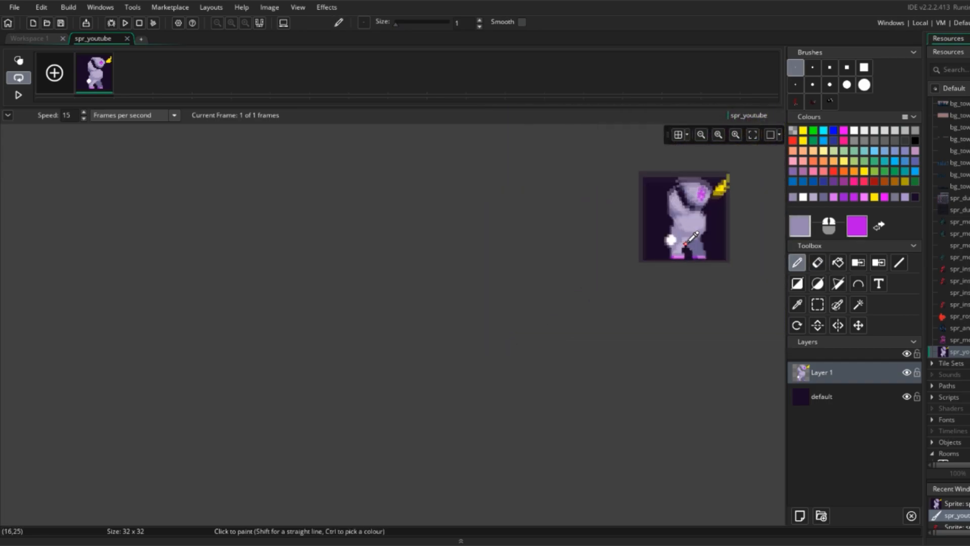
Step: Sample the eye's magenta and start recolouring the inside of the white tail with it
scroll(656, 230, "up", 4, "ctrl")
left_click(653, 232, "ctrl")
left_click(800, 226)
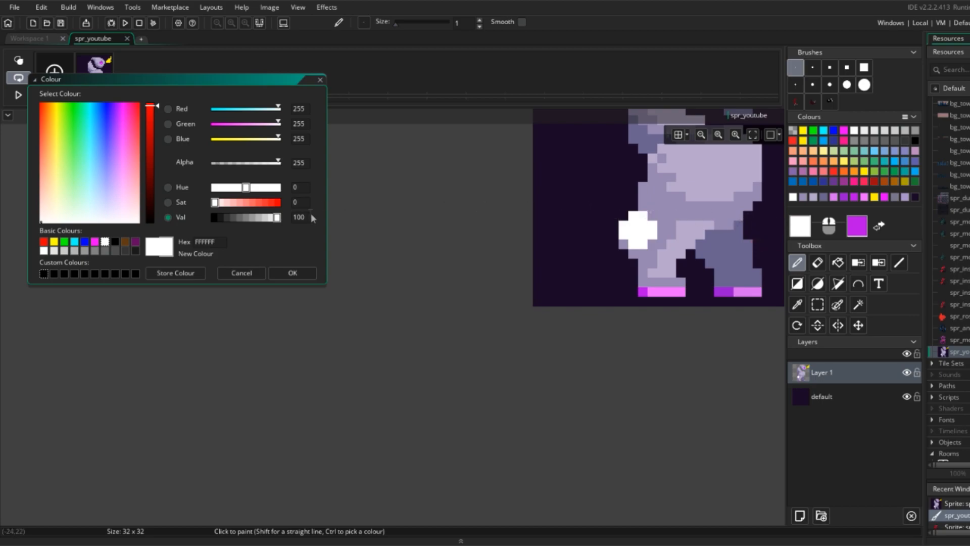
middle_click_drag(601, 238, 495, 319)
middle_click_drag(665, 199, 658, 215)
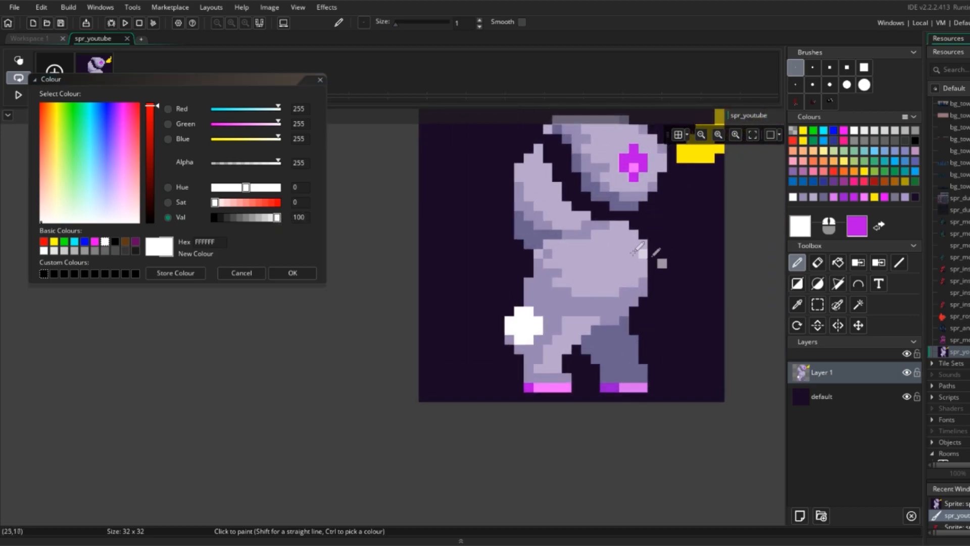
left_click(634, 169, "ctrl")
right_click(635, 166, "ctrl")
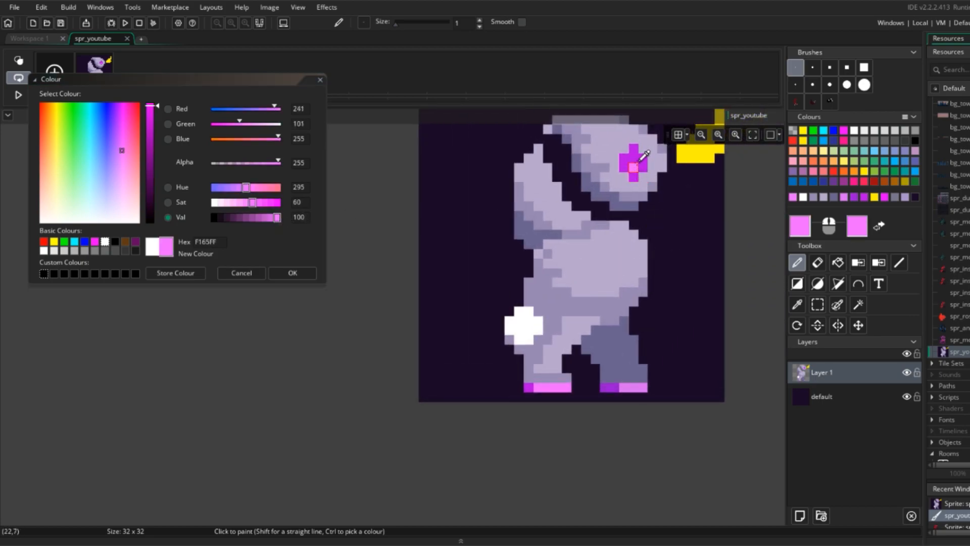
right_click(635, 160, "ctrl")
left_click(292, 273)
left_click_drag(519, 321, 524, 325)
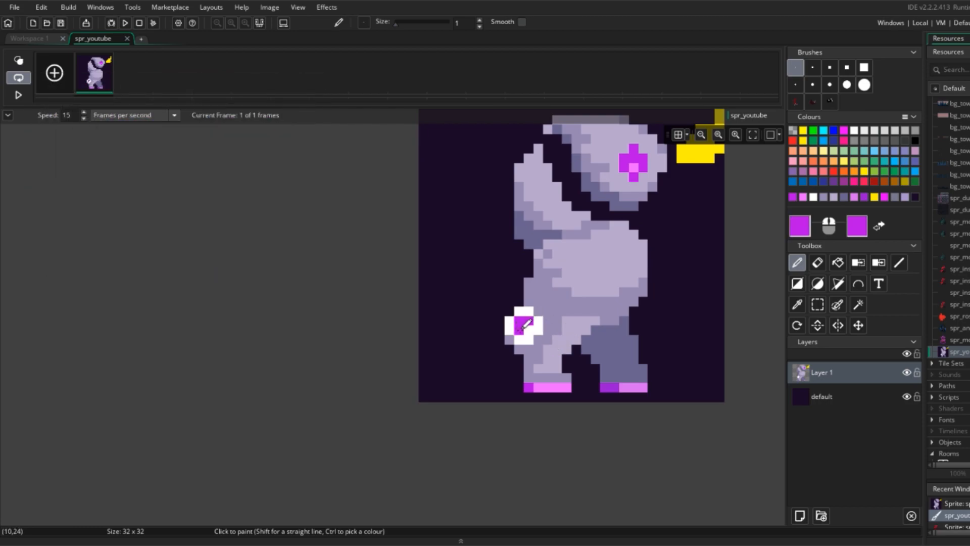
Step: Replace the tail's remaining white with the eye's pink and magenta, restoring mid lavender where the tail meets the body
left_click(631, 166, "ctrl")
mouse_move(520, 318)
left_mouse_down()
mouse_move(526, 340)
mouse_move(560, 334)
mouse_move(559, 306)
left_mouse_up()
scroll(562, 349, "up", 2, "ctrl")
left_click(571, 324, "ctrl")
left_click(559, 335)
left_click(558, 323, "ctrl")
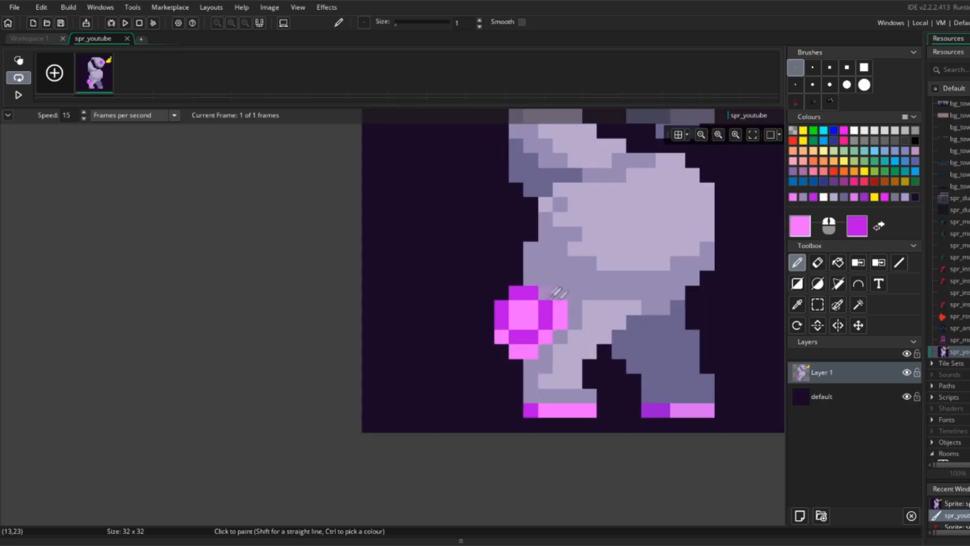
Step: Shade the tail's underside with the front toe's muted pink and add magenta around its pink centre
scroll(556, 293, "down", 3, "ctrl")
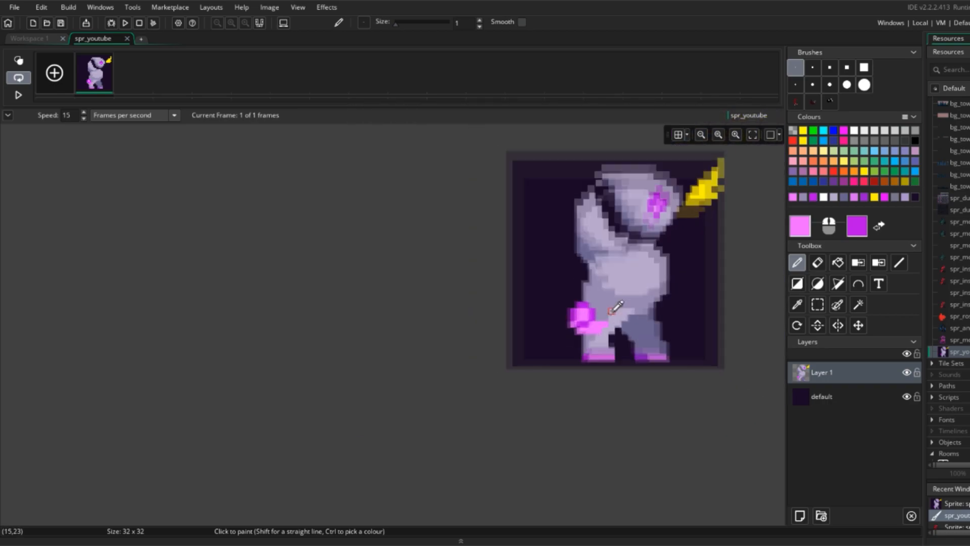
scroll(615, 308, "down", 2, "ctrl")
scroll(615, 308, "up", 3, "ctrl")
scroll(619, 308, "down", 3, "ctrl")
scroll(615, 308, "up", 2, "ctrl")
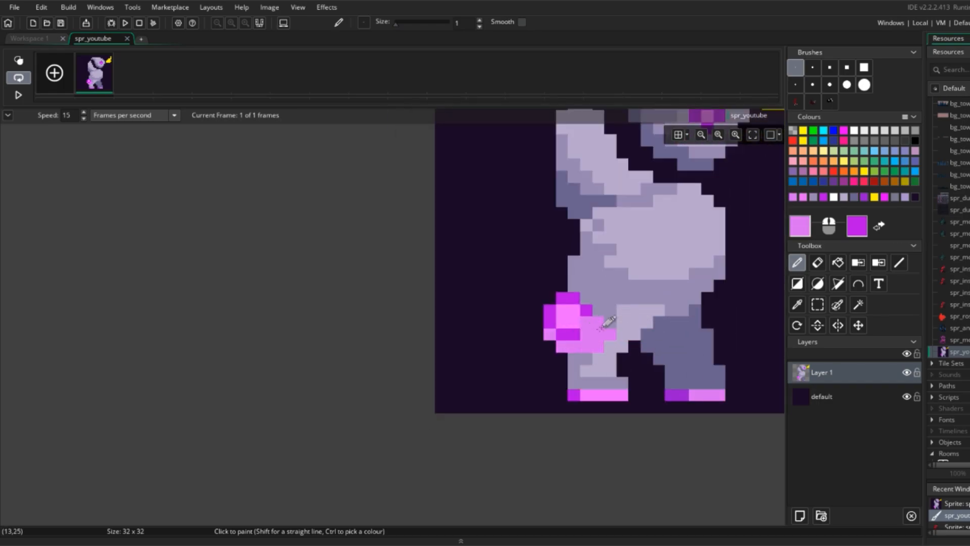
right_click(586, 323)
left_click(598, 310)
Step: Try outlining the tail's upper edge with muted pink
scroll(623, 318, "down", 4, "ctrl")
scroll(631, 320, "up", 4, "ctrl")
left_click_drag(590, 299, 564, 310)
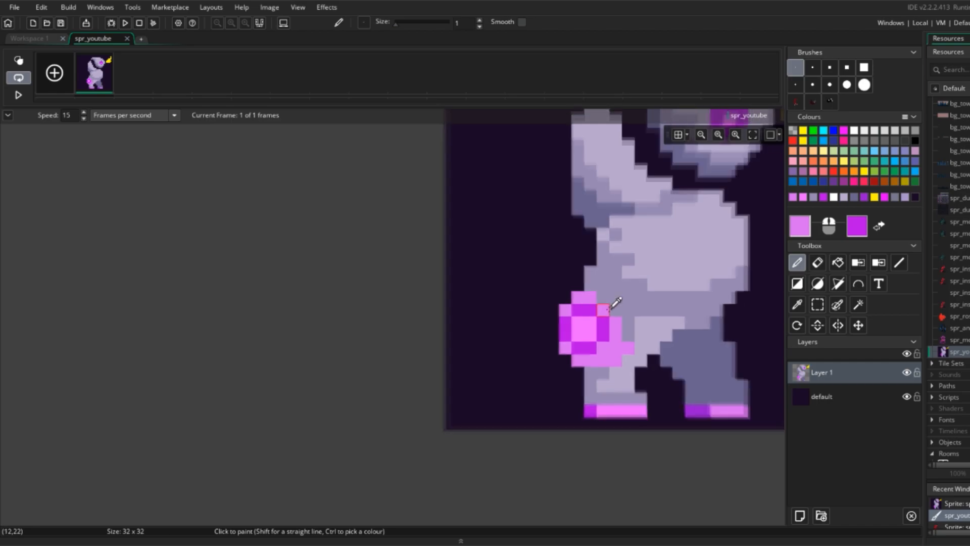
scroll(629, 311, "down", 4, "ctrl")
scroll(638, 312, "up", 2, "ctrl")
key("ctrl+z")
key("ctrl+z")
Step: Trim the muted pink beside the tail using the body's mid lavender
scroll(632, 314, "up", 2, "ctrl")
left_click(587, 318, "ctrl")
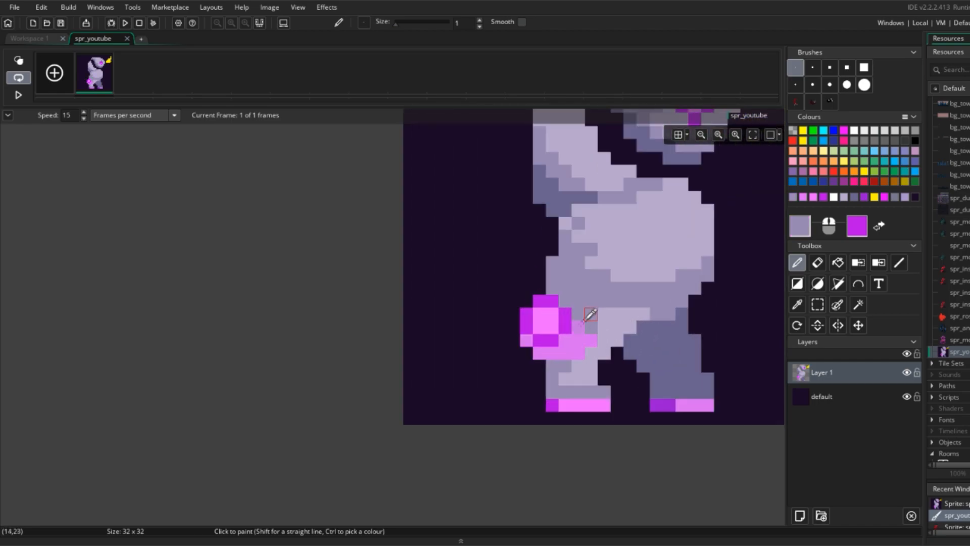
scroll(576, 344, "down", 4, "ctrl")
scroll(574, 344, "up", 4, "ctrl")
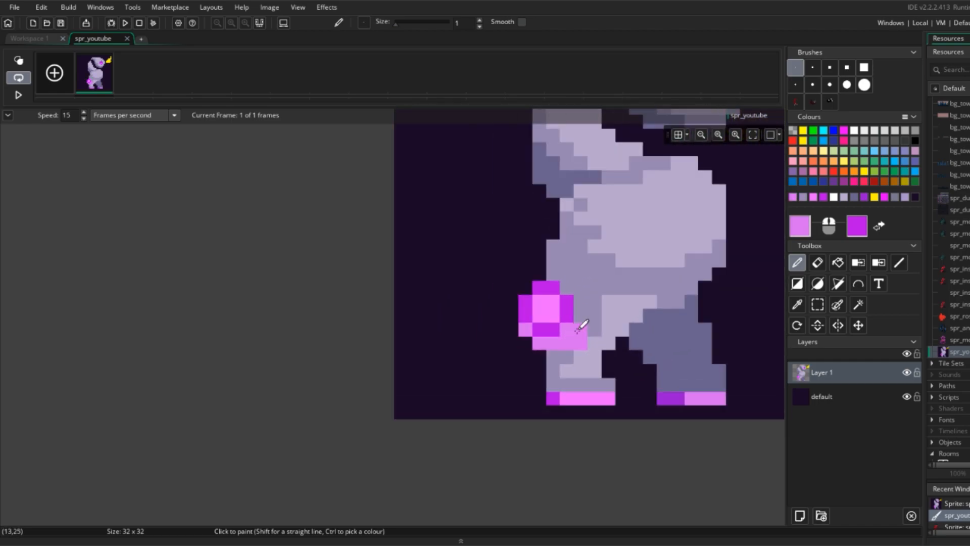
Step: Paint a dark lavender shadow on the body around the tail and down the rear leg's back edge
left_click(570, 345, "ctrl")
key("ctrl+z")
left_click(553, 275)
mouse_move(554, 355)
left_mouse_down()
mouse_move(554, 384)
mouse_move(556, 368)
left_mouse_up()
scroll(578, 381, "down", 6, "ctrl")
scroll(585, 382, "up", 5, "ctrl")
scroll(588, 386, "down", 3, "ctrl")
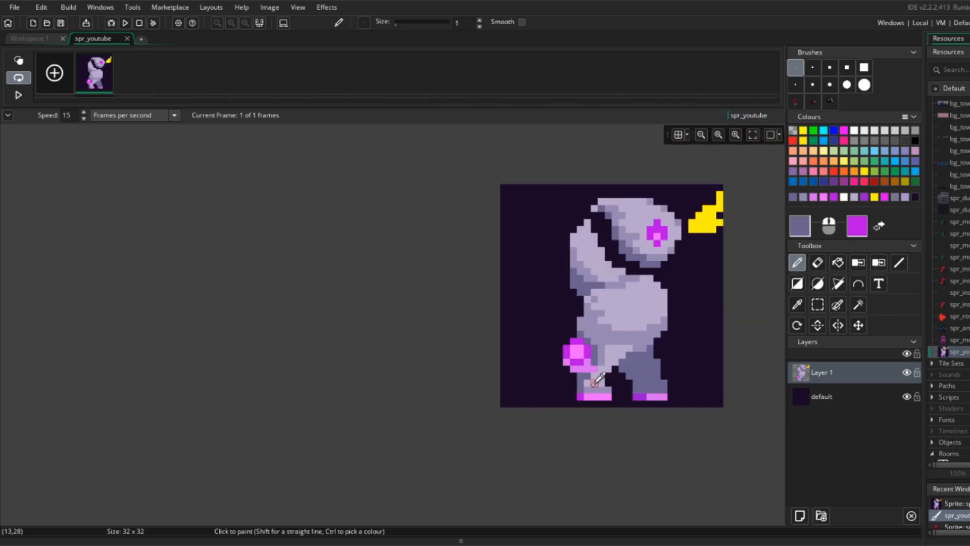
Step: Try light lavender on the row above the rear foot's toes and put the mid lavender back
left_click(589, 388, "ctrl")
scroll(643, 385, "down", 1, "ctrl")
scroll(653, 382, "up", 3, "ctrl")
scroll(650, 373, "down", 4, "ctrl")
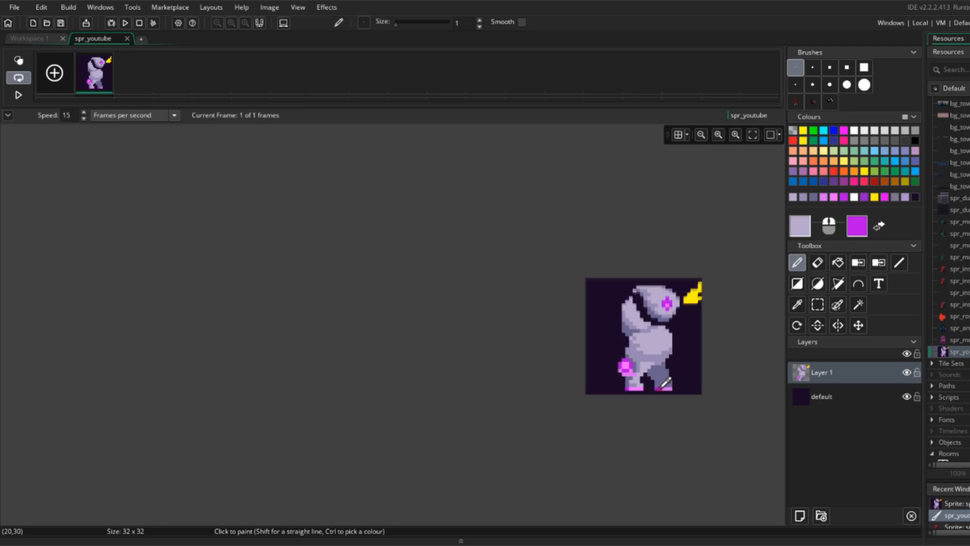
scroll(613, 372, "up", 4, "ctrl")
scroll(624, 374, "up", 3, "ctrl")
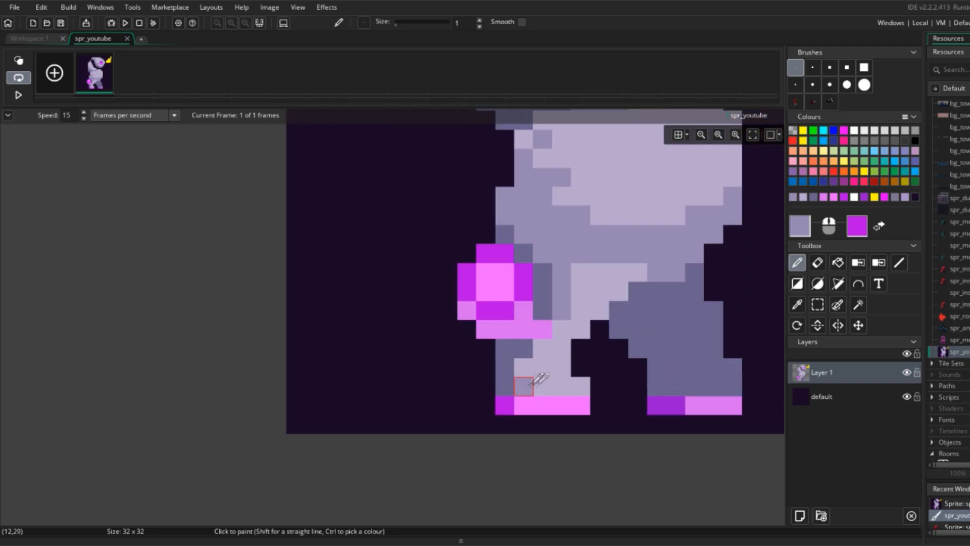
scroll(599, 375, "down", 4, "ctrl")
scroll(589, 372, "up", 3, "ctrl")
scroll(626, 364, "down", 3, "ctrl")
scroll(645, 357, "up", 2, "ctrl")
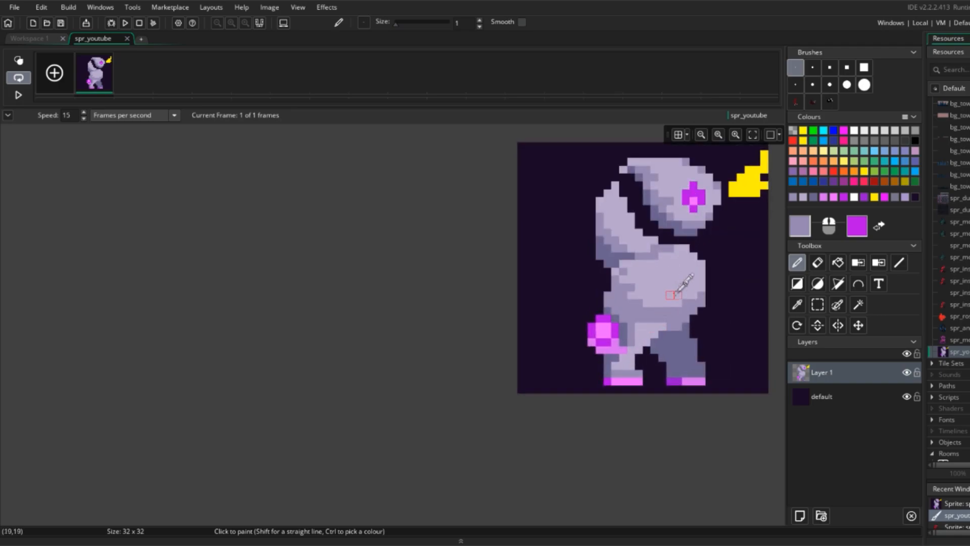
Step: Set the light lavender's brightness value to 78 and replace that colour throughout the character
left_click(642, 348, "ctrl")
scroll(655, 300, "up", 1, "ctrl")
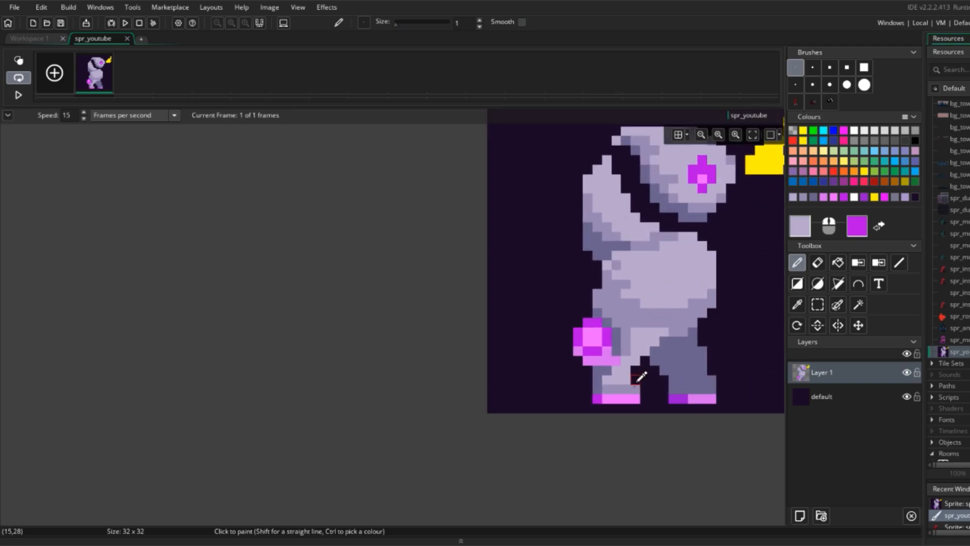
scroll(639, 375, "up", 2, "ctrl")
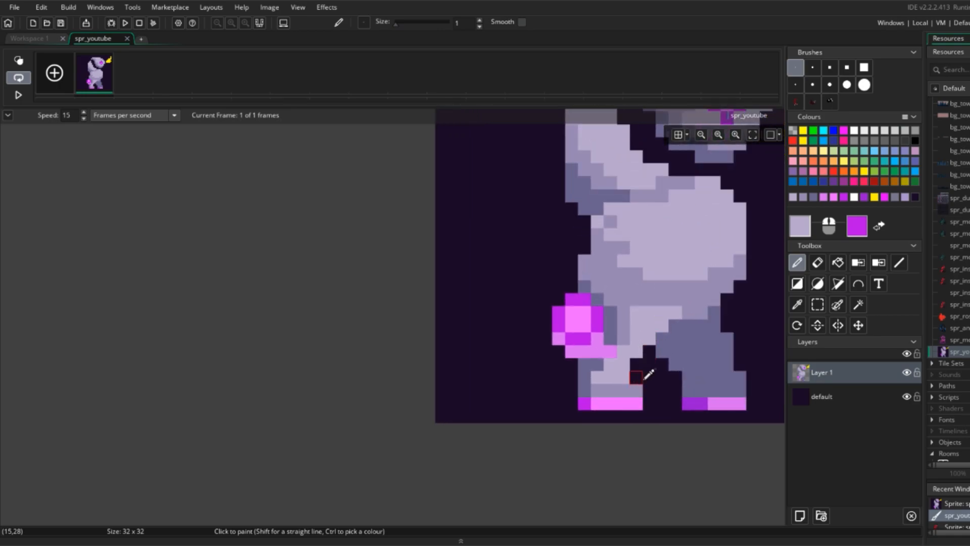
scroll(700, 232, "down", 1, "ctrl")
scroll(700, 231, "down", 2, "ctrl")
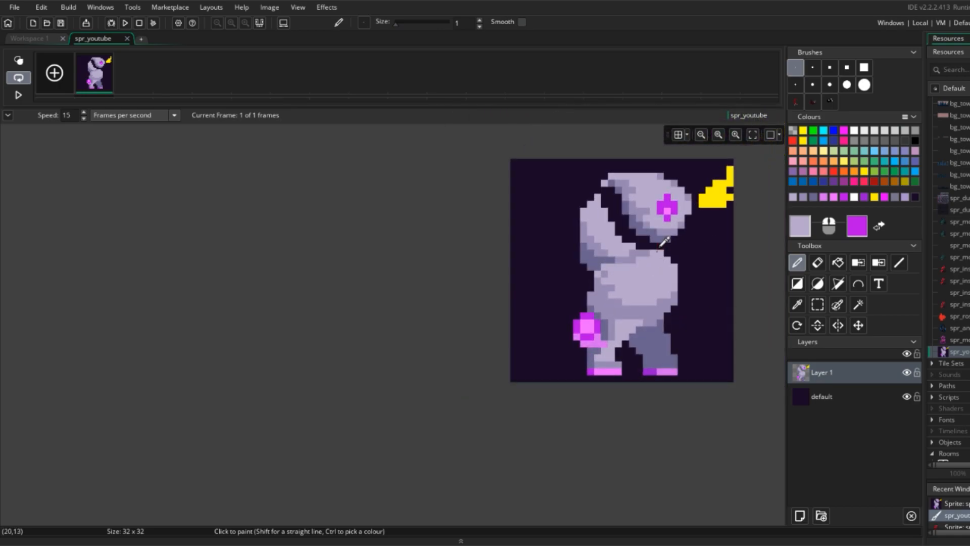
left_click(802, 235)
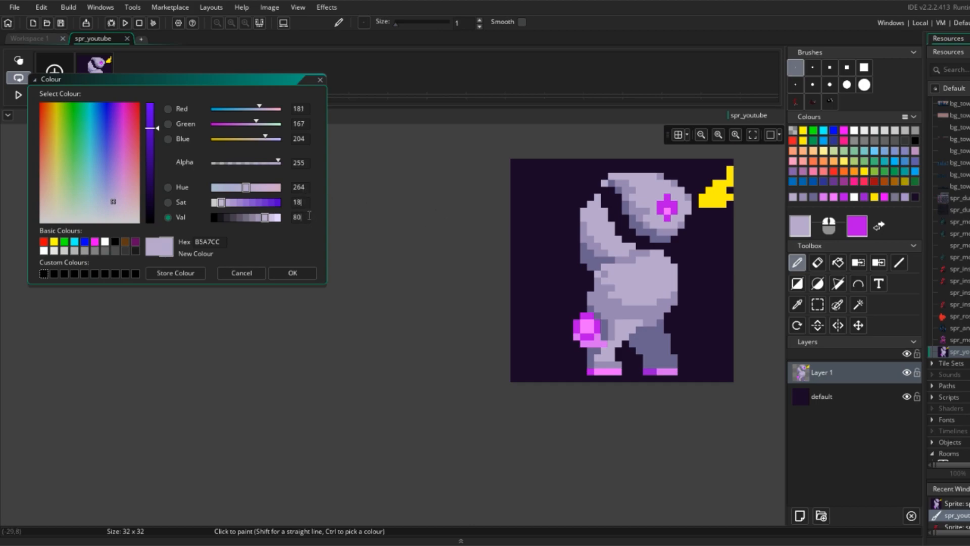
type("78")
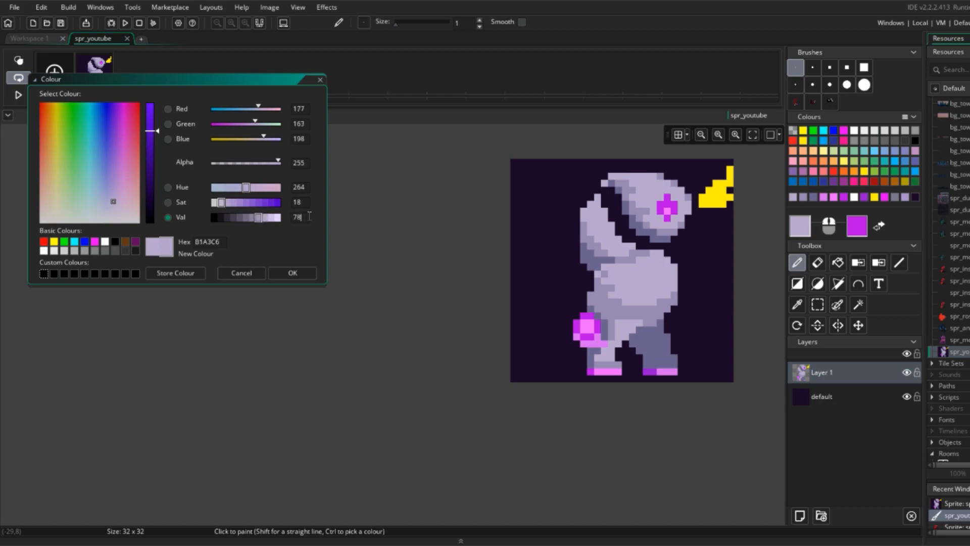
left_click(296, 273)
key("c")
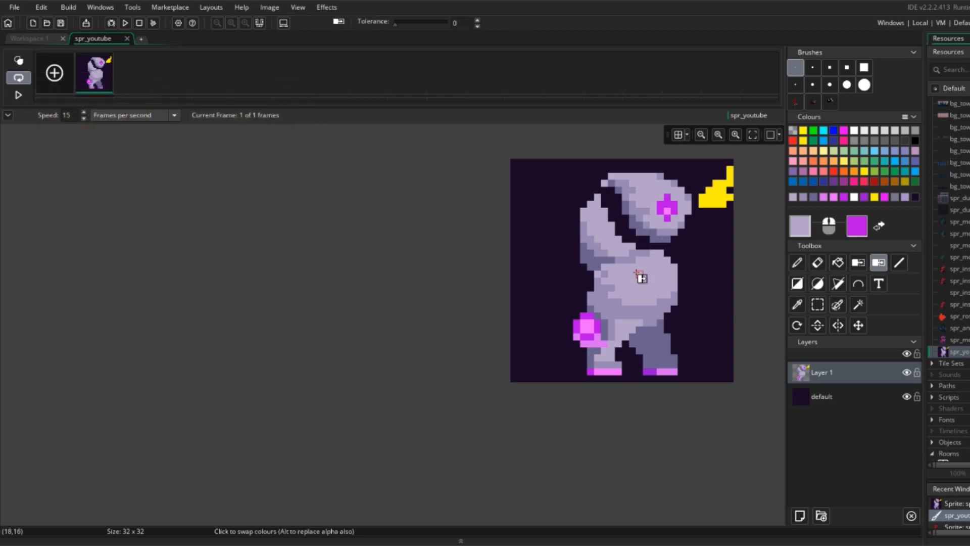
scroll(647, 328, "down", 3)
scroll(636, 325, "up", 4)
Step: Soften the dark shadow between the tail and the rear leg with mid lavender pixels
key("p")
scroll(622, 320, "down", 3)
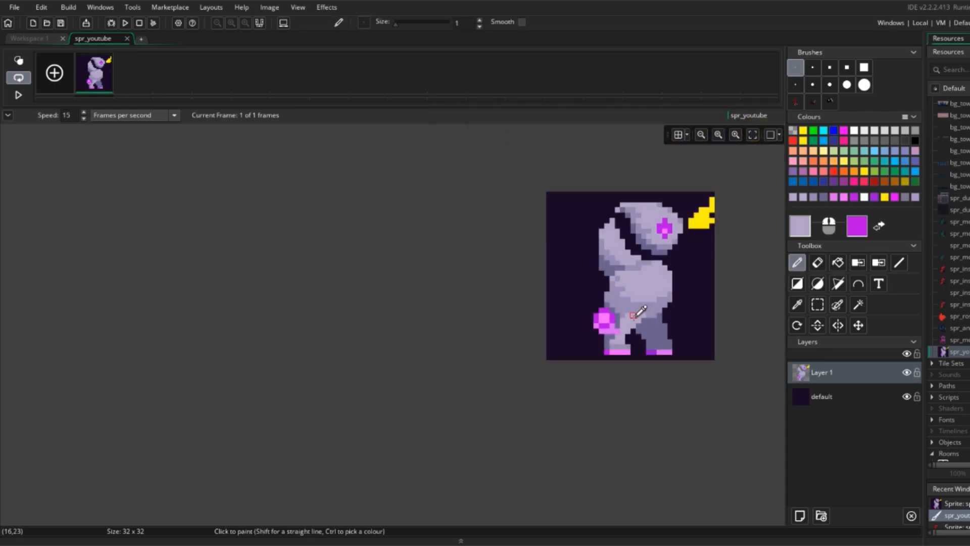
scroll(633, 317, "up", 3)
left_click(616, 306, "ctrl")
left_click_drag(607, 322, 607, 331)
left_click(603, 308, "ctrl")
left_click(605, 312)
scroll(643, 301, "down", 6)
scroll(643, 301, "up", 6)
left_click(622, 326)
left_click(622, 334)
Step: Paint dark lavender shadow pixels on the body's back edge just above the tail
scroll(657, 338, "down", 4)
scroll(727, 346, "up", 4)
left_click(504, 294, "ctrl")
left_click_drag(499, 304, 499, 312)
left_click(499, 295, "ctrl")
scroll(526, 289, "down", 1)
scroll(513, 292, "down", 2)
scroll(525, 286, "up", 3)
scroll(568, 275, "down", 3)
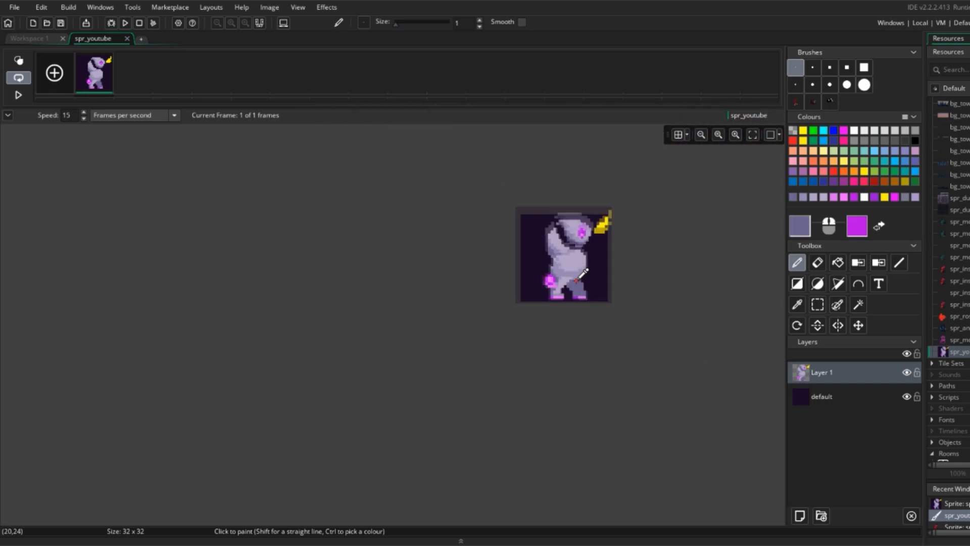
scroll(561, 272, "up", 4)
left_click(505, 303, "ctrl")
scroll(556, 307, "down", 2)
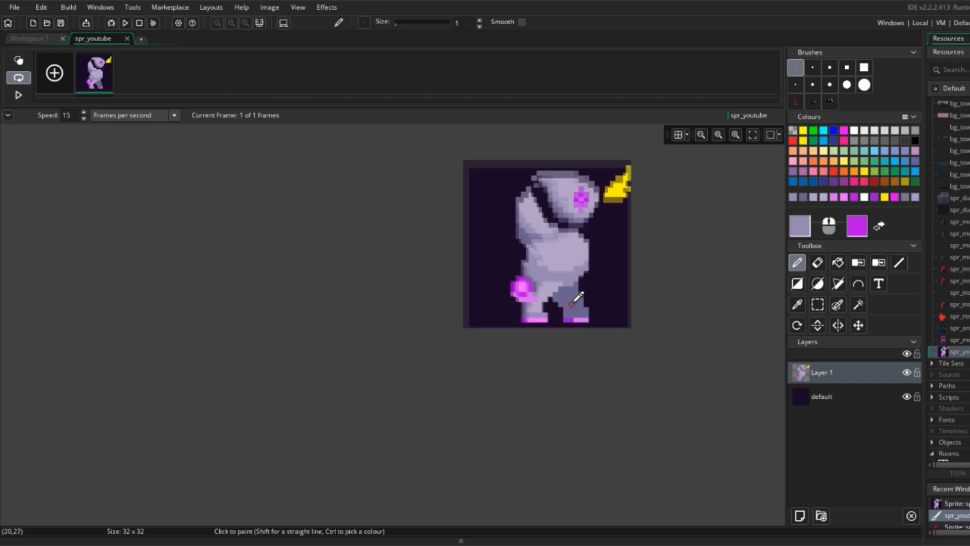
scroll(576, 297, "up", 2)
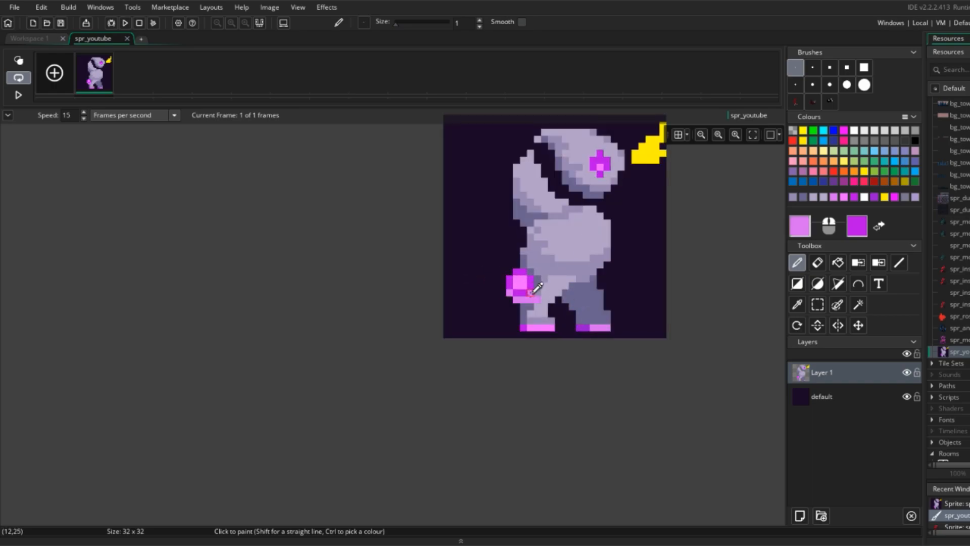
Step: Fill the muted pink along the tail's lower edge with bright pink
left_click(798, 226)
left_click(292, 273)
left_click(524, 292, "ctrl")
key("f")
left_click(531, 300)
scroll(587, 284, "down", 5)
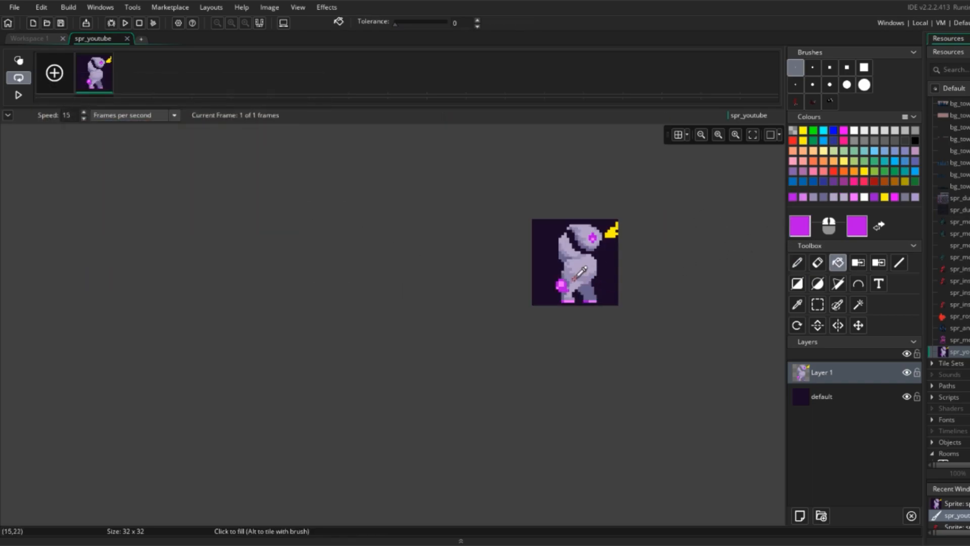
scroll(565, 283, "up", 8)
left_click(554, 331)
key("ctrl+z")
scroll(537, 301, "down", 5)
scroll(639, 259, "up", 4)
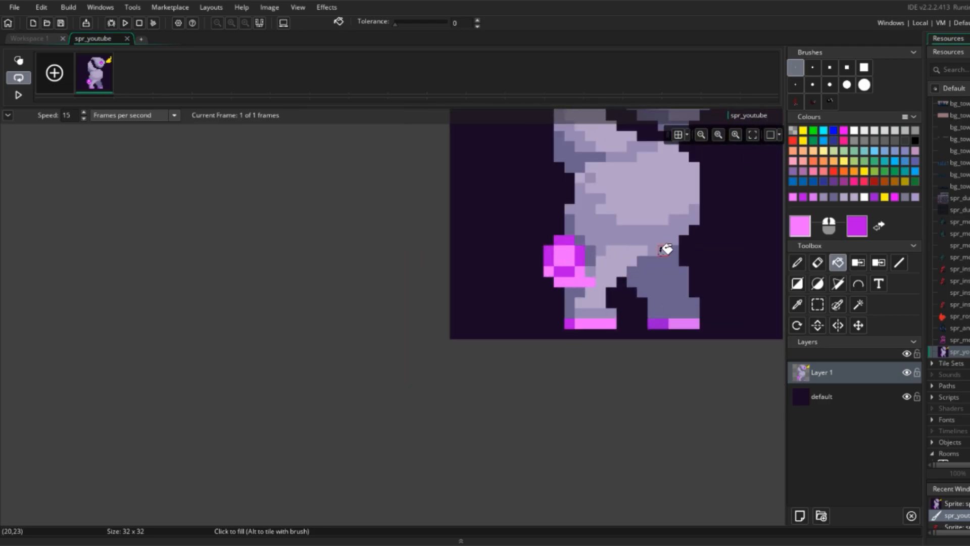
Step: Add a pointed bright pink tip behind the tail and trim the pink beside the rear leg with mid lavender
key("d")
left_click_drag(551, 271, 530, 249)
scroll(531, 255, "down", 5)
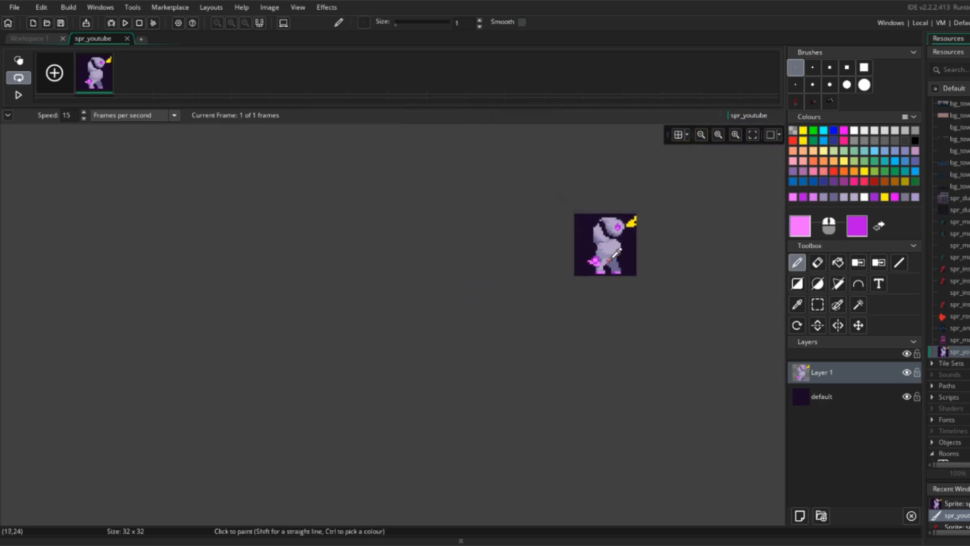
scroll(560, 293, "up", 5)
scroll(543, 266, "down", 2)
scroll(632, 288, "up", 3)
left_click(603, 292, "ctrl")
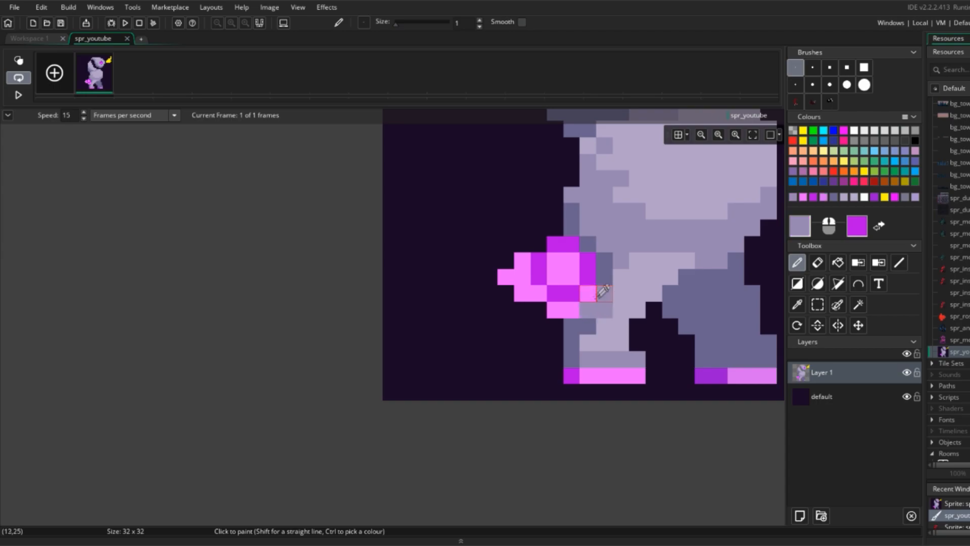
Step: Reshape the tail's bright pink tip into a narrow upward curve, erasing the excess pixels
scroll(611, 277, "down", 4)
scroll(613, 279, "up", 3)
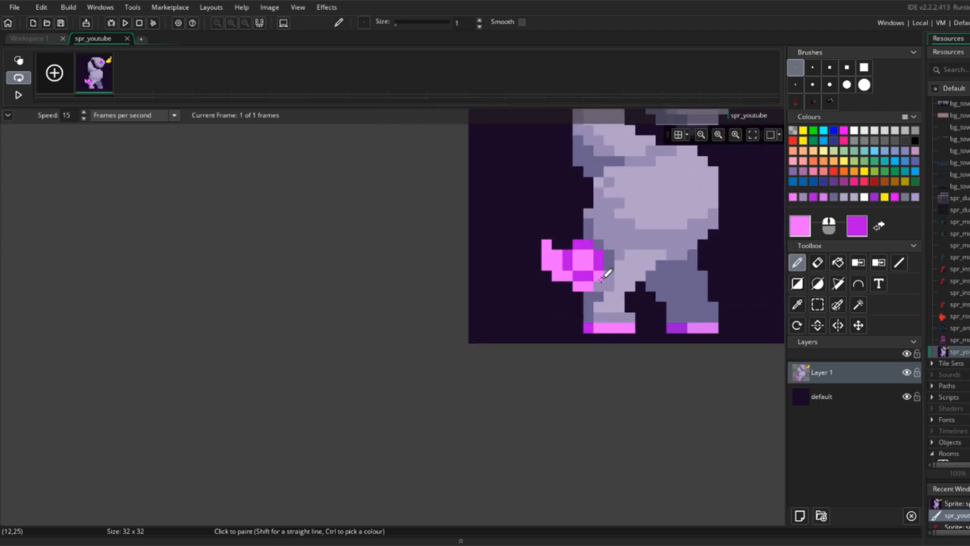
scroll(606, 273, "down", 4)
scroll(580, 264, "up", 4)
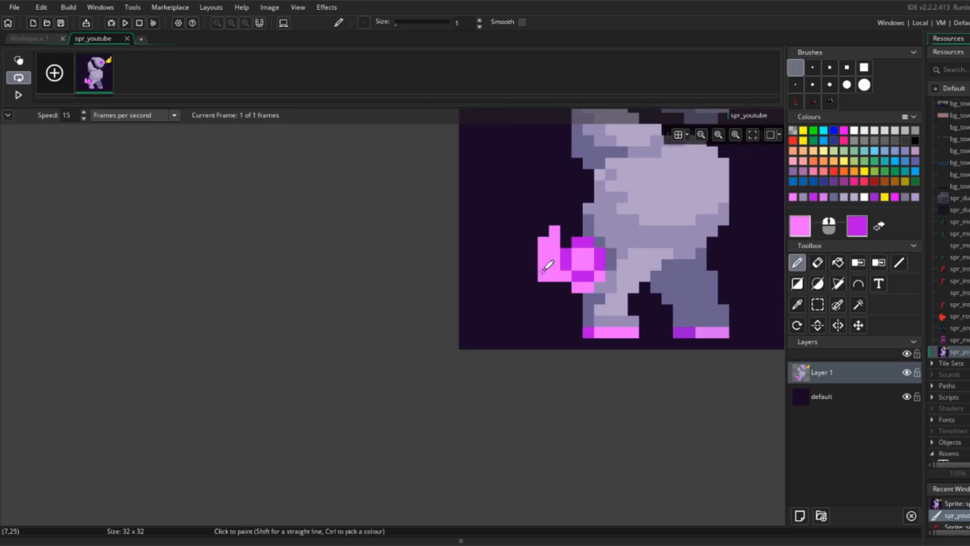
scroll(547, 267, "down", 4)
scroll(570, 276, "up", 4)
key("e")
scroll(618, 256, "down", 4)
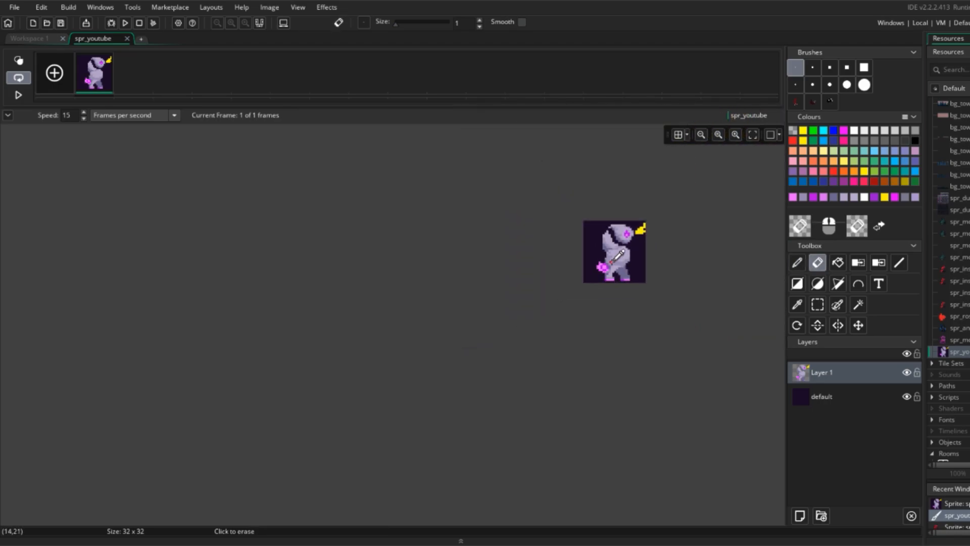
scroll(614, 258, "up", 4)
scroll(566, 260, "down", 3)
scroll(536, 262, "up", 3)
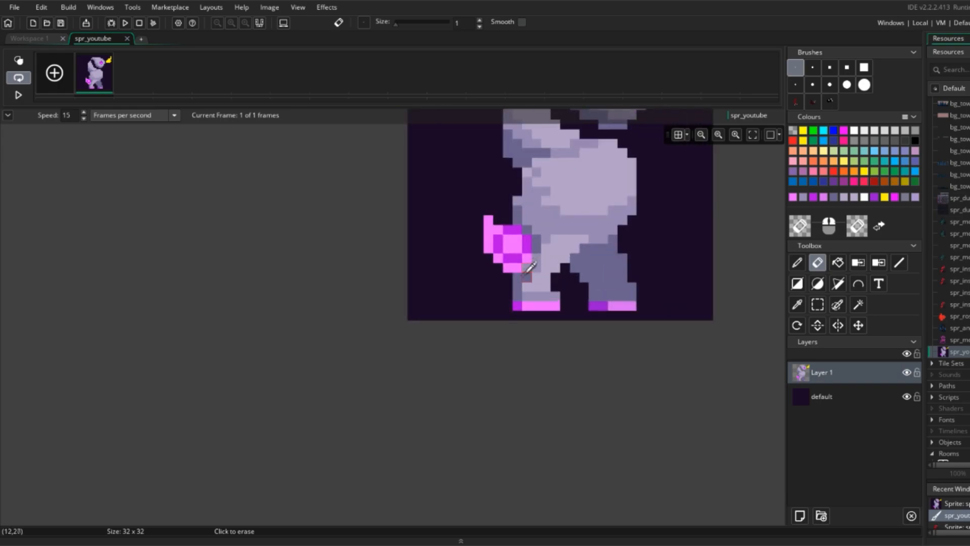
Step: Touch up the dark and mid lavender shading where the tail meets the body and rear leg
key("d")
scroll(556, 260, "down", 3)
scroll(543, 250, "up", 4)
left_click(536, 248, "ctrl")
scroll(558, 248, "down", 3)
left_click(542, 239)
left_click(543, 263, "ctrl")
left_click(543, 255)
left_click(576, 260, "ctrl")
Step: Try painting a pink and purple patch on the inner side of the front leg
scroll(577, 263, "up", 5)
left_click(617, 326, "ctrl")
right_click(635, 325, "ctrl")
right_click_drag(585, 228, 584, 244)
left_click(466, 232, "ctrl")
left_click_drag(601, 261, 568, 277)
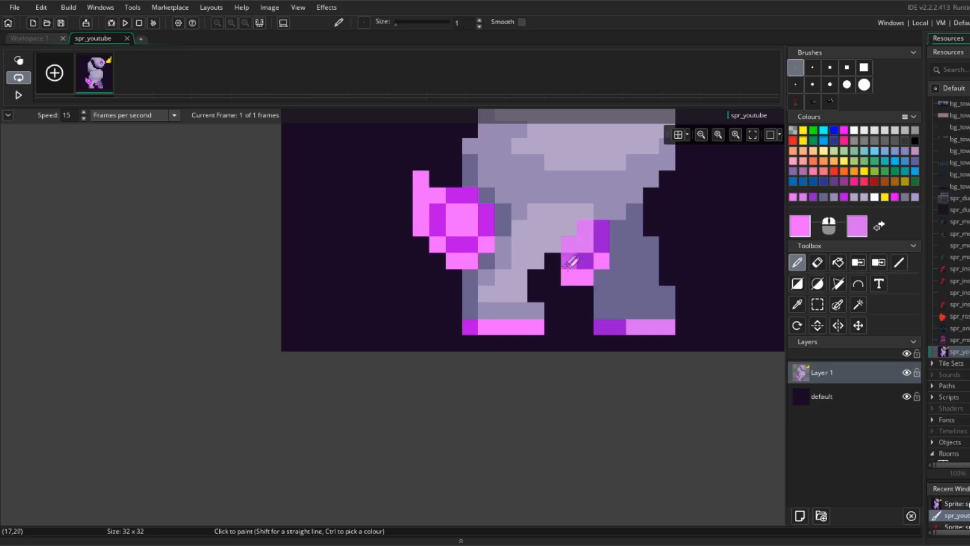
scroll(641, 256, "down", 3)
scroll(619, 256, "up", 3)
scroll(660, 256, "down", 3)
scroll(653, 252, "up", 1)
scroll(656, 248, "up", 2)
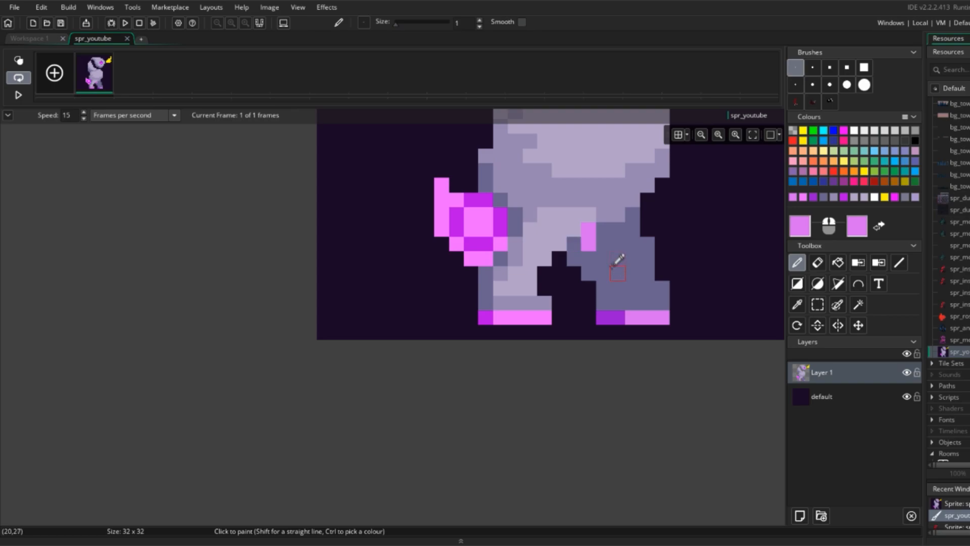
Step: Draw a diagonal line of three muted pink pixels along the front leg's inner edge
scroll(626, 255, "down", 3)
scroll(625, 251, "up", 3)
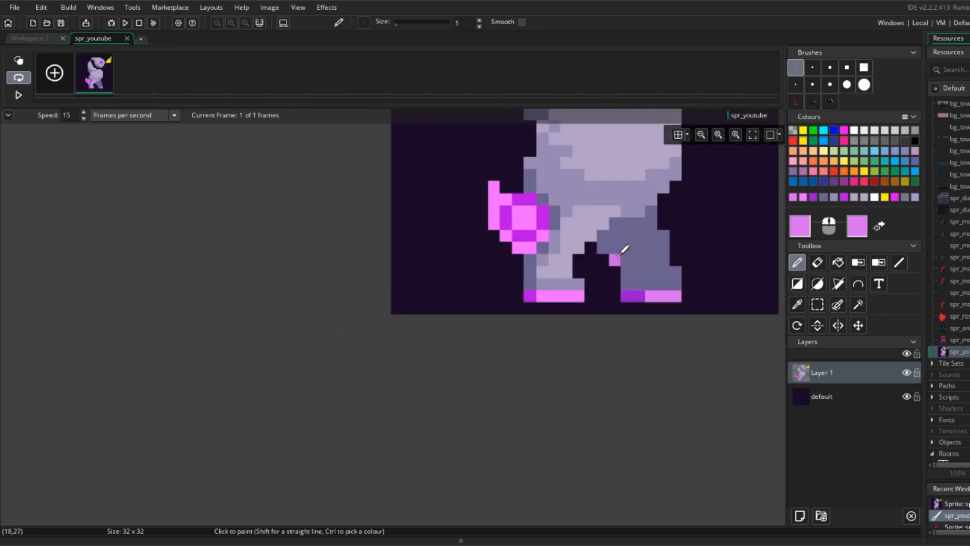
scroll(657, 253, "down", 3)
scroll(656, 255, "up", 4)
key("e")
scroll(666, 252, "down", 4)
scroll(676, 250, "up", 3)
scroll(677, 254, "up", 3)
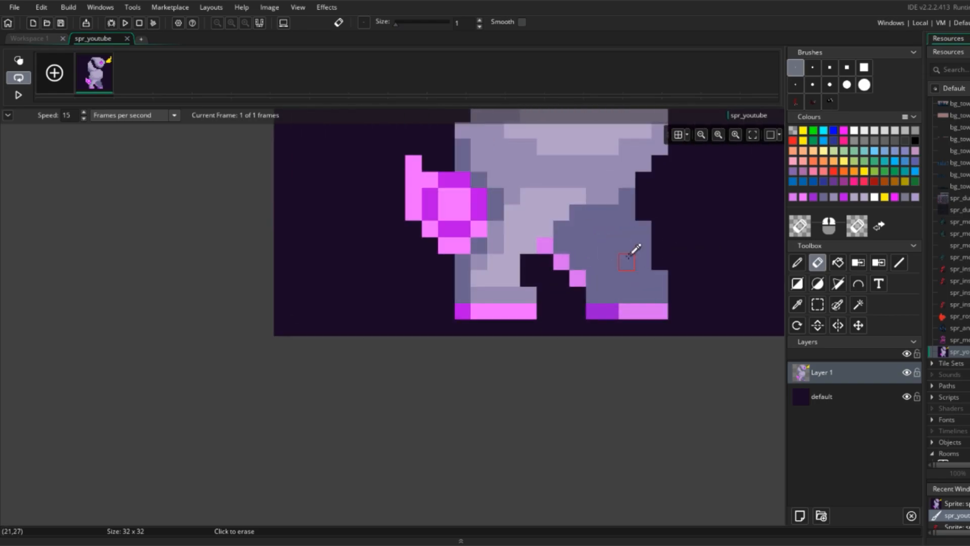
Step: Mix a paler lavender from the body colour and paint highlights on the belly and curved upper back
key("p")
scroll(621, 223, "down", 2)
left_click(800, 226)
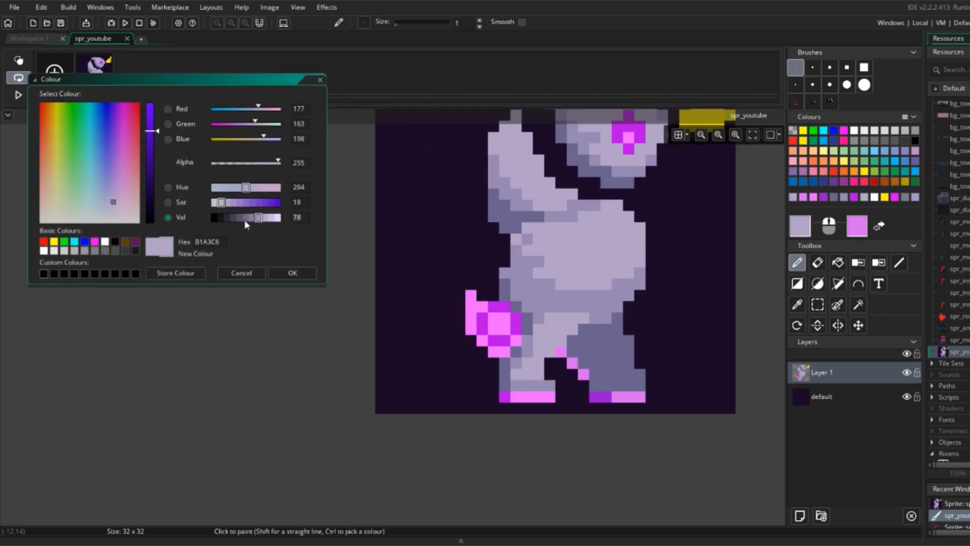
left_click(309, 272)
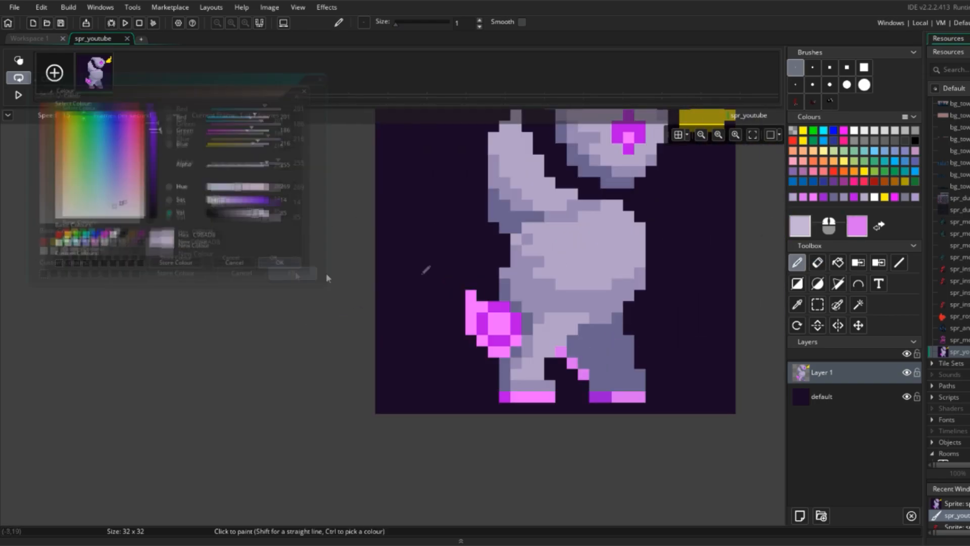
scroll(606, 245, "down", 3)
scroll(538, 194, "up", 4)
scroll(538, 194, "down", 1)
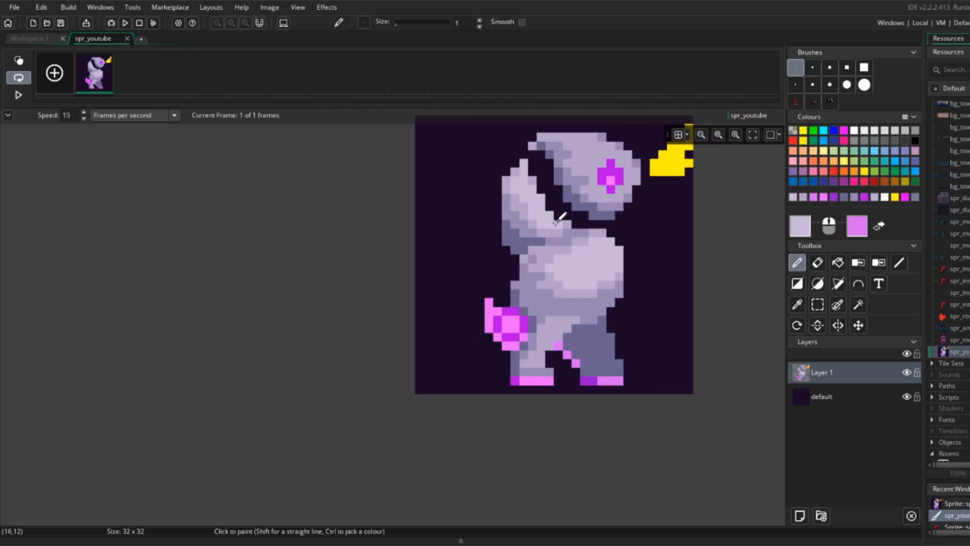
Step: Paint pale lavender highlights across the top of the head and around the eye
scroll(555, 210, "up", 2)
scroll(606, 223, "up", 1)
mouse_move(630, 221)
left_mouse_down()
mouse_move(573, 214)
mouse_move(581, 241)
left_mouse_up()
left_click_drag(581, 273, 595, 273)
key("ctrl+z")
left_click(594, 268)
left_click_drag(647, 240, 630, 272)
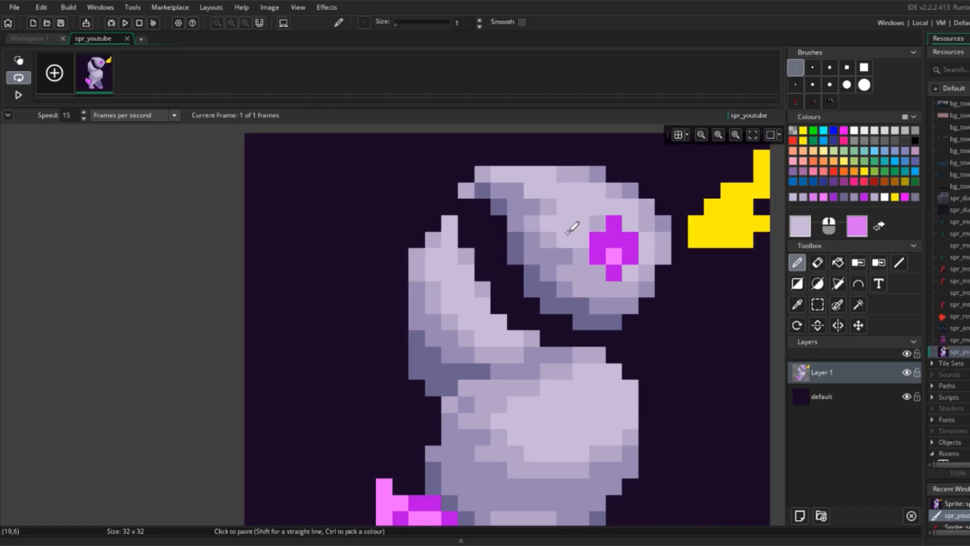
scroll(571, 225, "down", 3)
scroll(585, 277, "up", 3)
scroll(612, 283, "down", 3)
scroll(589, 207, "up", 3)
scroll(574, 189, "down", 4)
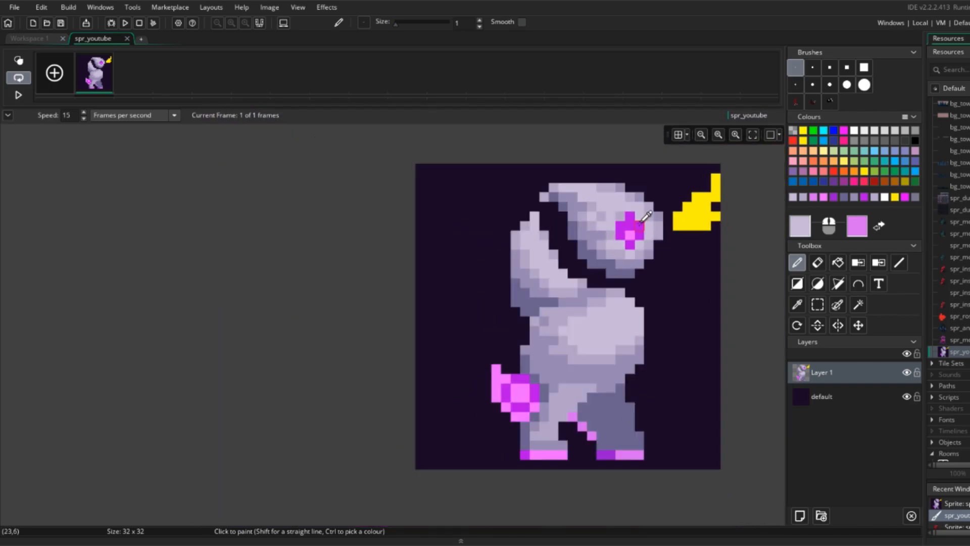
scroll(633, 222, "up", 3)
scroll(613, 241, "down", 3)
scroll(621, 212, "up", 3)
Step: Shade the front leg with mid lavender on its outer side, keeping dark lavender along the inner edge and above the foot
scroll(630, 195, "down", 2)
scroll(565, 265, "up", 1)
scroll(563, 269, "up", 1)
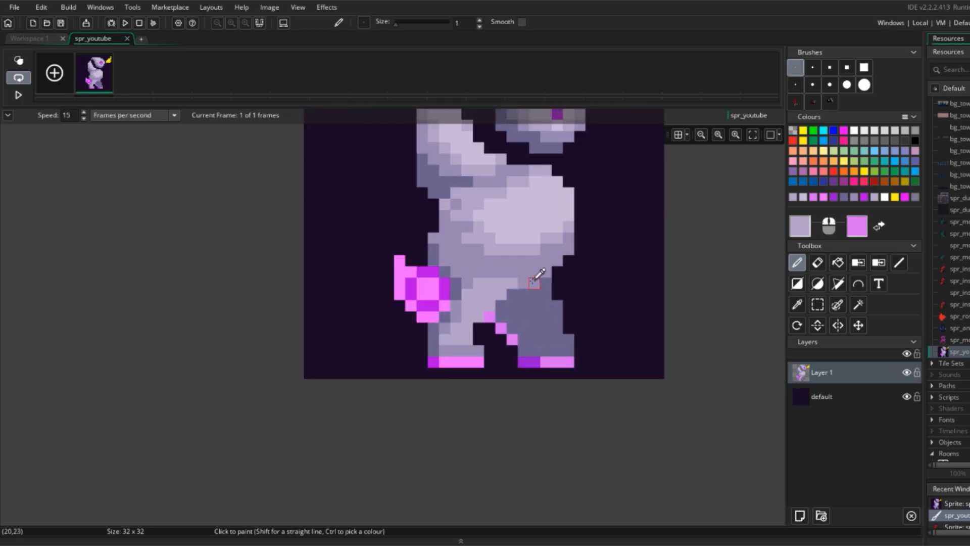
scroll(581, 303, "down", 3)
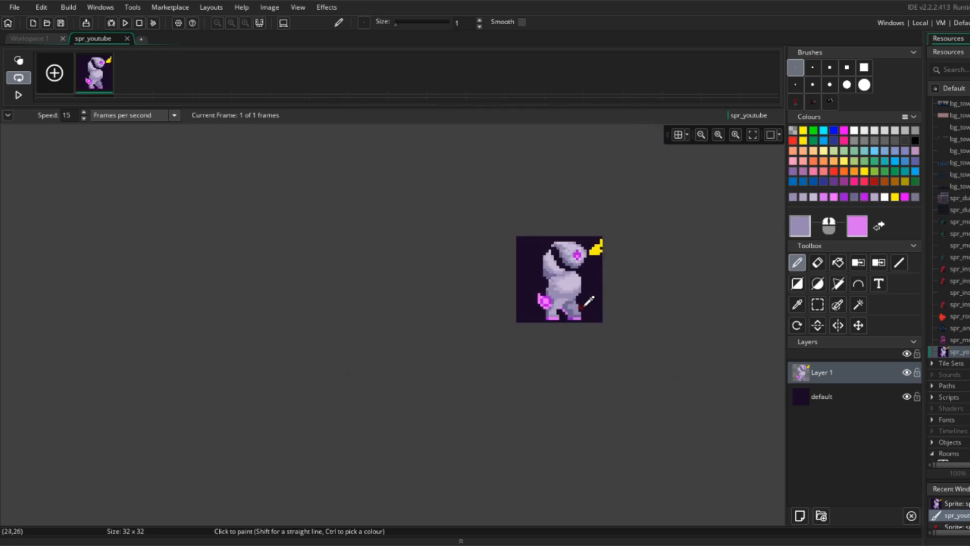
scroll(585, 305, "up", 4)
left_click(530, 301, "ctrl")
scroll(641, 303, "down", 4)
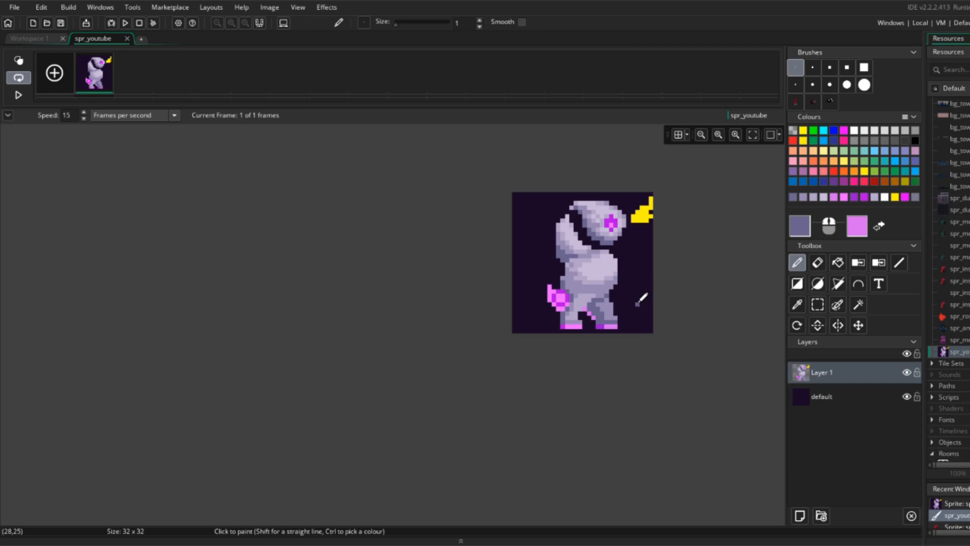
scroll(631, 289, "up", 2)
scroll(673, 301, "down", 1)
scroll(524, 272, "up", 3)
Step: Extend light lavender over the lower body and hip, leaving small mid lavender patches for texture
left_click(478, 268, "ctrl")
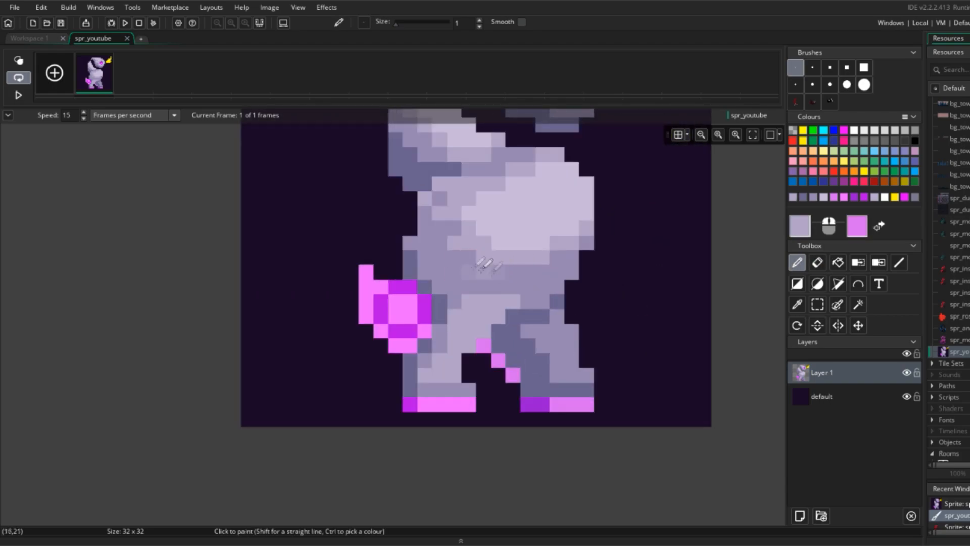
scroll(559, 256, "down", 3)
scroll(527, 255, "up", 3)
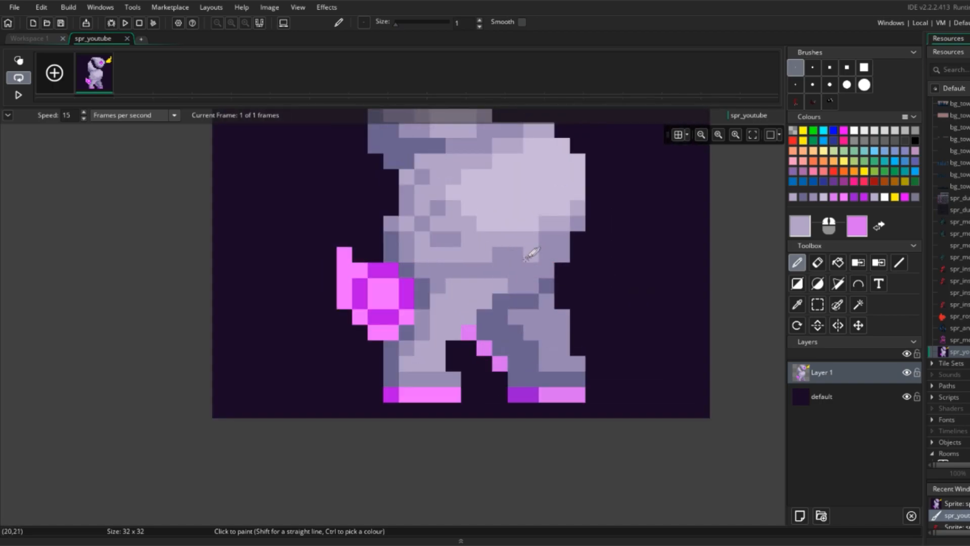
left_click(516, 270, "ctrl")
left_click(541, 269, "ctrl")
scroll(552, 267, "down", 1)
left_click(491, 272, "ctrl")
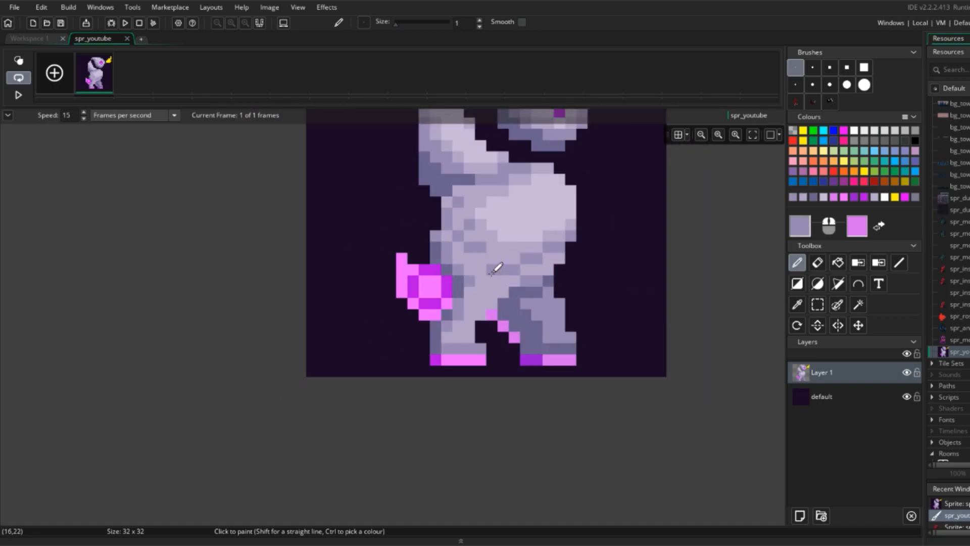
Step: Paint mid lavender patches and a shading band across the lower belly and hip
scroll(524, 267, "down", 3)
scroll(557, 258, "up", 3)
left_click(452, 254, "ctrl")
scroll(453, 254, "down", 3)
scroll(468, 228, "up", 3)
left_click(467, 227, "ctrl")
scroll(515, 222, "down", 1)
scroll(558, 234, "up", 1)
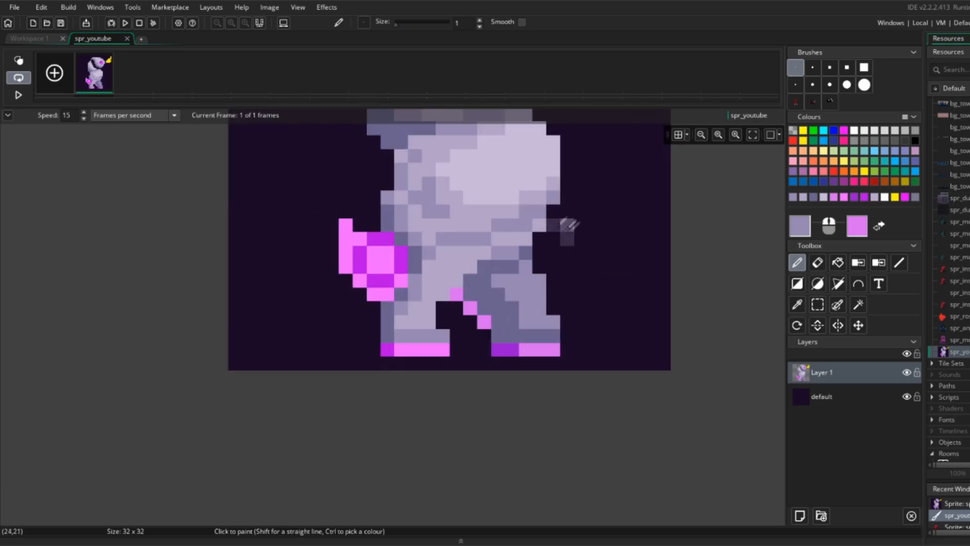
scroll(559, 213, "down", 3)
scroll(597, 223, "up", 3)
Step: Refine the shading where the lower belly meets the front thigh, using sampled dark and mid lavender
left_click(556, 278, "ctrl")
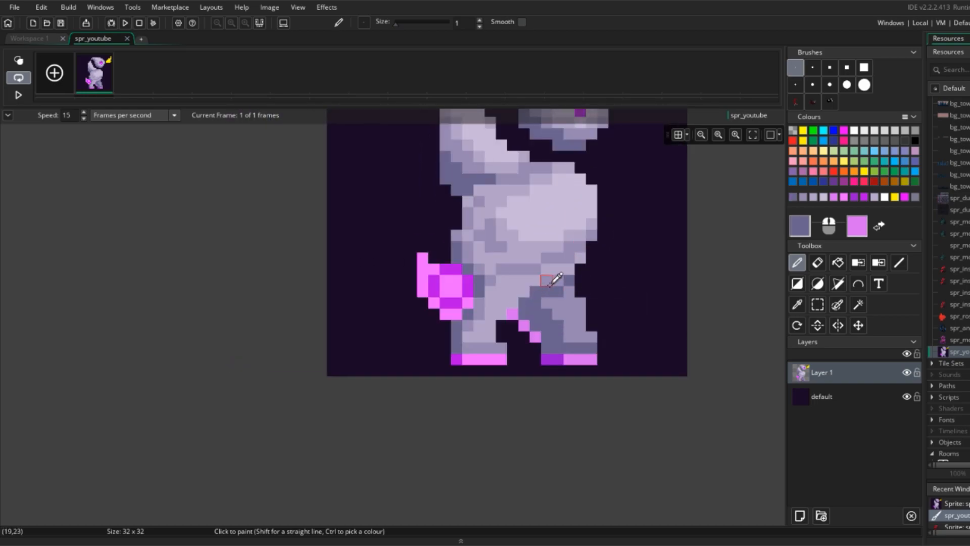
left_click(561, 280, "ctrl")
left_click(550, 279, "ctrl")
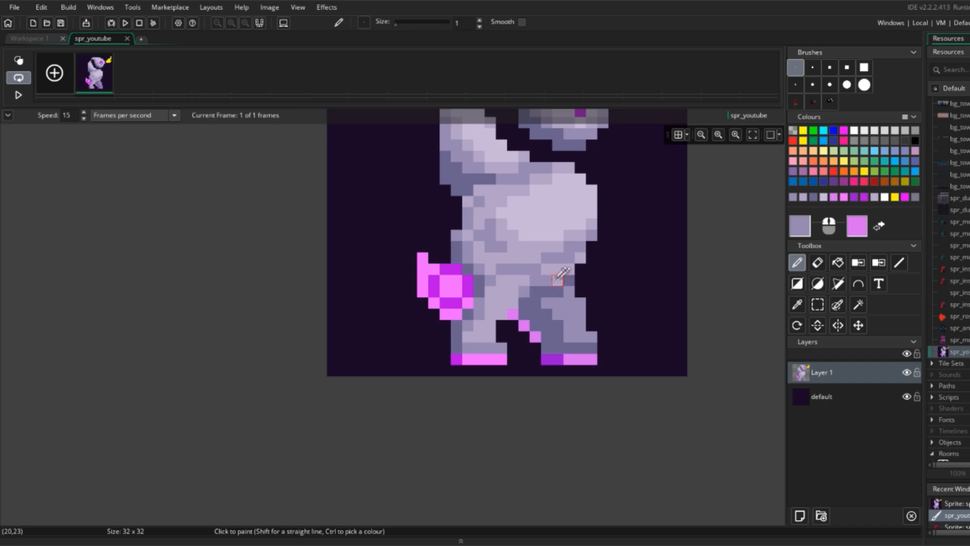
scroll(562, 273, "down", 3)
scroll(538, 268, "up", 2)
scroll(591, 272, "down", 3)
scroll(531, 270, "up", 3)
Step: Break up the pale belly highlight with light lavender strokes, adding shading marks to the lower body
left_click(515, 257, "ctrl")
left_click_drag(521, 267, 508, 274)
scroll(563, 246, "down", 4)
scroll(510, 258, "up", 4)
left_click(482, 263, "ctrl")
scroll(576, 235, "down", 4)
scroll(536, 222, "up", 4)
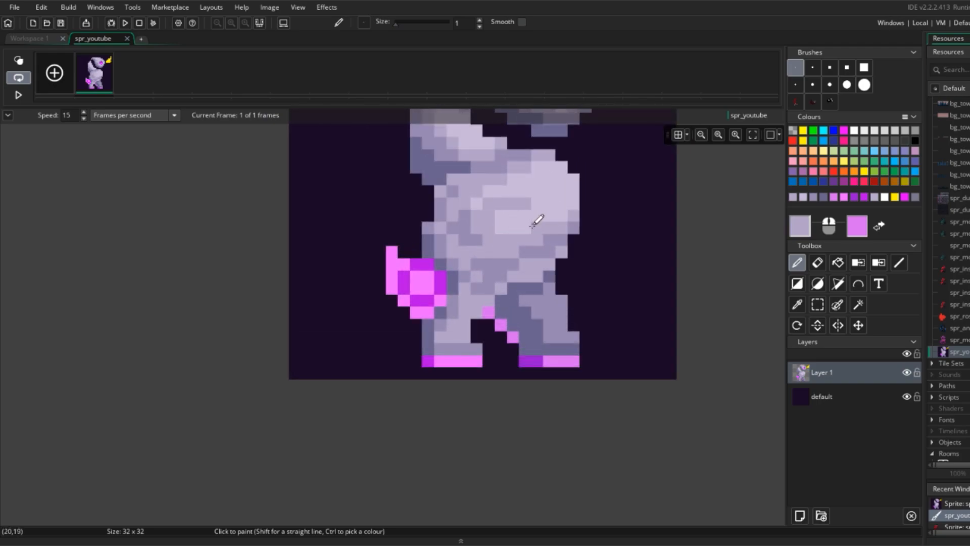
Step: Texture the highlights on the curved upper back and the head with scattered pale and light lavender pixels
scroll(536, 212, "down", 2)
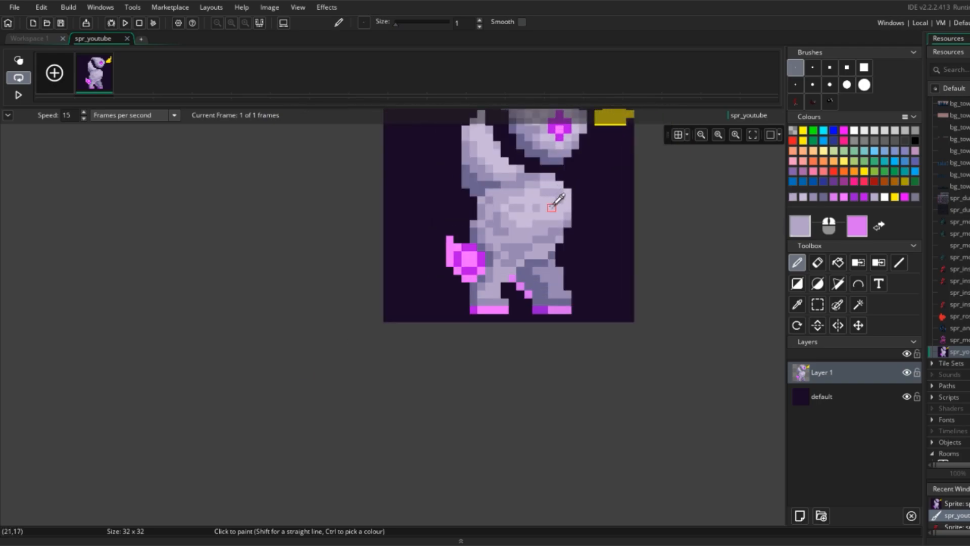
scroll(596, 210, "down", 4)
scroll(600, 212, "up", 4)
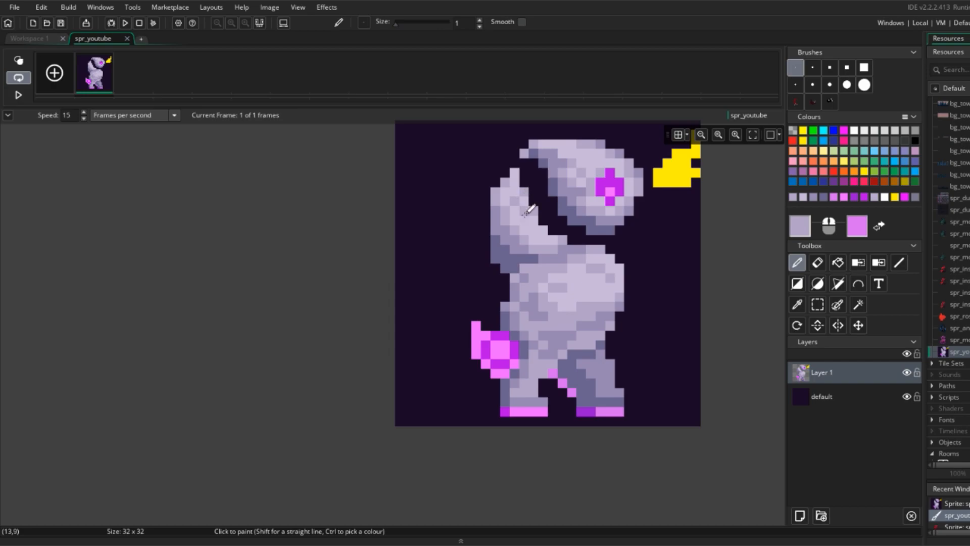
scroll(535, 202, "down", 1)
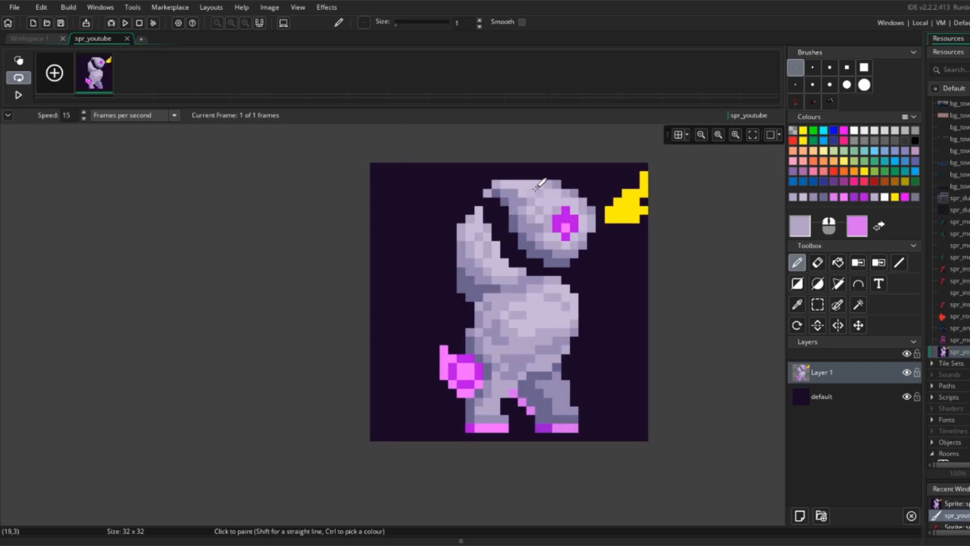
scroll(595, 202, "down", 3)
scroll(634, 202, "up", 3)
scroll(628, 210, "down", 4)
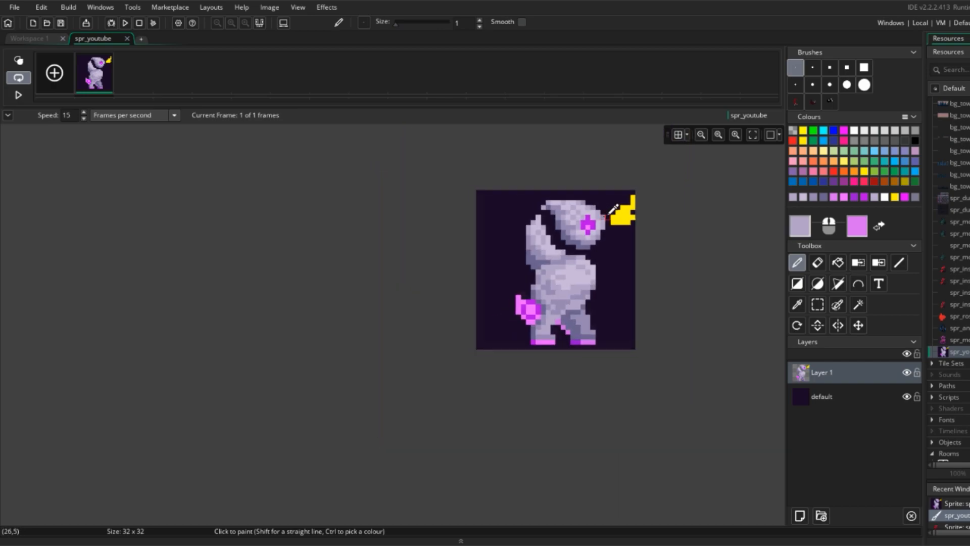
scroll(618, 210, "up", 5)
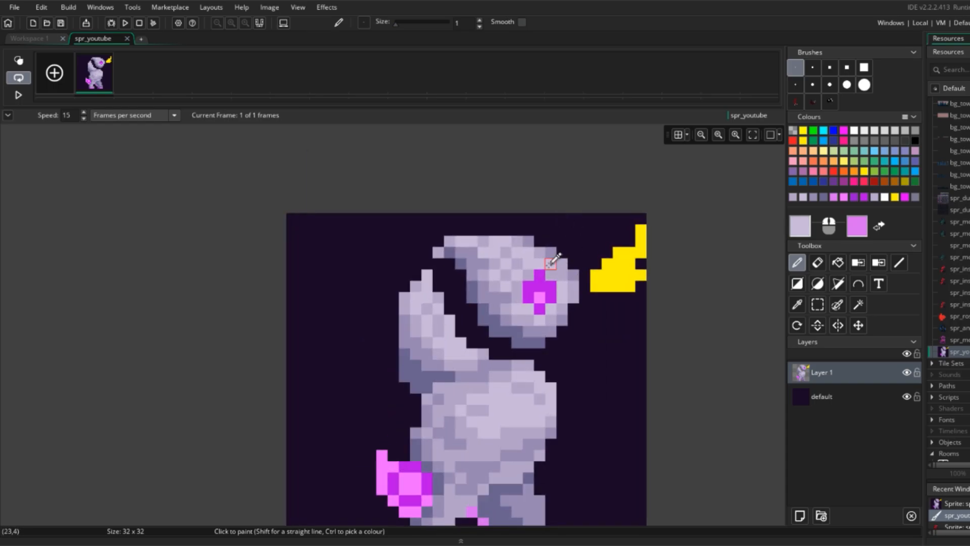
scroll(590, 264, "down", 5)
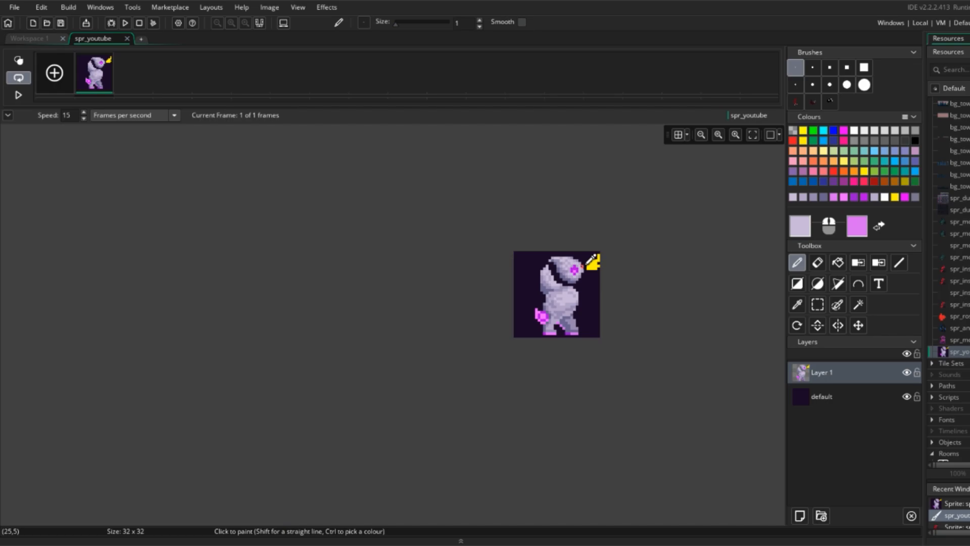
Step: Dither the belly highlight with a checkered pattern of pale and light lavender pixels
scroll(590, 258, "up", 2)
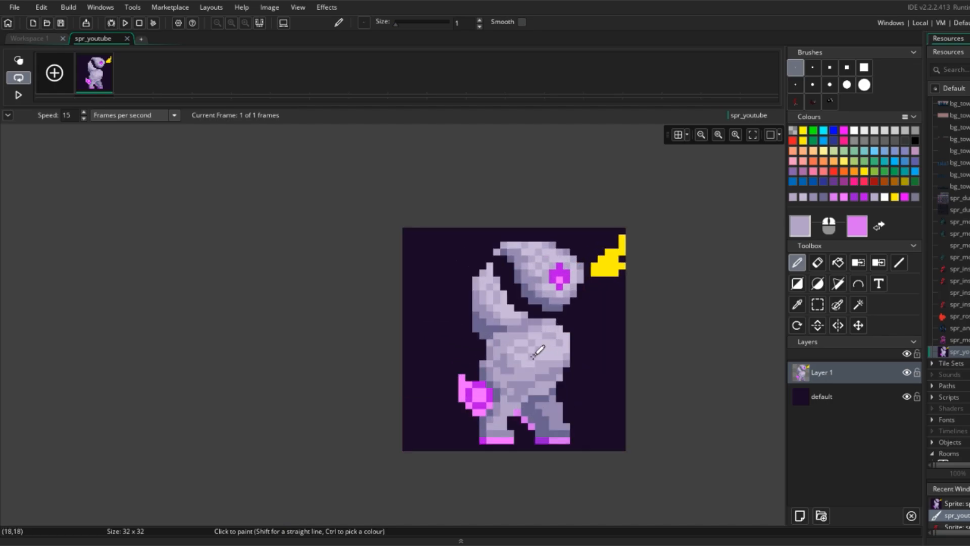
scroll(537, 351, "down", 2)
scroll(566, 337, "up", 3)
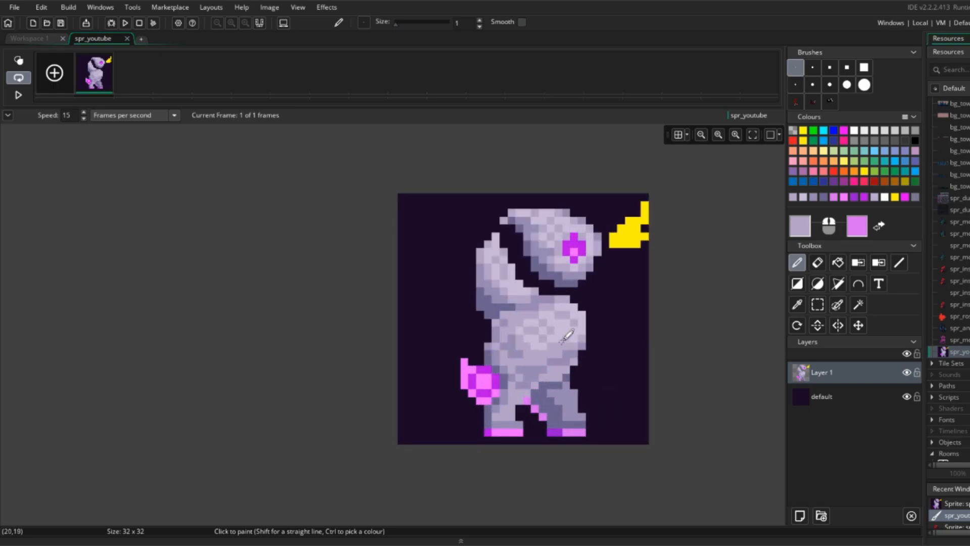
middle_click_drag(576, 298, 564, 244)
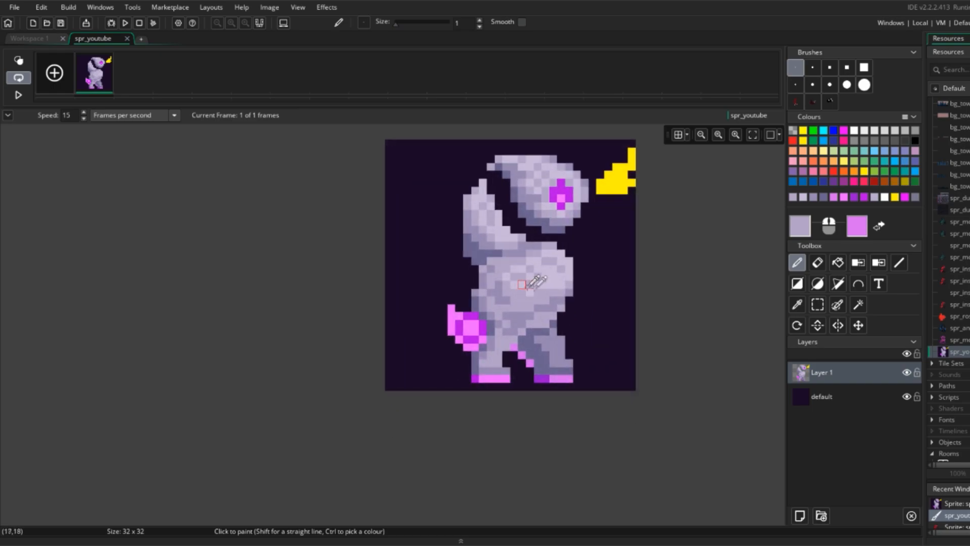
scroll(528, 284, "down", 2)
scroll(531, 281, "up", 3)
scroll(530, 284, "down", 1)
scroll(545, 275, "up", 2)
scroll(559, 266, "down", 3)
scroll(560, 266, "up", 3)
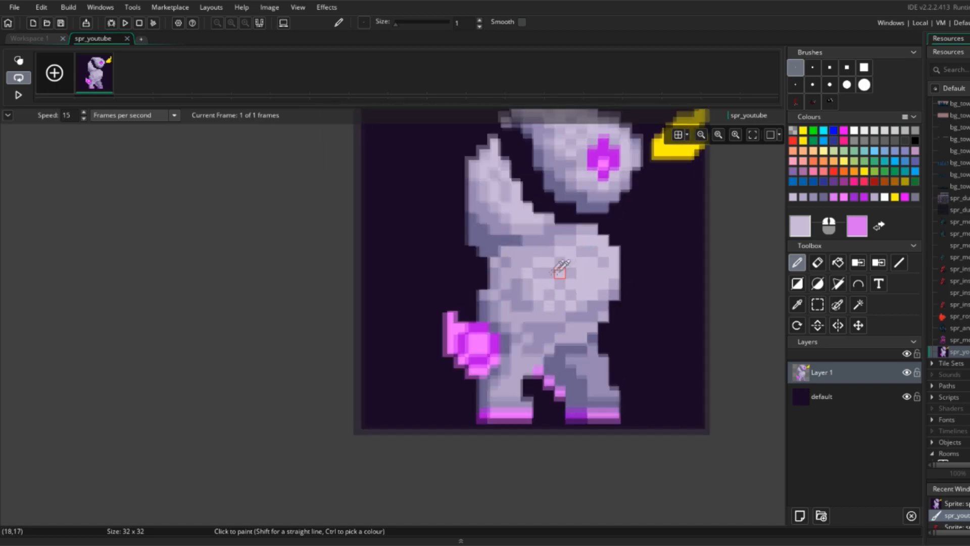
scroll(560, 272, "up", 1)
left_click(544, 283, "ctrl")
left_click(543, 275, "ctrl")
scroll(561, 232, "up", 1)
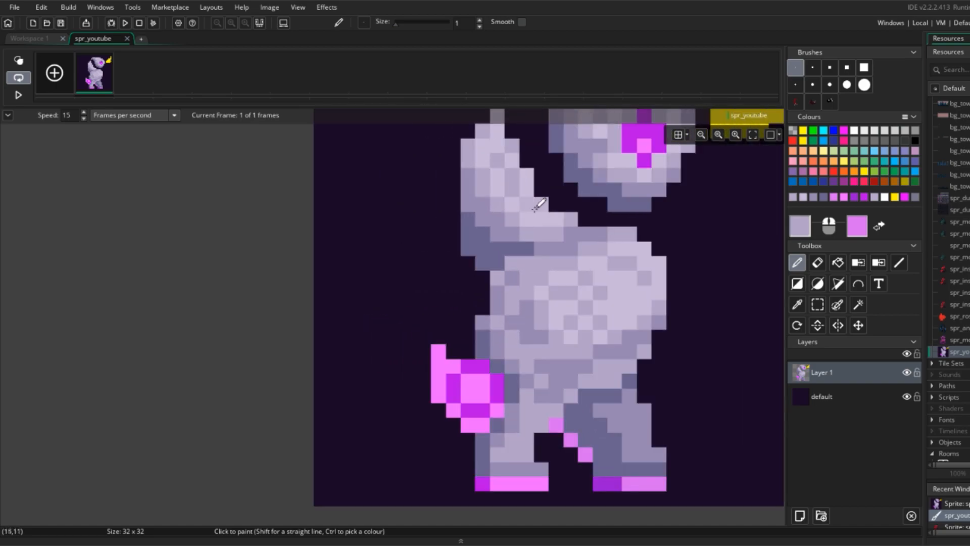
Step: Extend the pale and light lavender dithering around the edges of the belly highlight
scroll(556, 218, "down", 5)
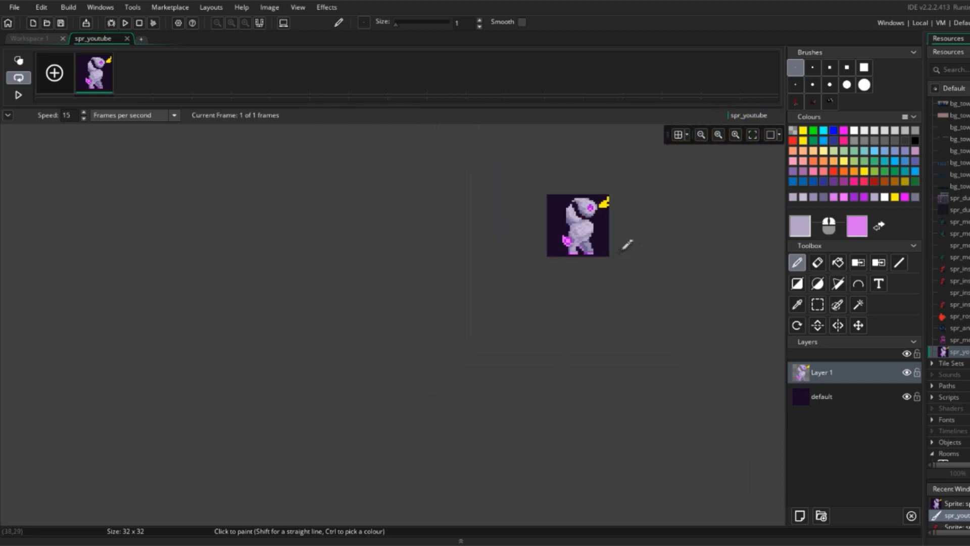
scroll(626, 243, "up", 3)
scroll(556, 158, "down", 3)
scroll(565, 192, "up", 4)
scroll(581, 207, "down", 3)
scroll(570, 197, "up", 2)
scroll(563, 202, "down", 3)
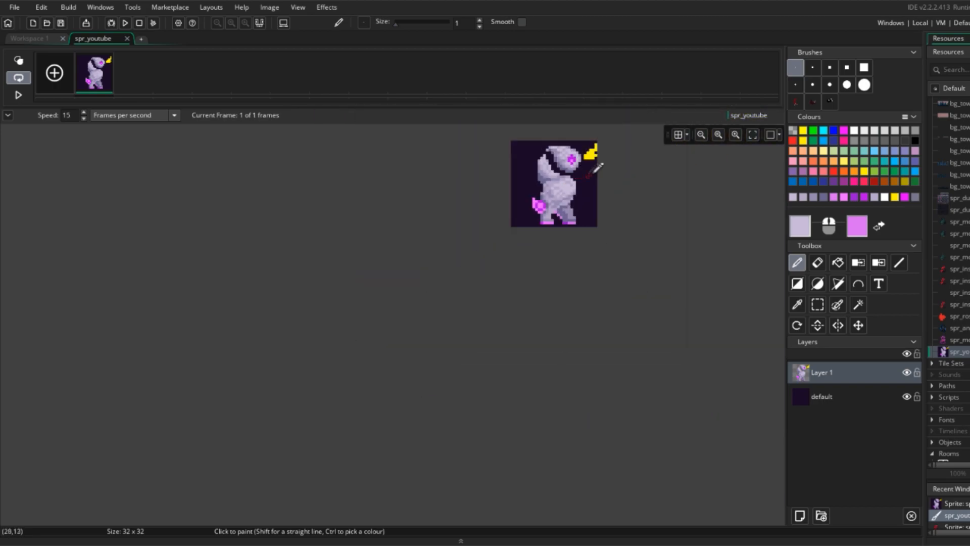
scroll(579, 171, "up", 4)
scroll(561, 183, "down", 3)
scroll(606, 189, "up", 4)
scroll(613, 187, "down", 1)
scroll(613, 185, "down", 3)
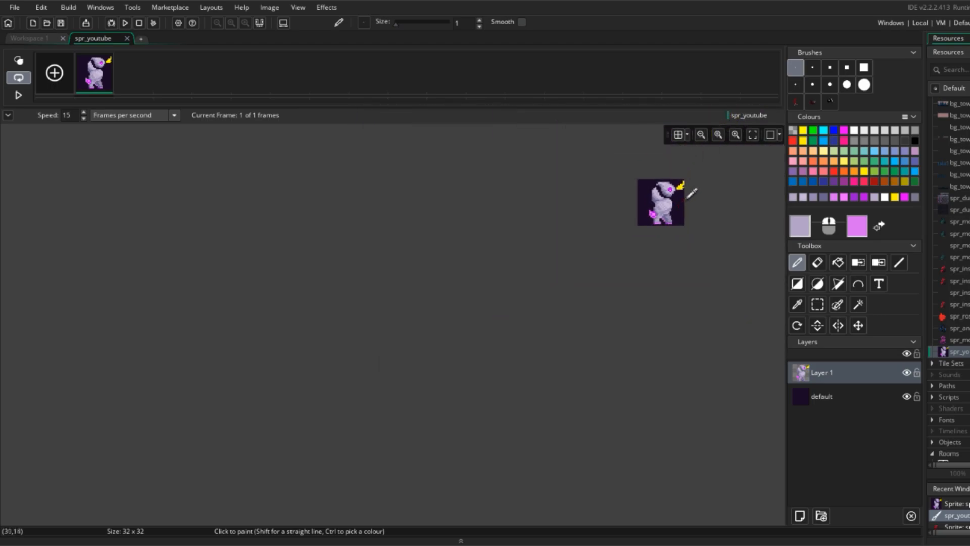
Step: Add mid lavender dithering pixels along the shaded back side of the torso
scroll(647, 202, "up", 4)
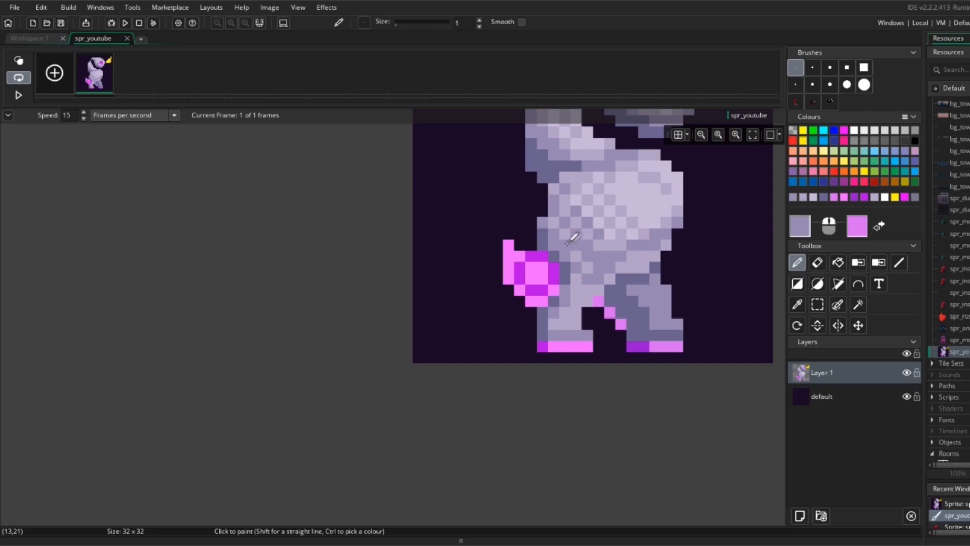
scroll(580, 234, "down", 3)
scroll(594, 234, "up", 3)
scroll(589, 237, "down", 3)
scroll(594, 187, "up", 3)
scroll(668, 202, "down", 1)
scroll(667, 204, "down", 2)
scroll(665, 199, "up", 3)
scroll(644, 199, "down", 3)
scroll(596, 203, "up", 2)
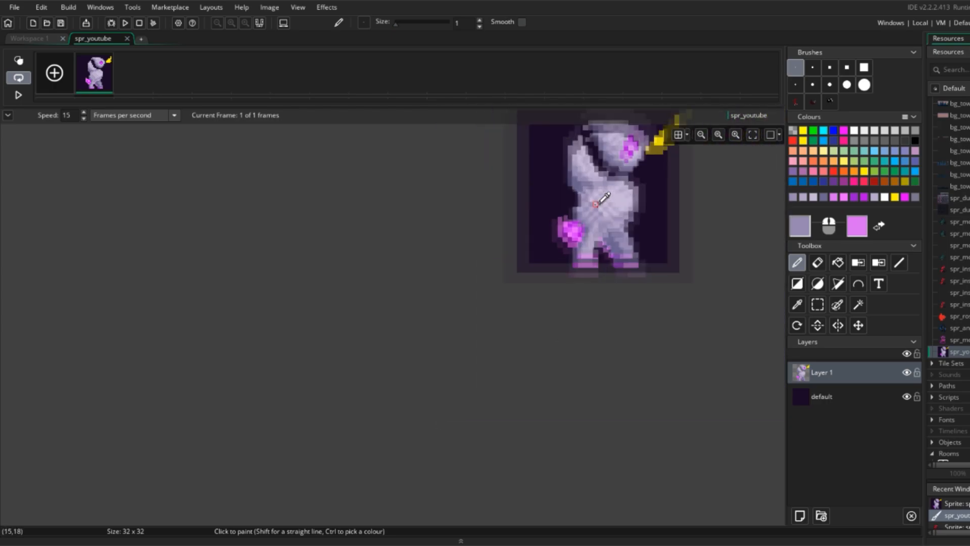
Step: Blend the lower part of the curved upper back by dithering pale and light lavender pixels
scroll(596, 204, "up", 5)
left_click(581, 177, "ctrl")
scroll(627, 169, "down", 4)
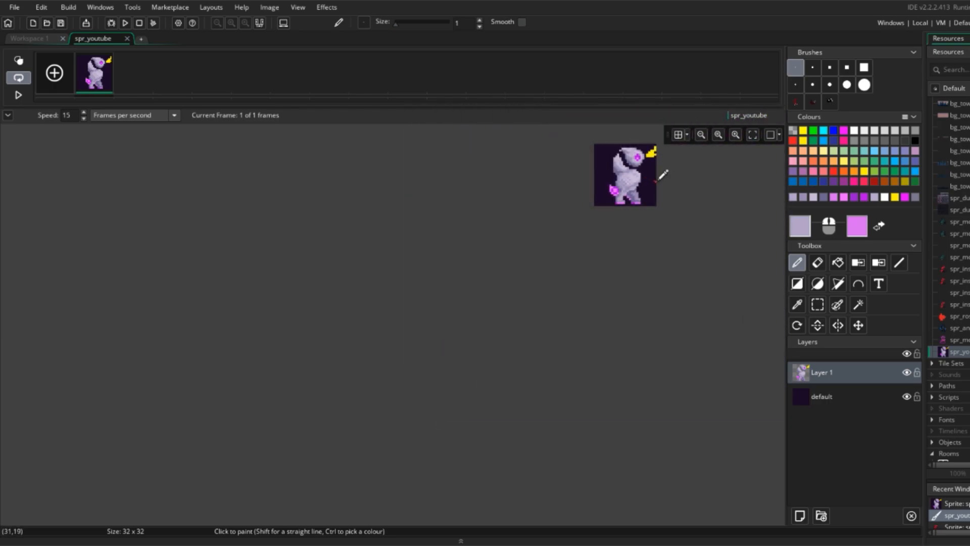
scroll(652, 173, "up", 4)
scroll(621, 173, "down", 3)
scroll(596, 180, "up", 4)
left_click(581, 177, "ctrl")
left_click(578, 184, "ctrl")
left_click(576, 176, "ctrl")
left_click(546, 164)
left_click_drag(557, 163, 546, 174)
left_click(534, 165, "ctrl")
left_click_drag(557, 174, 546, 163)
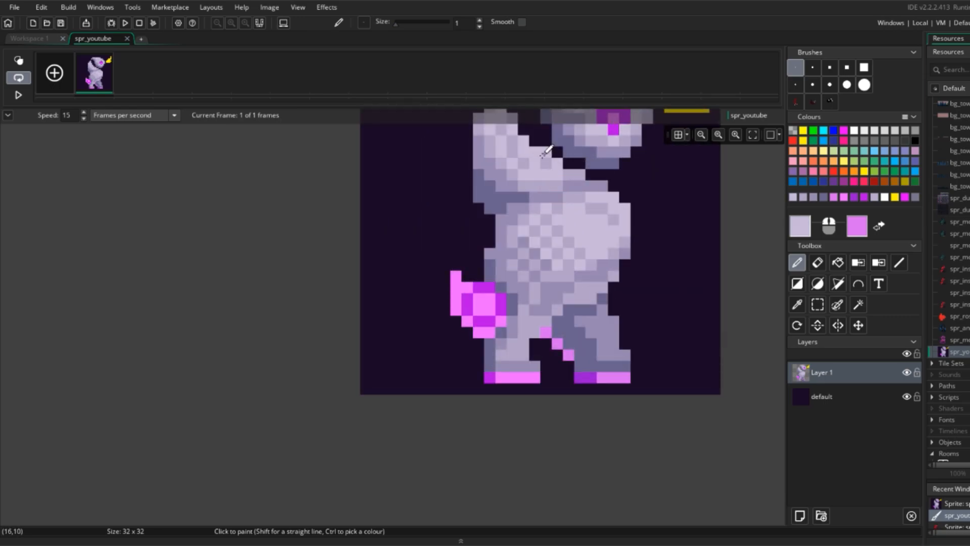
Step: Touch up the stepped edge of the curved upper back below the head with the eraser and light lavender
scroll(561, 165, "down", 4)
scroll(581, 150, "up", 4)
key("e")
scroll(510, 222, "down", 3)
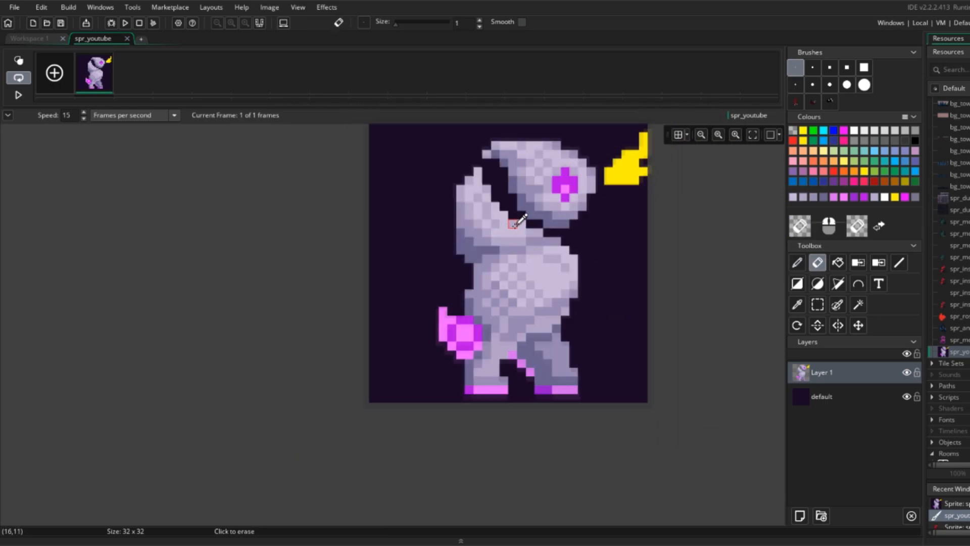
scroll(505, 217, "up", 3)
key("d")
scroll(512, 218, "down", 4)
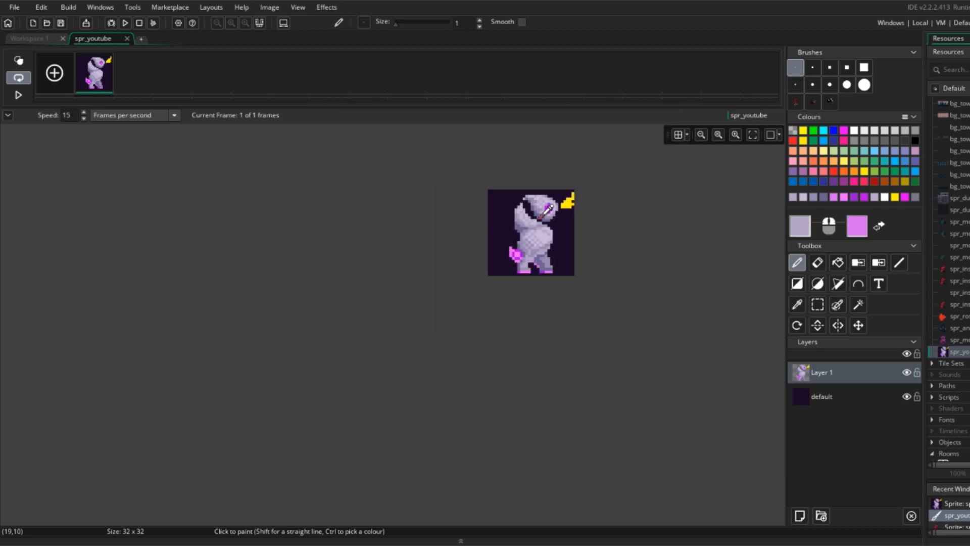
scroll(552, 230, "up", 4)
key("e")
scroll(584, 262, "down", 4)
scroll(595, 276, "up", 3)
Step: Fill the front leg with dark lavender and repaint a mid lavender patch on its outer thigh
key("f")
left_click(541, 270)
scroll(578, 262, "down", 4)
scroll(588, 256, "up", 2)
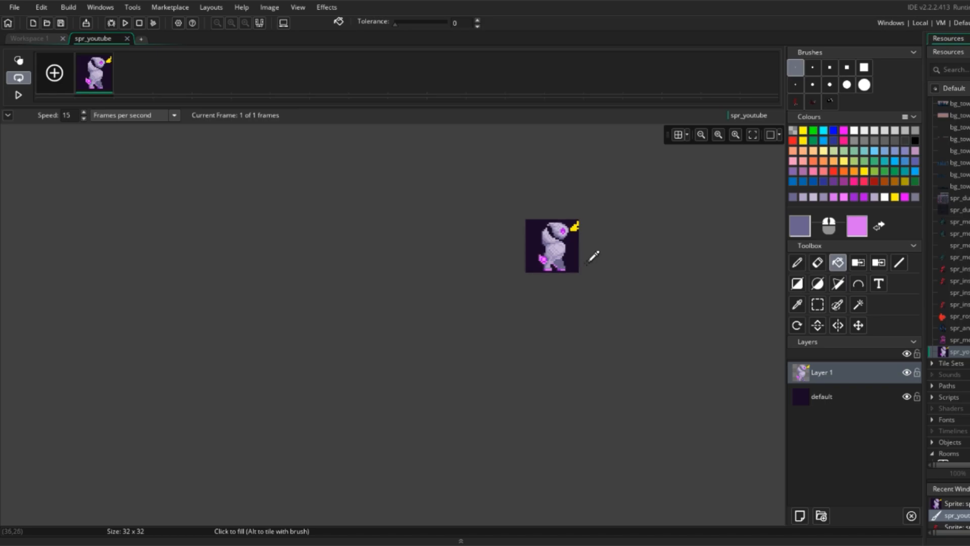
scroll(554, 261, "up", 6, "ctrl")
left_click(531, 257, "ctrl")
key("d")
left_click_drag(536, 261, 520, 277)
scroll(555, 258, "down", 4, "ctrl")
scroll(533, 257, "up", 5, "ctrl")
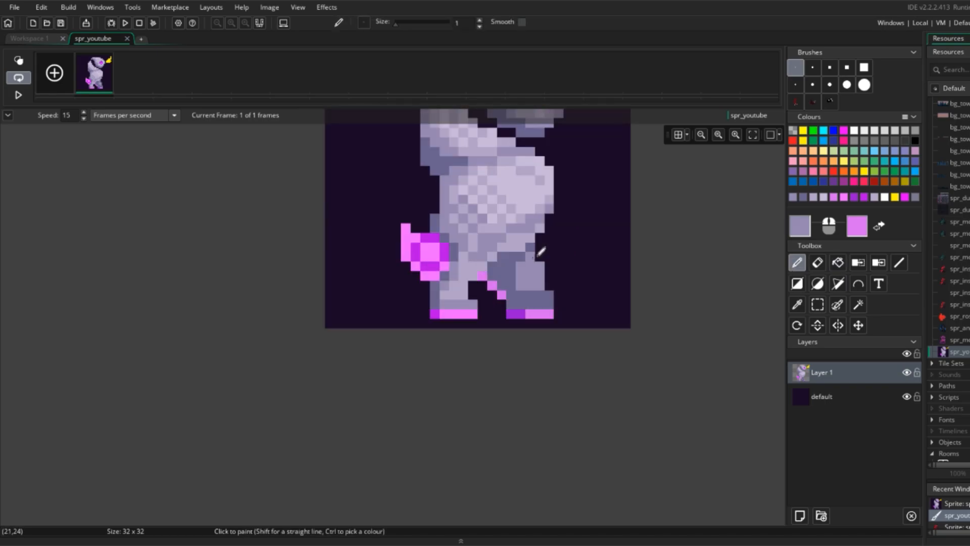
scroll(576, 277, "down", 5, "ctrl")
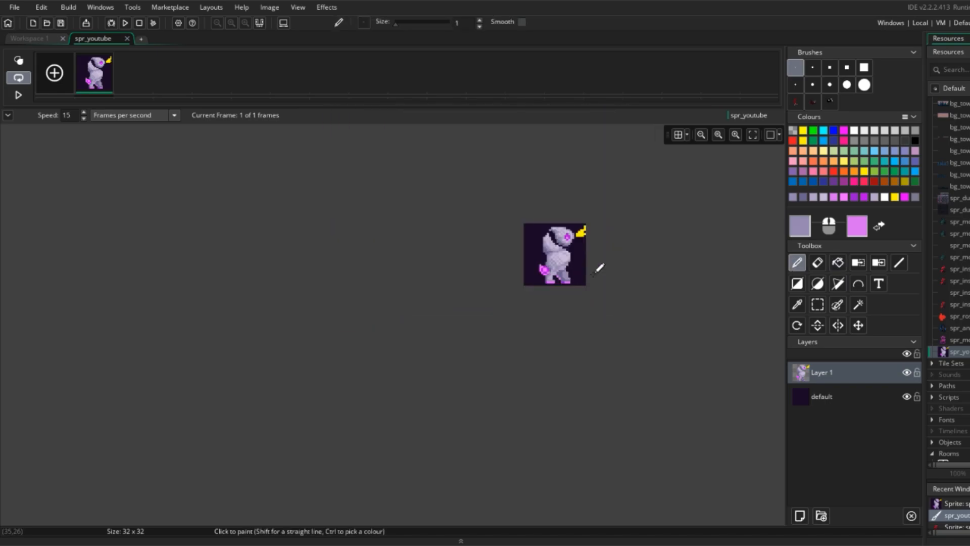
Step: Choose the drawing colour based on mid lavender and activate the colour replacement tool
scroll(595, 276, "up", 6, "ctrl")
left_click(795, 227)
left_click(303, 272)
scroll(427, 318, "down", 2, "ctrl")
key("c")
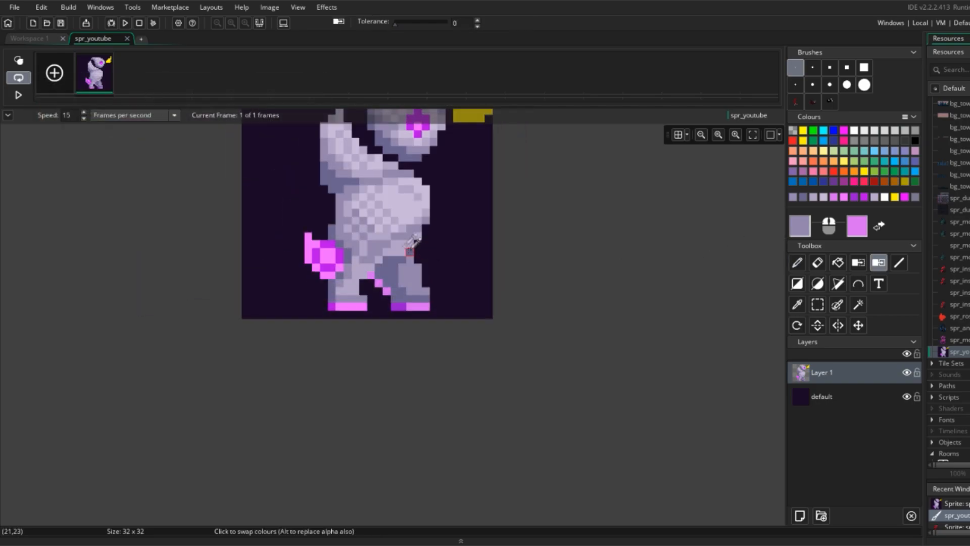
scroll(429, 228, "down", 2, "ctrl")
scroll(406, 235, "up", 2, "ctrl")
Step: Sample the dark lavender shading and set its saturation to 28 and value to 56 for colour replacement
left_click(406, 236, "ctrl")
left_click(798, 227)
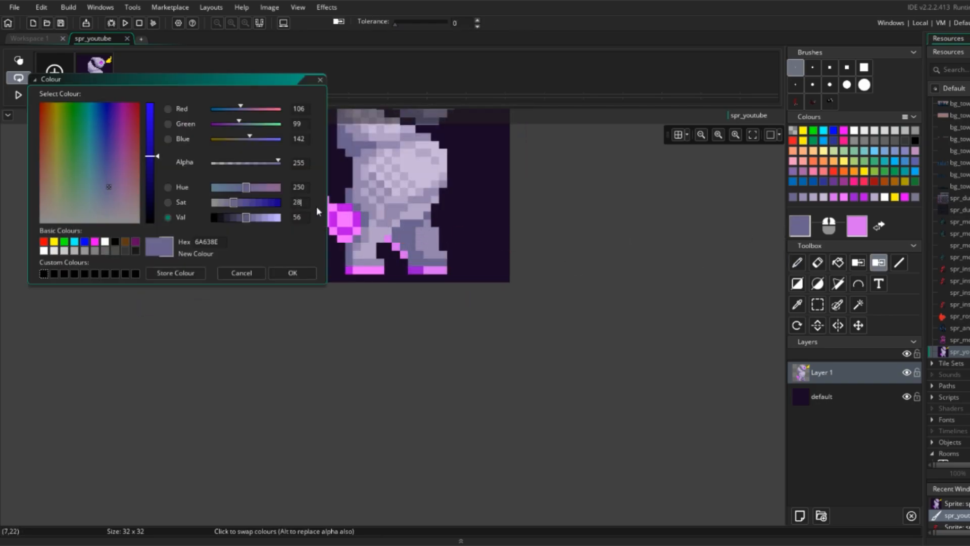
key("Return")
scroll(475, 256, "down", 3, "ctrl")
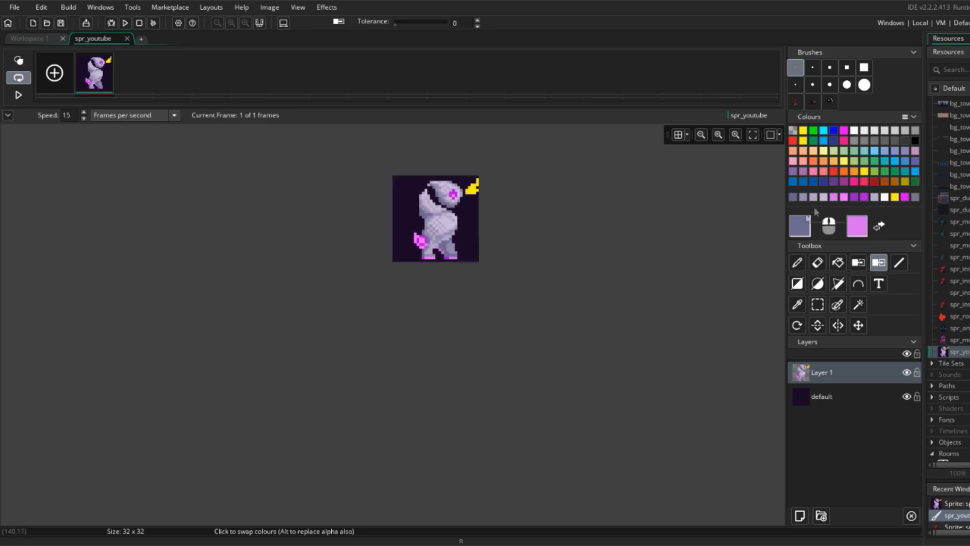
left_click(798, 227)
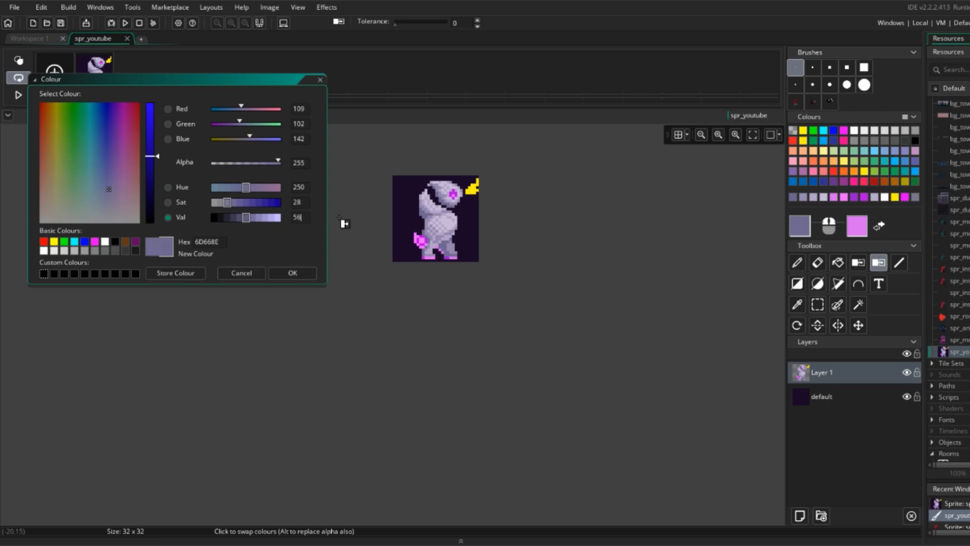
left_click(291, 272)
scroll(457, 237, "up", 3, "ctrl")
key("o")
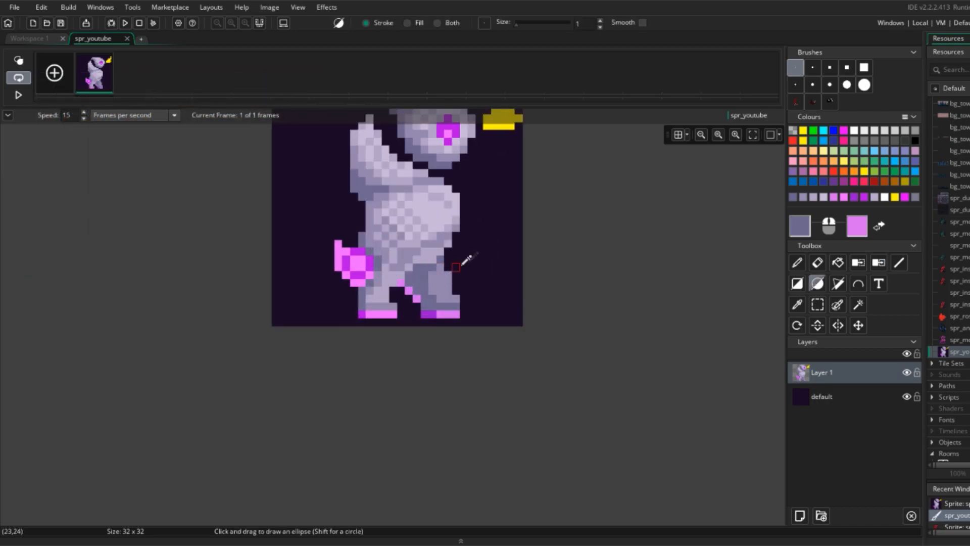
key("c")
scroll(513, 277, "down", 3, "ctrl")
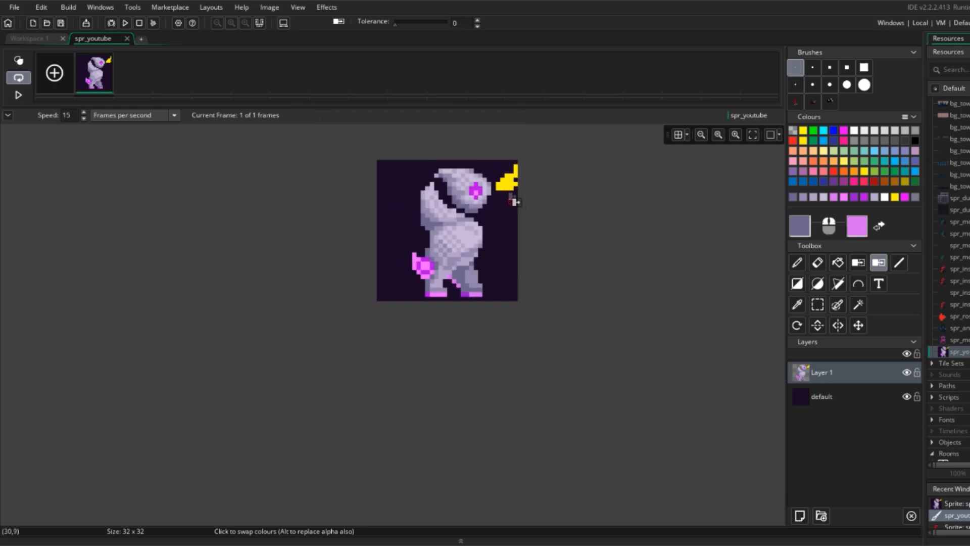
Step: Erase the yellow accent in front of the head
key("e")
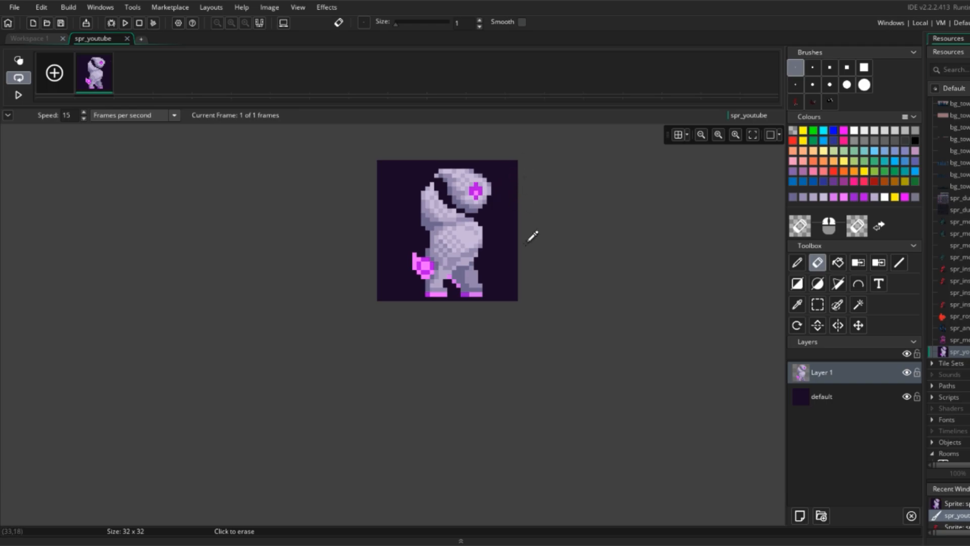
scroll(535, 250, "down", 1, "ctrl")
scroll(520, 208, "up", 2, "ctrl")
scroll(485, 182, "up", 1, "ctrl")
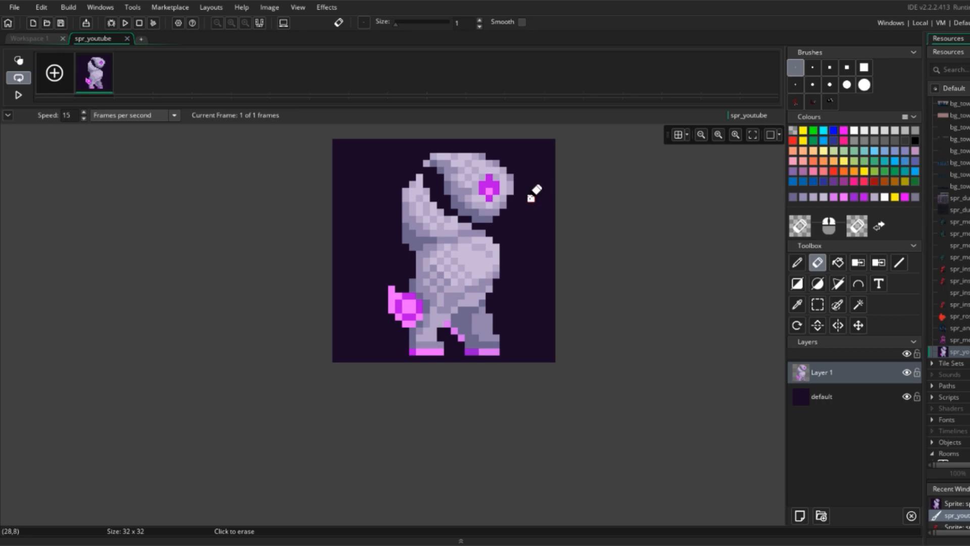
Step: Dither the elbow of the raised arm with individual dark and mid lavender pixels
key("d")
scroll(420, 219, "up", 1, "ctrl")
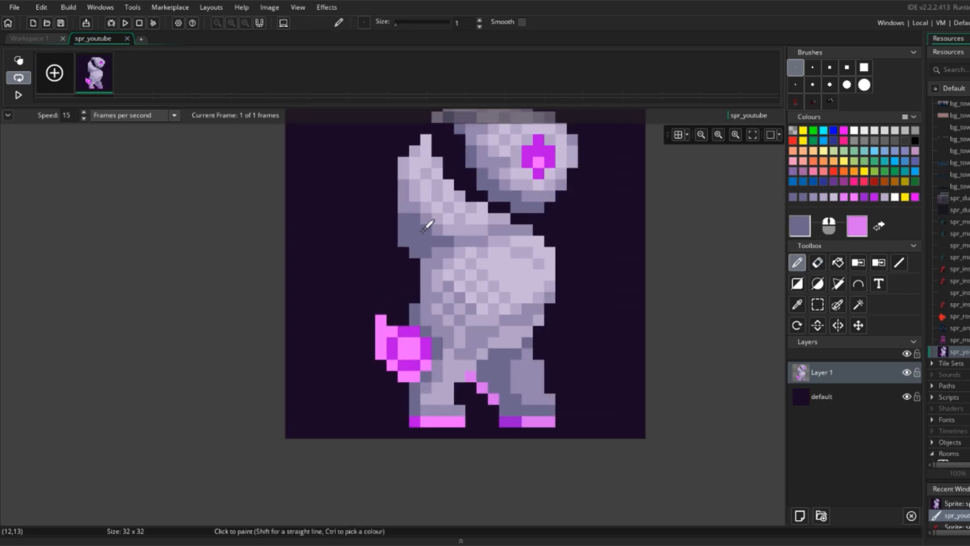
left_click(425, 218, "ctrl")
left_click(410, 217, "ctrl")
scroll(445, 202, "down", 3, "ctrl")
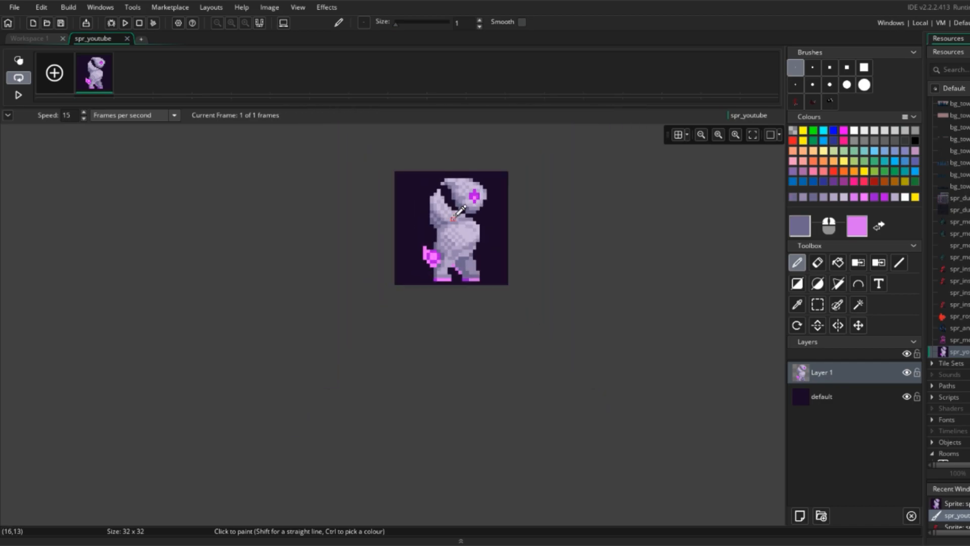
scroll(453, 218, "up", 4, "ctrl")
left_click(417, 227, "ctrl")
left_click(436, 226, "ctrl")
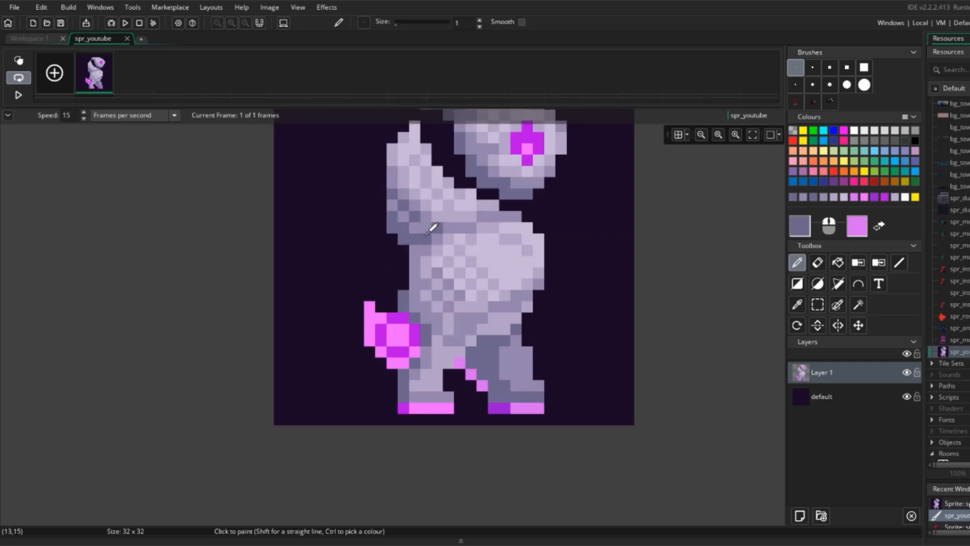
Step: Examine how the elbow, body and leg shading reads on the whole character and up close
scroll(428, 232, "down", 3, "ctrl")
scroll(448, 219, "up", 1, "ctrl")
scroll(454, 224, "down", 3, "ctrl")
scroll(465, 232, "up", 3, "ctrl")
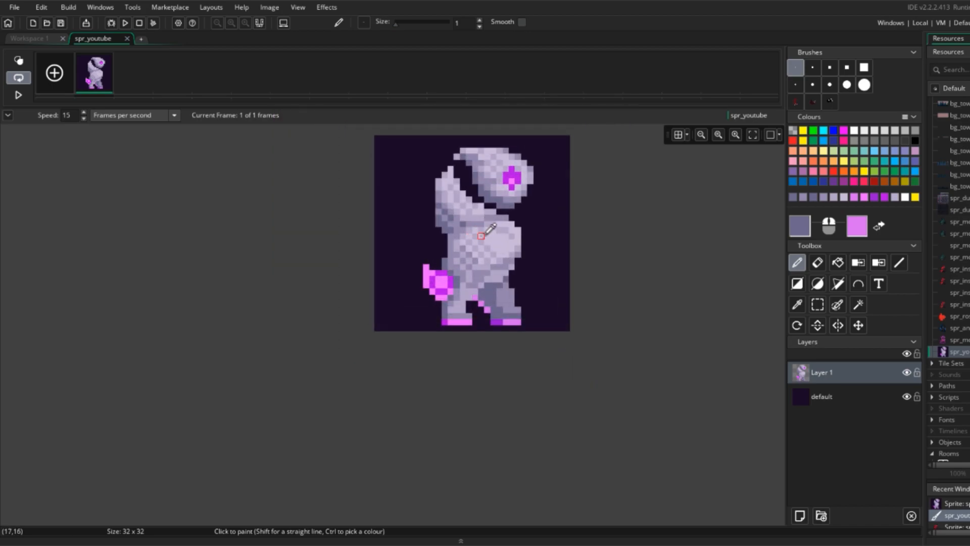
scroll(497, 228, "down", 4, "ctrl")
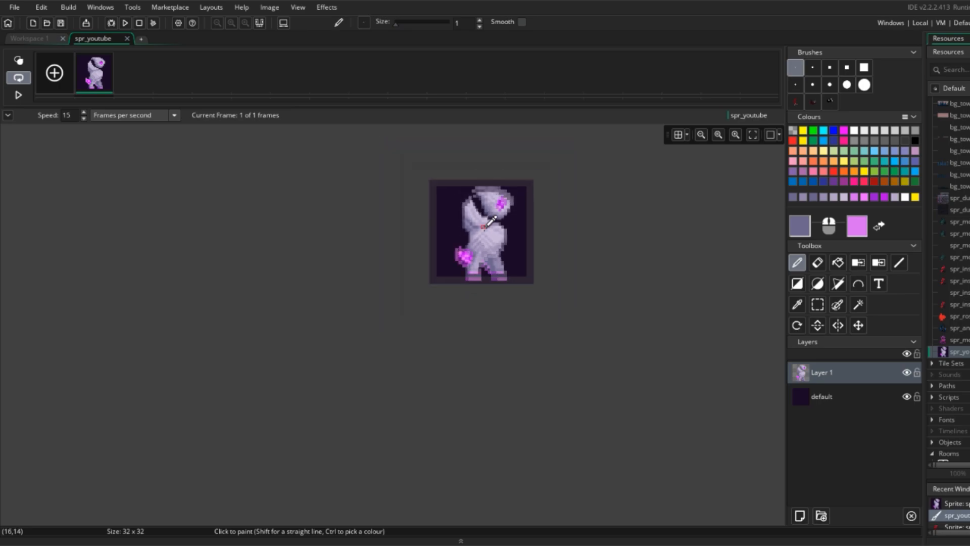
scroll(510, 222, "up", 2, "ctrl")
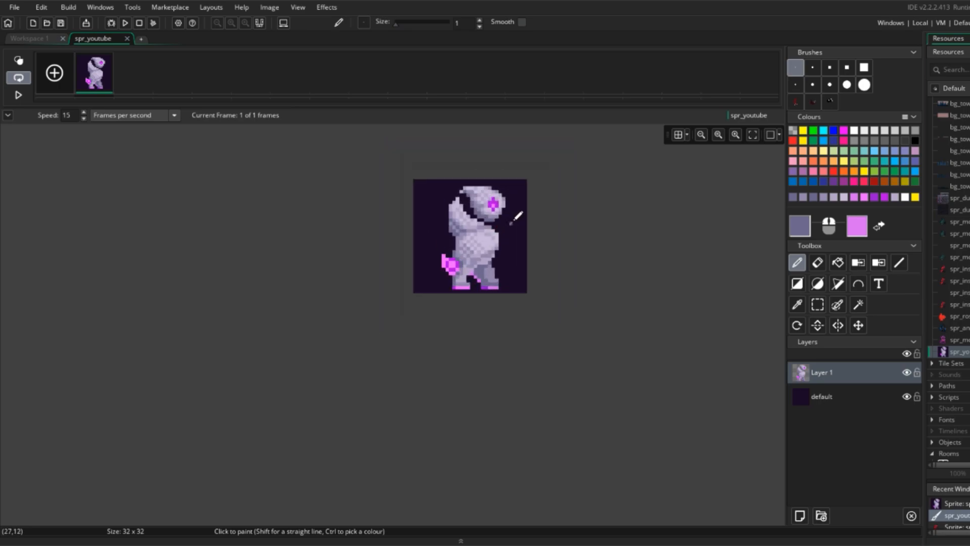
scroll(497, 265, "up", 3, "ctrl")
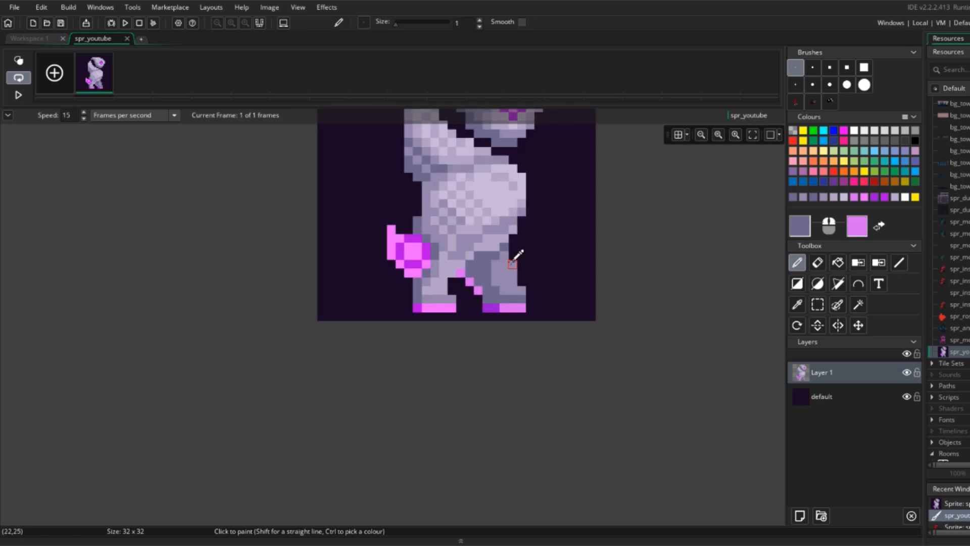
scroll(510, 259, "down", 4, "ctrl")
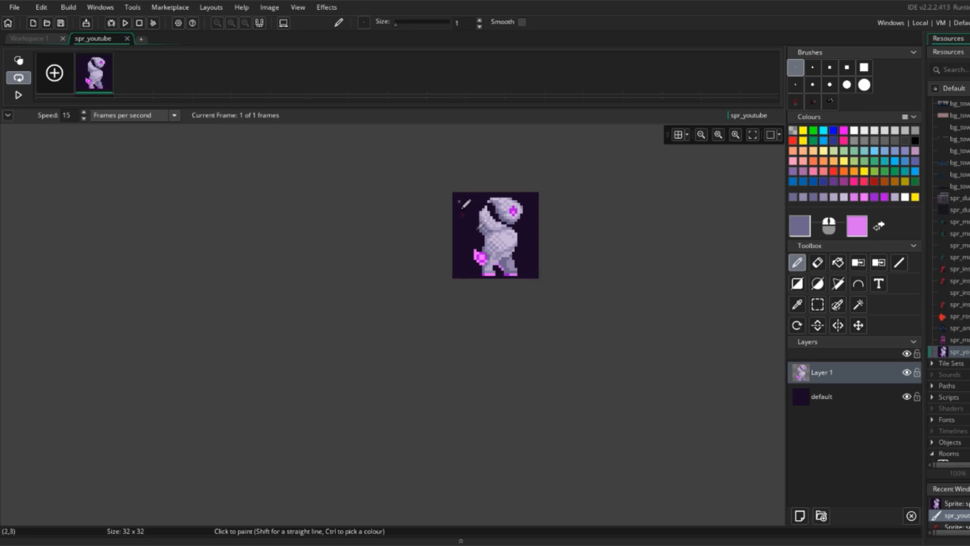
Step: Shade the raised arm's back edge with dark lavender and retouch its upper part with light lavender
scroll(464, 205, "up", 4)
left_click_drag(414, 251, 413, 198)
left_click(424, 207, "ctrl")
left_click(427, 182, "ctrl")
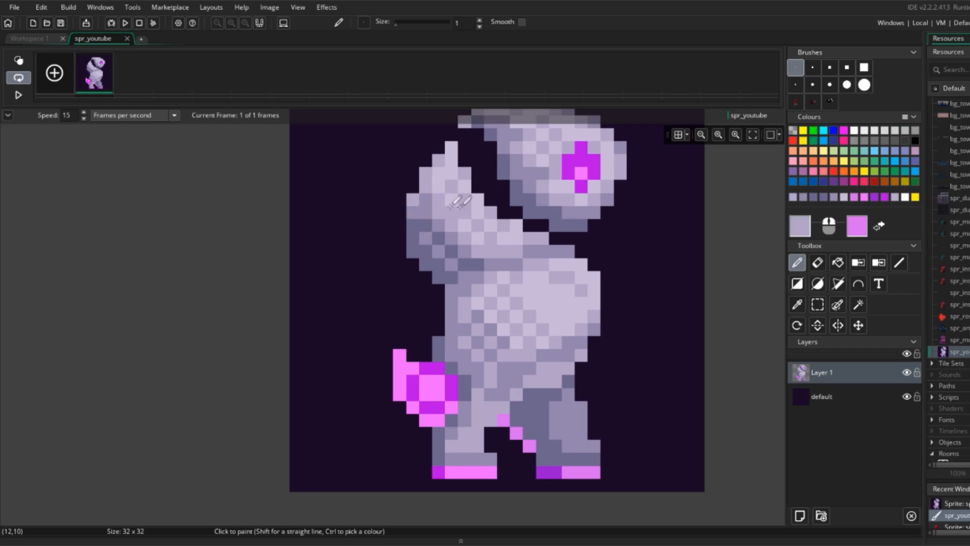
scroll(455, 212, "down", 4)
scroll(454, 205, "up", 4)
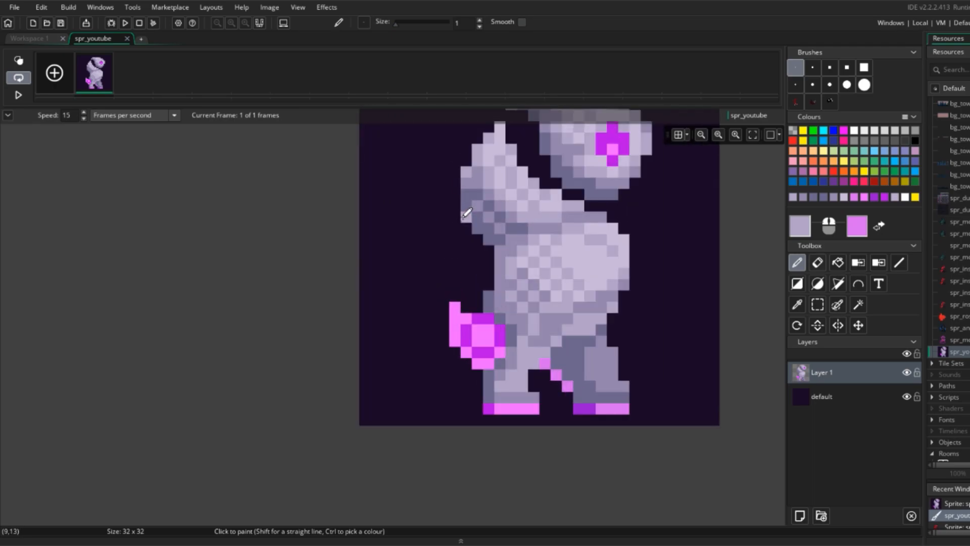
scroll(532, 214, "down", 4)
scroll(520, 216, "up", 4)
scroll(594, 209, "down", 4)
scroll(591, 208, "down", 2)
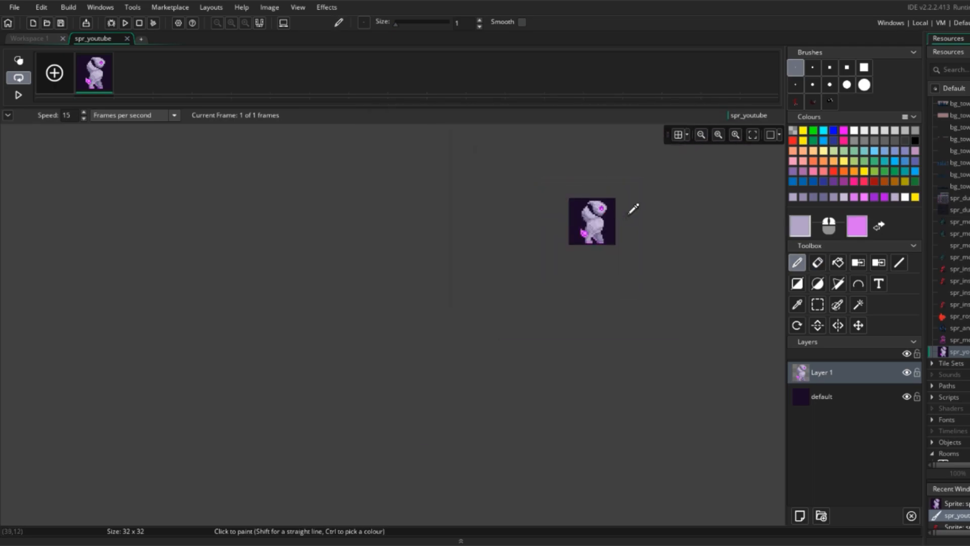
Step: Erase the outer corner pixel of the raised arm's elbow and set mid lavender as the pencil colour
scroll(618, 227, "up", 4)
scroll(556, 212, "up", 2)
key("e")
scroll(563, 206, "down", 4)
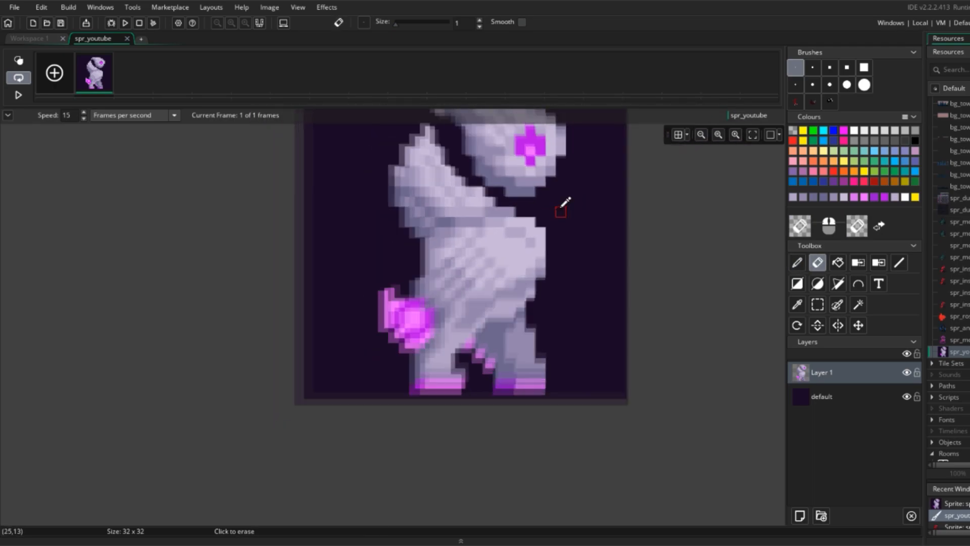
scroll(583, 207, "up", 3)
key("d")
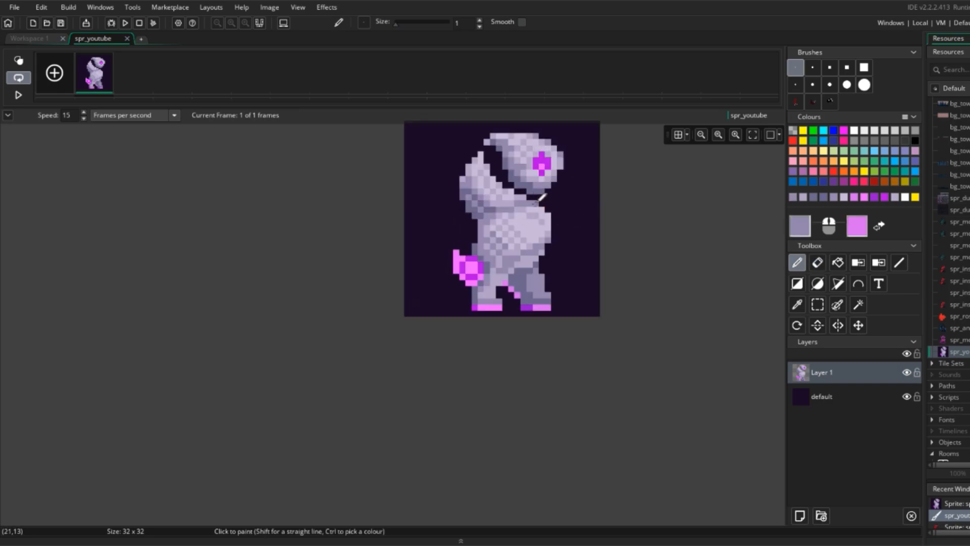
scroll(596, 200, "down", 3)
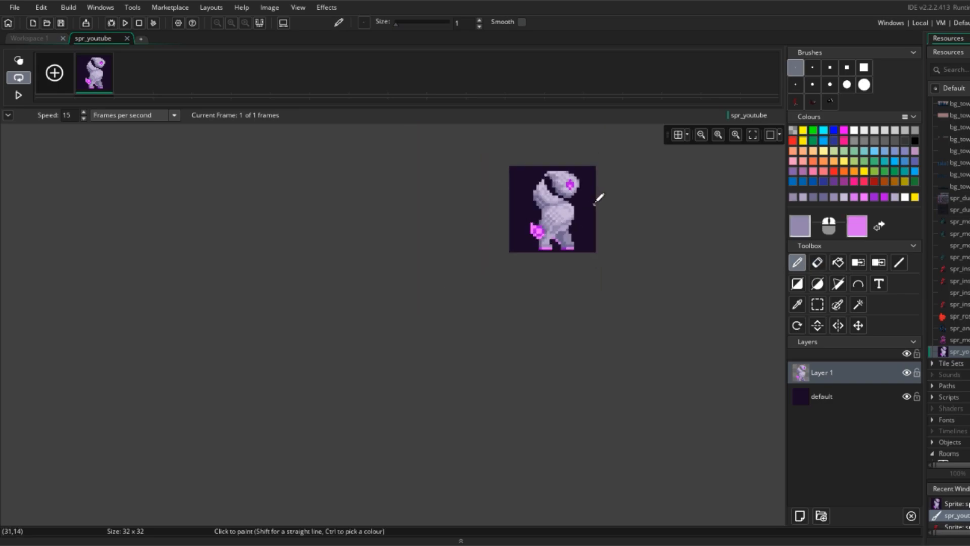
scroll(599, 198, "up", 3)
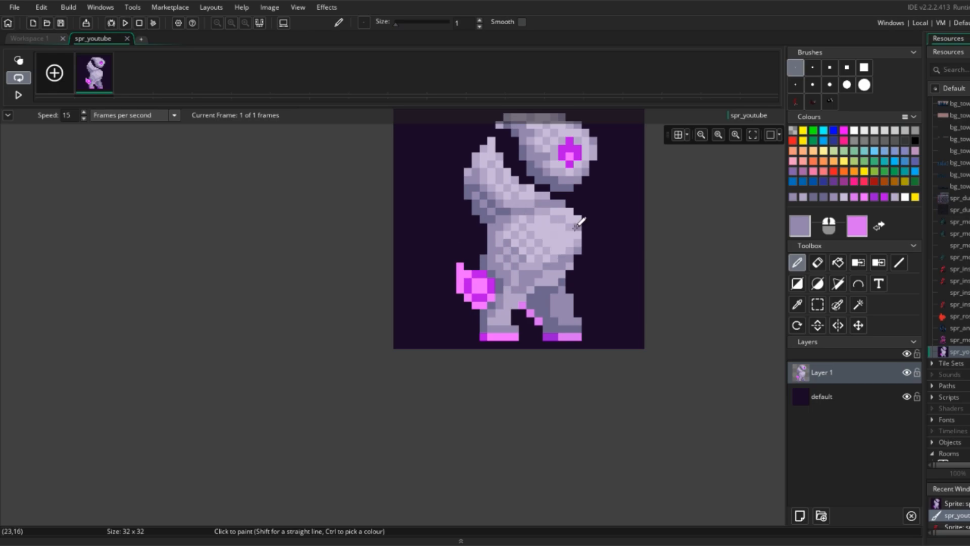
Step: Sample the tail's pink and lighten it to a pale pink drawing colour
scroll(577, 270, "down", 1)
left_click(465, 303, "ctrl")
left_click(800, 225)
left_click_drag(252, 203, 236, 203)
left_click(294, 272)
Step: Paint pale pink highlights along the tail's outer edge and in its centre
left_click_drag(449, 286, 450, 297)
left_click(468, 297)
scroll(507, 312, "up", 2)
scroll(535, 314, "down", 3)
scroll(535, 313, "up", 2)
scroll(543, 289, "down", 3)
scroll(537, 297, "up", 5)
left_click(530, 307, "ctrl")
left_click(516, 281, "ctrl")
scroll(543, 310, "down", 1)
scroll(562, 294, "down", 2)
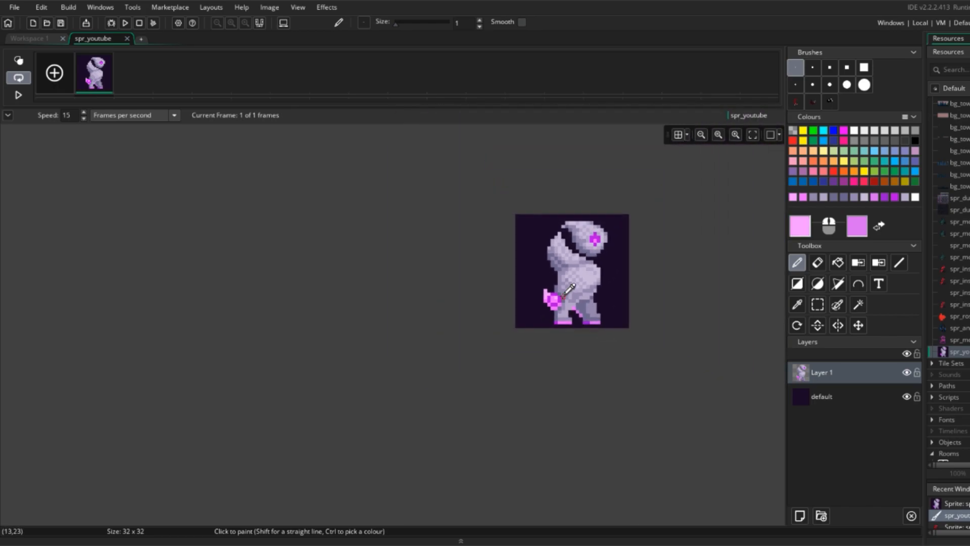
Step: Examine the tail highlights up close and against the whole character
scroll(561, 298, "up", 1)
scroll(560, 299, "up", 1)
scroll(561, 319, "down", 1)
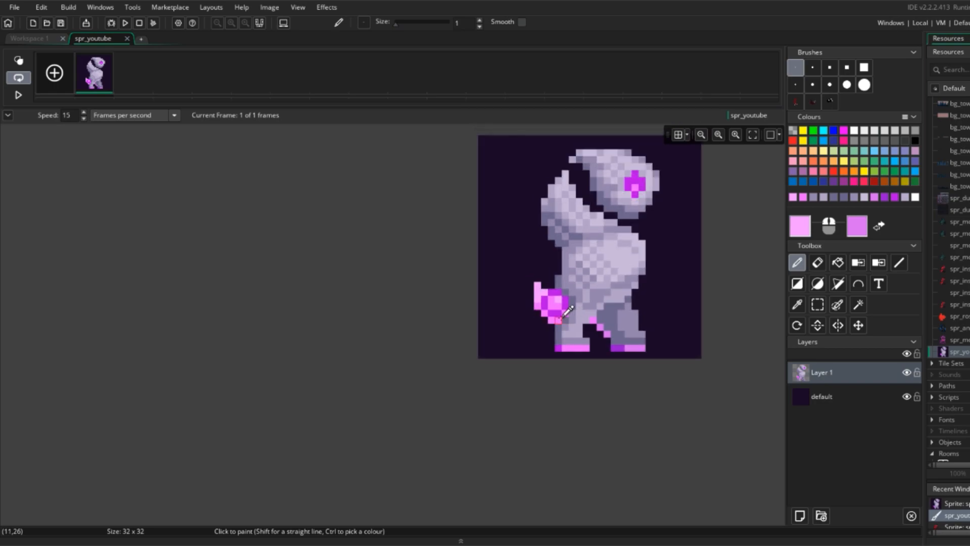
scroll(598, 317, "down", 3)
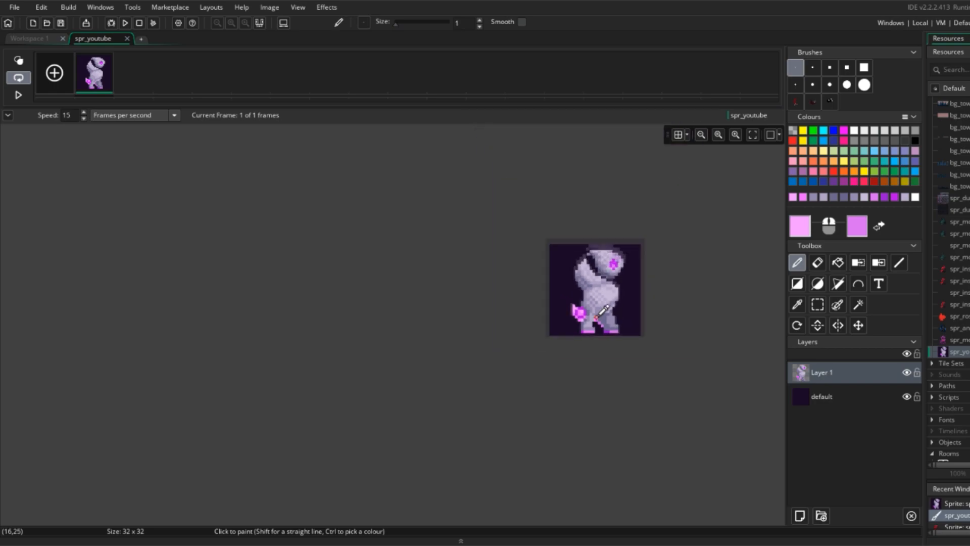
scroll(598, 316, "up", 3)
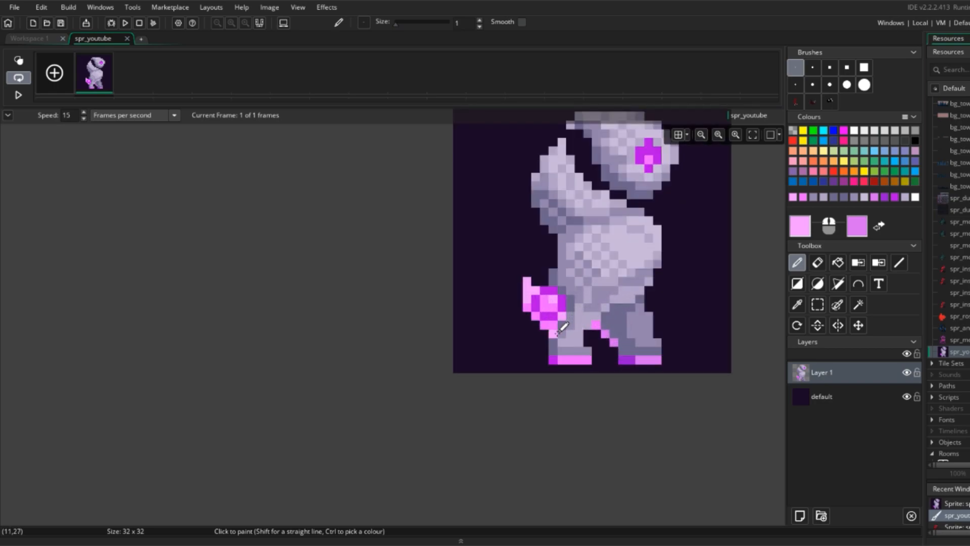
scroll(596, 333, "down", 2)
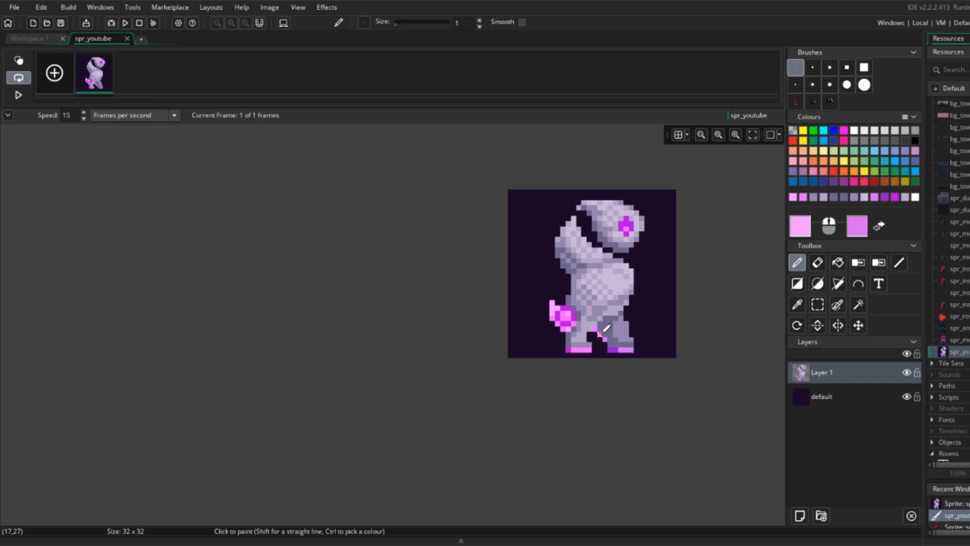
scroll(603, 250, "down", 3)
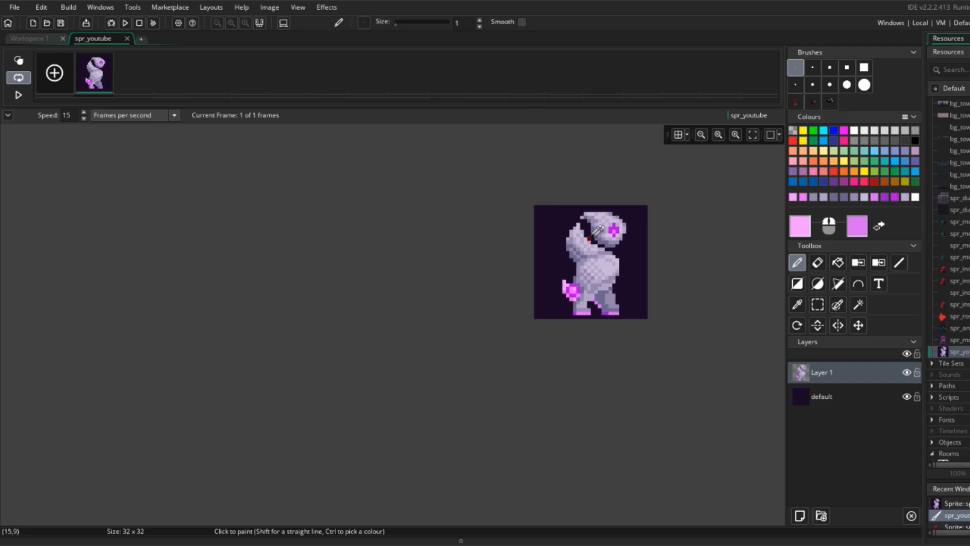
scroll(609, 276, "up", 4)
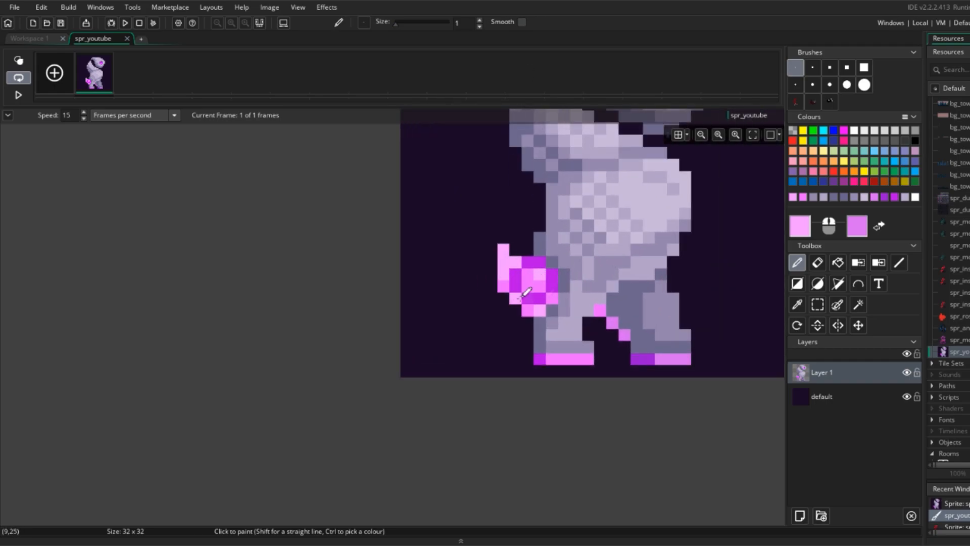
scroll(629, 283, "down", 2)
scroll(631, 279, "down", 3)
middle_click_drag(667, 247, 598, 227)
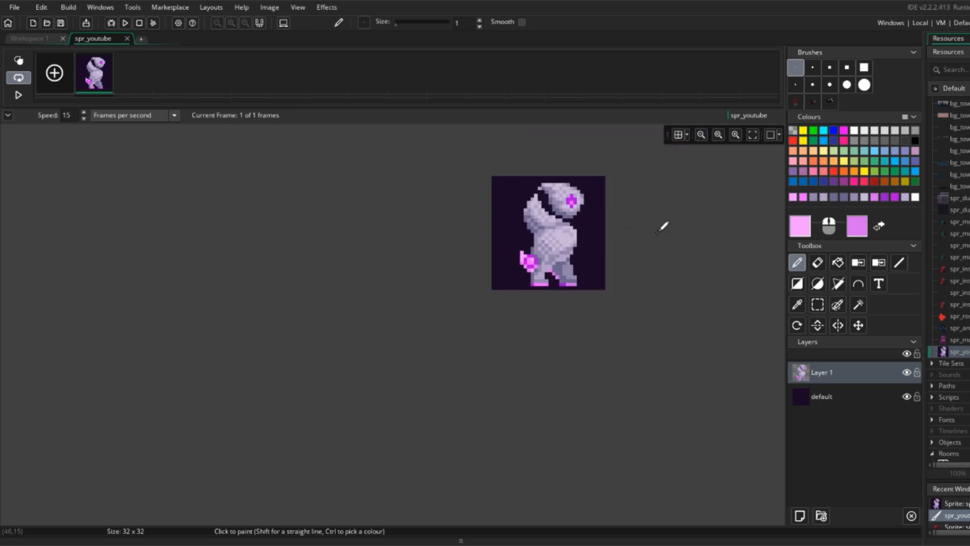
Step: Undo the trial stroke and repaint the centre of the magenta eye with pale pink highlights
scroll(586, 200, "up", 4)
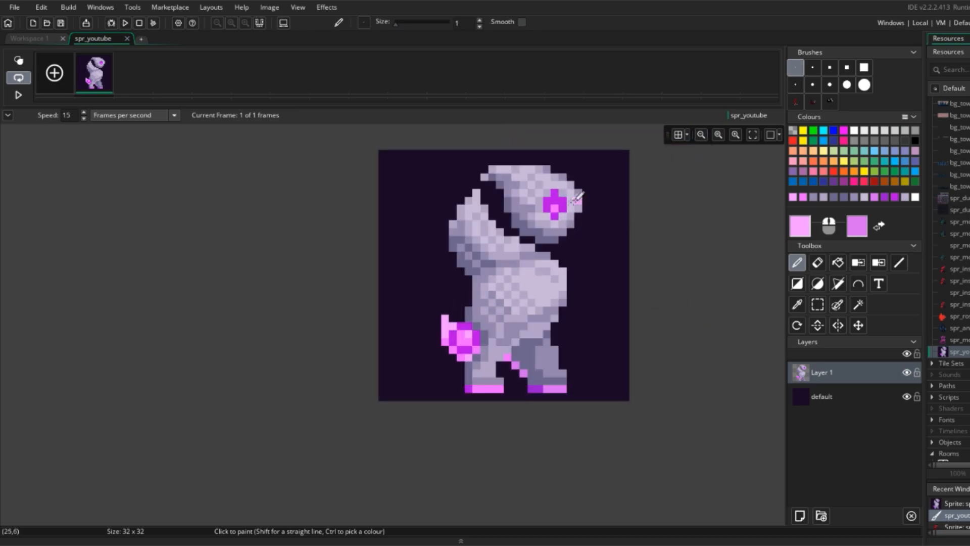
scroll(652, 230, "down", 1)
scroll(659, 222, "down", 3)
scroll(691, 232, "up", 2)
key("ctrl+z")
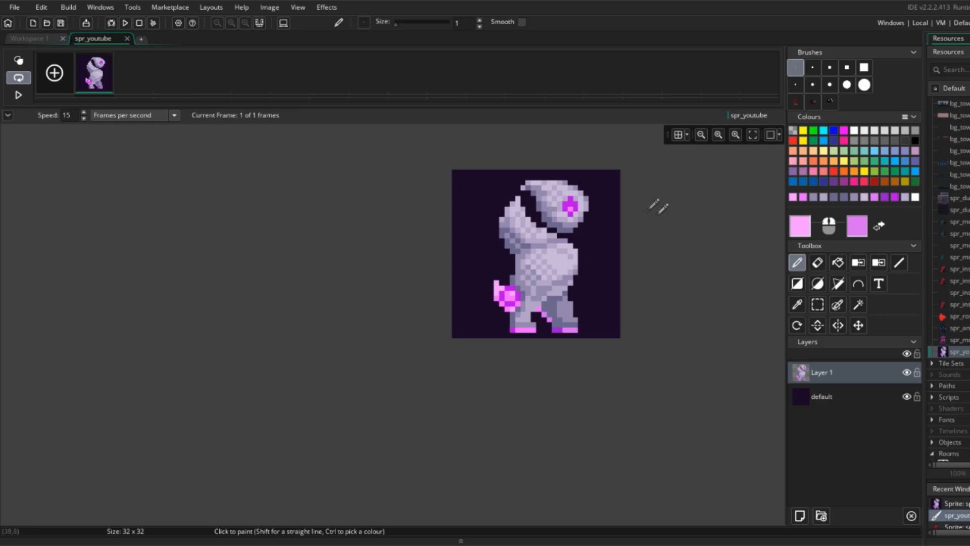
scroll(652, 212, "down", 1)
scroll(685, 219, "down", 1)
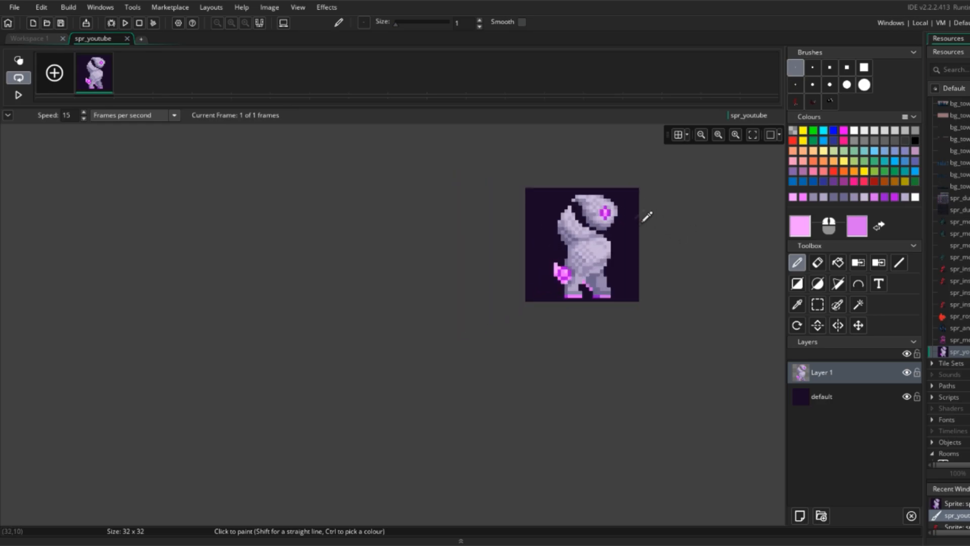
scroll(624, 219, "up", 4)
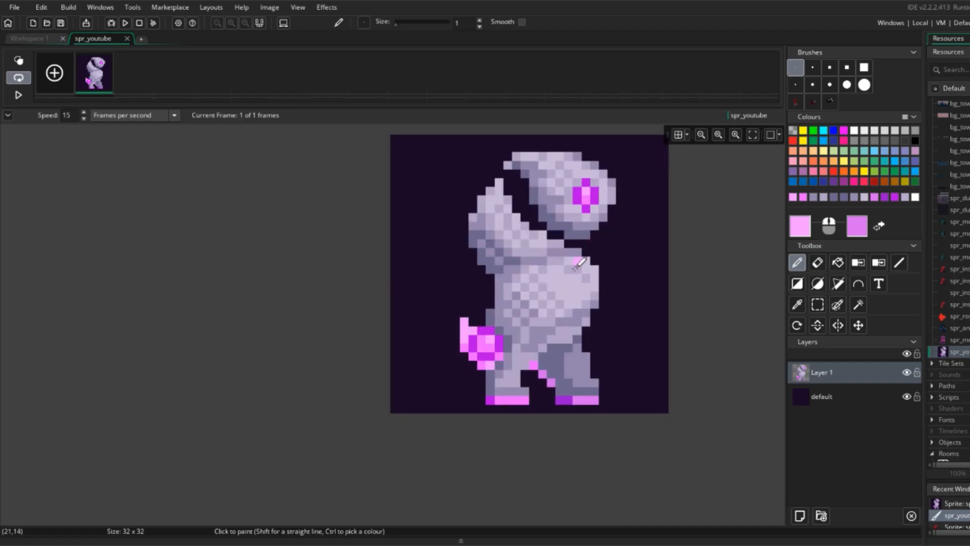
Step: Preview the spr_insect_run animation as a reference and return to the spr_youtube image
double_click(957, 269)
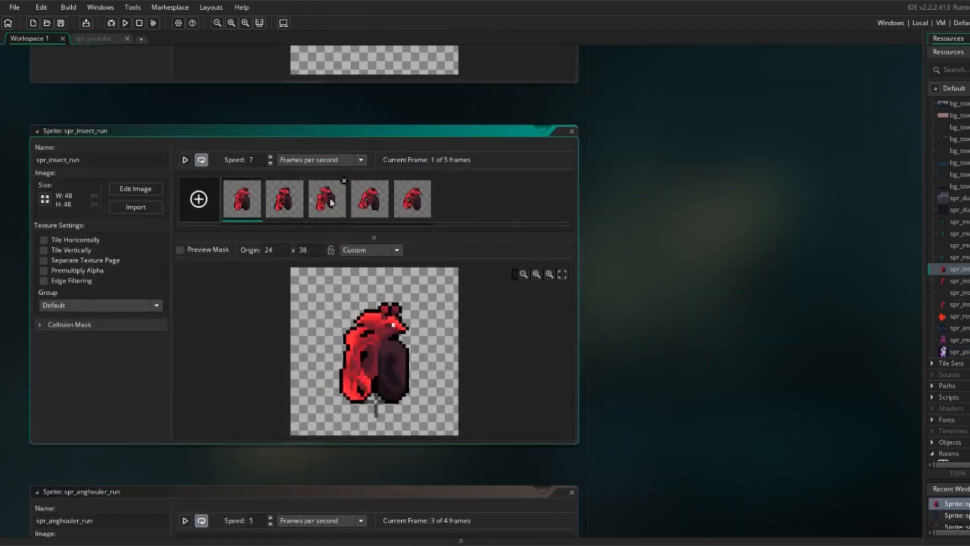
left_click(189, 159)
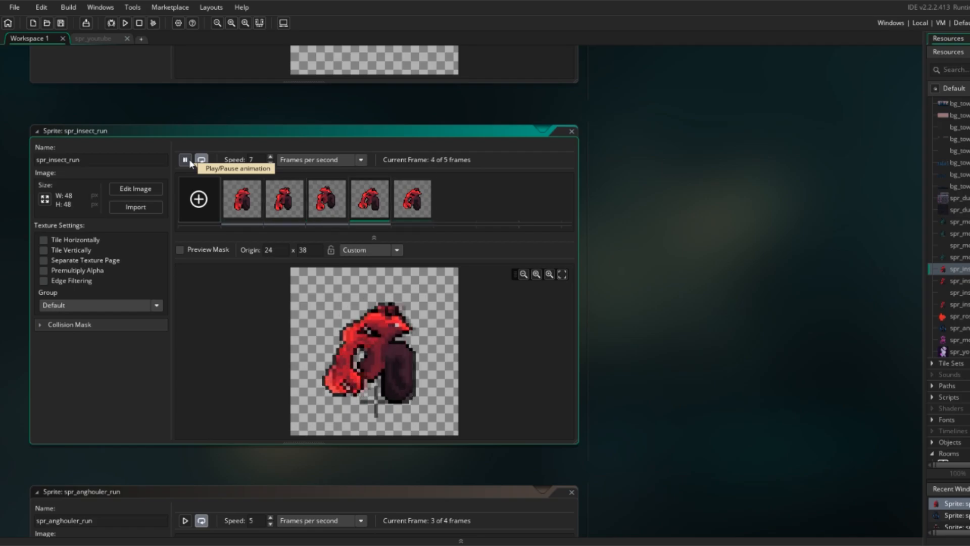
left_click(189, 161)
left_click(107, 39)
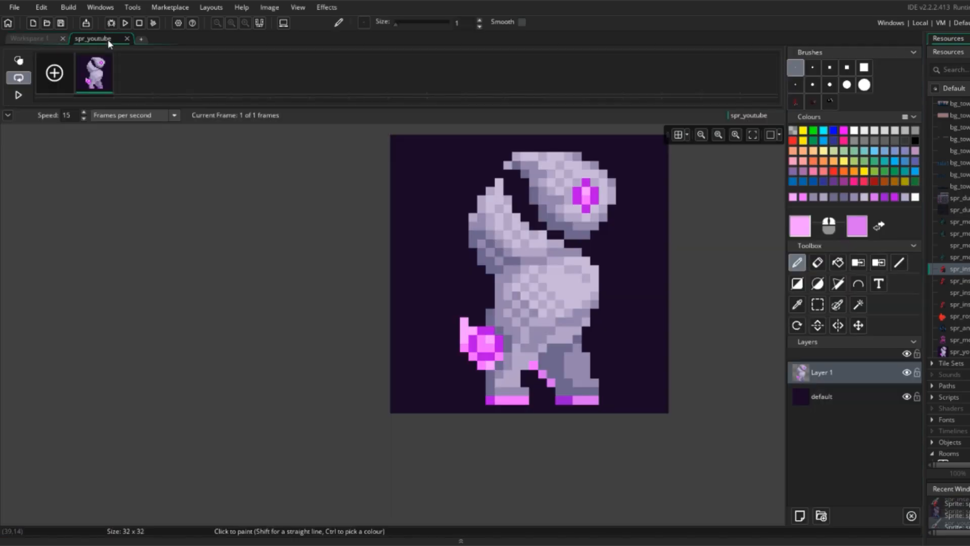
scroll(517, 255, "down", 3)
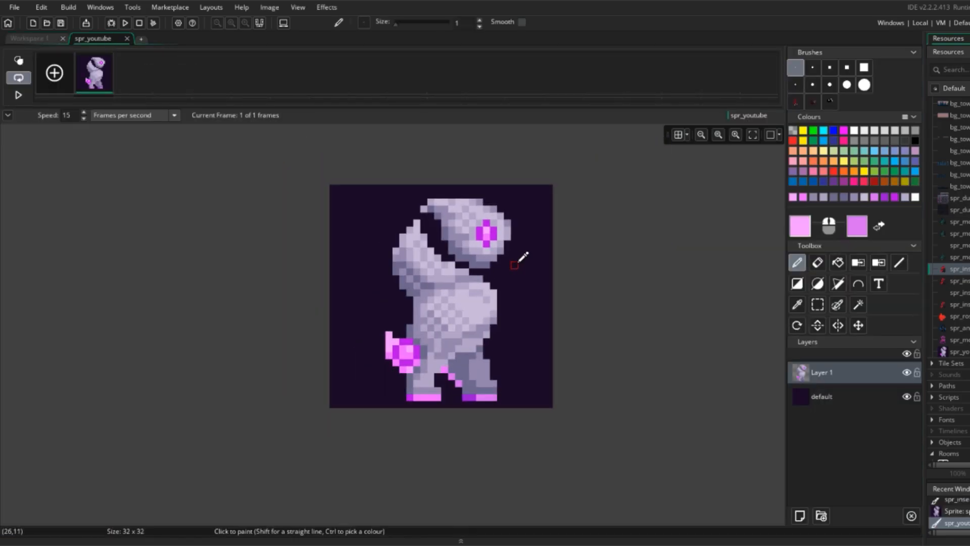